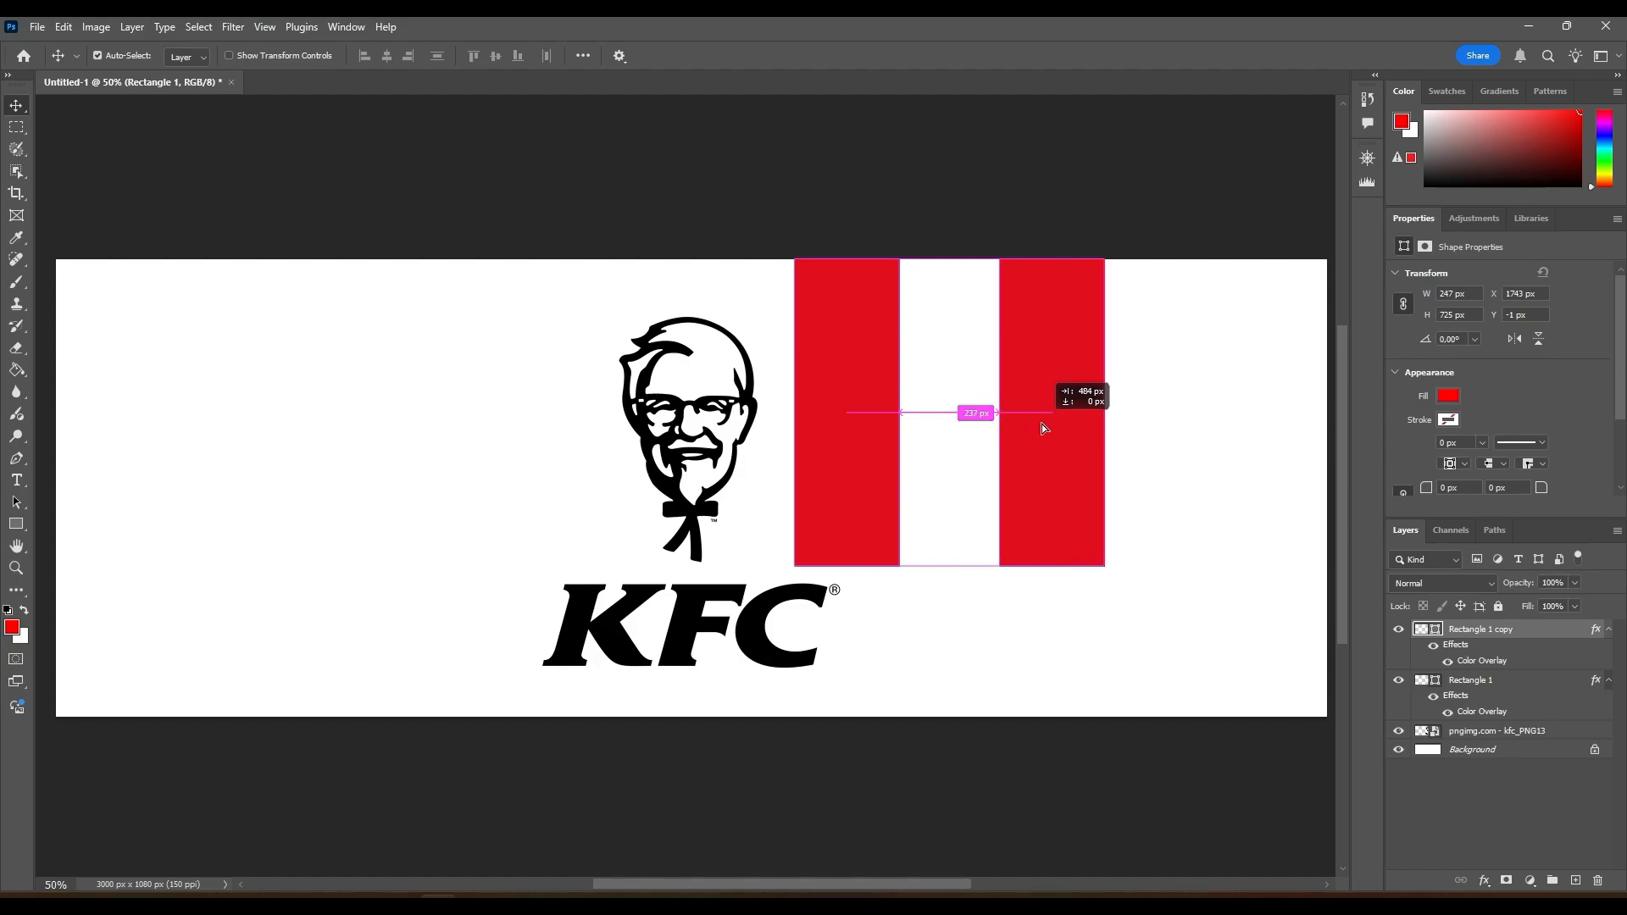
Step: Duplicate the red stripe across to the left end of the canvas and export the KFC bucket design as a PNG
alt+drag(864, 459, 133, 450)
alt+drag(133, 450, 133, 450)
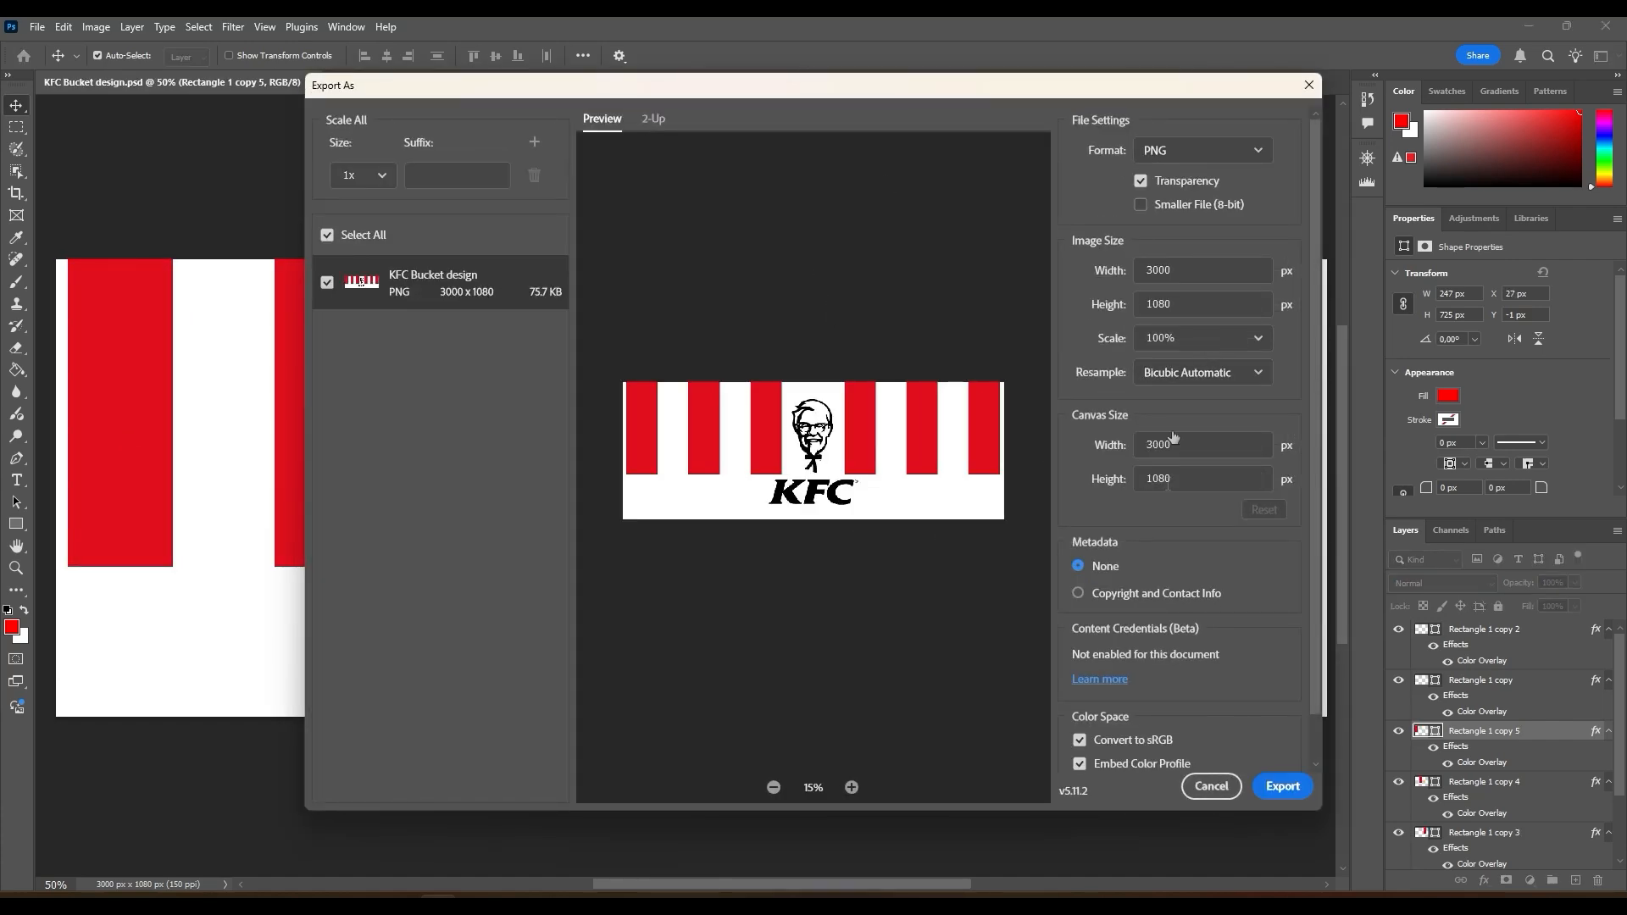
click(1270, 788)
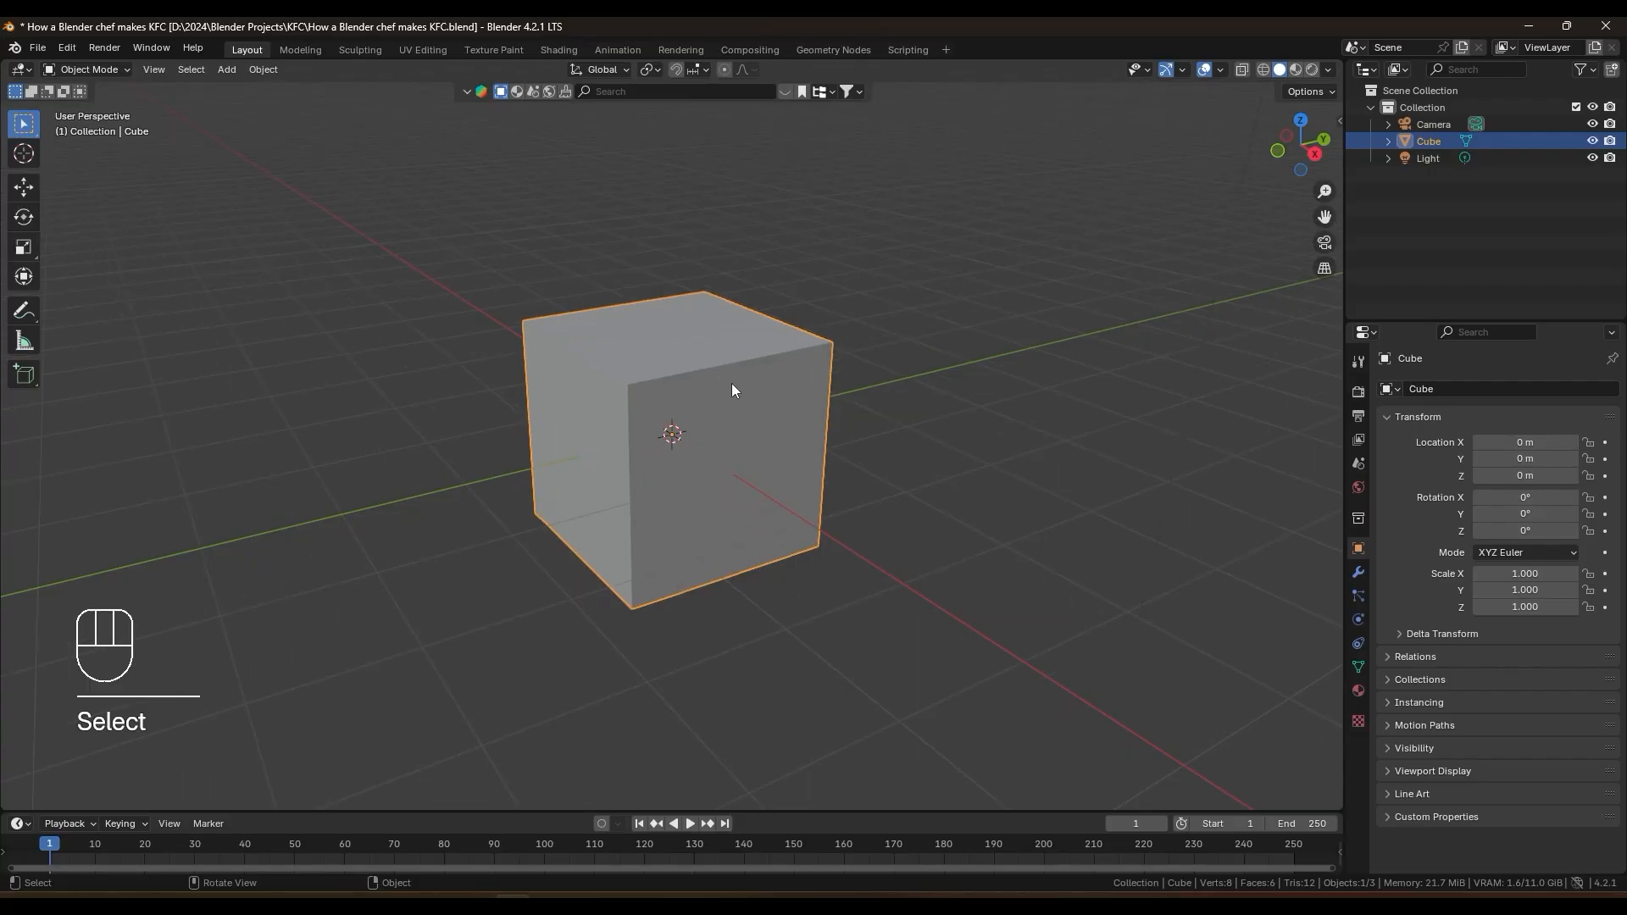
Step: Switch to Blender, delete the default cube and add a cylinder in its place
key(x)
click(732, 373)
key(shift+a)
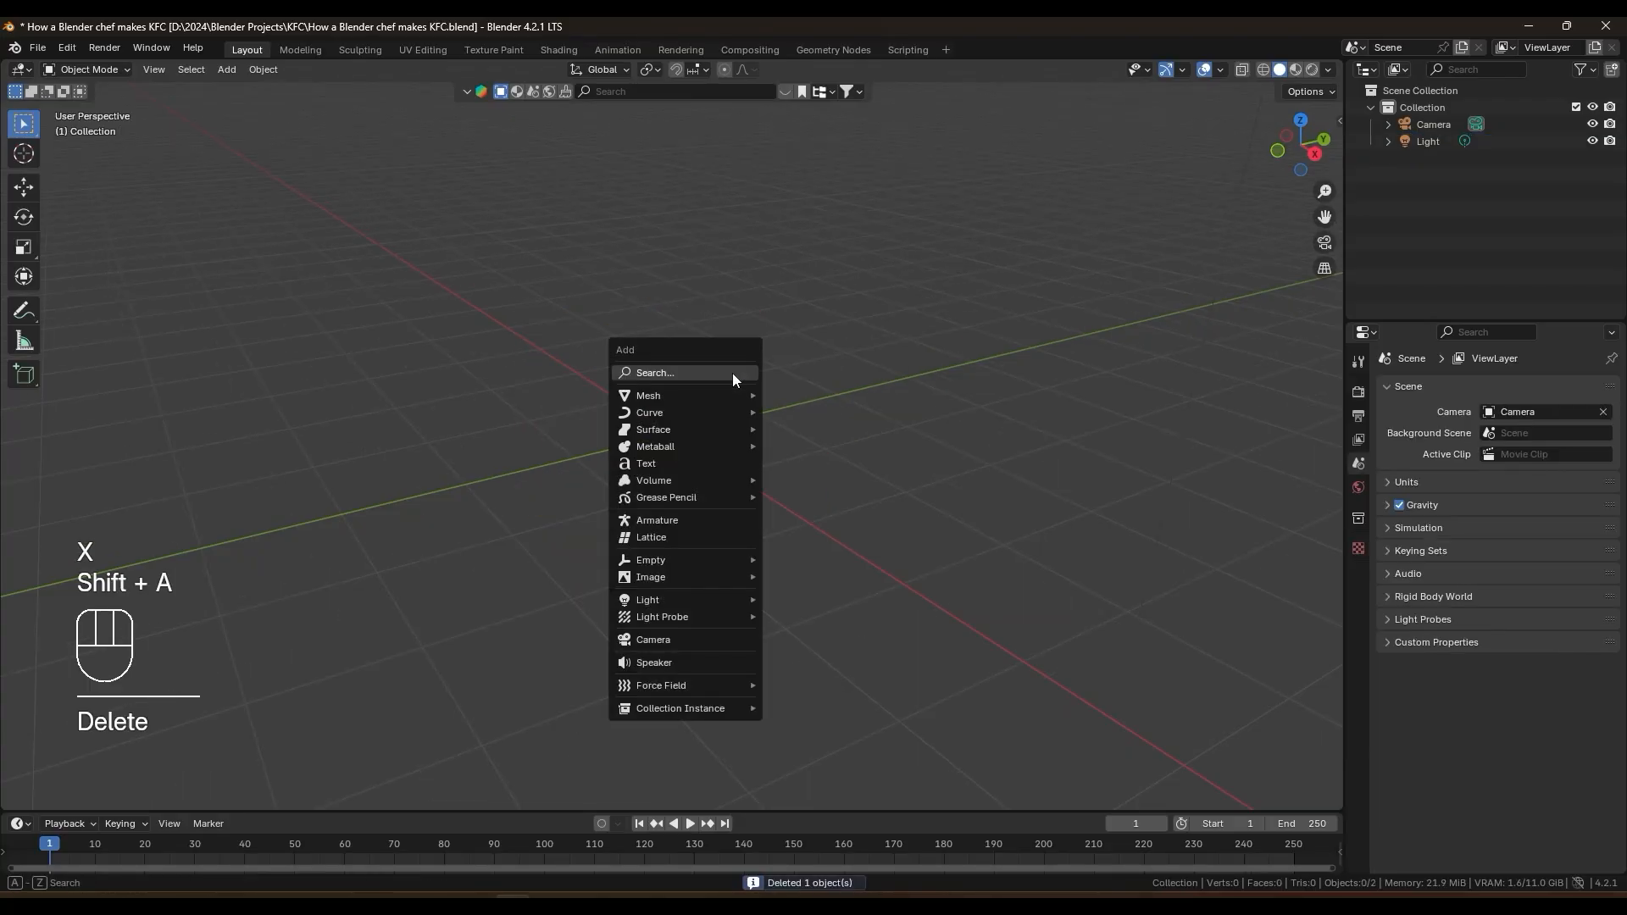
mouse_move(715, 398)
click(836, 480)
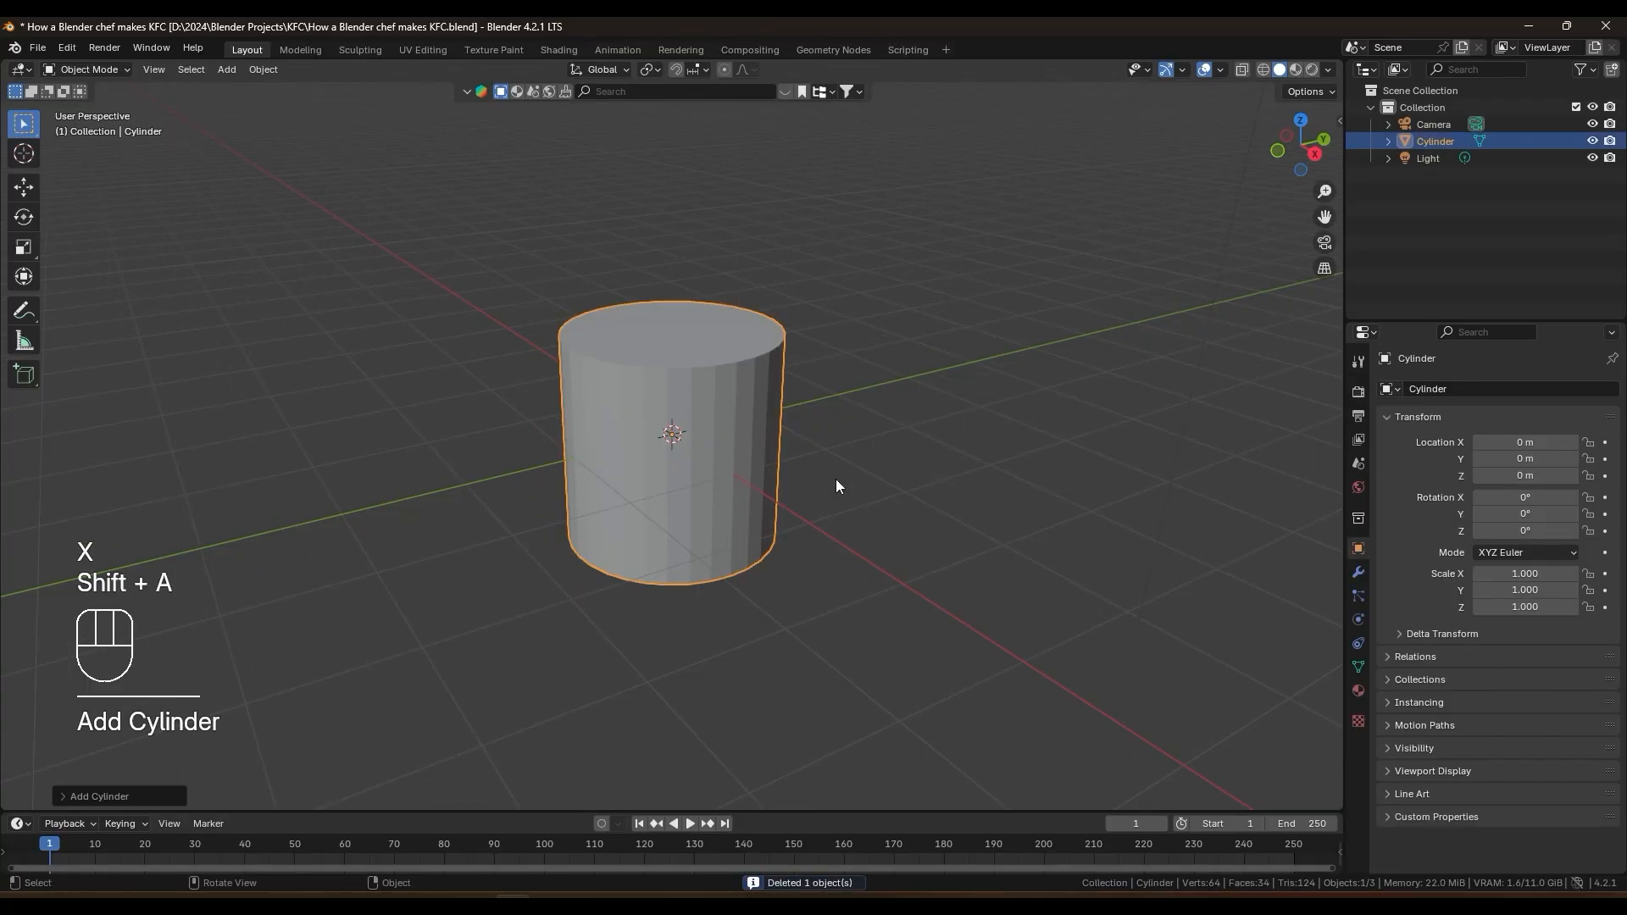
scroll(800, 492, down, 3)
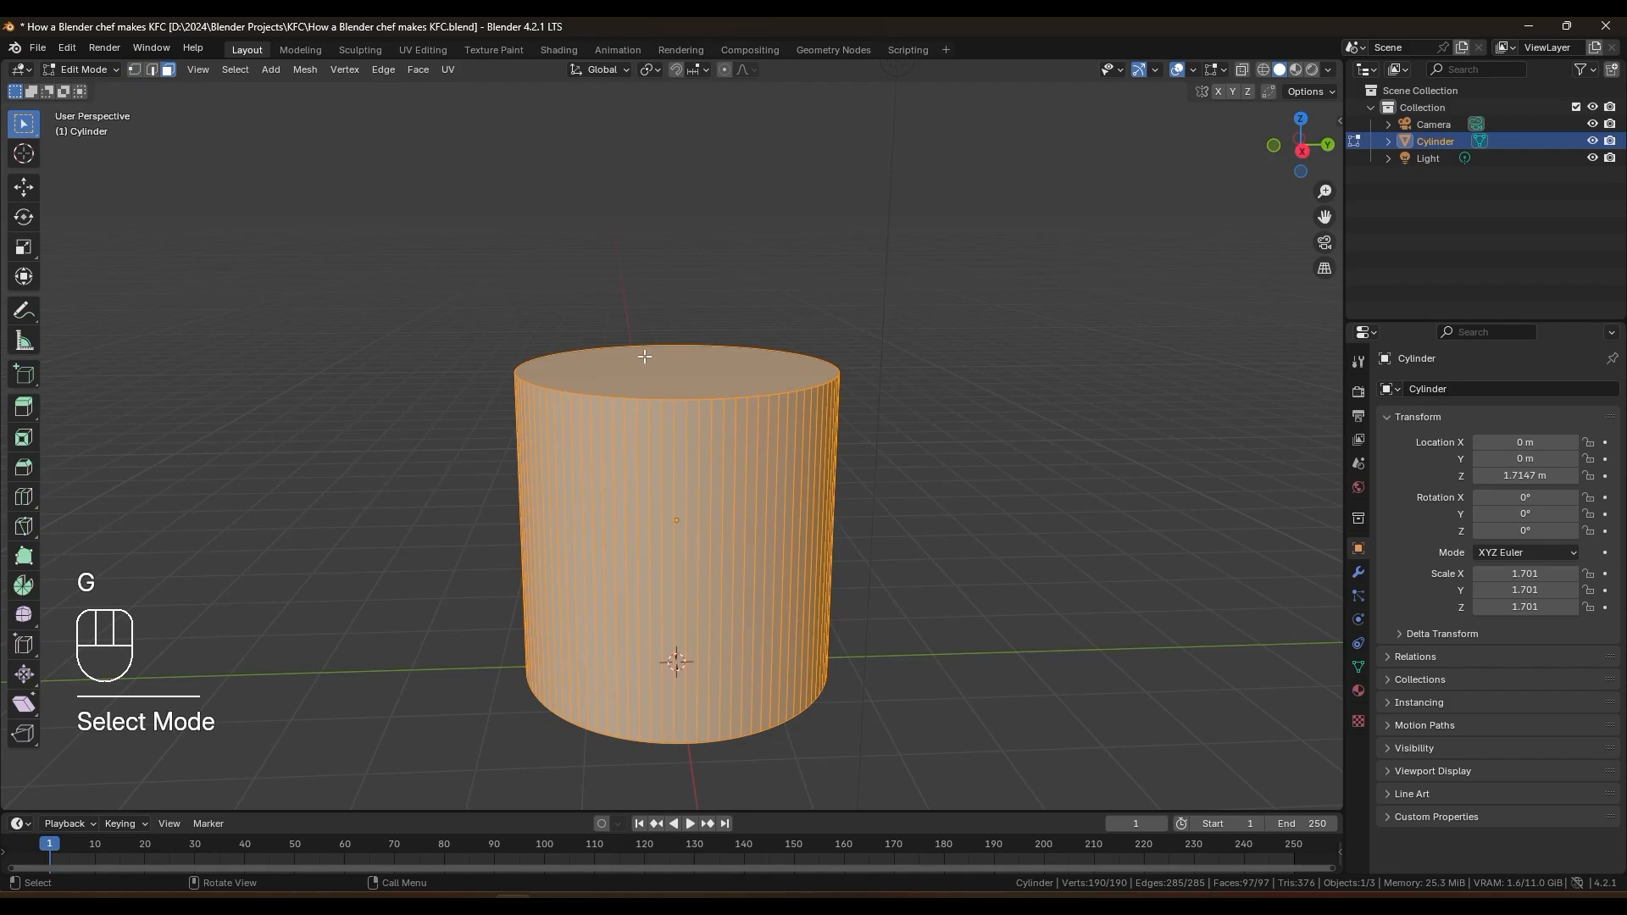
Step: Scale up the cylinder's top face so that the body flares outward like a bucket
click(644, 356)
key(s)
click(972, 421)
middle_drag(972, 421, 980, 450)
scroll(664, 390, up, 3)
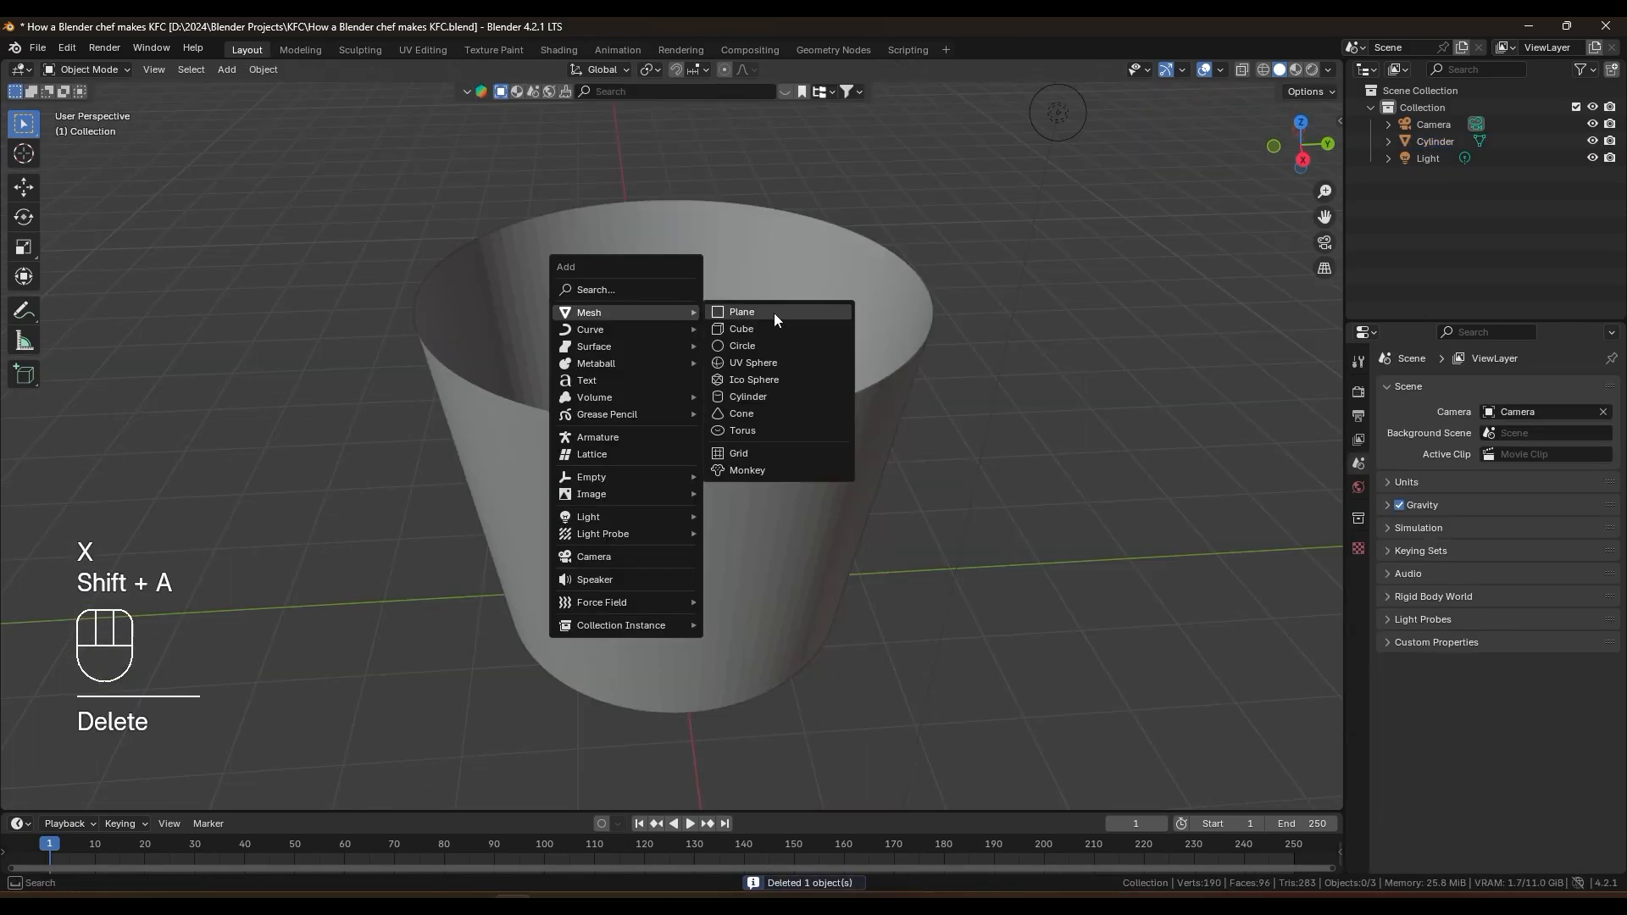
Step: Add a torus with 256 by 22 segments, 2.2 m major and 0.03 m minor radius, and raise it along Z to the bucket's rim
click(778, 431)
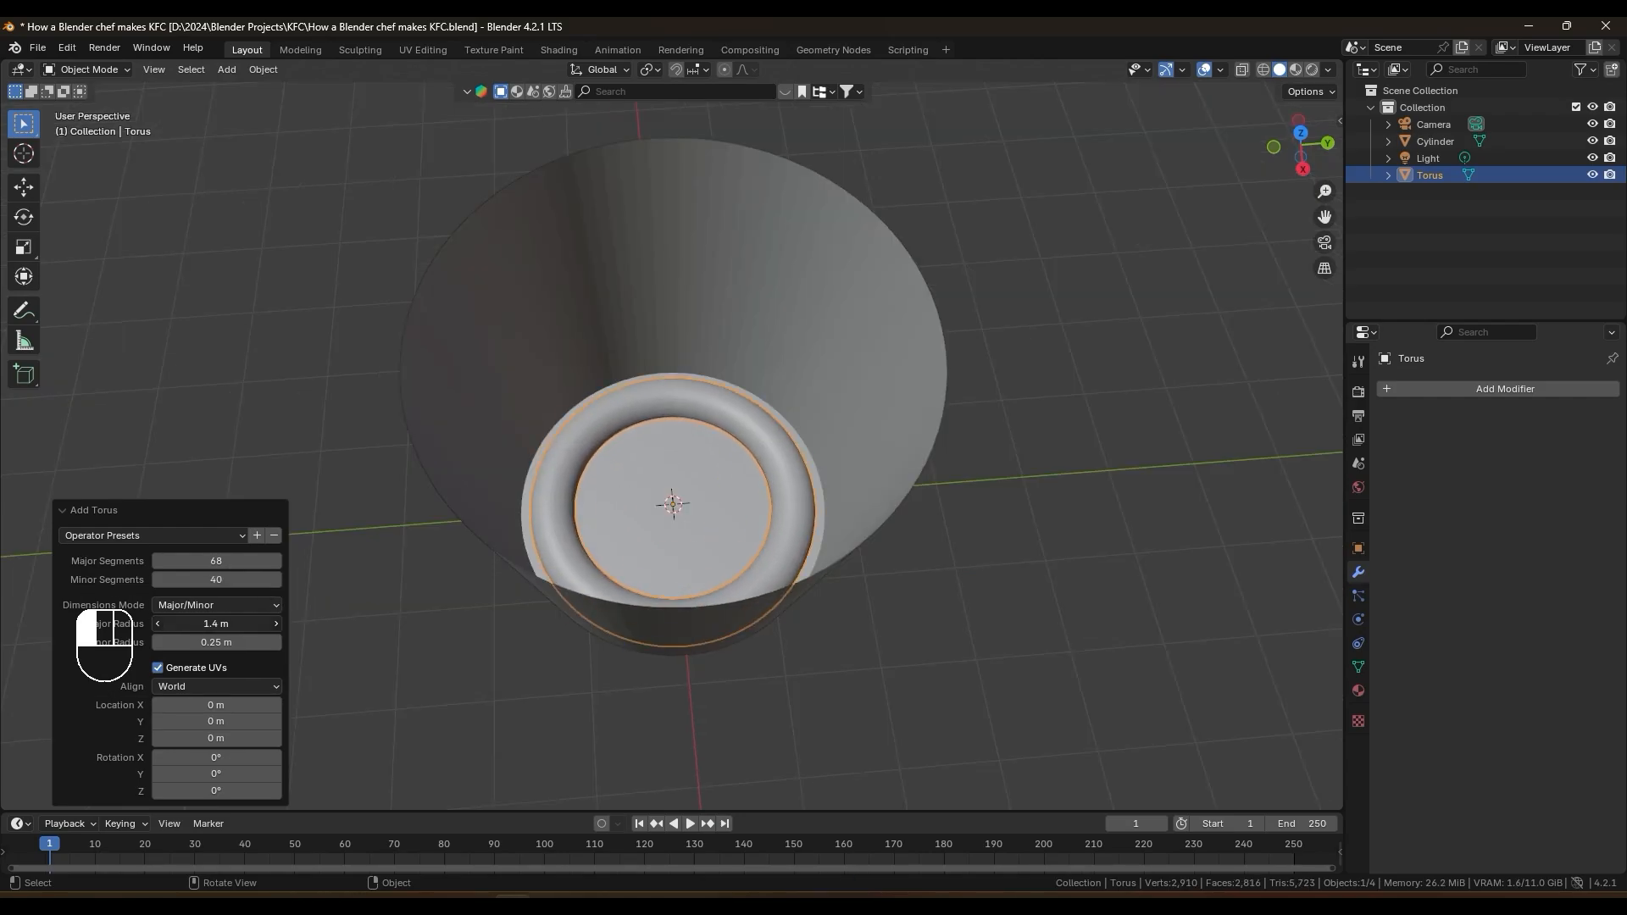
drag(216, 623, 161, 642)
key(g)
key(z)
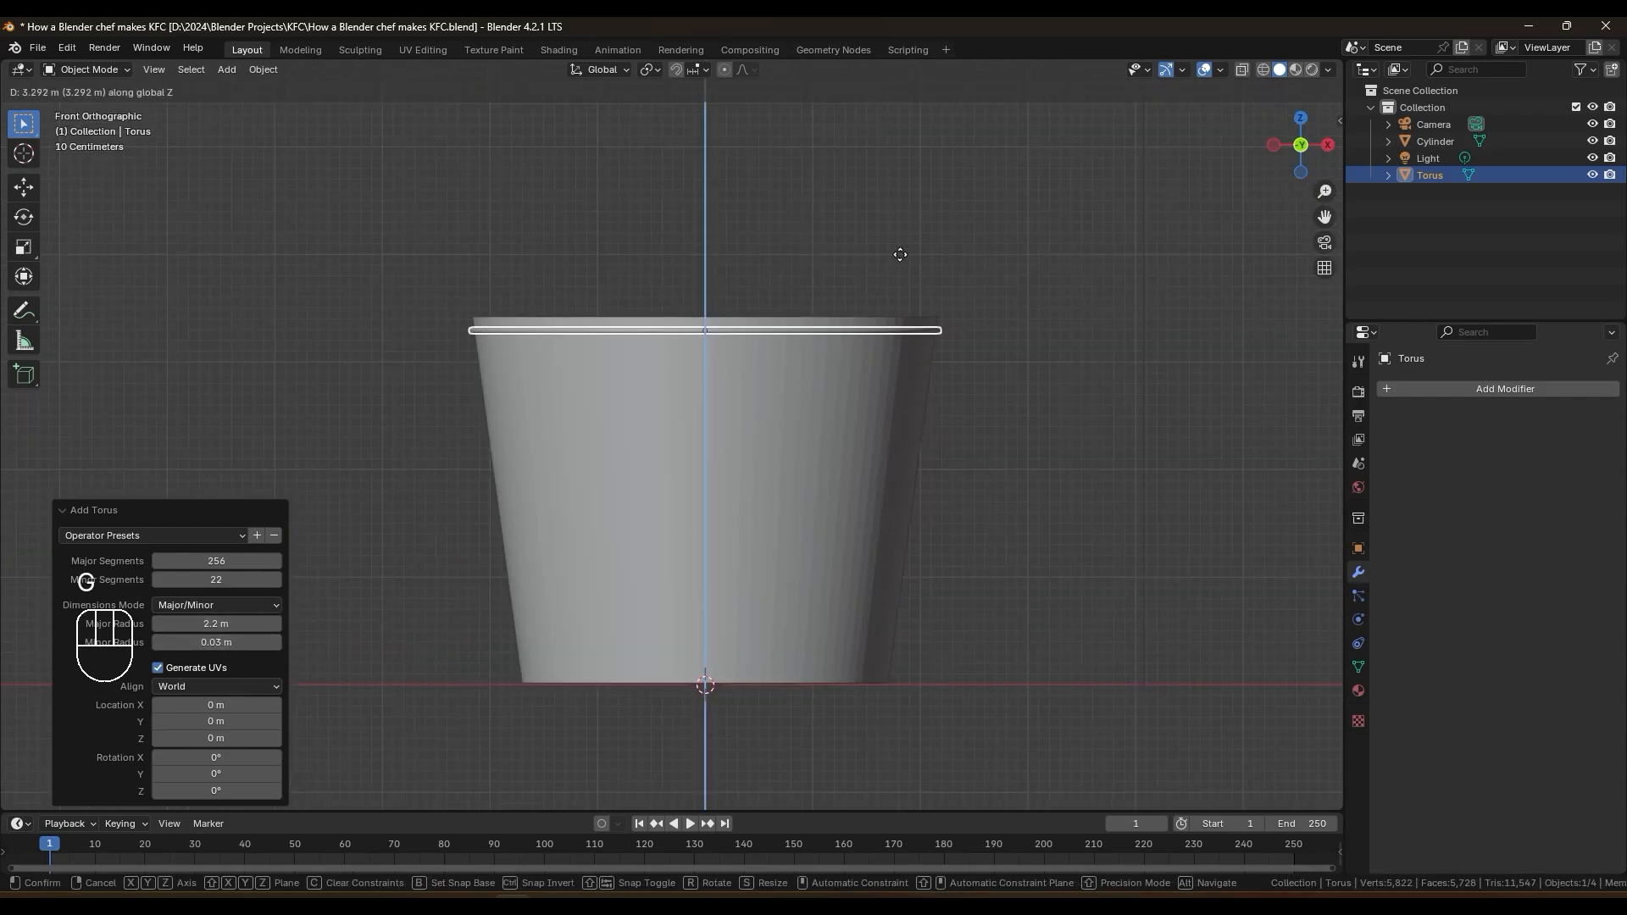
click(899, 242)
middle_drag(900, 242, 891, 259)
scroll(892, 259, up, 4)
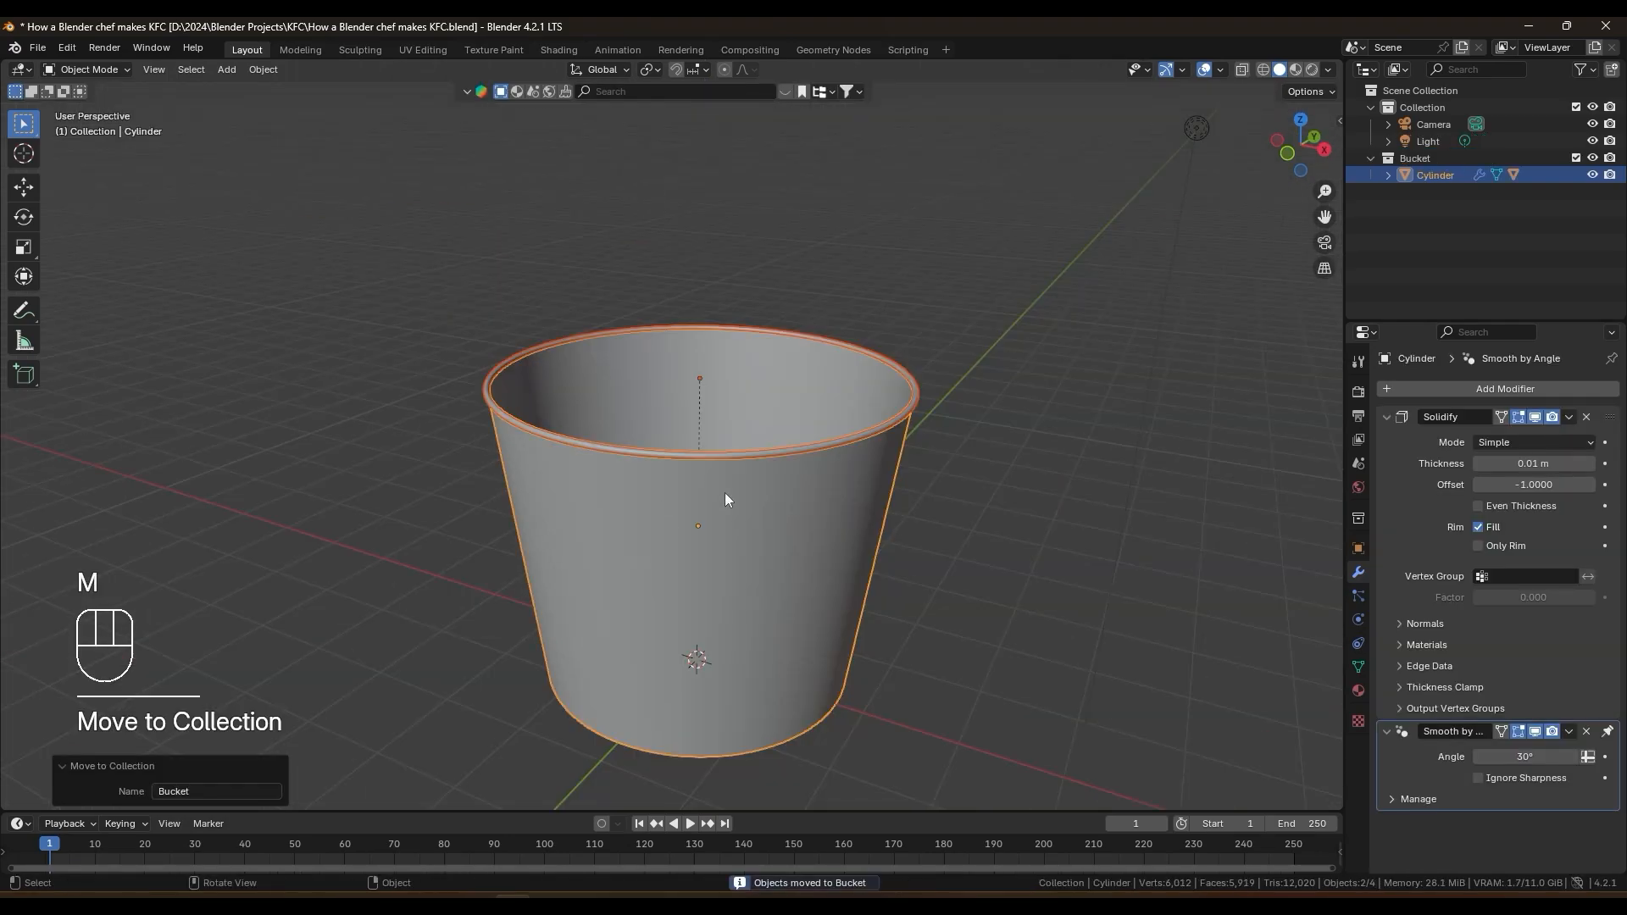
Step: Hide the Bucket collection and add a cube for the drumstick
click(1593, 158)
key(shift+a)
mouse_move(694, 399)
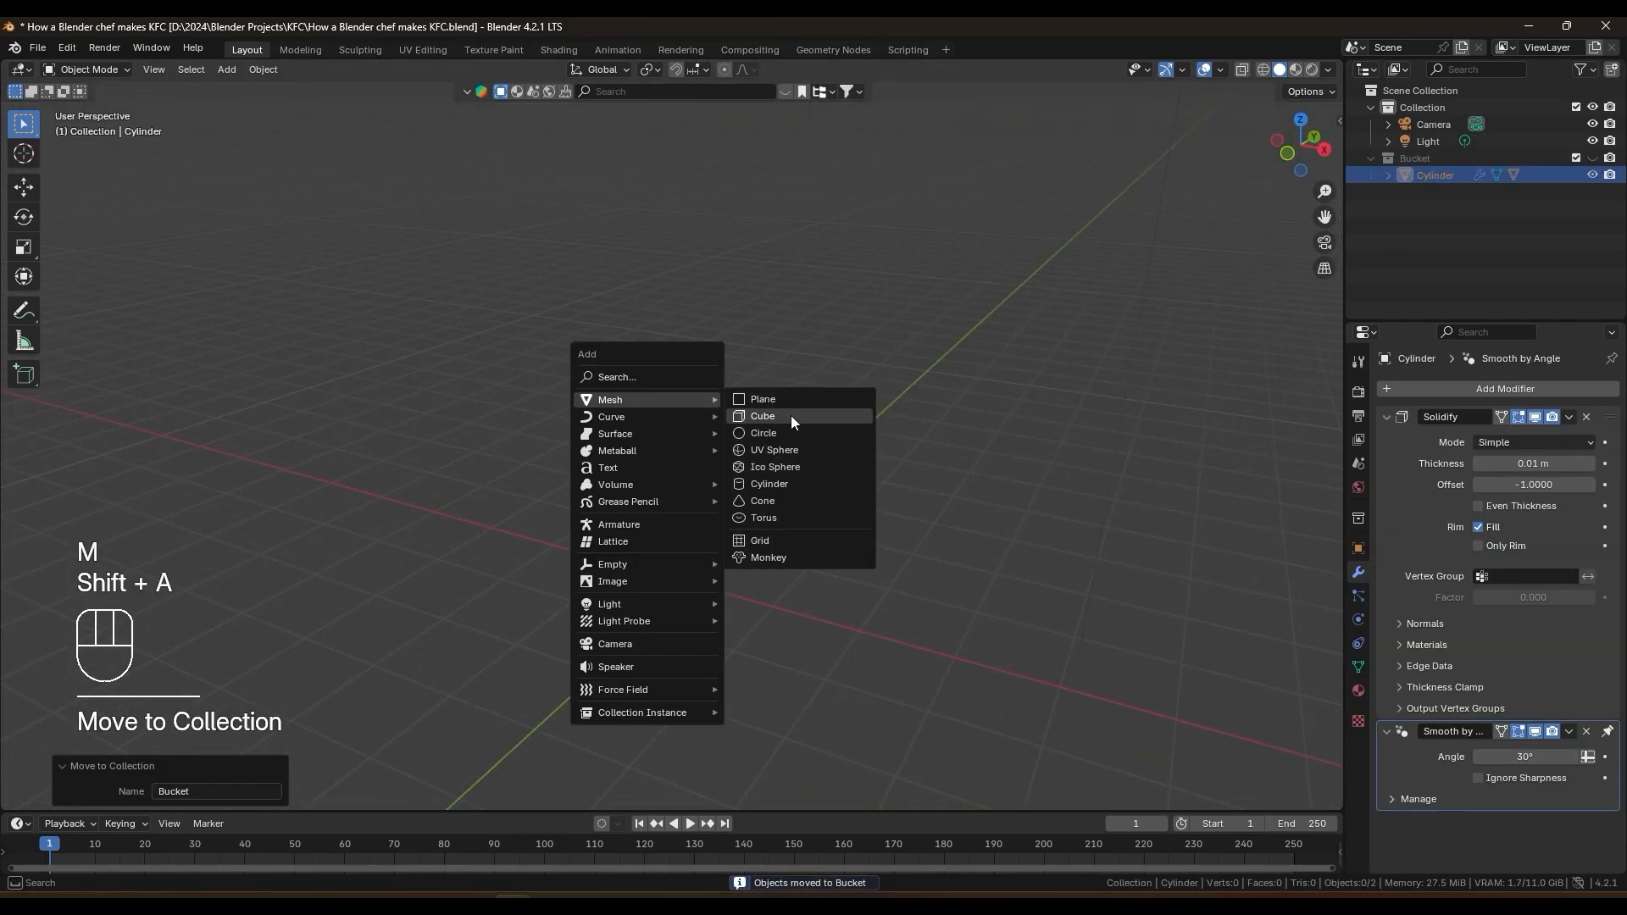
click(791, 417)
middle_drag(932, 621, 841, 468)
Step: Add a Subdivision Surface modifier to the cube and set its viewport level to 3
click(1505, 389)
click(1308, 430)
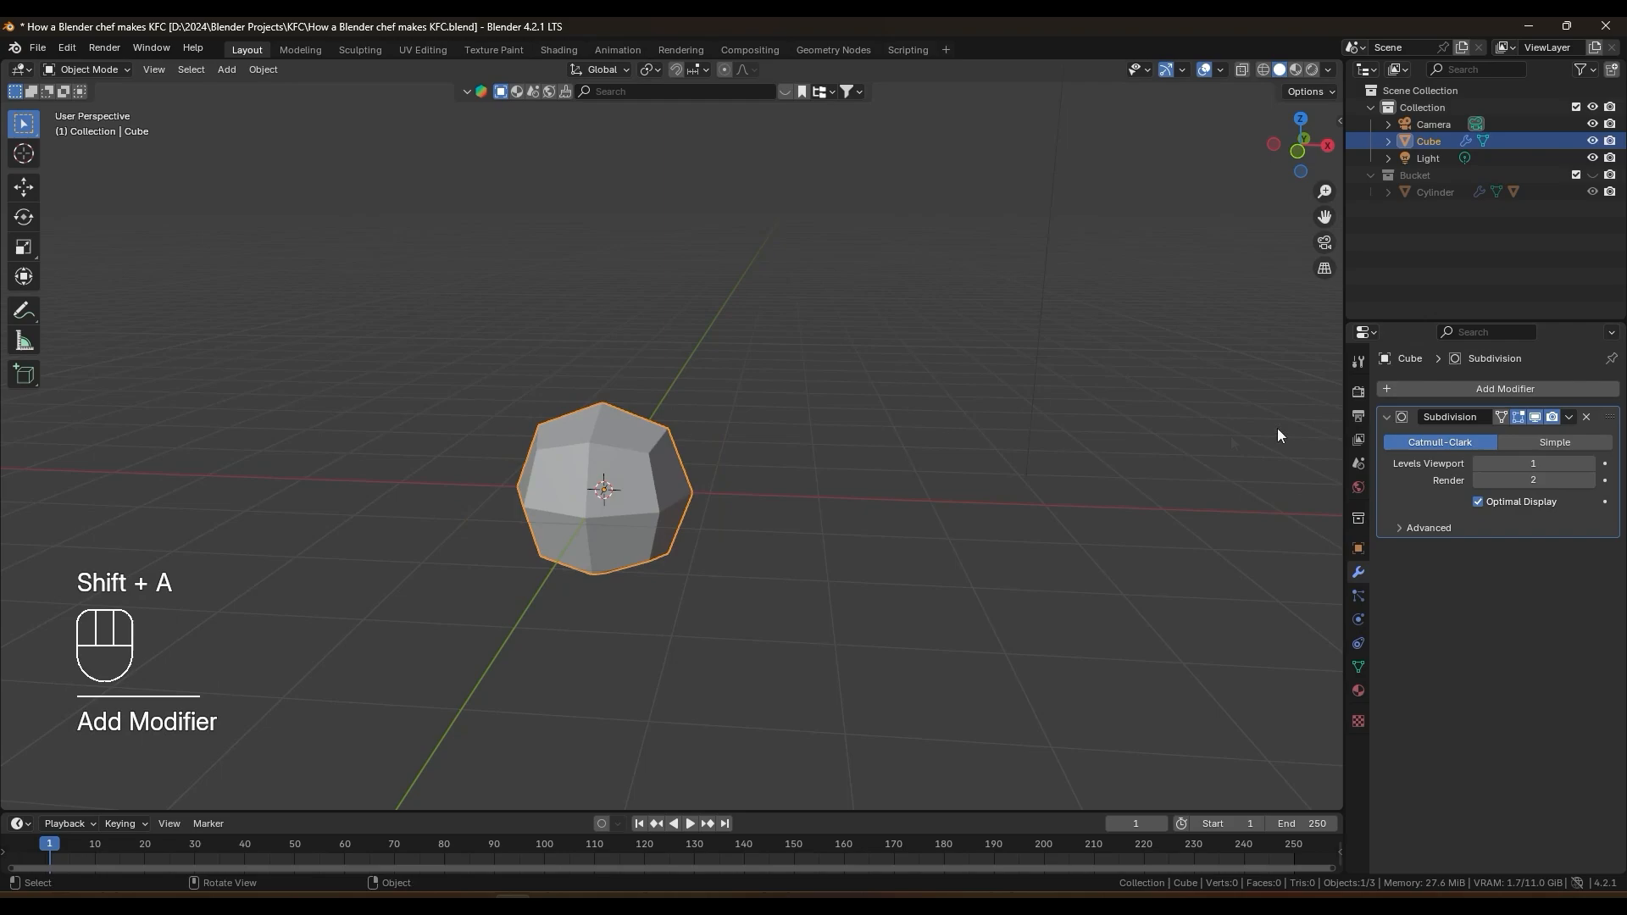
click(1591, 466)
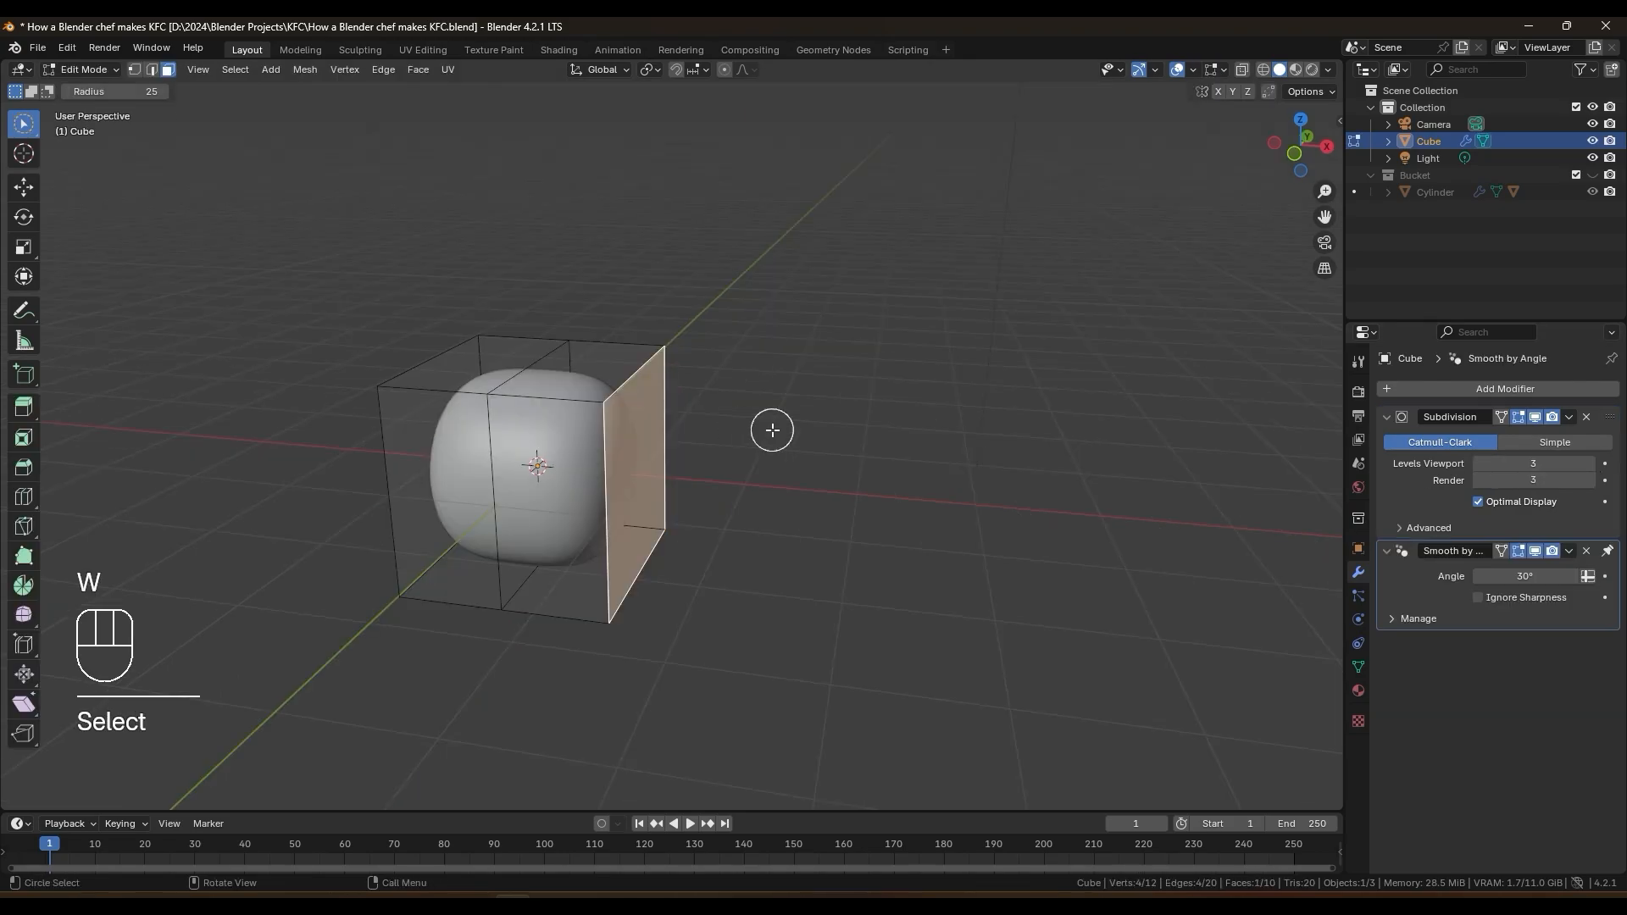
Step: Extrude the cube's +X end face outward and scale it down to taper the drumstick body
key(Escape)
key(e)
click(788, 433)
key(s)
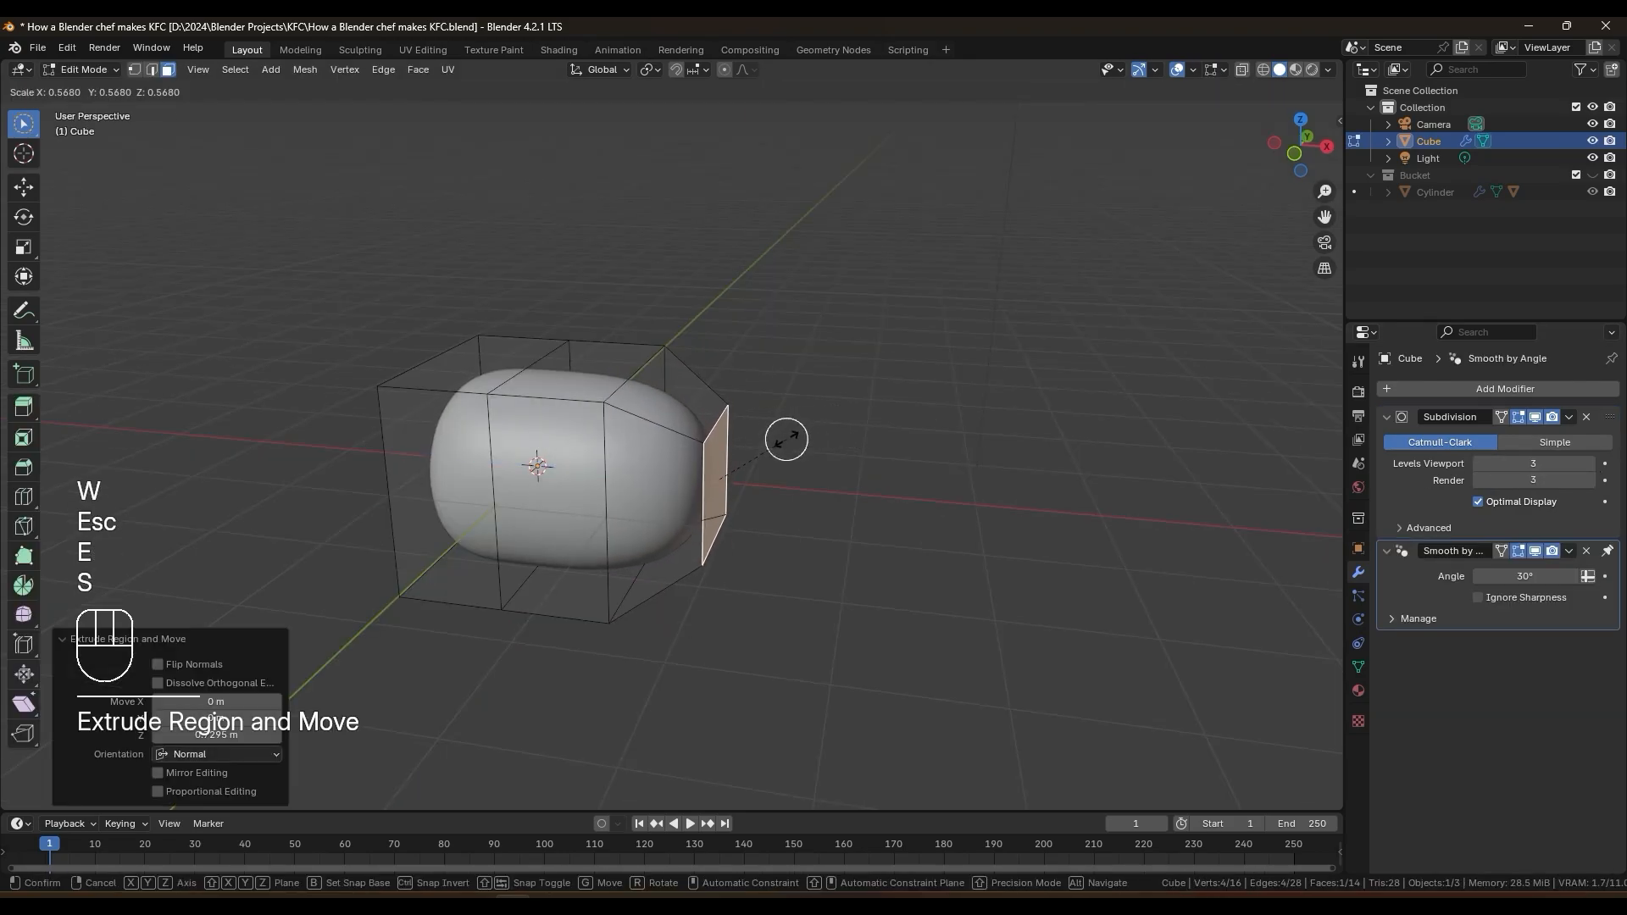
click(794, 450)
key(s)
click(788, 453)
Step: Extrude the tapered end repeatedly along X to form the neck, and widen its end into a rounded knob
key(e)
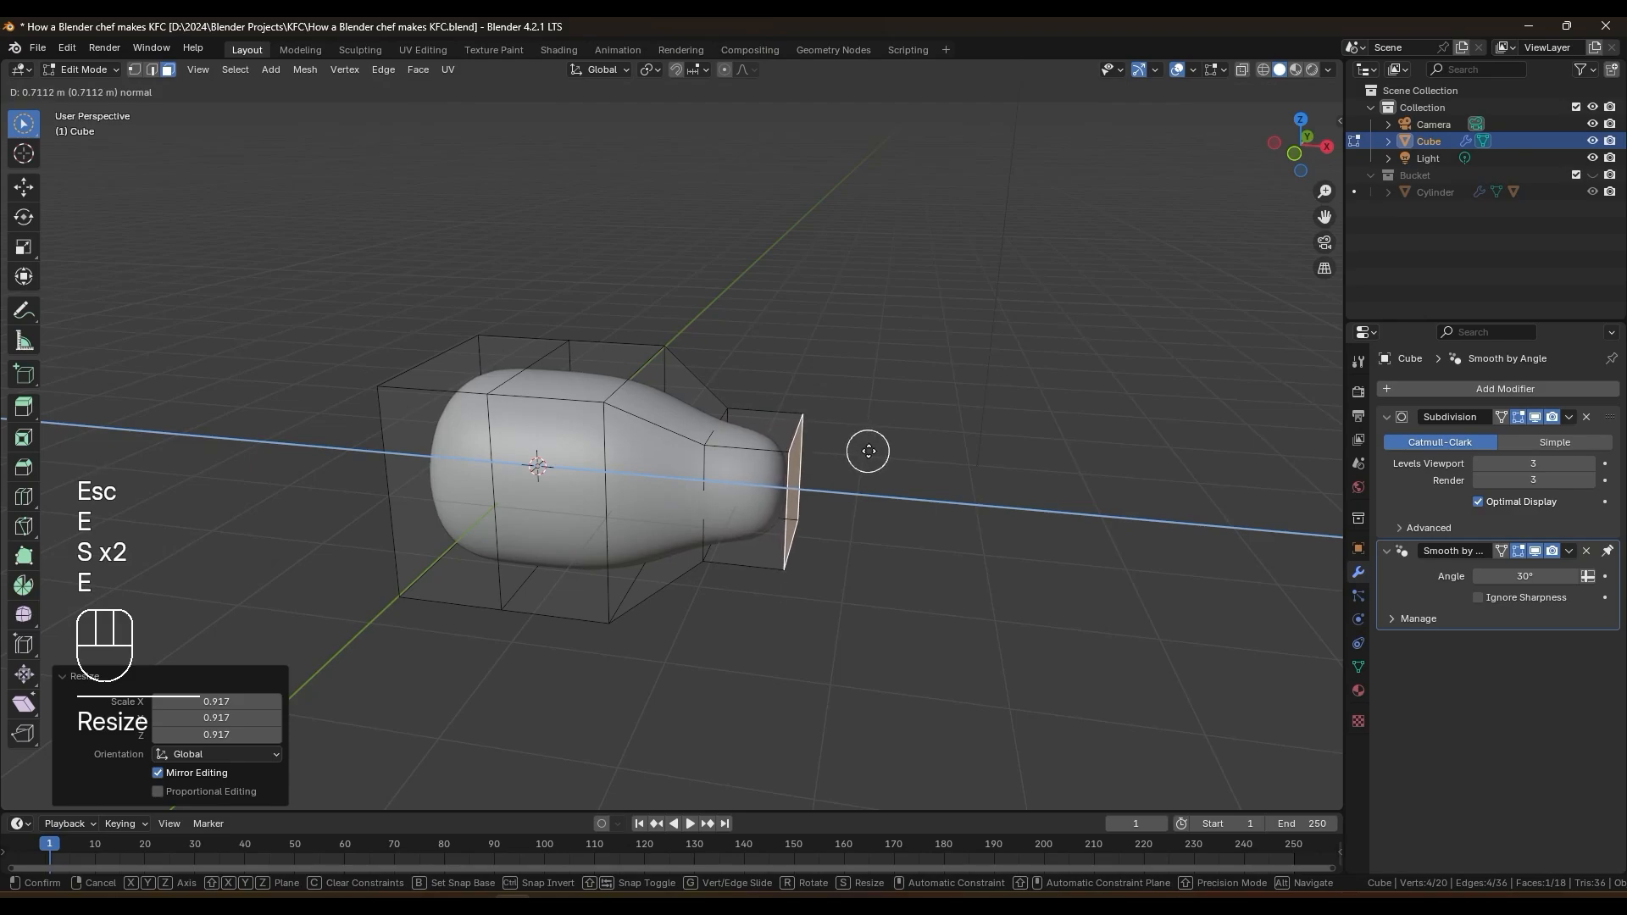
click(867, 451)
key(e)
click(974, 458)
key(e)
click(1013, 455)
key(s)
click(1062, 452)
key(e)
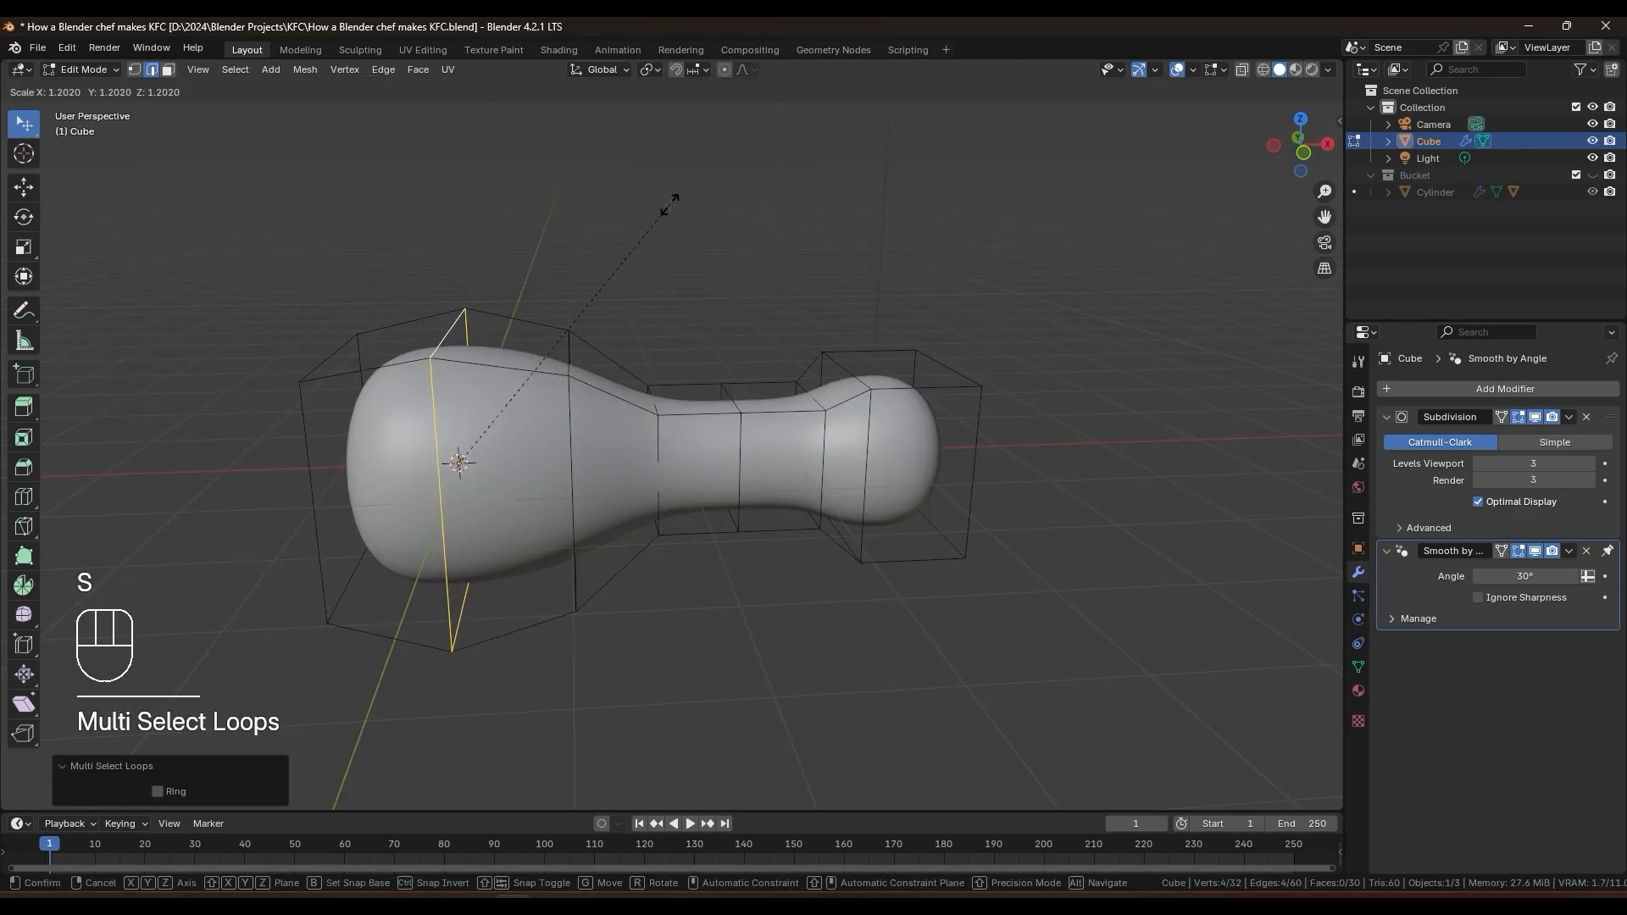
Step: Enlarge the body's middle edge loop by about 1.2 and extrude a scaled-down cap from the thick end, shifting it along X
click(669, 205)
middle_drag(669, 205, 707, 212)
key(3)
click(395, 476)
key(e)
click(573, 413)
key(s)
click(464, 472)
key(g)
key(x)
Step: Return the drumstick to Object Mode and apply its Subdivision modifier
key(Tab)
click(1568, 416)
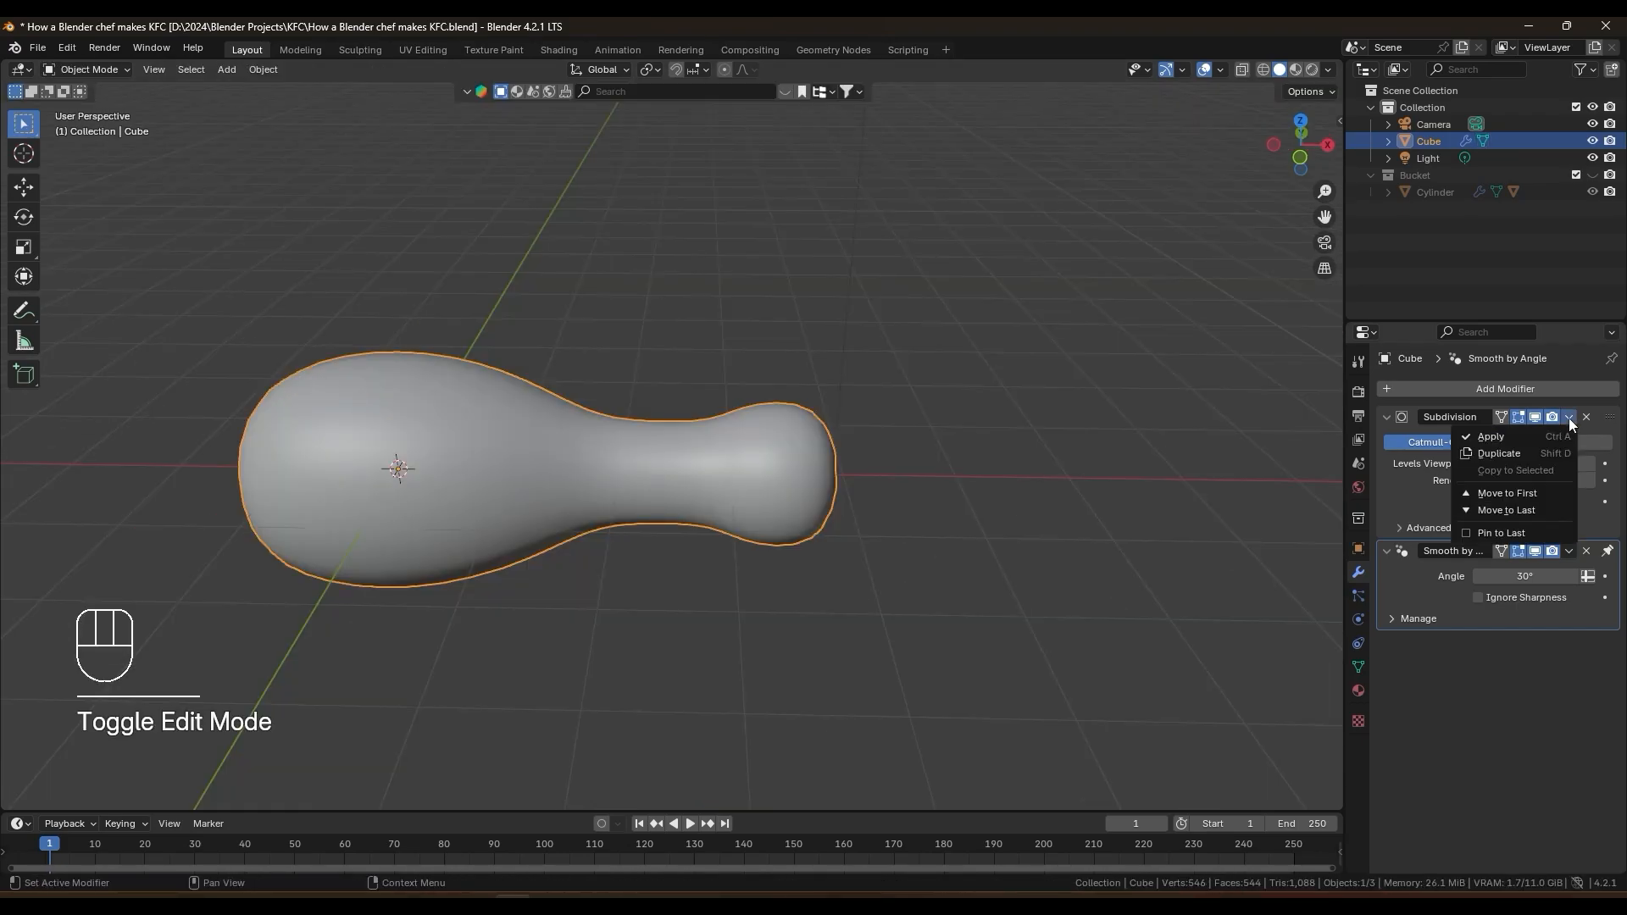
click(1491, 430)
middle_drag(1080, 472, 144, 100)
Step: Enter Sculpt Mode and reshape the drumstick with the Grab brush at a 92 px radius
click(87, 69)
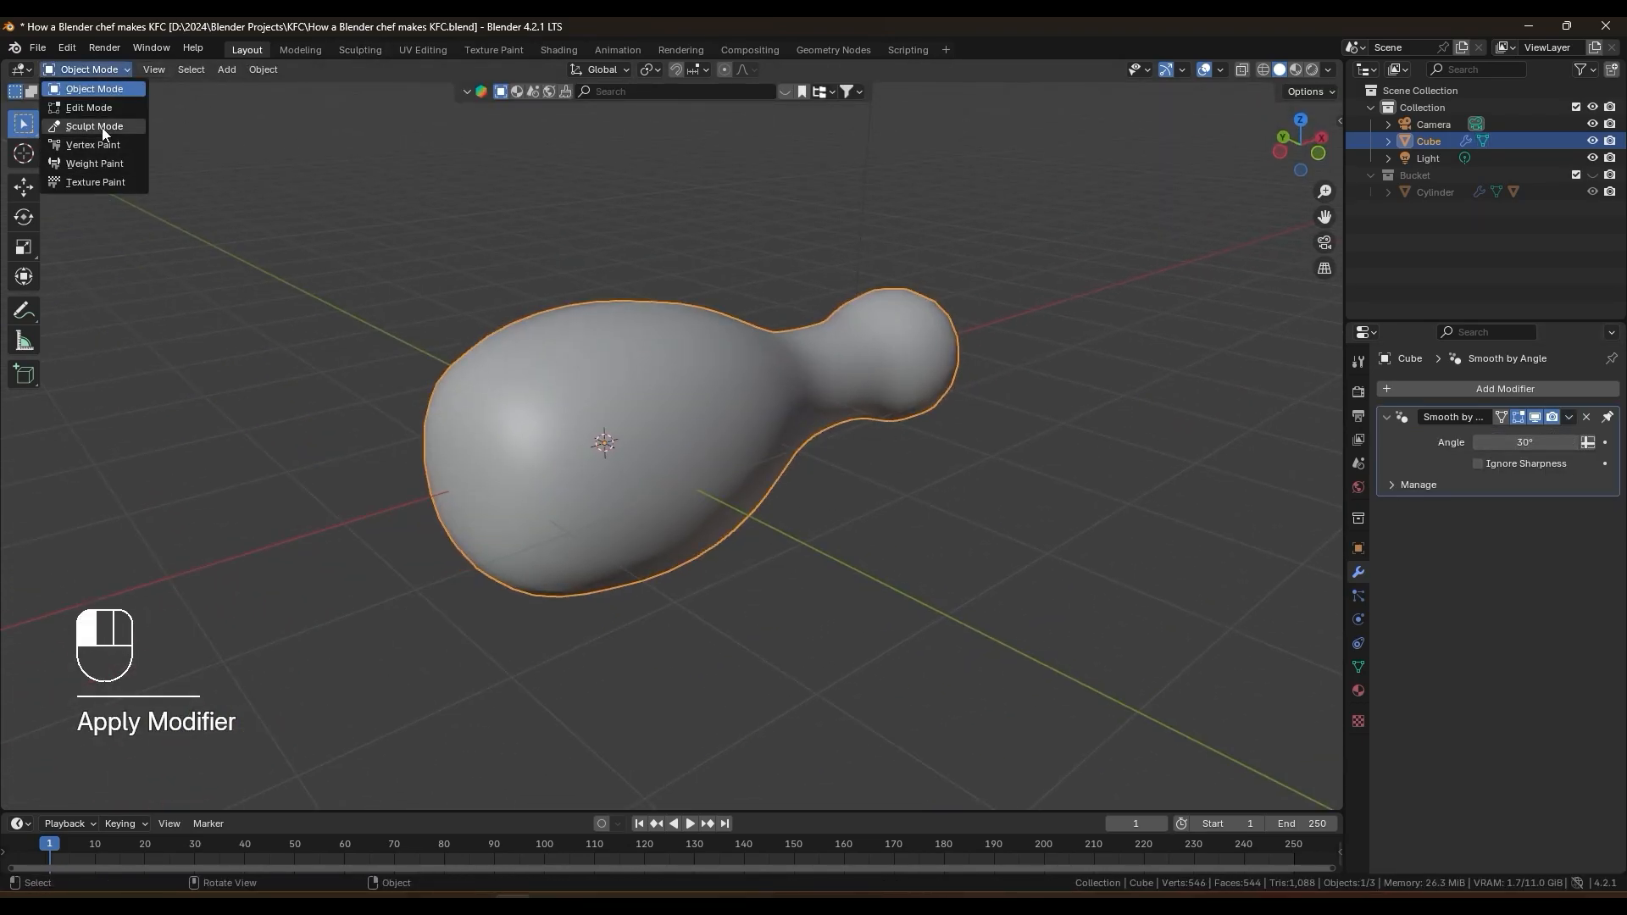
click(80, 125)
drag(417, 497, 424, 498)
mouse_move(915, 461)
middle_down()
mouse_move(805, 453)
mouse_move(699, 479)
middle_up()
scroll(870, 491, up, 4)
scroll(871, 491, down, 3)
key(f)
click(792, 490)
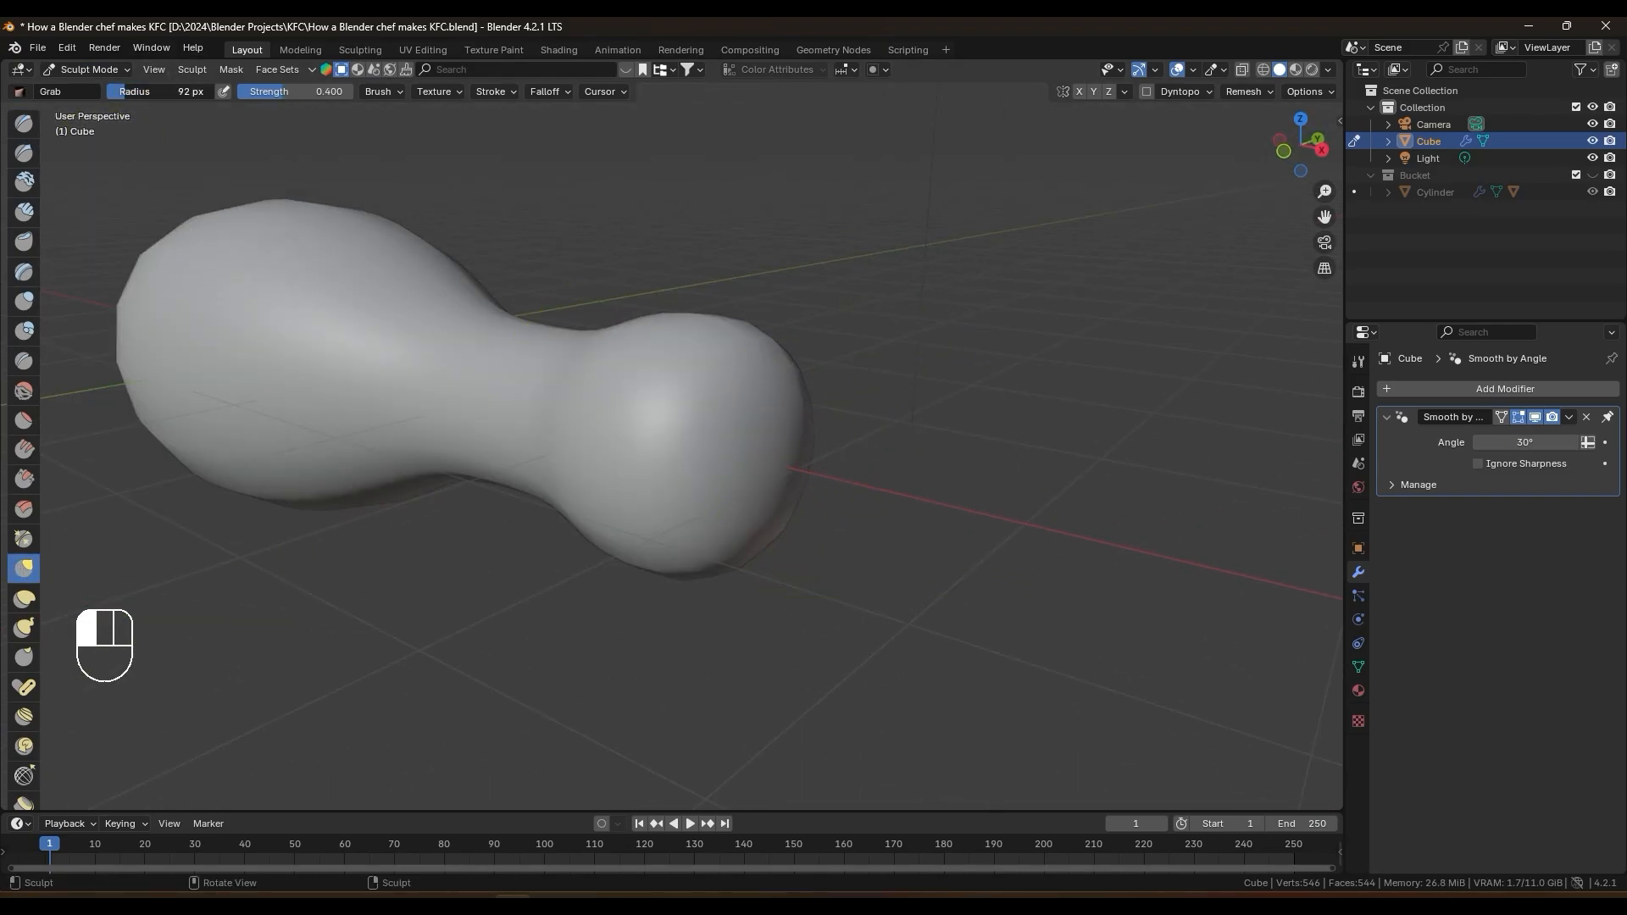
Step: Carve indentations into the end of the drumstick's knob with the Draw brush and undo the last stroke
middle_drag(222, 161, 633, 399)
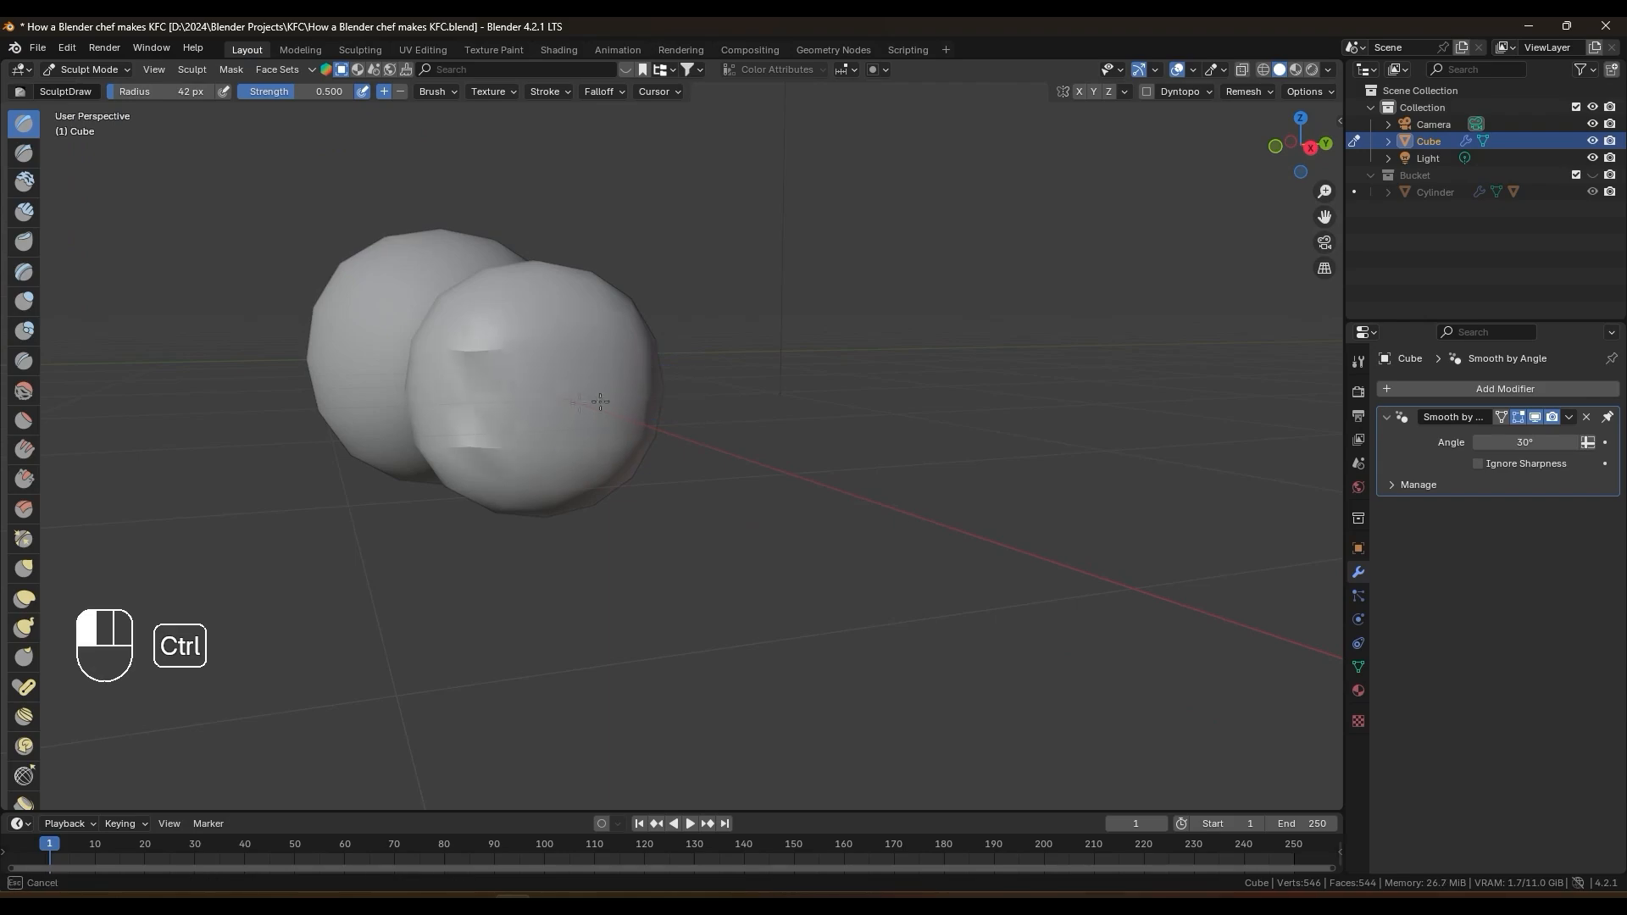
ctrl+drag(533, 404, 495, 411)
middle_drag(496, 411, 419, 416)
drag(419, 415, 474, 423)
middle_drag(475, 423, 737, 416)
key(ctrl+z)
Step: Add a Subdivision Surface modifier to the sculpted drumstick
click(1544, 391)
text(s)
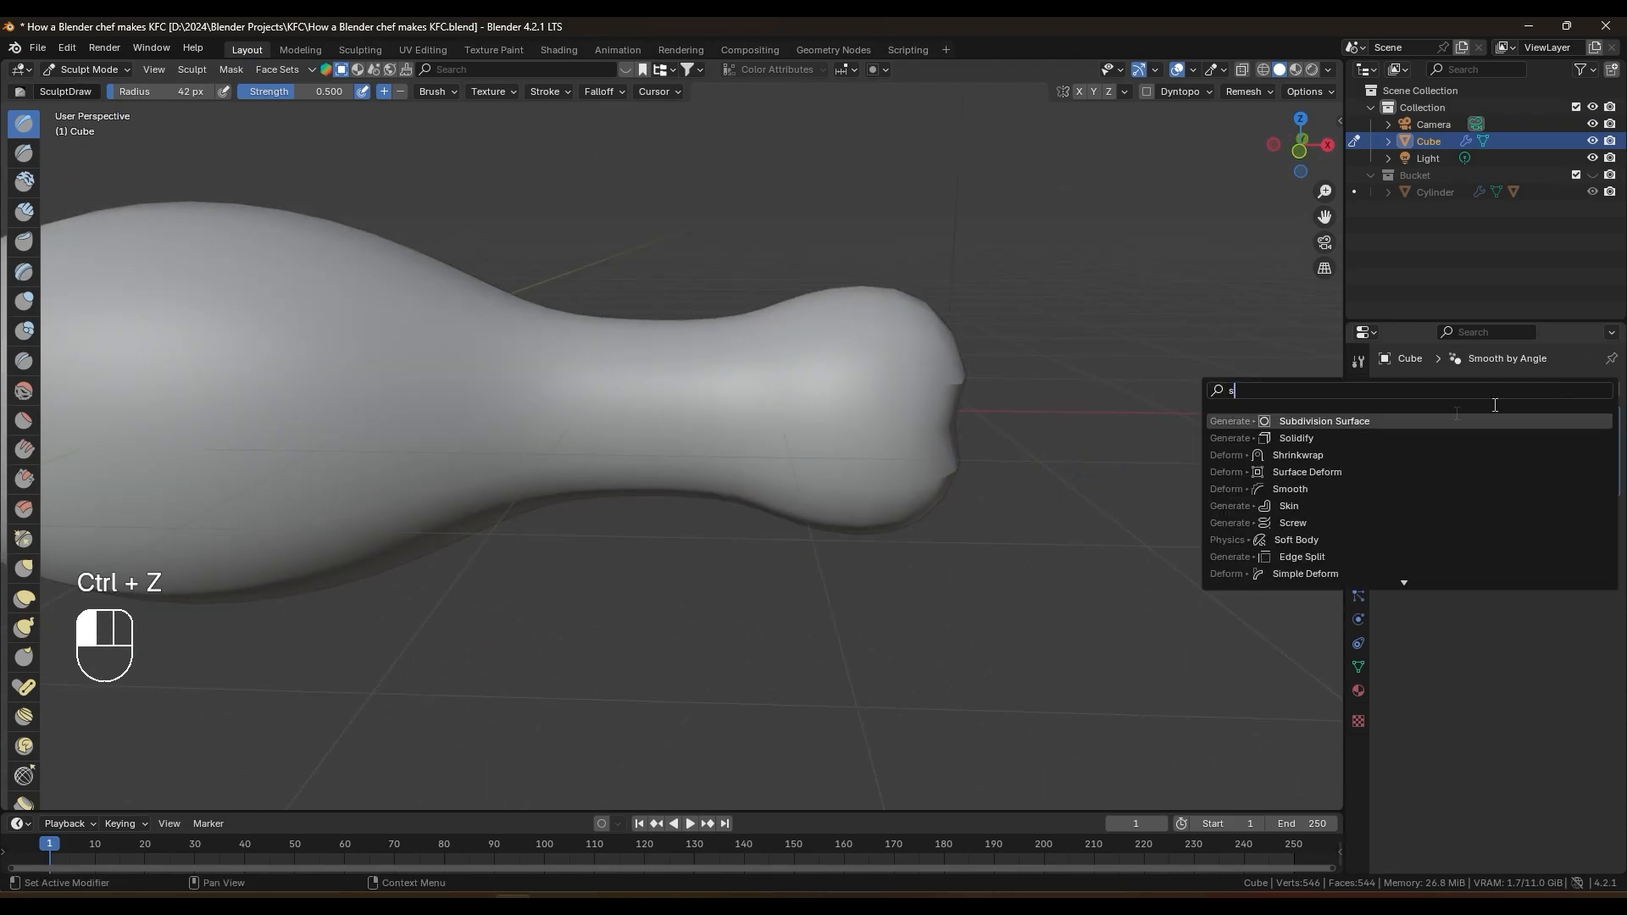
click(1292, 421)
scroll(1050, 443, down, 2)
Step: Deepen the groove in the knob's end with the inverted Draw brush and save the file
middle_drag(1000, 441, 619, 420)
ctrl+drag(453, 428, 487, 434)
middle_drag(500, 435, 856, 461)
scroll(854, 455, down, 3)
middle_drag(799, 383, 839, 462)
shift+middle_drag(593, 461, 678, 434)
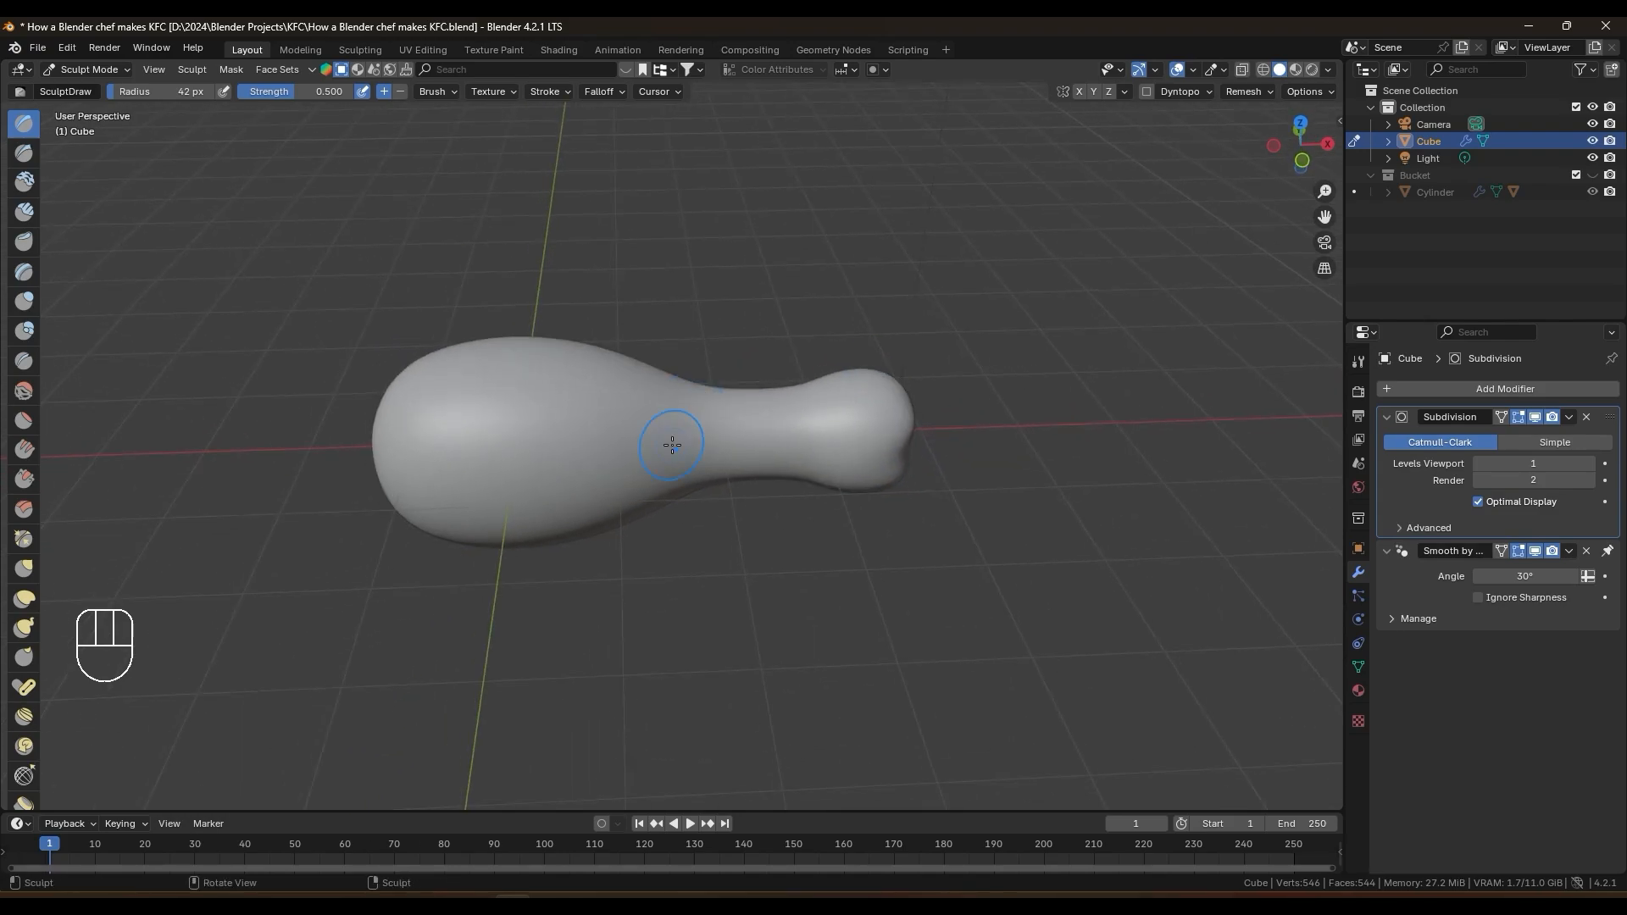
key(ctrl+s)
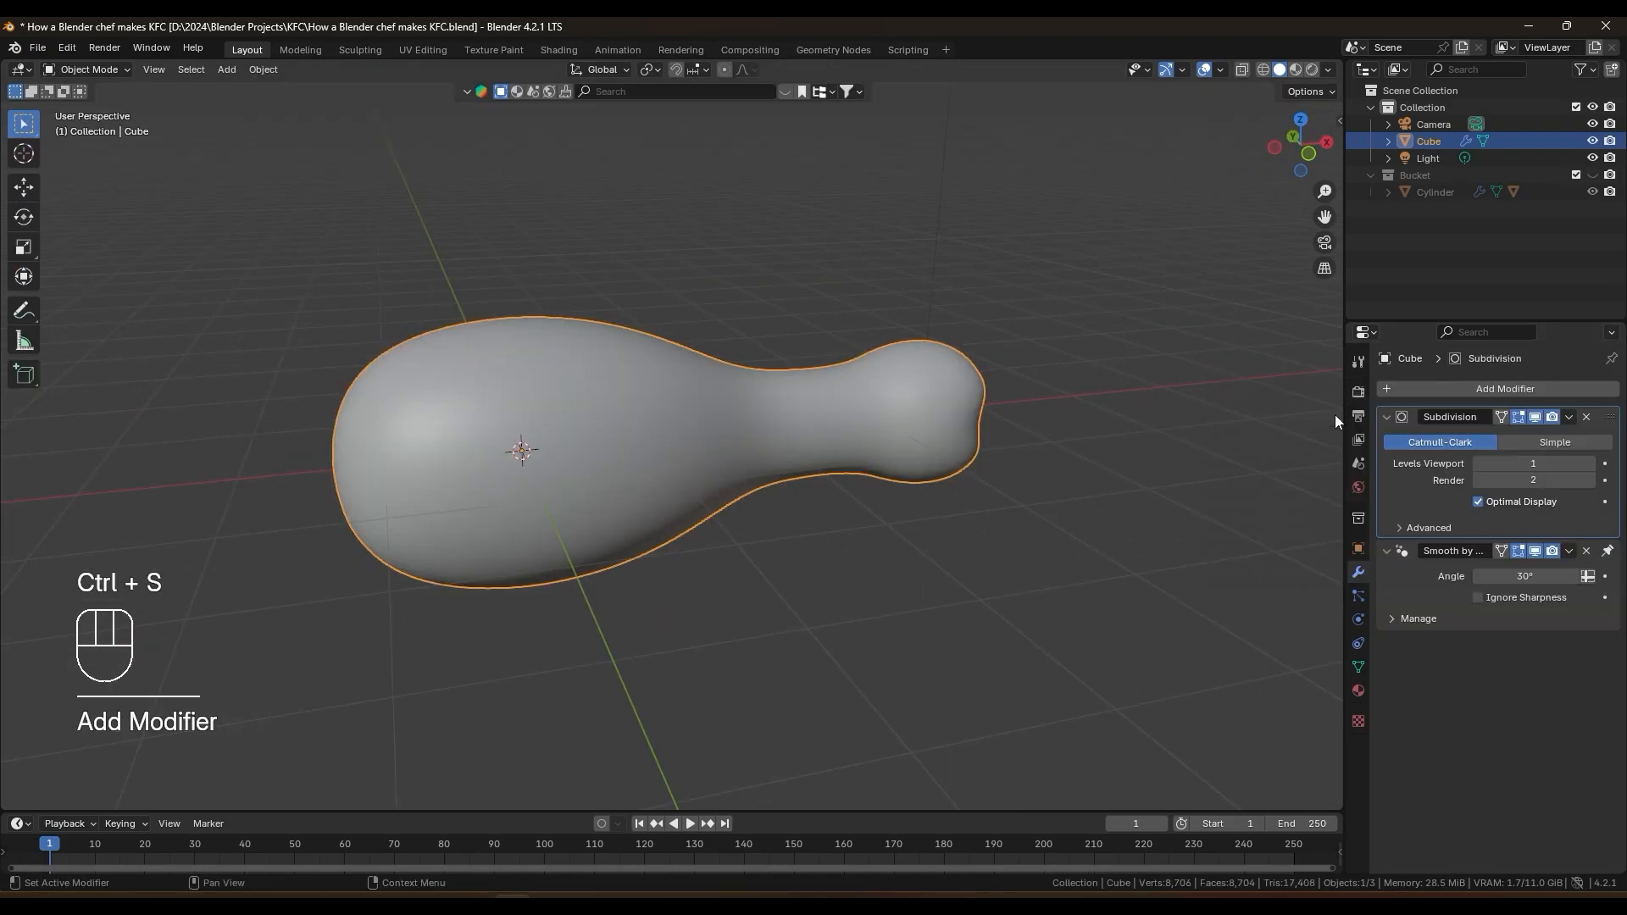
Step: Add a Displace modifier to the drumstick and give it a new texture
click(1474, 389)
click(1327, 413)
click(1470, 592)
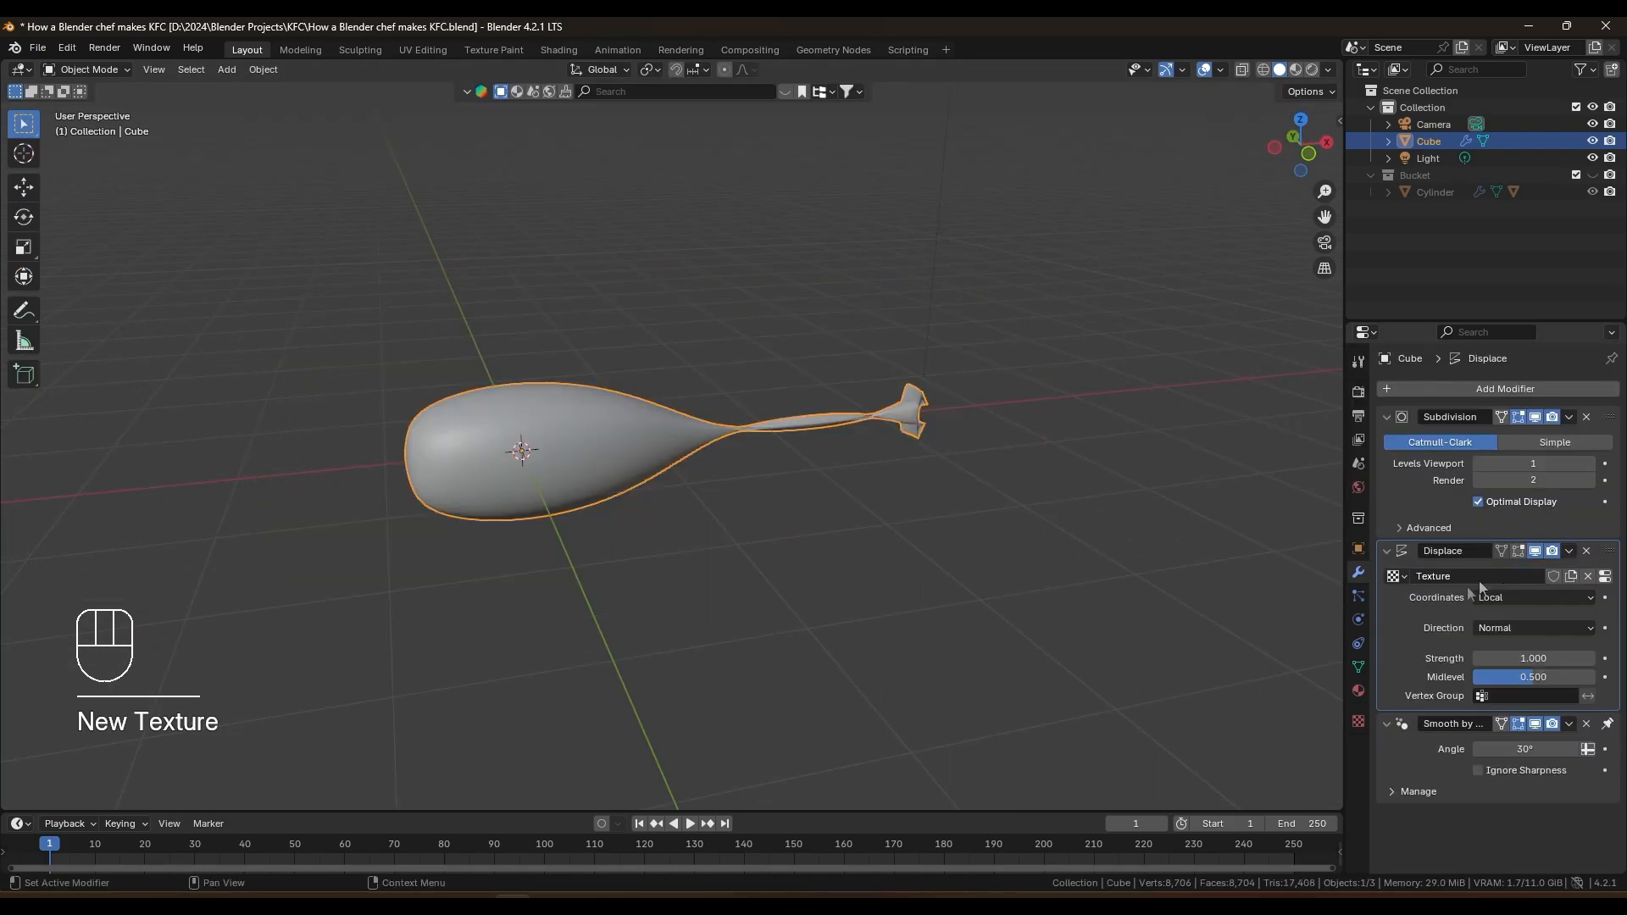
Step: Set the displacement texture's type to Clouds and increase its noise size
click(1603, 591)
click(1541, 441)
click(1483, 498)
drag(1537, 742, 1567, 742)
click(1358, 572)
Step: Set the Displace strength to 0.280 and shade the drumstick smooth
shift+drag(1540, 656, 1475, 656)
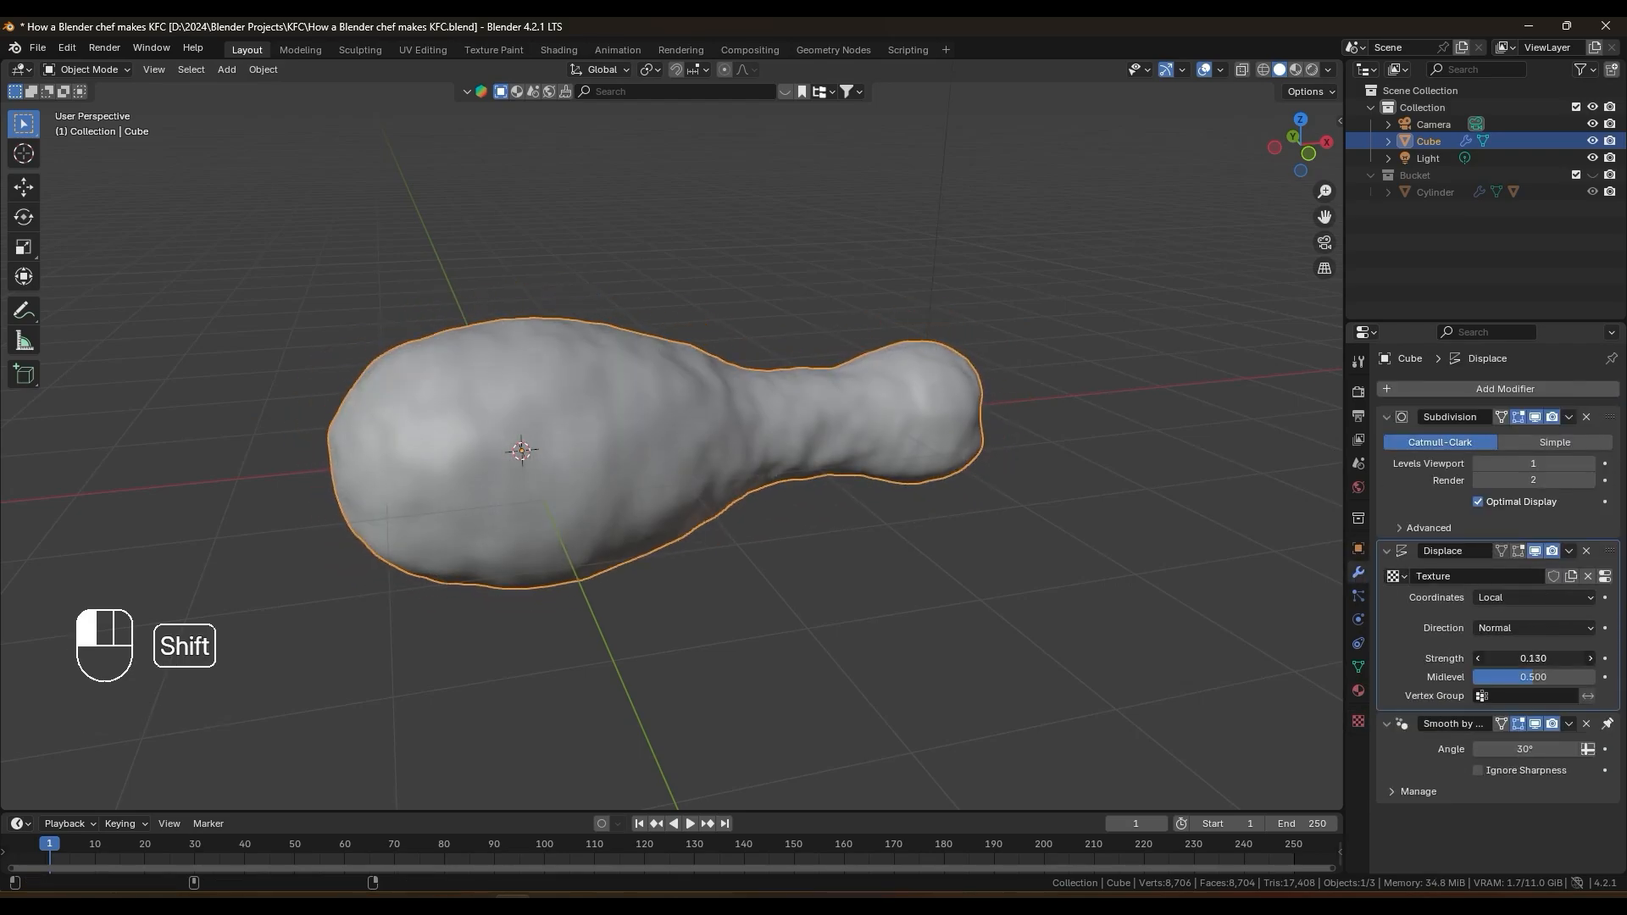
right_click(817, 405)
click(816, 405)
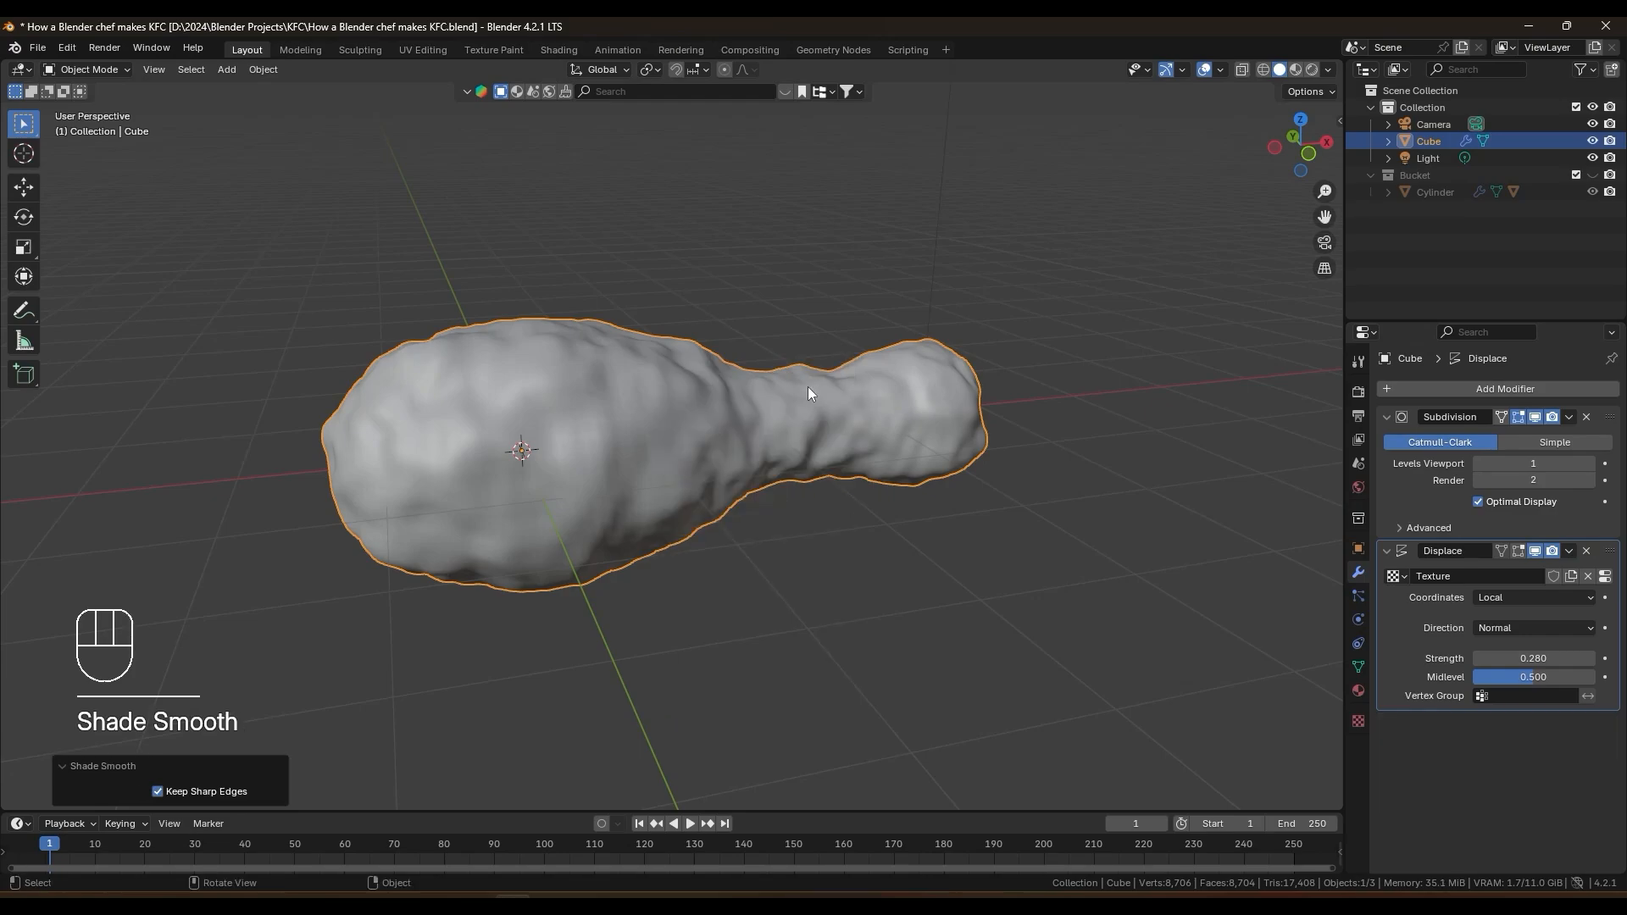
Step: Add a new cube and flatten its mesh along Z to a scale of 0.134
middle_drag(807, 386, 817, 520)
key(shift+a)
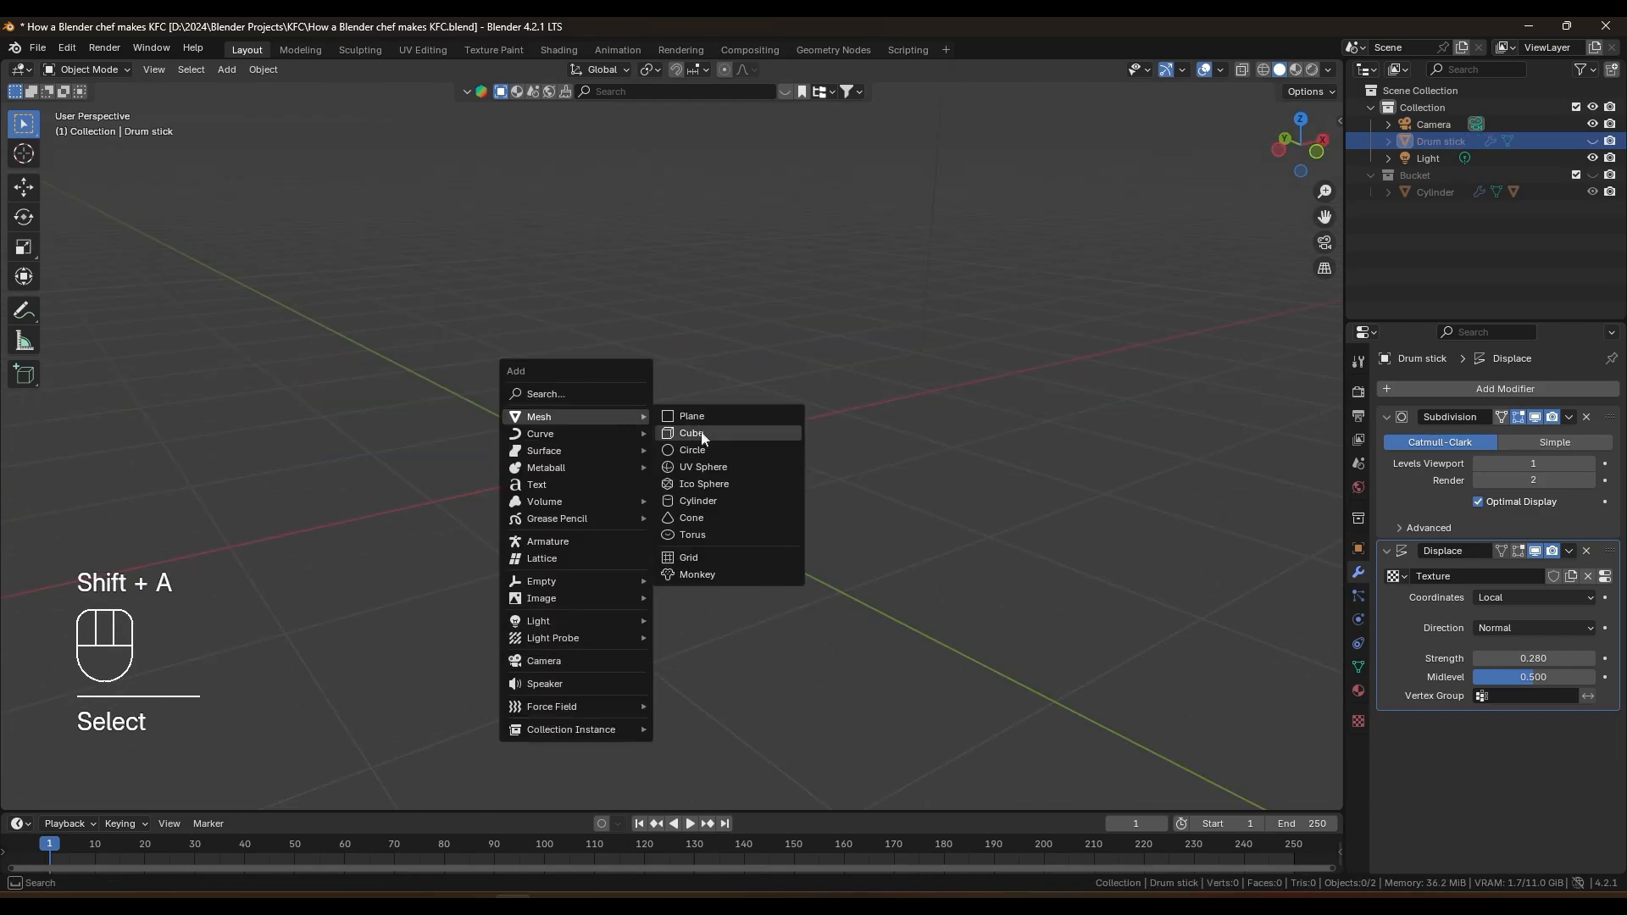
click(691, 433)
middle_drag(705, 433, 655, 454)
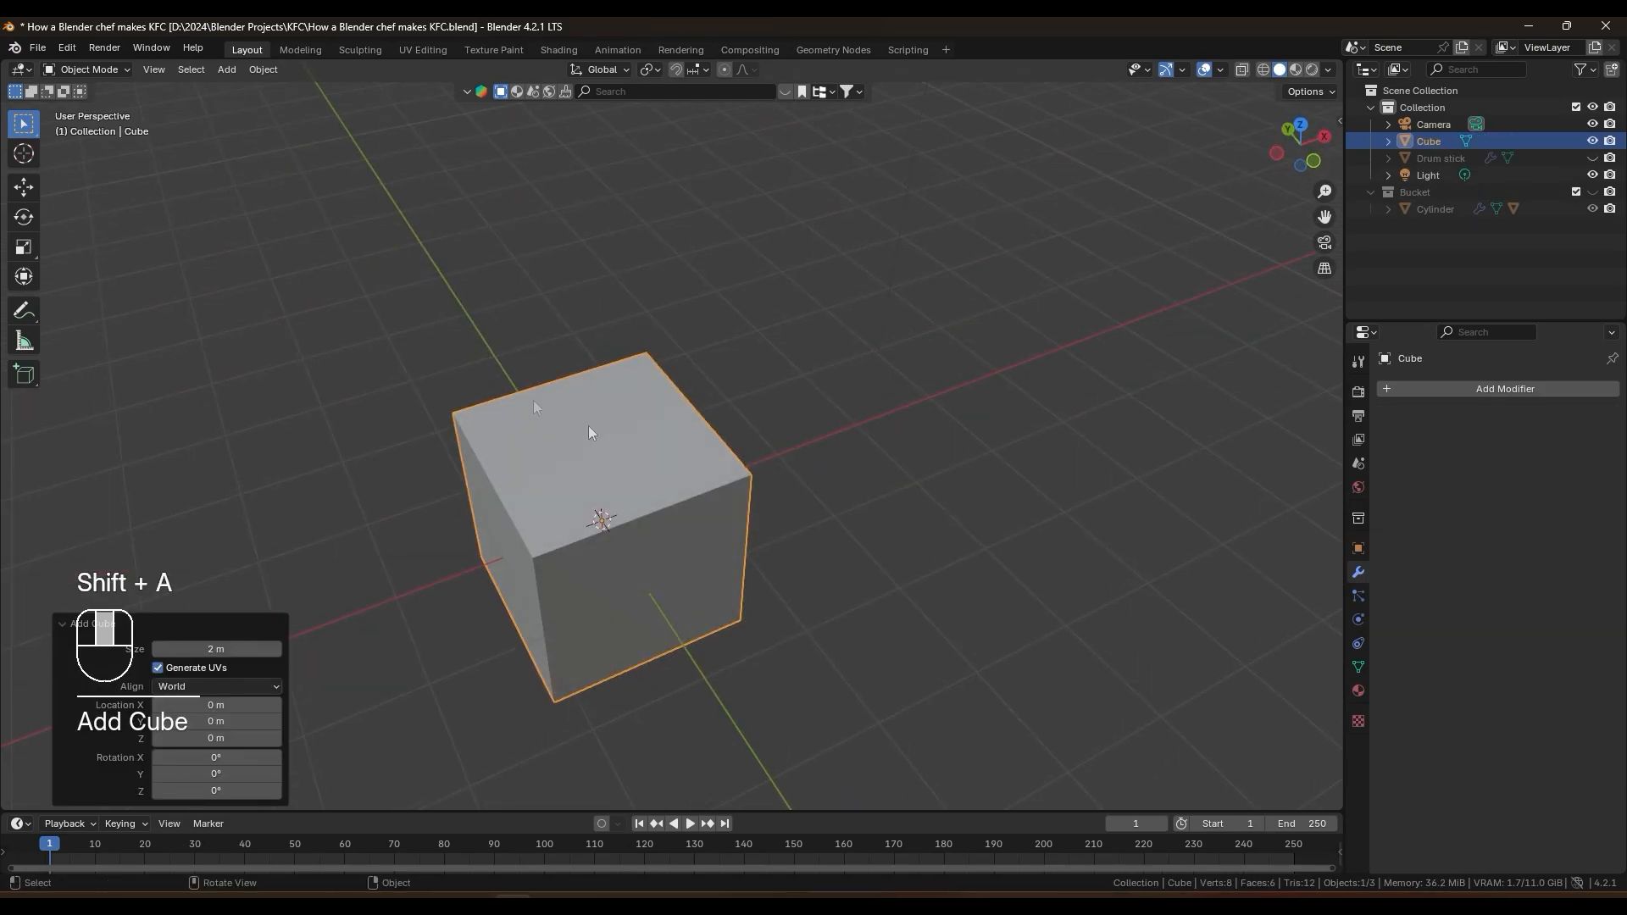
key(Tab)
key(a)
key(s)
key(z)
click(669, 433)
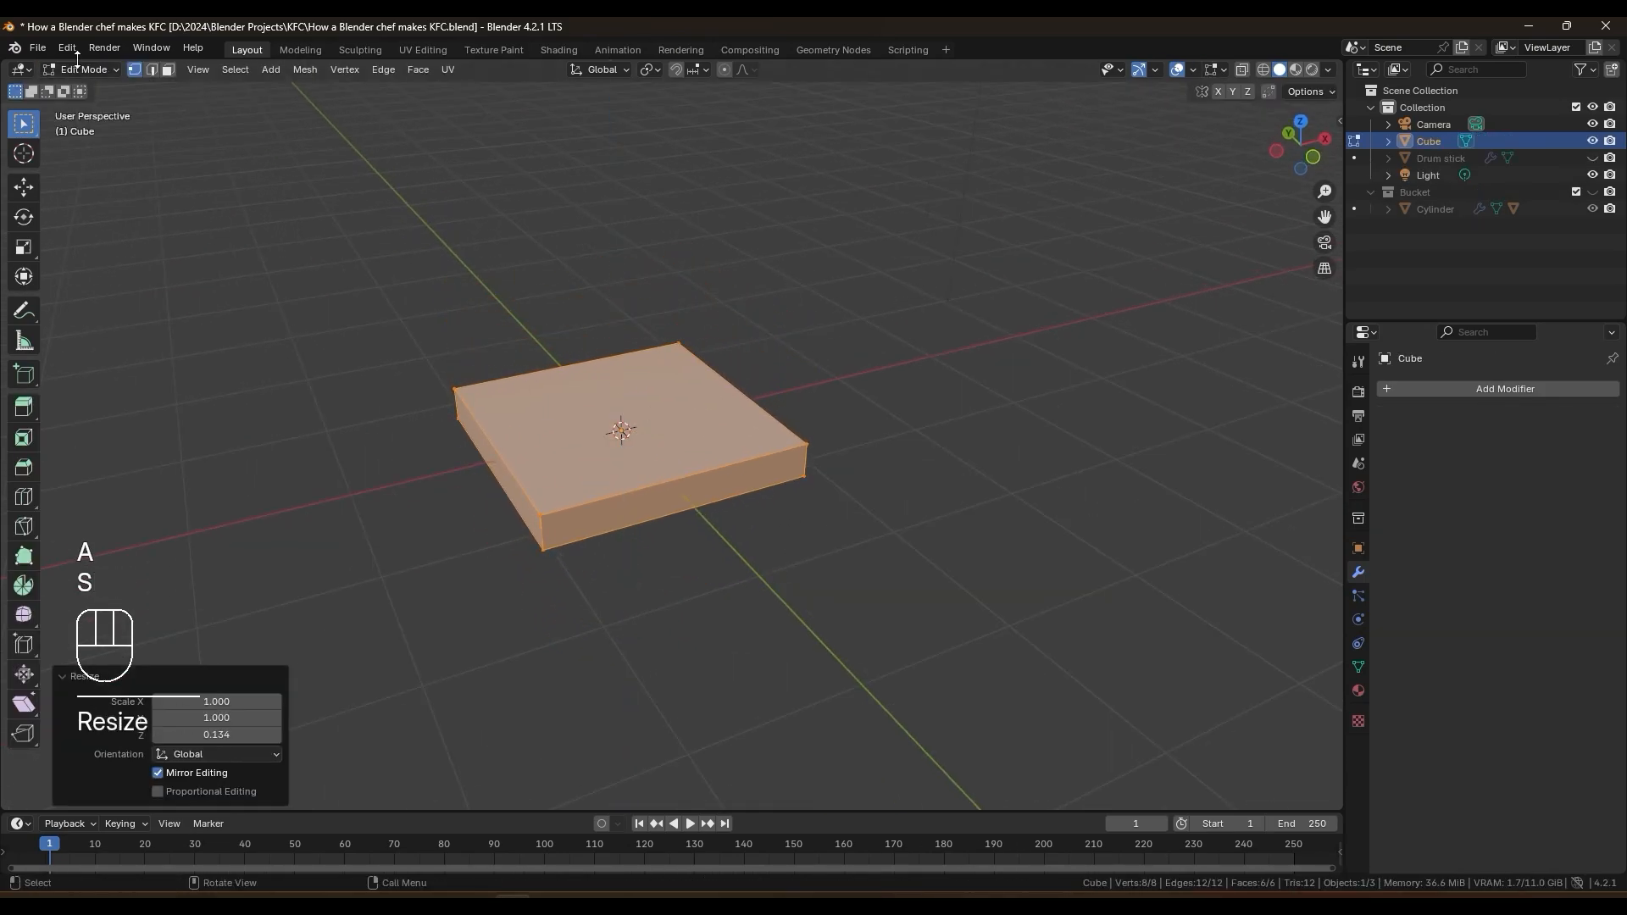
Step: Return to Object Mode and add a Subdivision Surface modifier to the flattened cube
click(83, 69)
click(83, 89)
click(1529, 390)
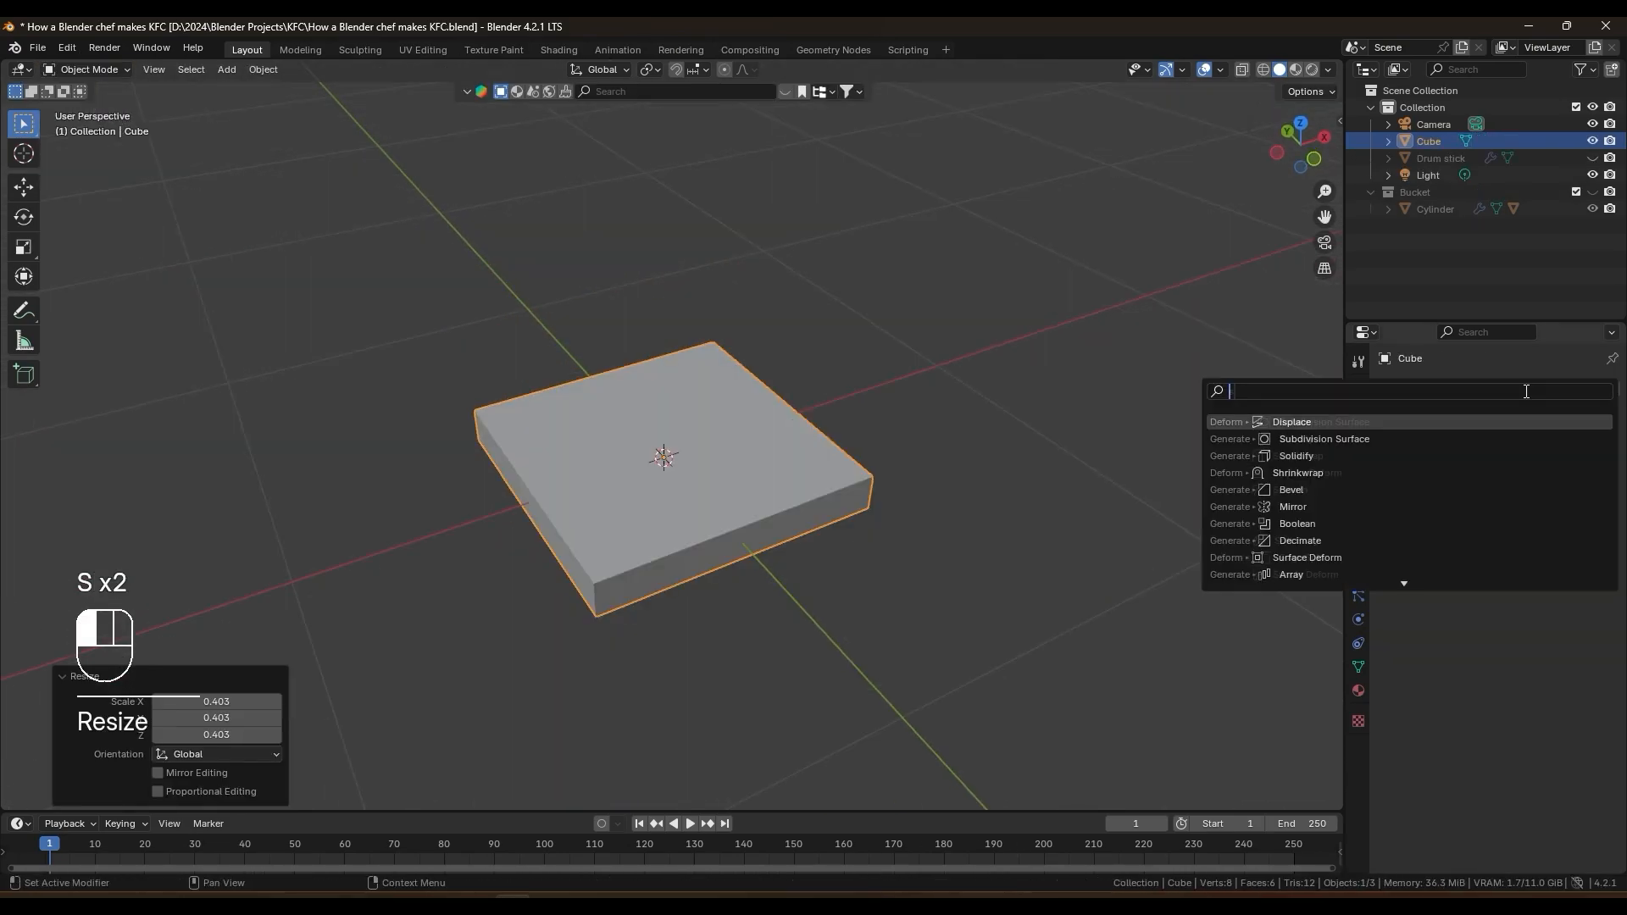
click(1586, 440)
Step: Insert loop cuts near the flattened cube's edges to tighten its rounded shape, and return to Object Mode
click(106, 111)
click(24, 496)
click(588, 593)
key(ctrl+z)
click(664, 588)
click(571, 586)
click(588, 598)
mouse_move(753, 585)
middle_down()
mouse_move(749, 543)
mouse_move(750, 577)
middle_up()
click(109, 71)
click(105, 89)
Step: Create a new texture for the front slab's Displace modifier and set its type to Clouds
click(1478, 464)
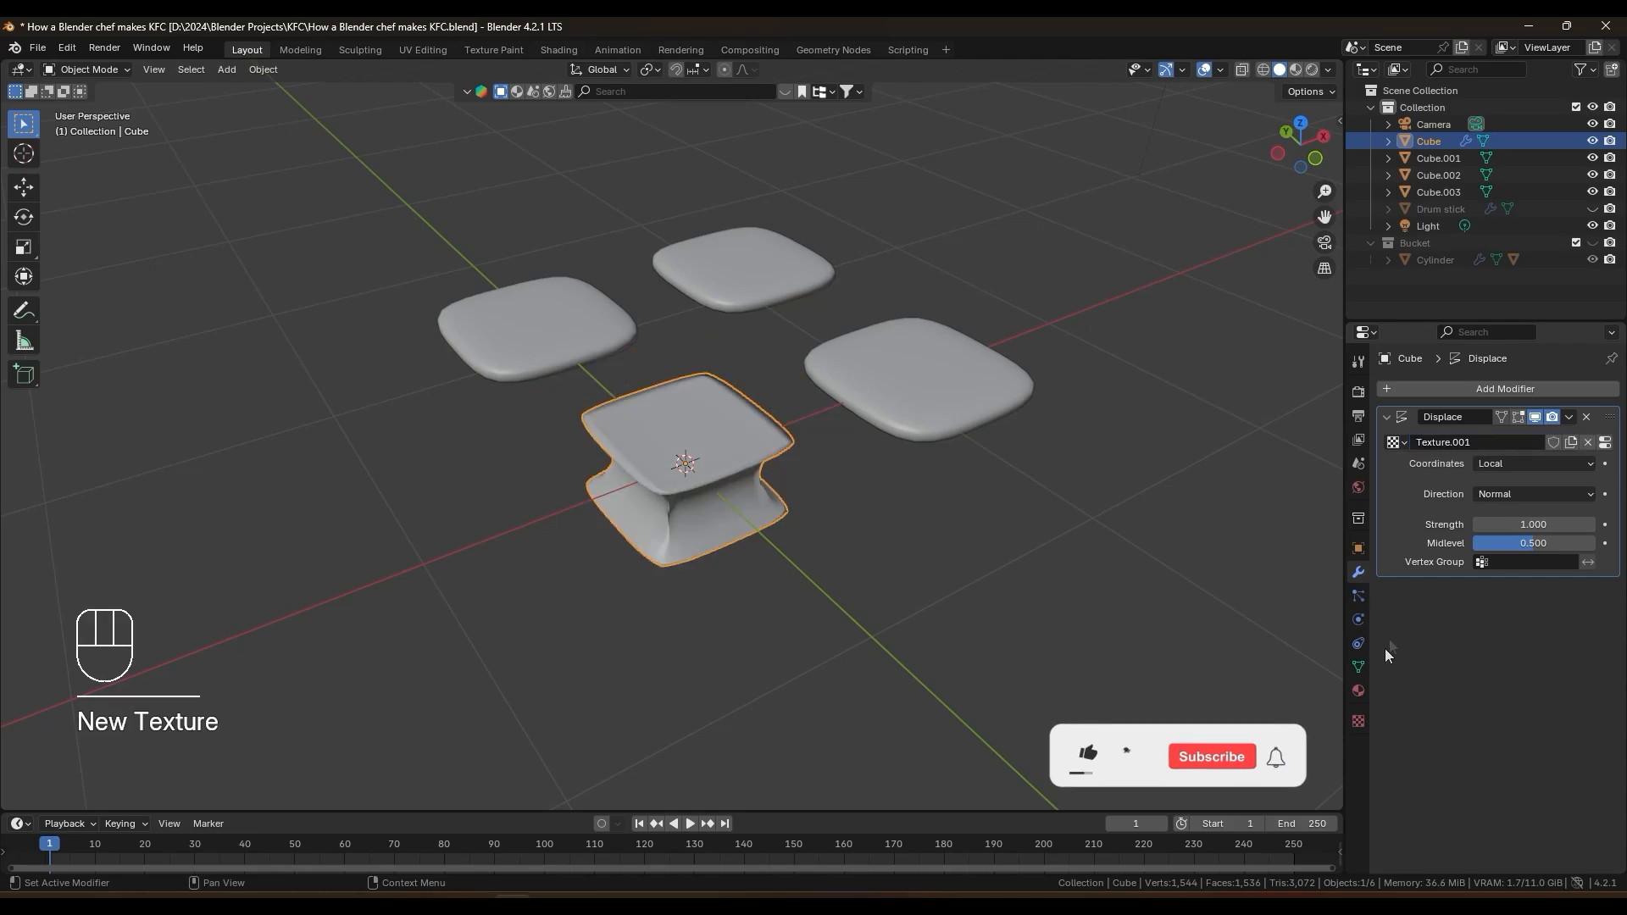
click(1358, 721)
click(1524, 440)
click(1496, 476)
click(1491, 440)
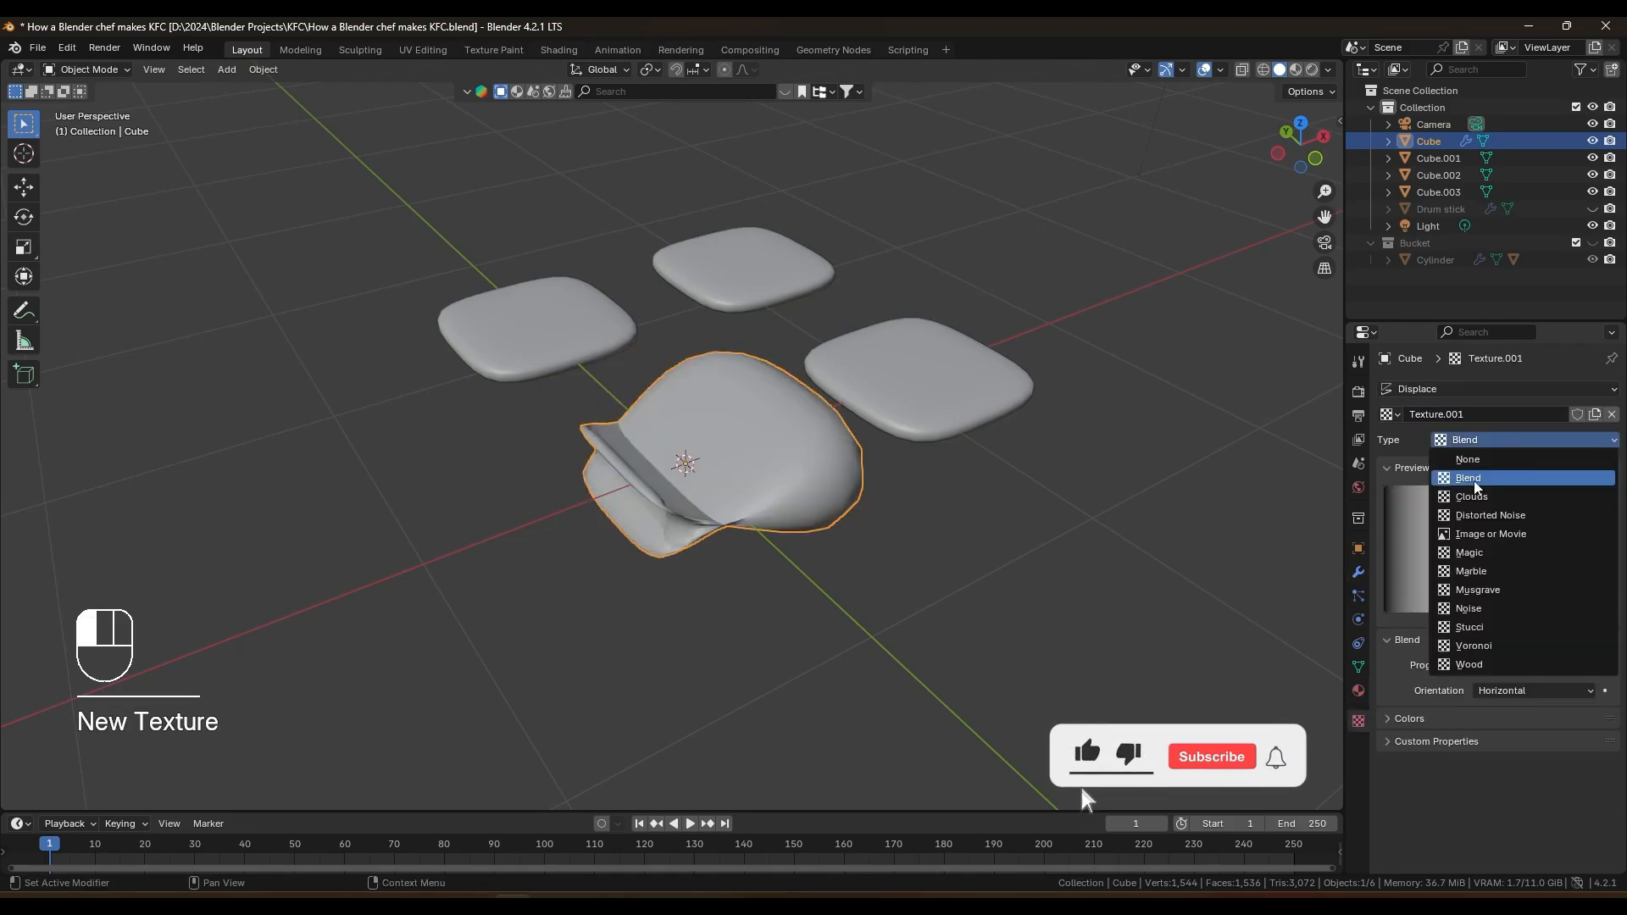
click(1478, 484)
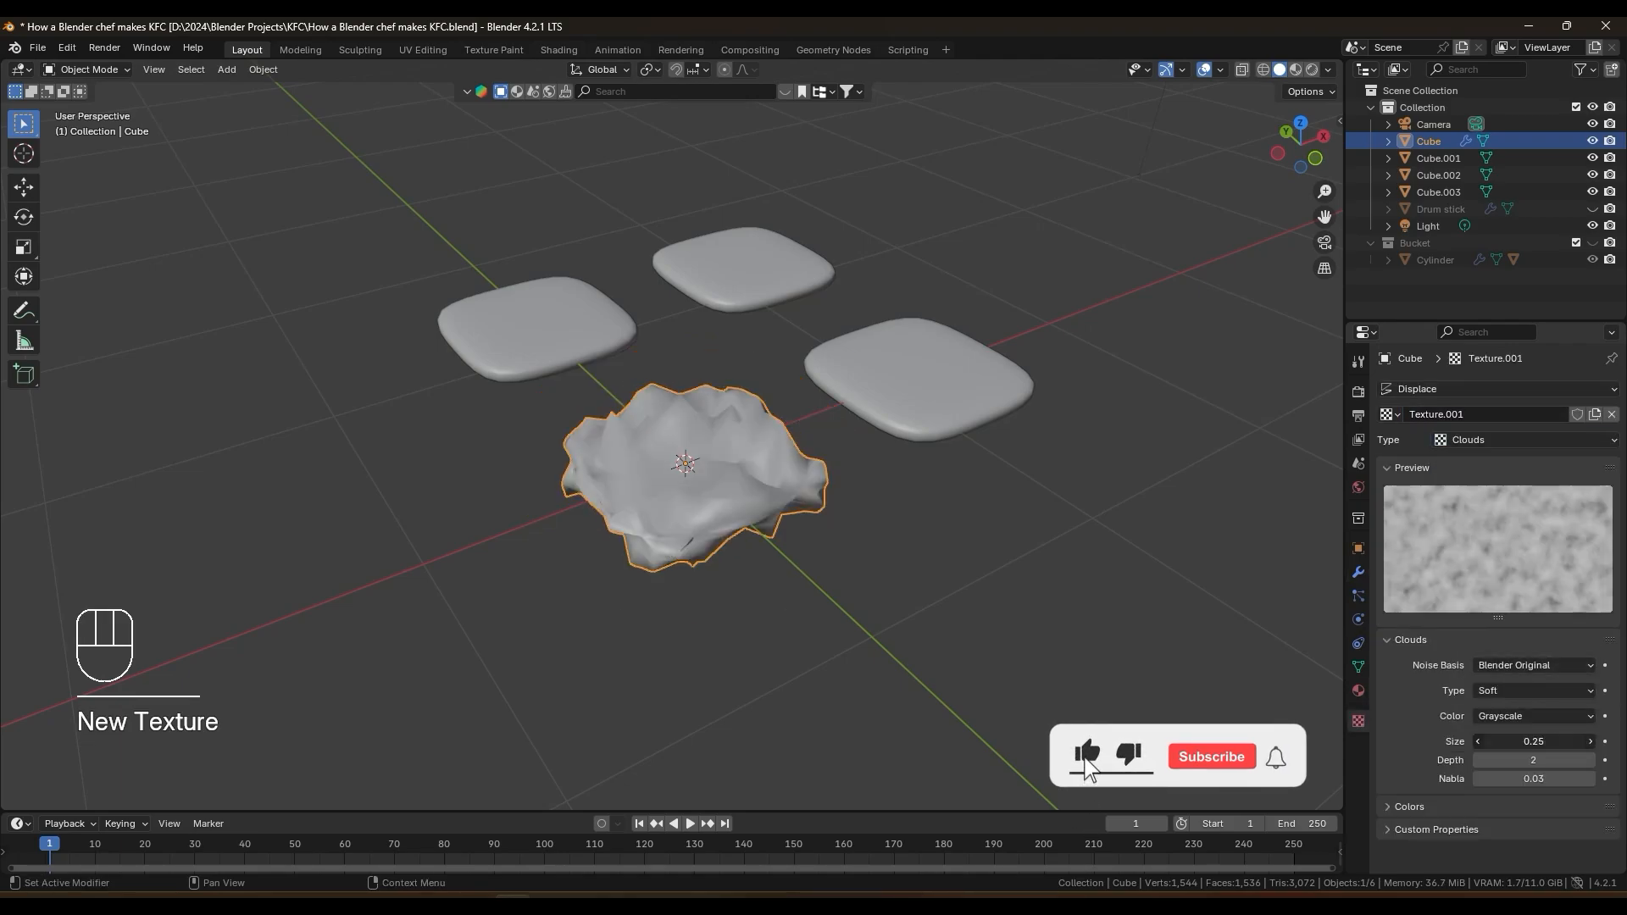
Step: Change the texture coordinates of the front slab's Displace modifier and apply the modifier
click(1358, 574)
click(1539, 496)
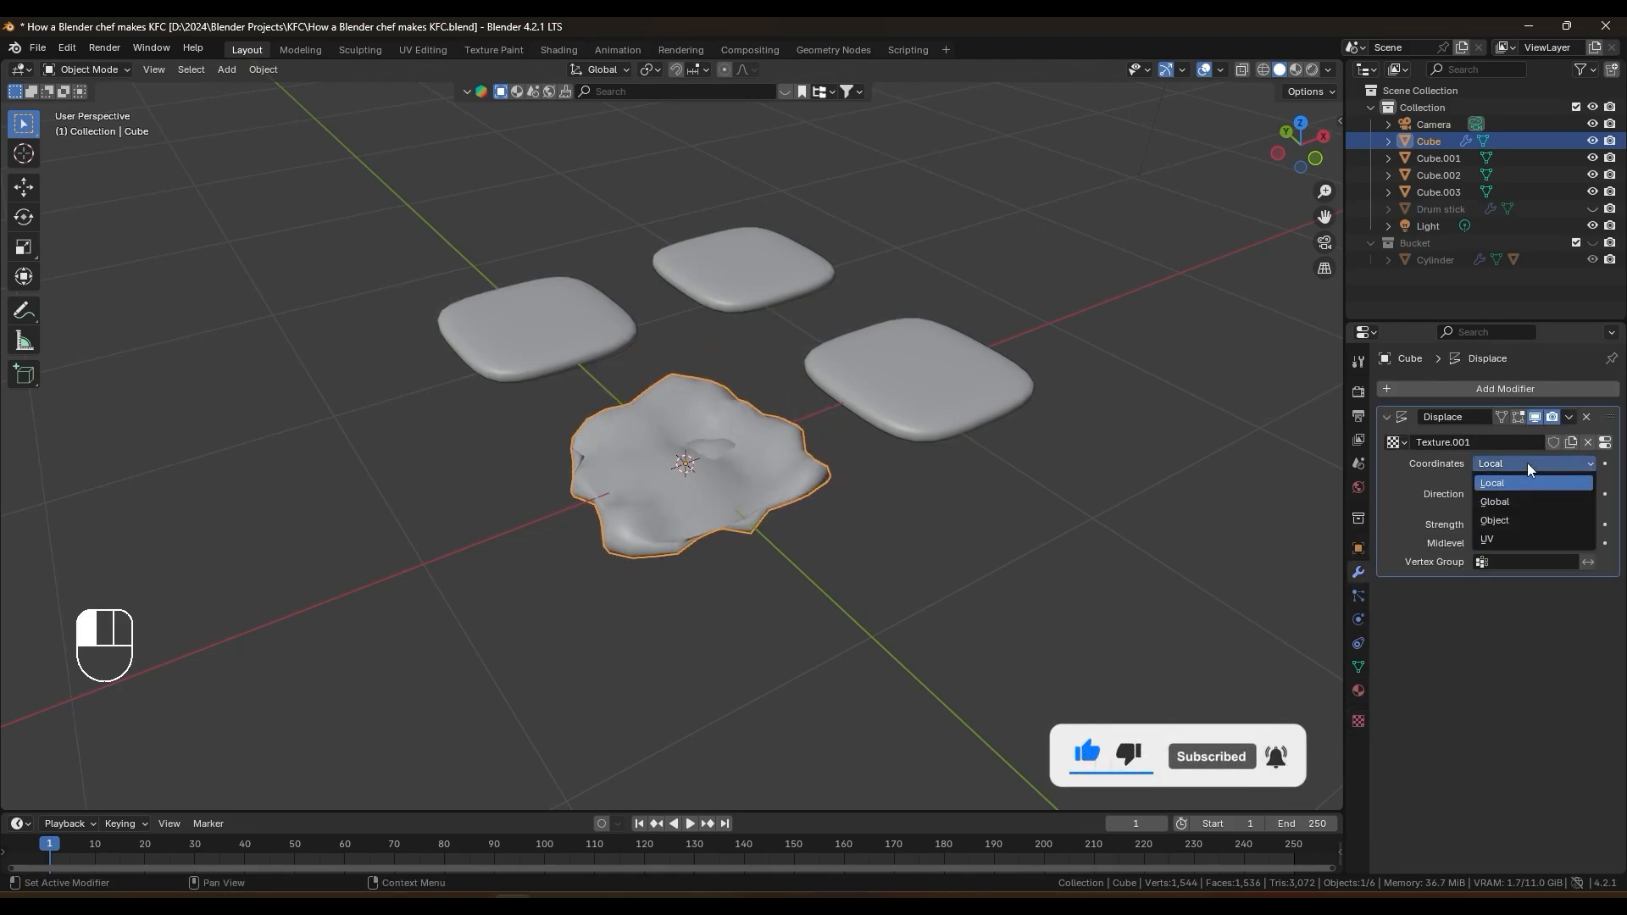
click(1521, 464)
click(1517, 494)
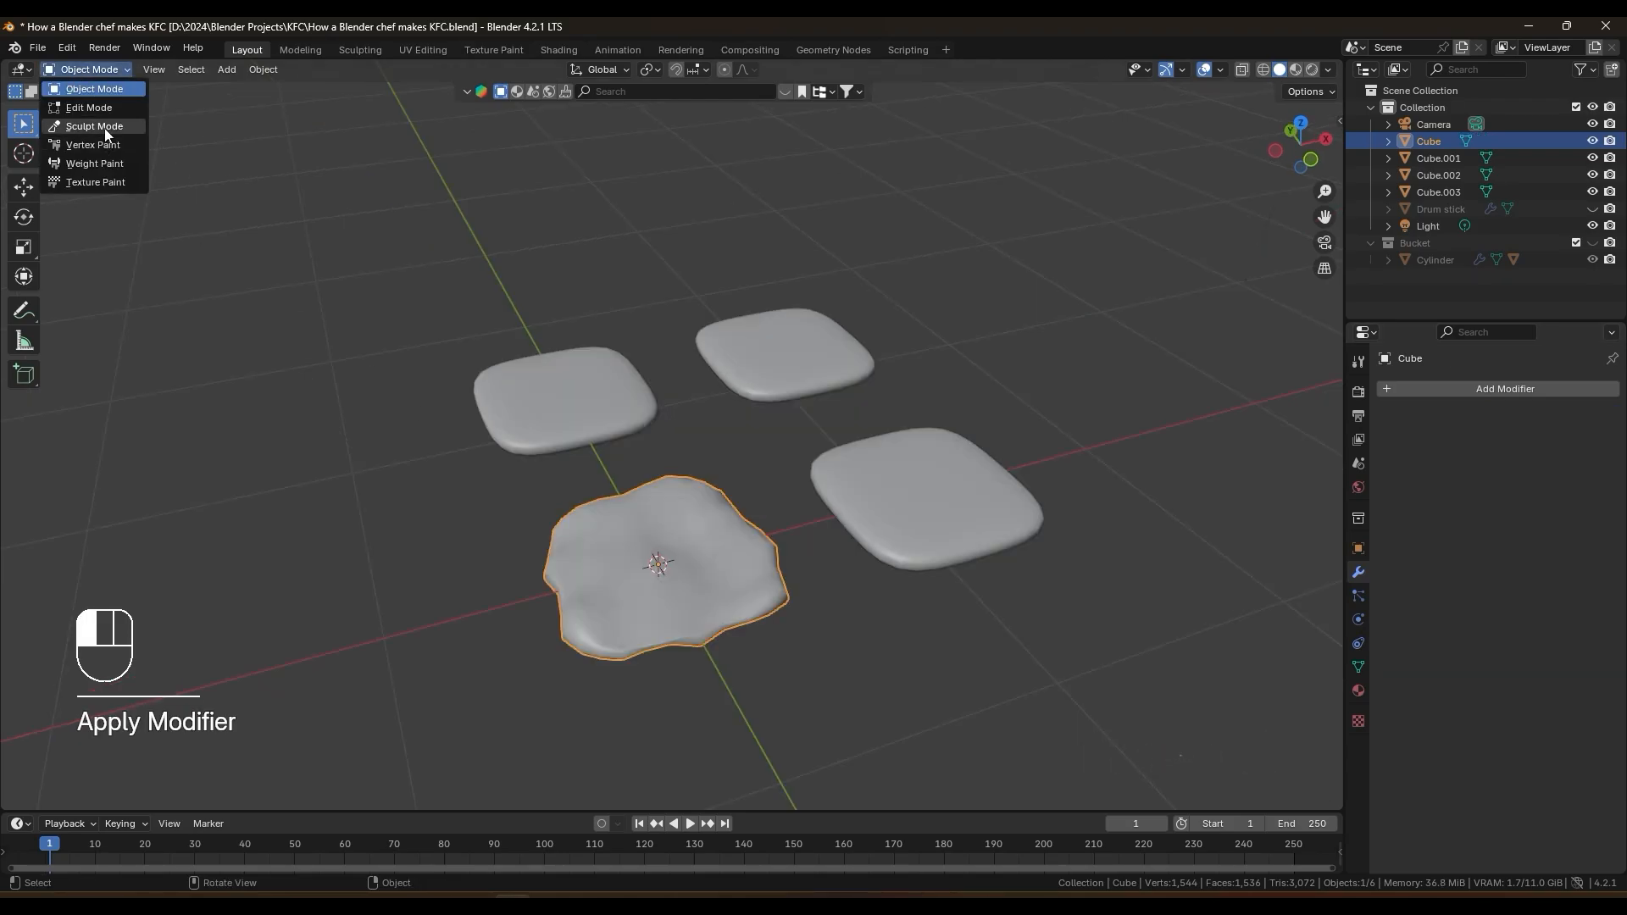
Step: Bend the front slab in Sculpt Mode using the Elastic Deform brush at a 123 px radius, and save the file
click(106, 131)
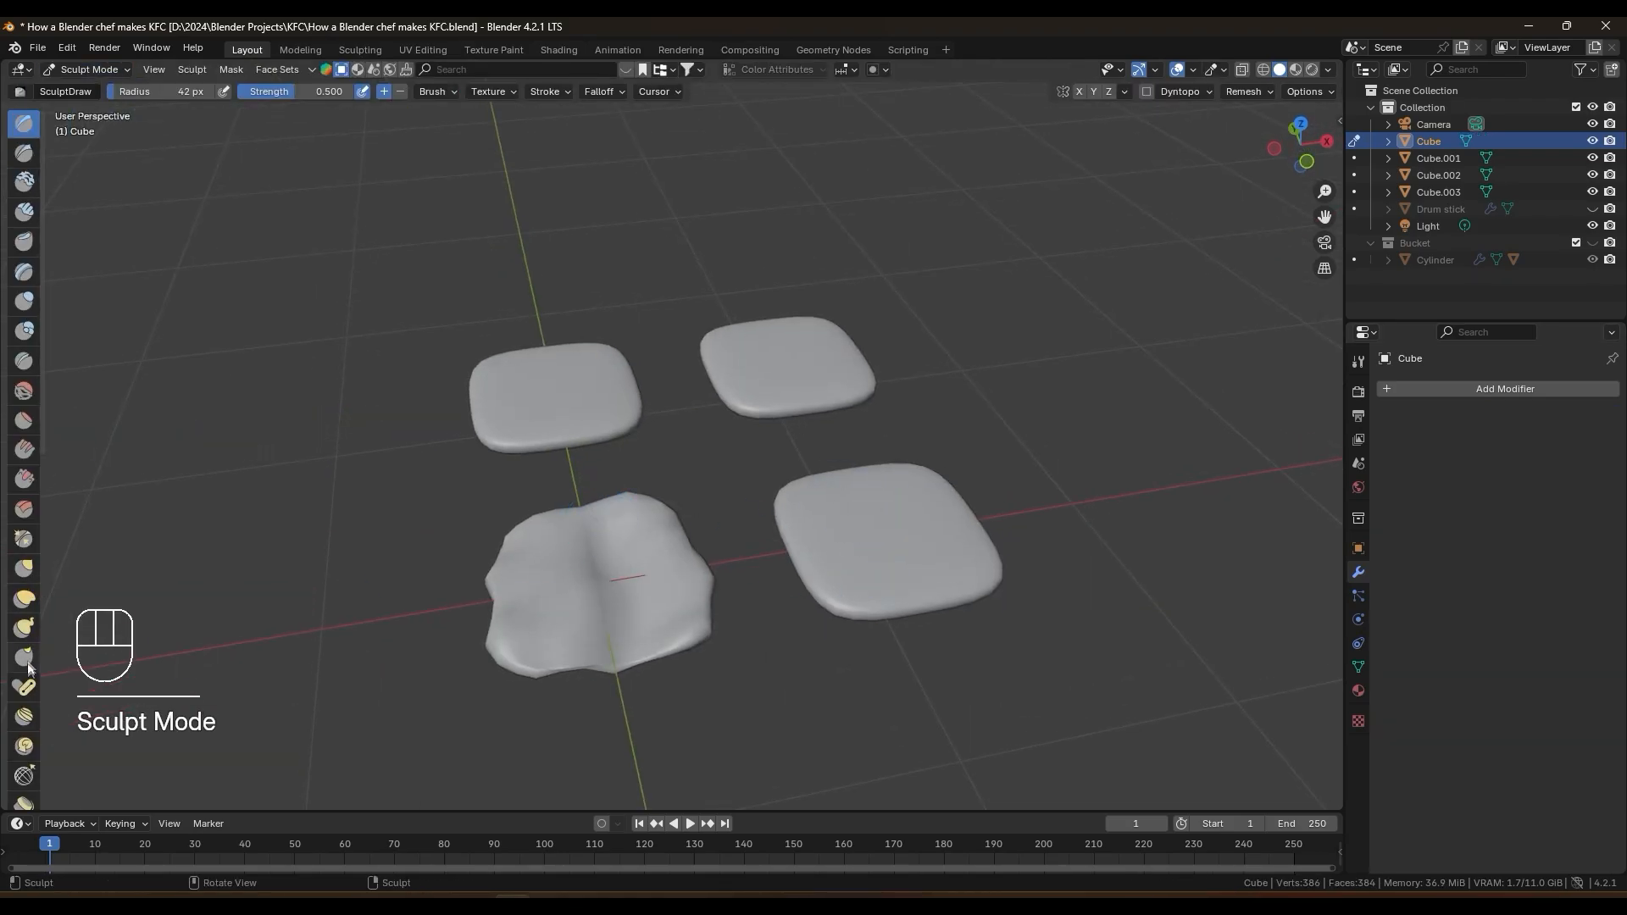
click(25, 599)
scroll(185, 153, down, 1)
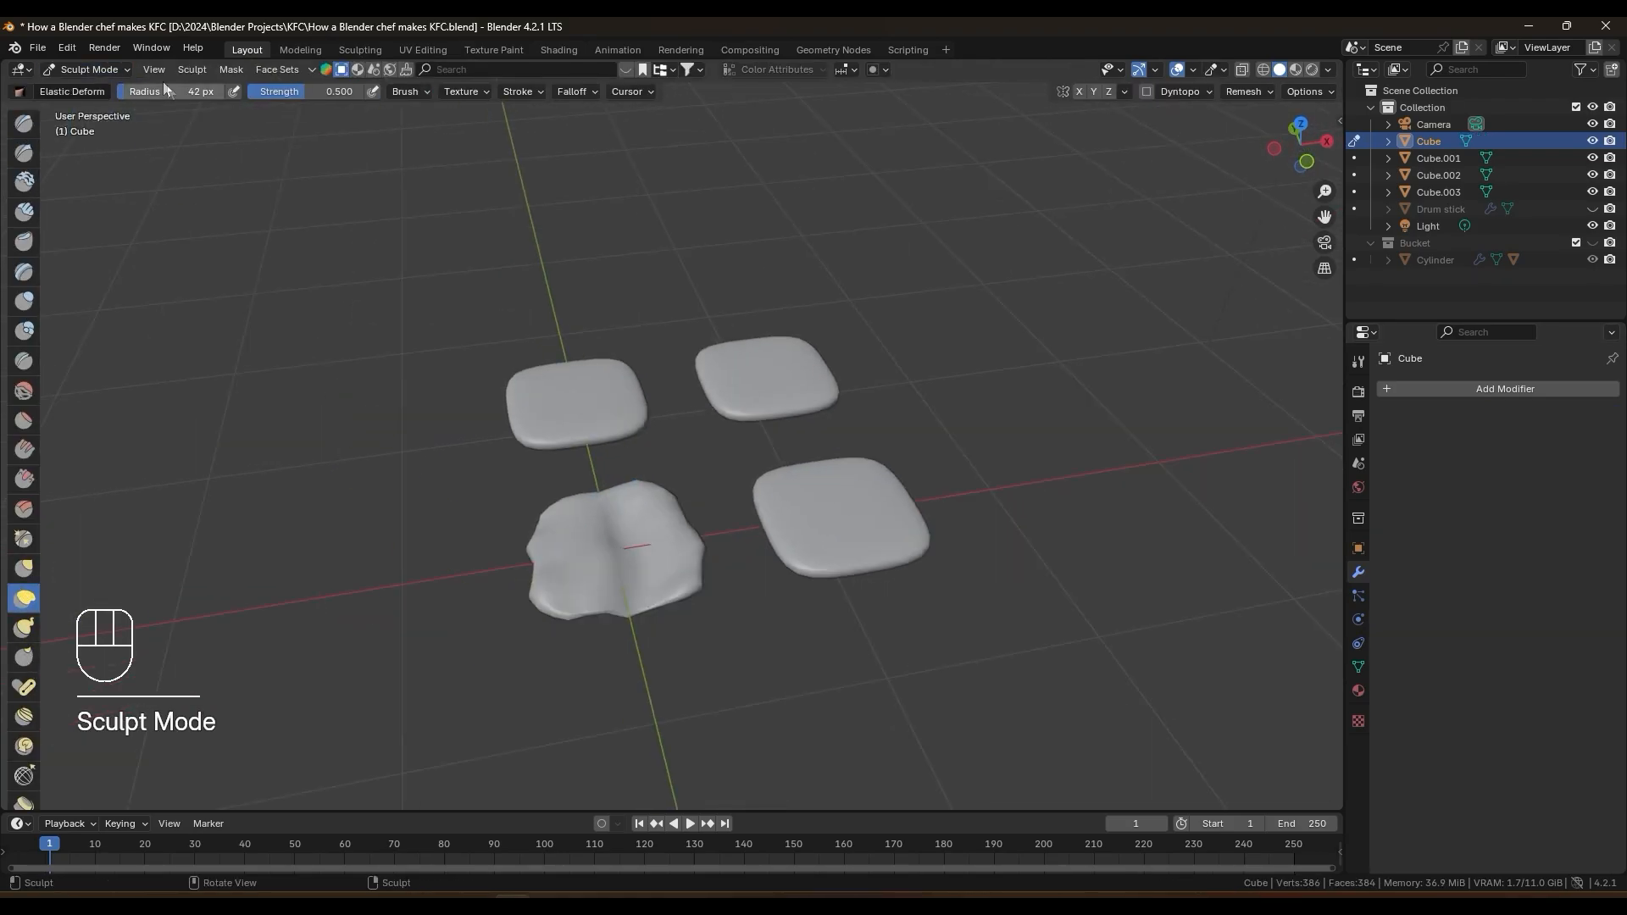
drag(579, 595, 580, 474)
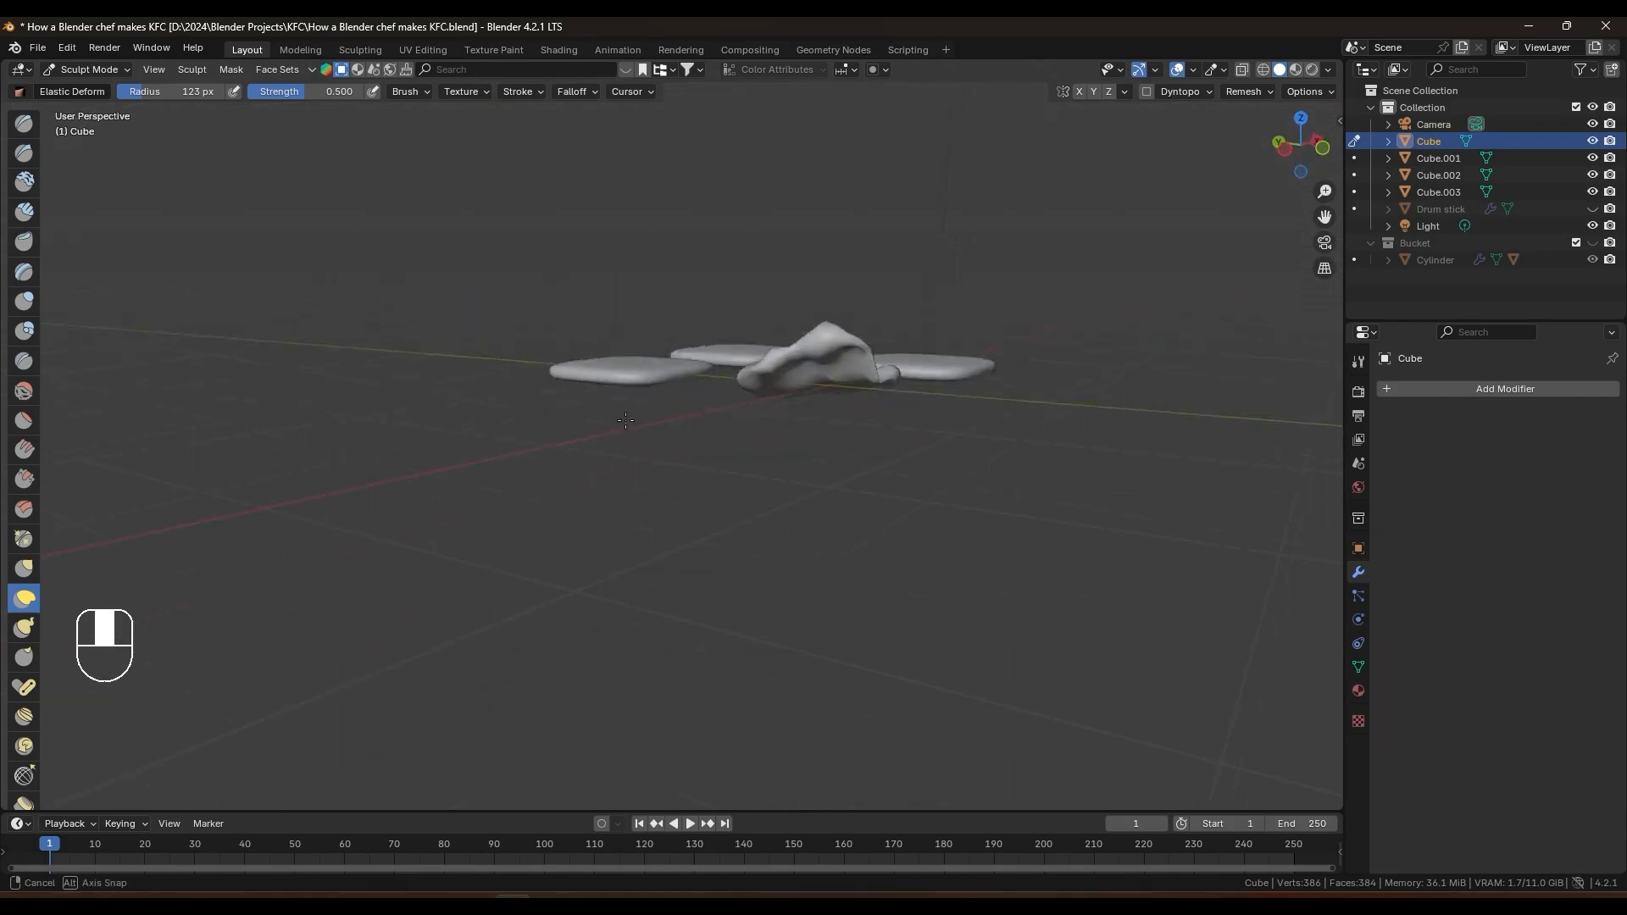
key(ctrl+s)
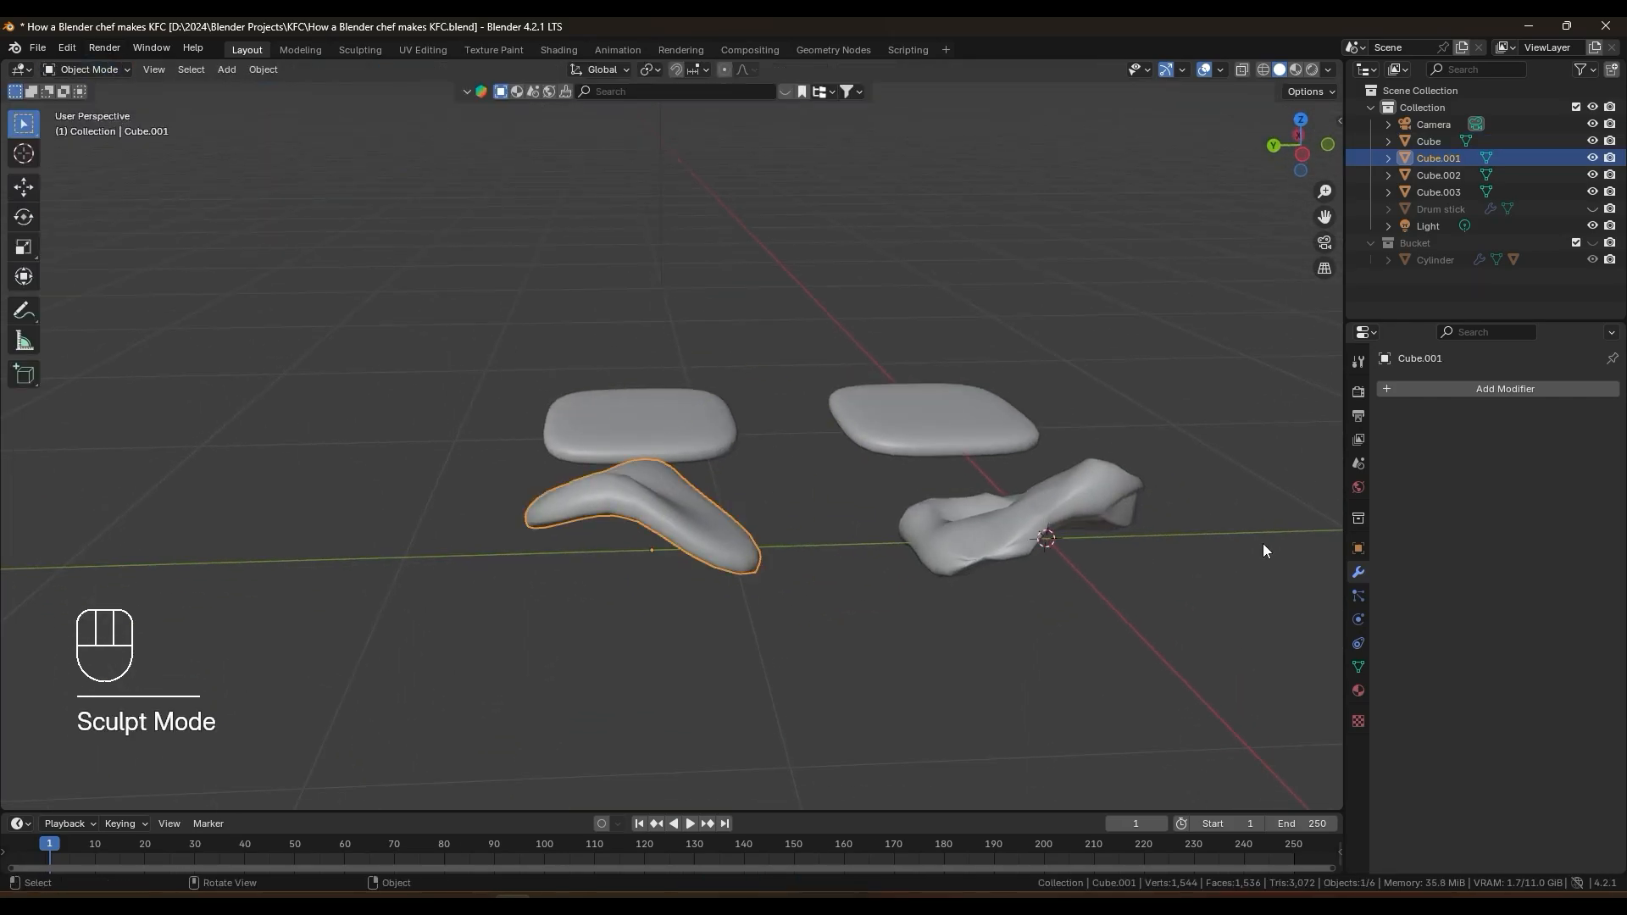
Step: Set the origin of the bent Cube.001 piece to its geometry
right_click(663, 509)
mouse_move(576, 567)
click(820, 588)
Step: Add a Displace modifier with a new texture to Cube.001, using Local coordinates and a strength of 0.140
click(1504, 388)
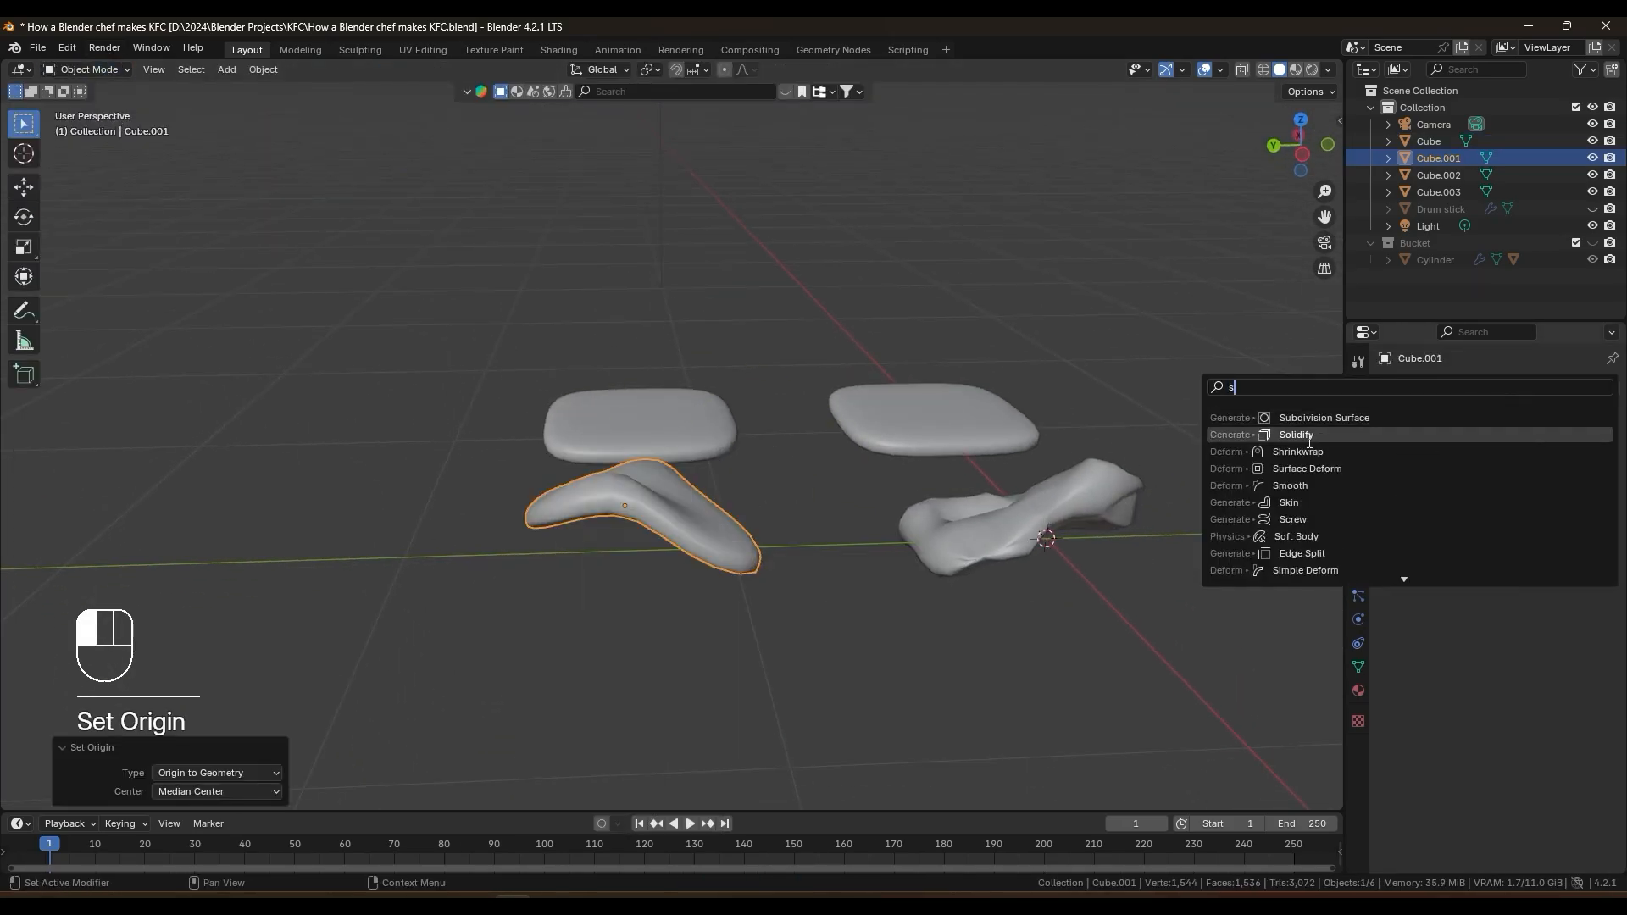
key(BackSpace)
click(1484, 451)
click(1487, 444)
click(1604, 443)
click(1535, 440)
click(1525, 598)
shift+drag(1549, 716, 1569, 717)
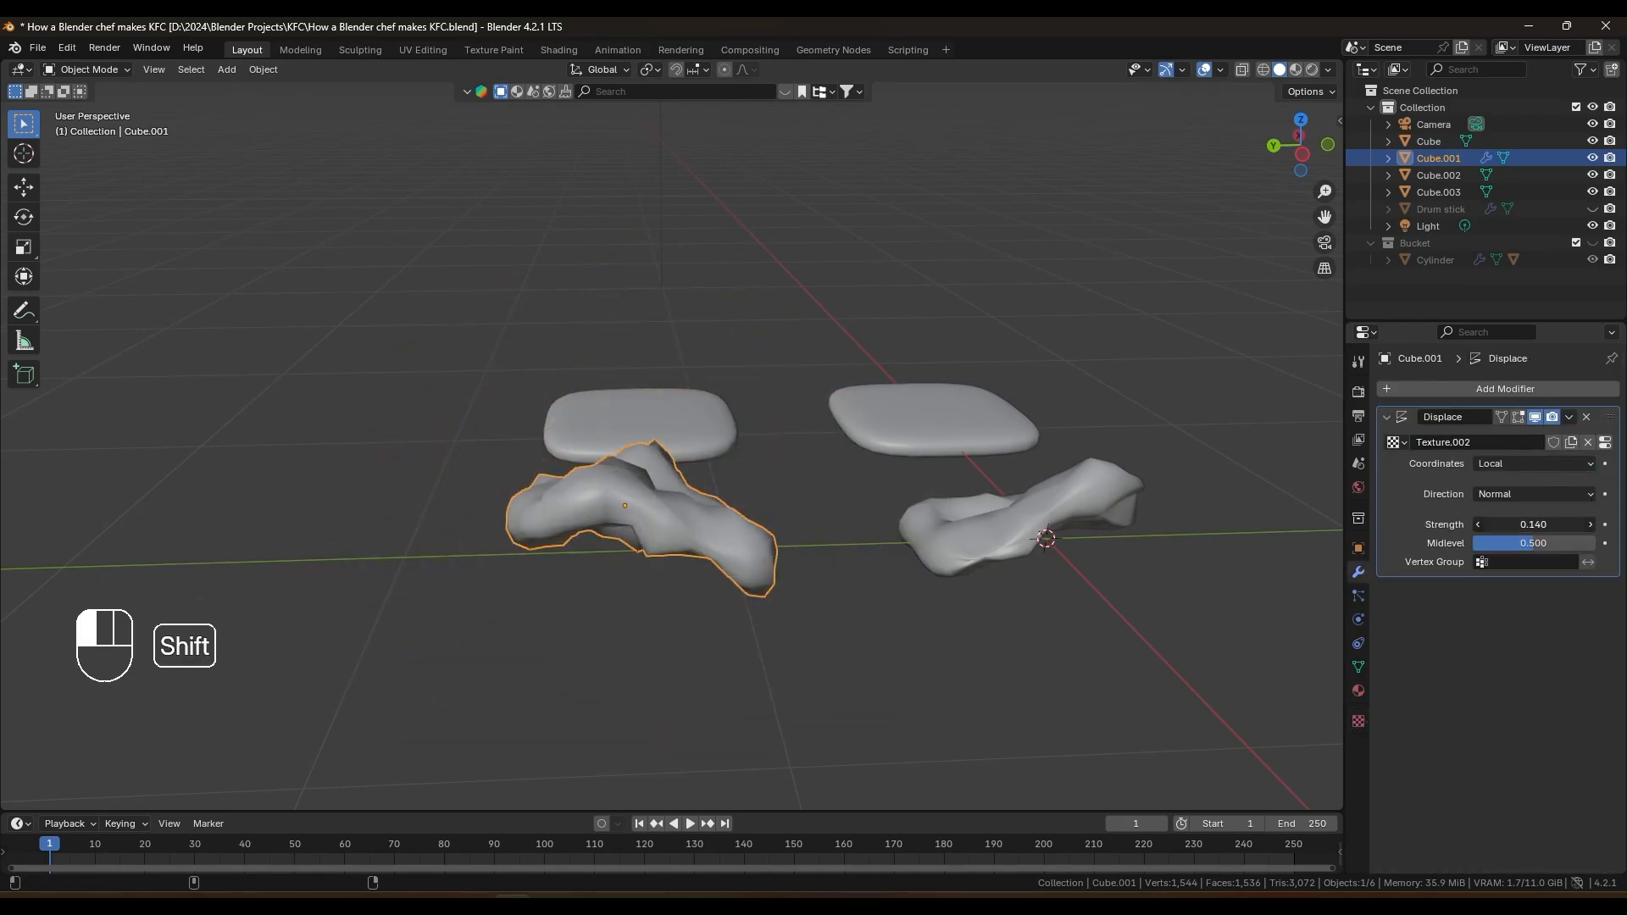
right_click(581, 454)
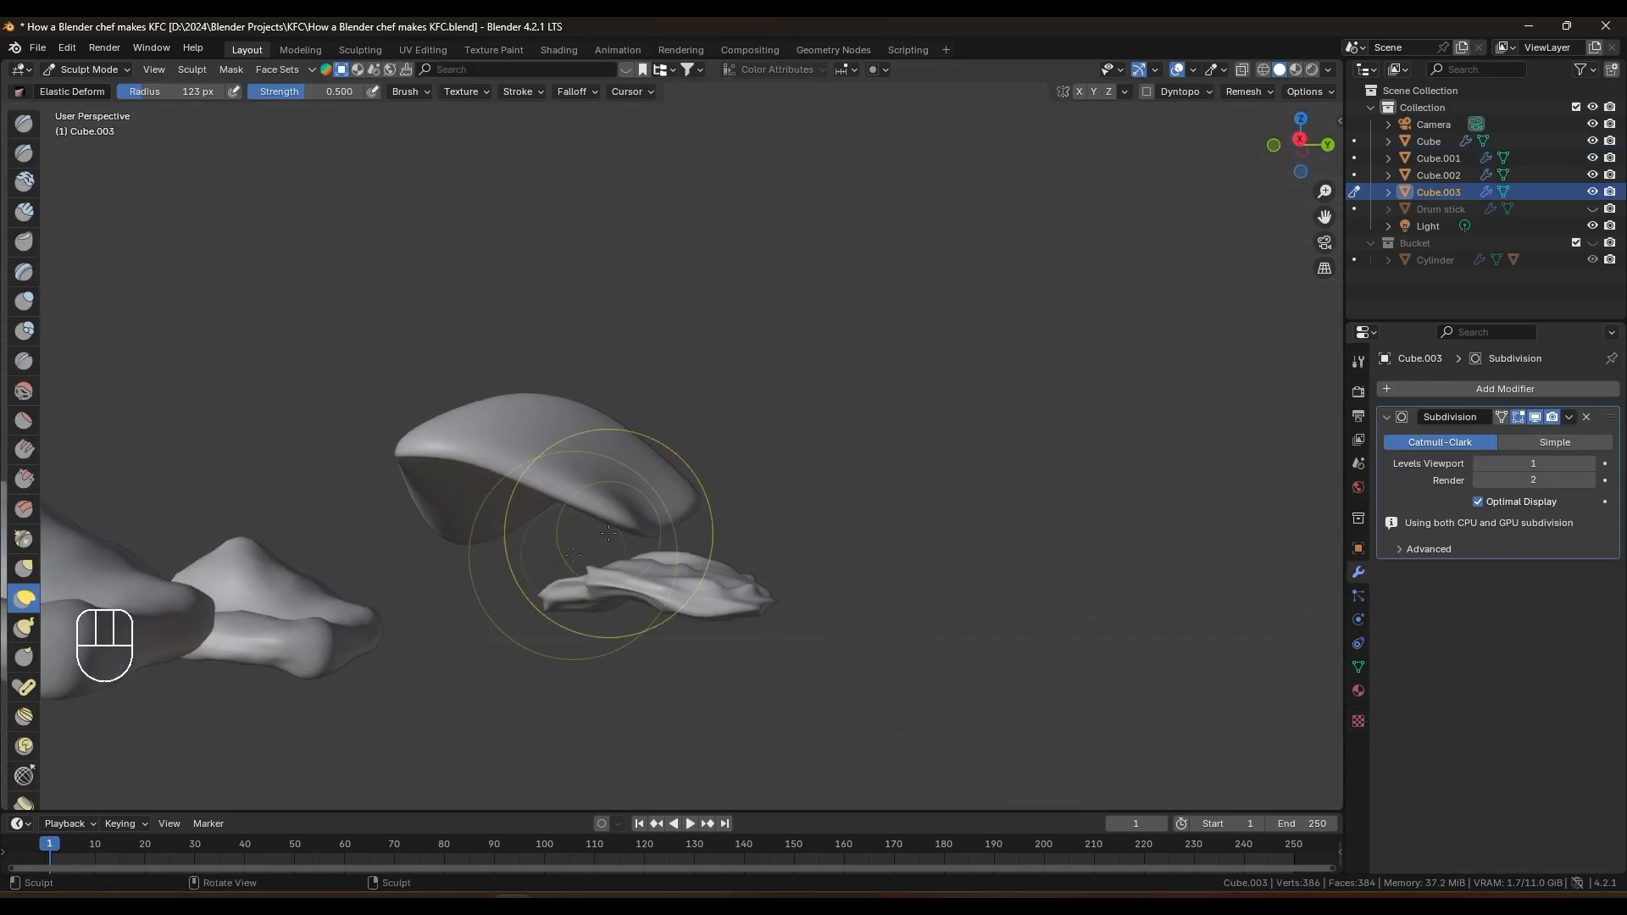
Step: Curl the Cube.003 slab into an arched crumb shape with the Elastic Deform brush, and return to Object Mode
drag(599, 563, 697, 406)
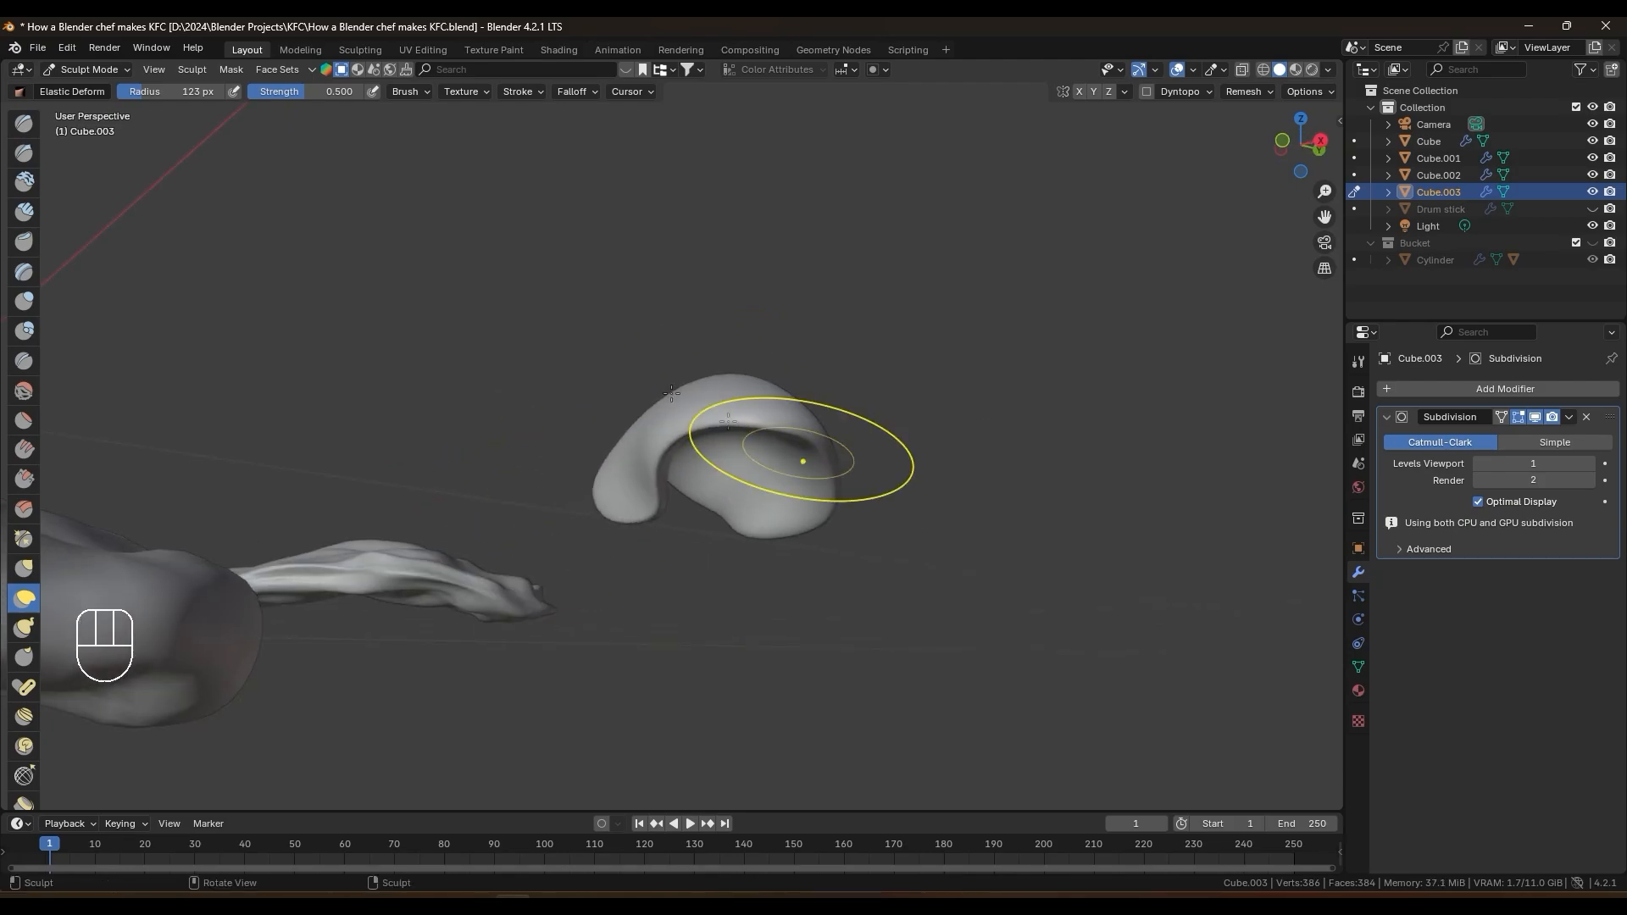
middle_drag(671, 393, 690, 418)
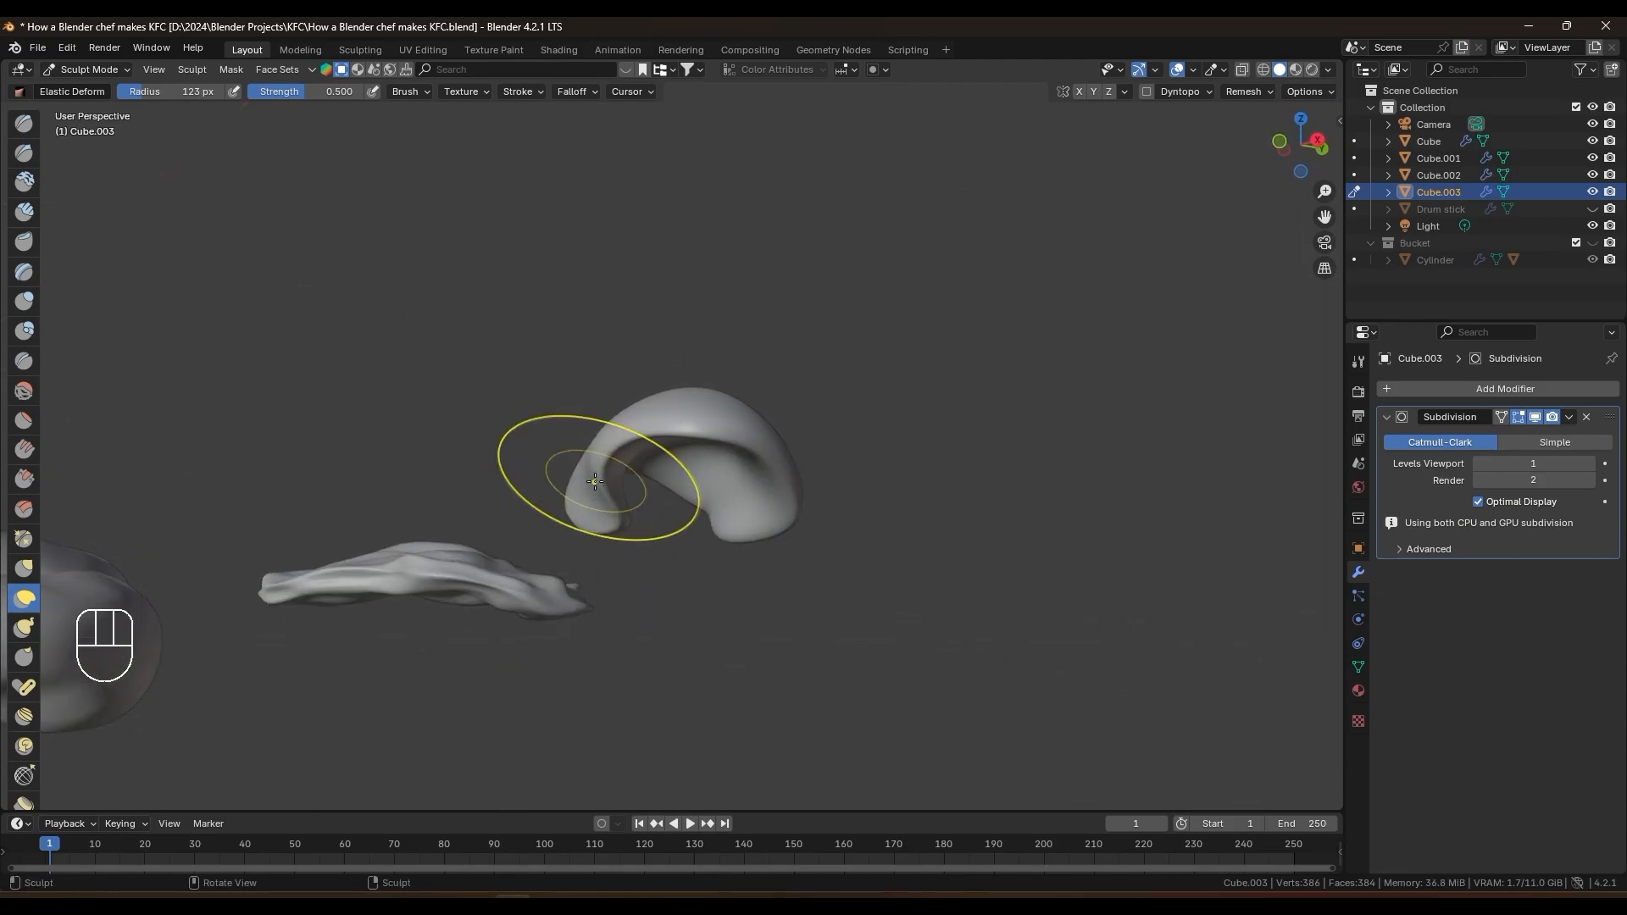
middle_drag(599, 497, 670, 491)
drag(566, 519, 555, 500)
mouse_move(686, 474)
middle_down()
mouse_move(947, 494)
mouse_move(847, 474)
middle_up()
drag(720, 585, 712, 559)
middle_drag(712, 559, 762, 610)
drag(758, 525, 775, 551)
mouse_move(775, 525)
middle_down()
mouse_move(890, 474)
mouse_move(957, 585)
middle_up()
drag(936, 591, 890, 593)
middle_drag(889, 593, 847, 508)
drag(843, 580, 853, 556)
scroll(813, 509, down, 4)
middle_drag(746, 424, 702, 542)
shift+middle_drag(702, 542, 690, 327)
click(93, 69)
click(95, 89)
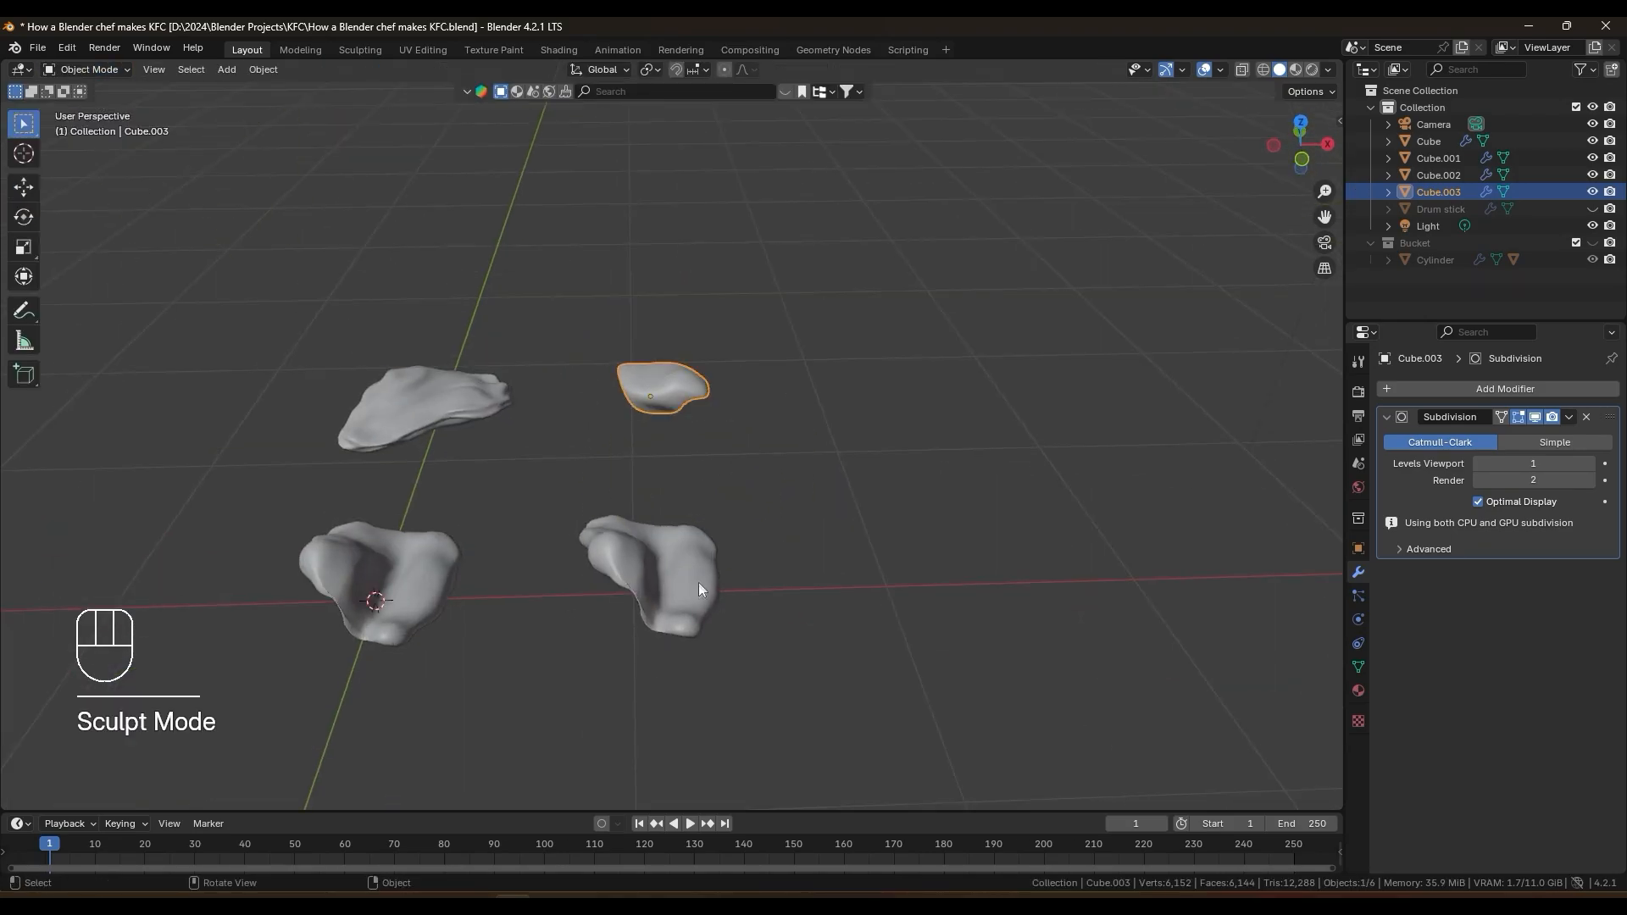
Step: Remove the Displace modifier from Cube.002 and carve its surface in Sculpt Mode with the Draw brush
click(700, 592)
click(1585, 550)
click(105, 73)
click(94, 126)
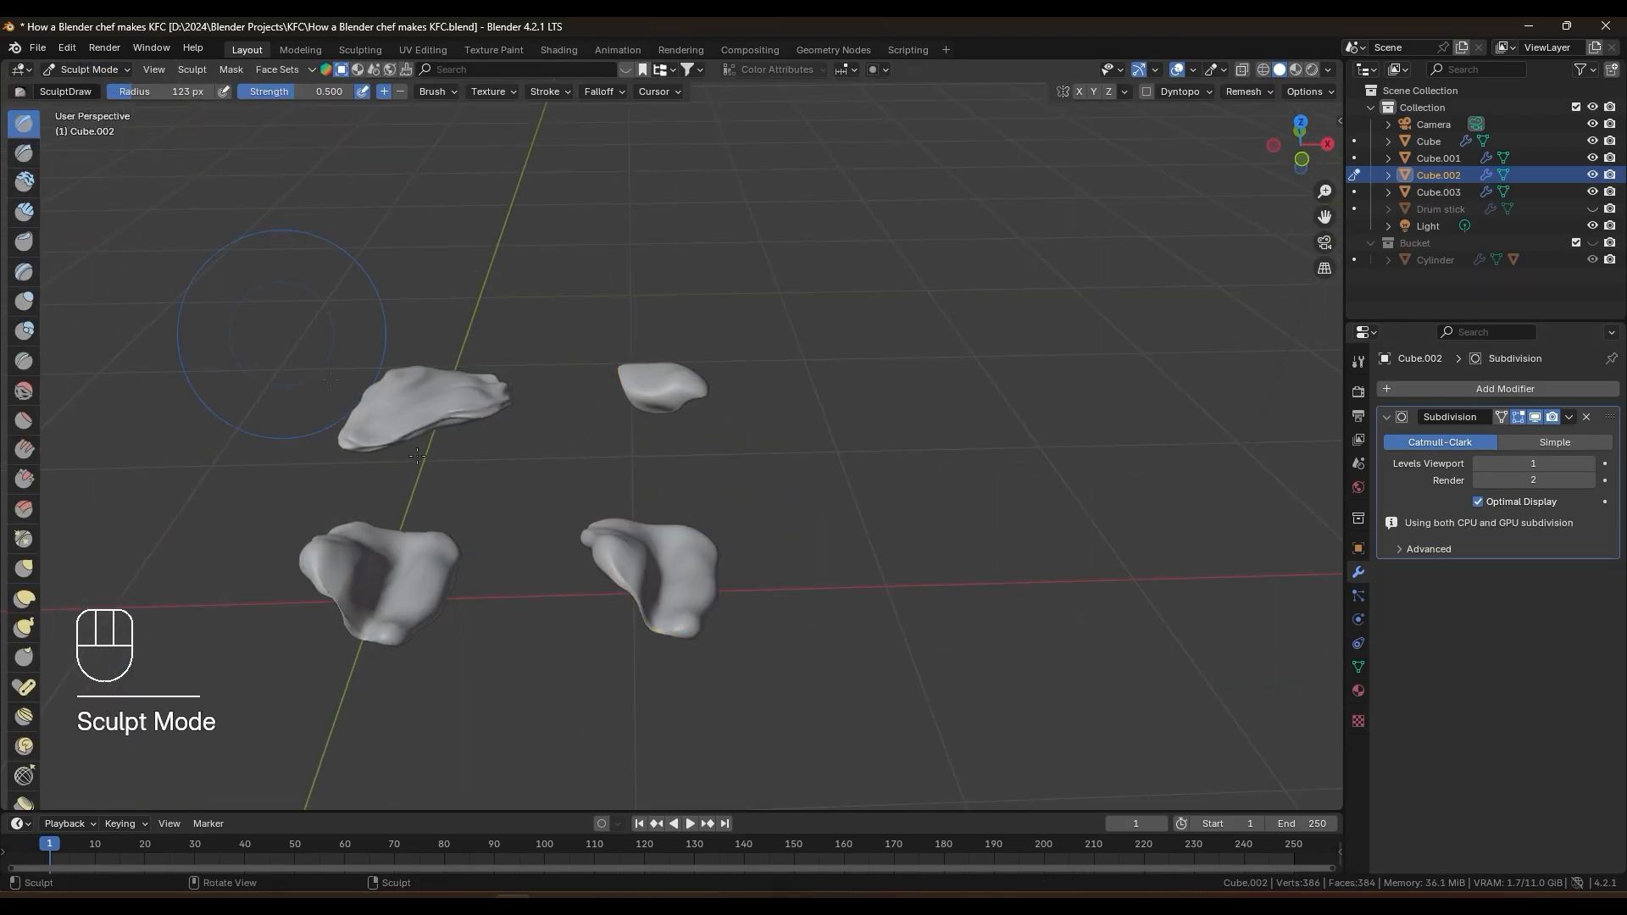
key(f)
click(678, 626)
ctrl+drag(678, 625, 648, 585)
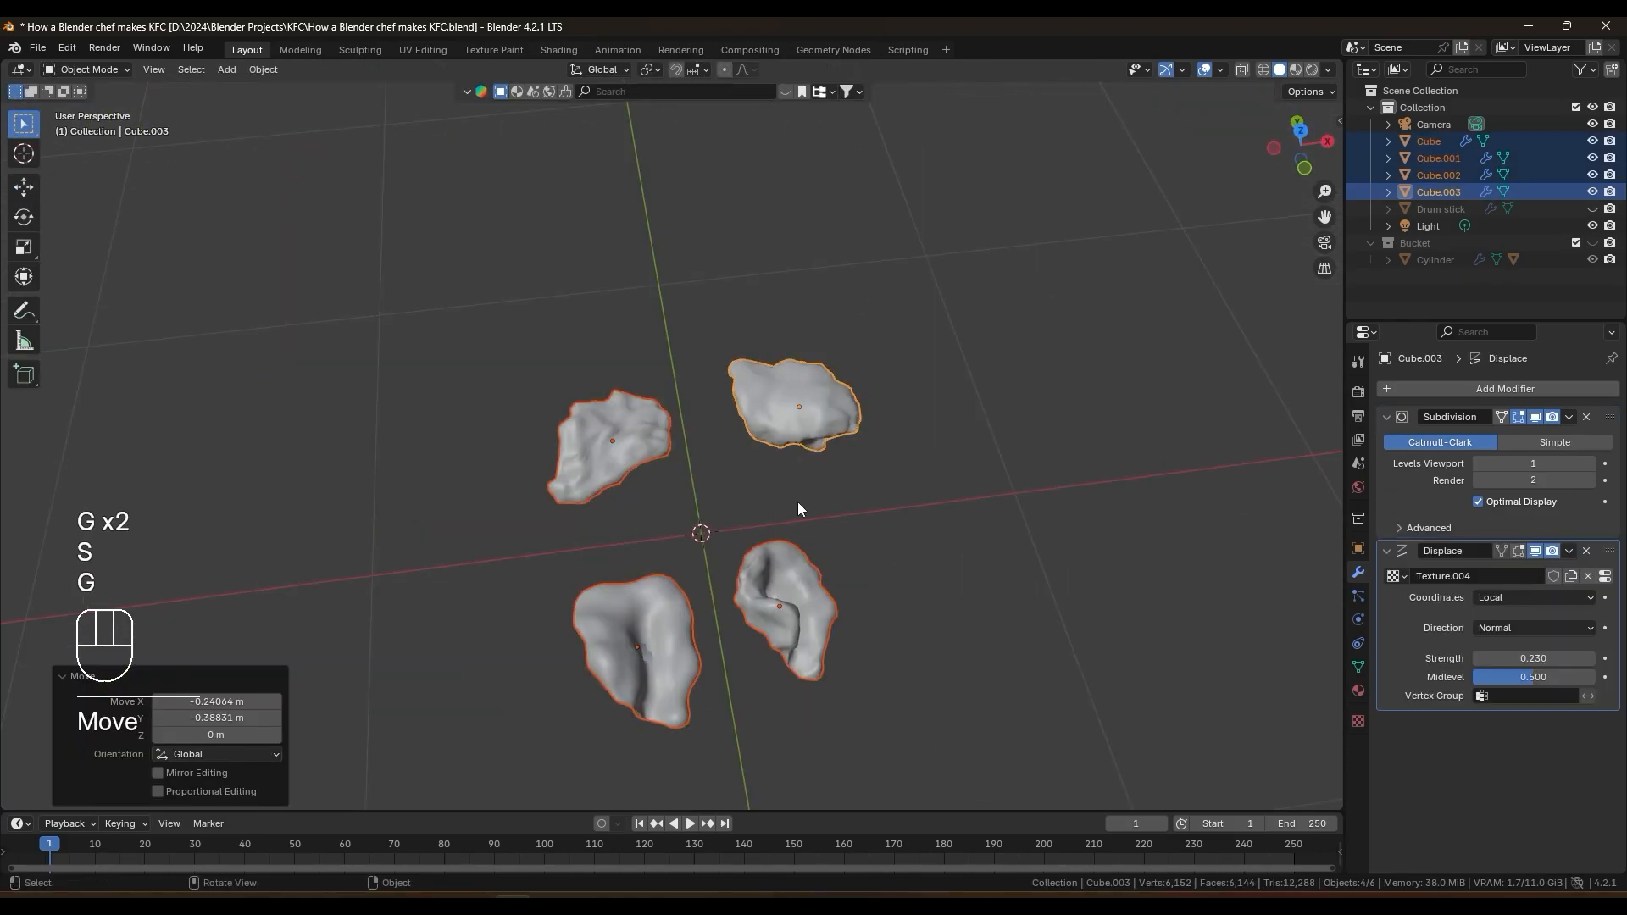
Step: Move the four sculpted pieces into a new collection named Big crumbs and place them outside the bucket
key(m)
click(801, 491)
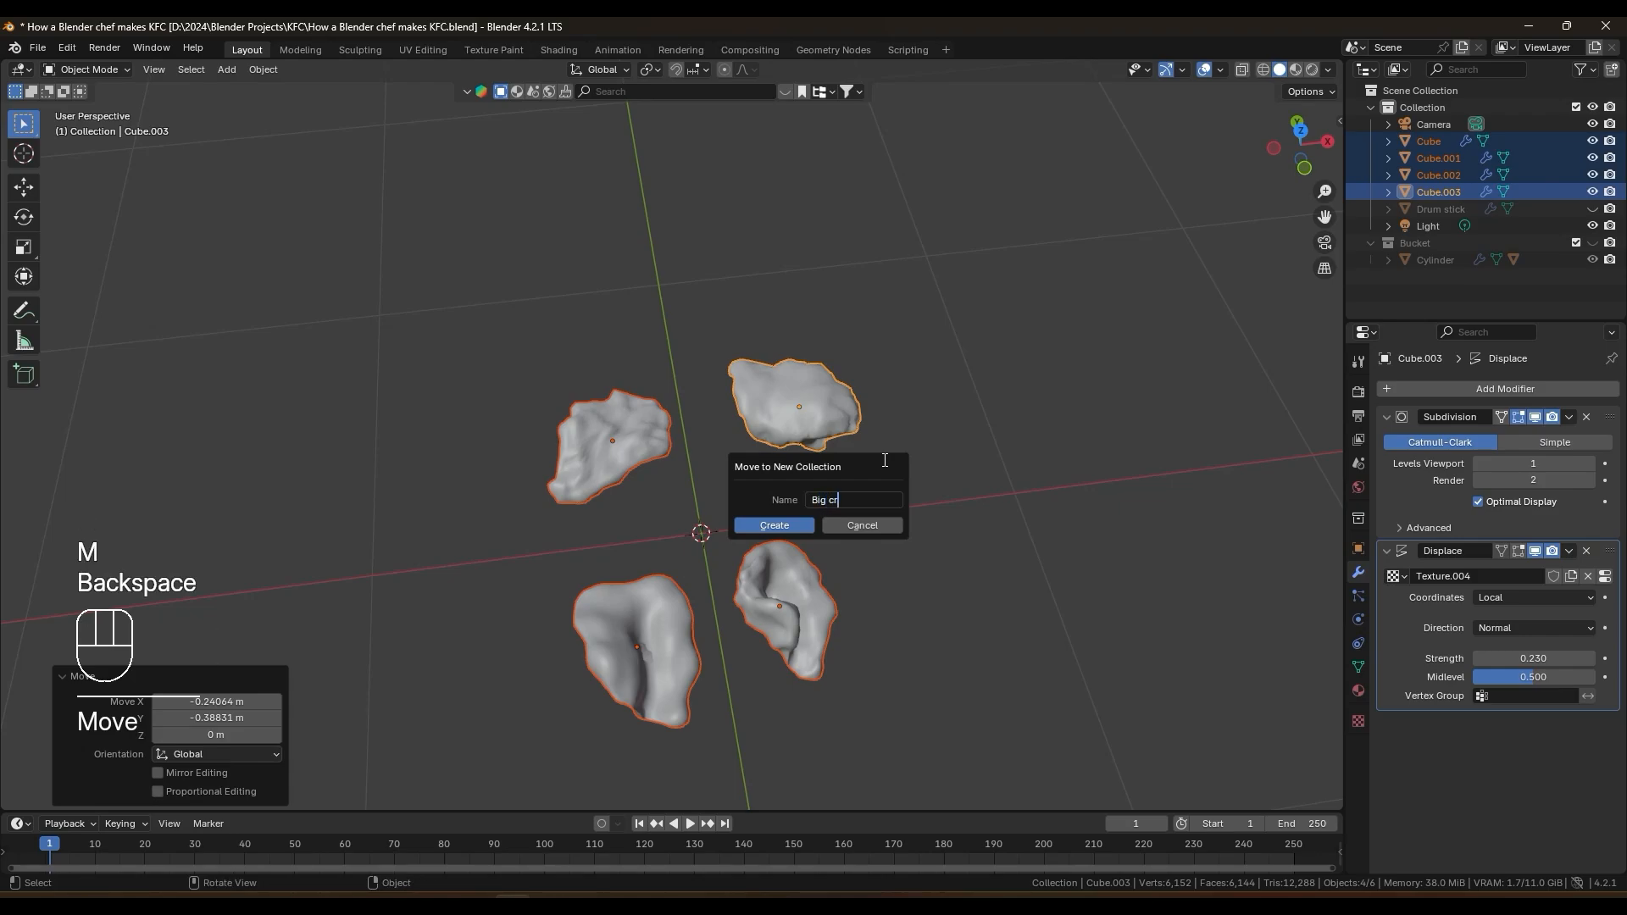
click(767, 526)
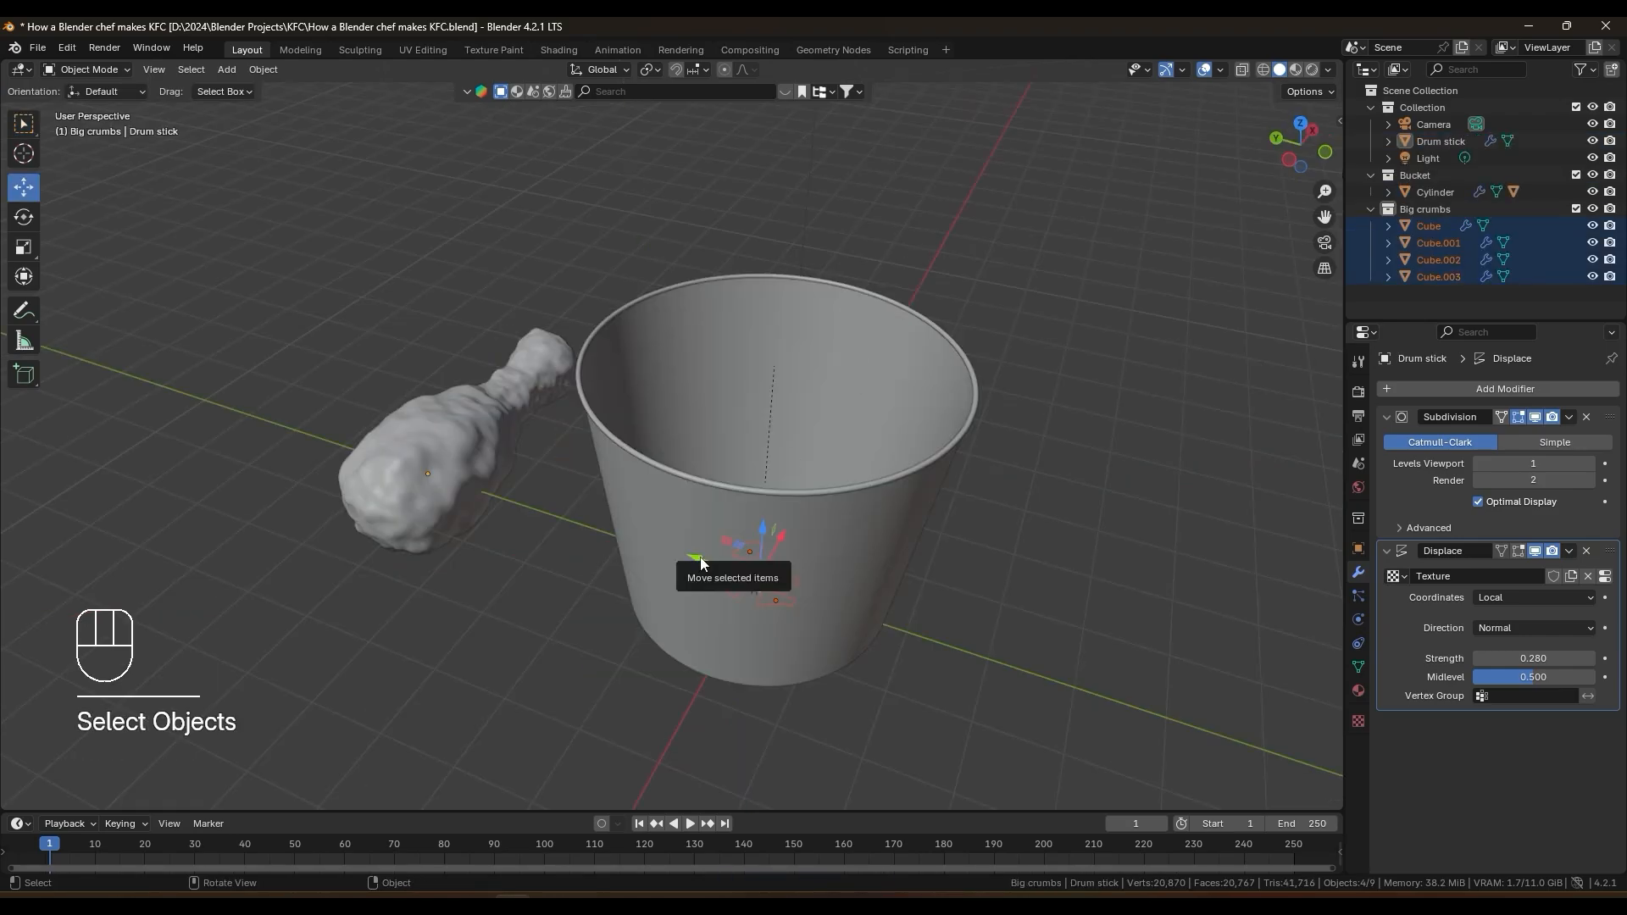
drag(701, 564, 950, 643)
click(1069, 509)
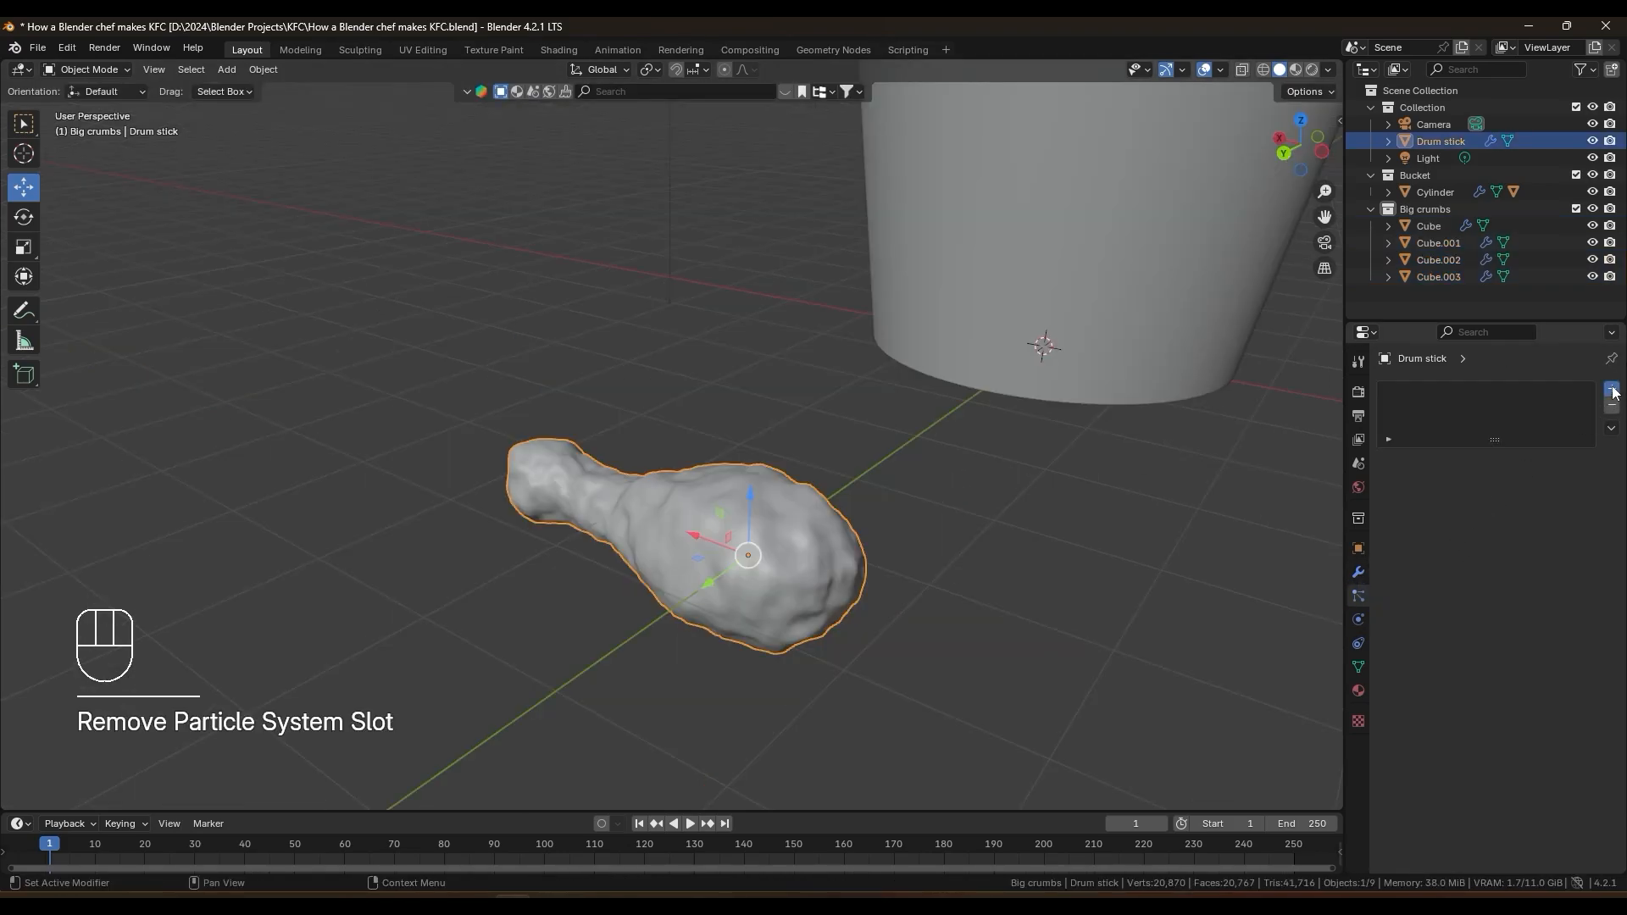
Step: Add a Hair particle system to the drumstick and render it as the Big crumbs collection
click(1612, 389)
click(1549, 483)
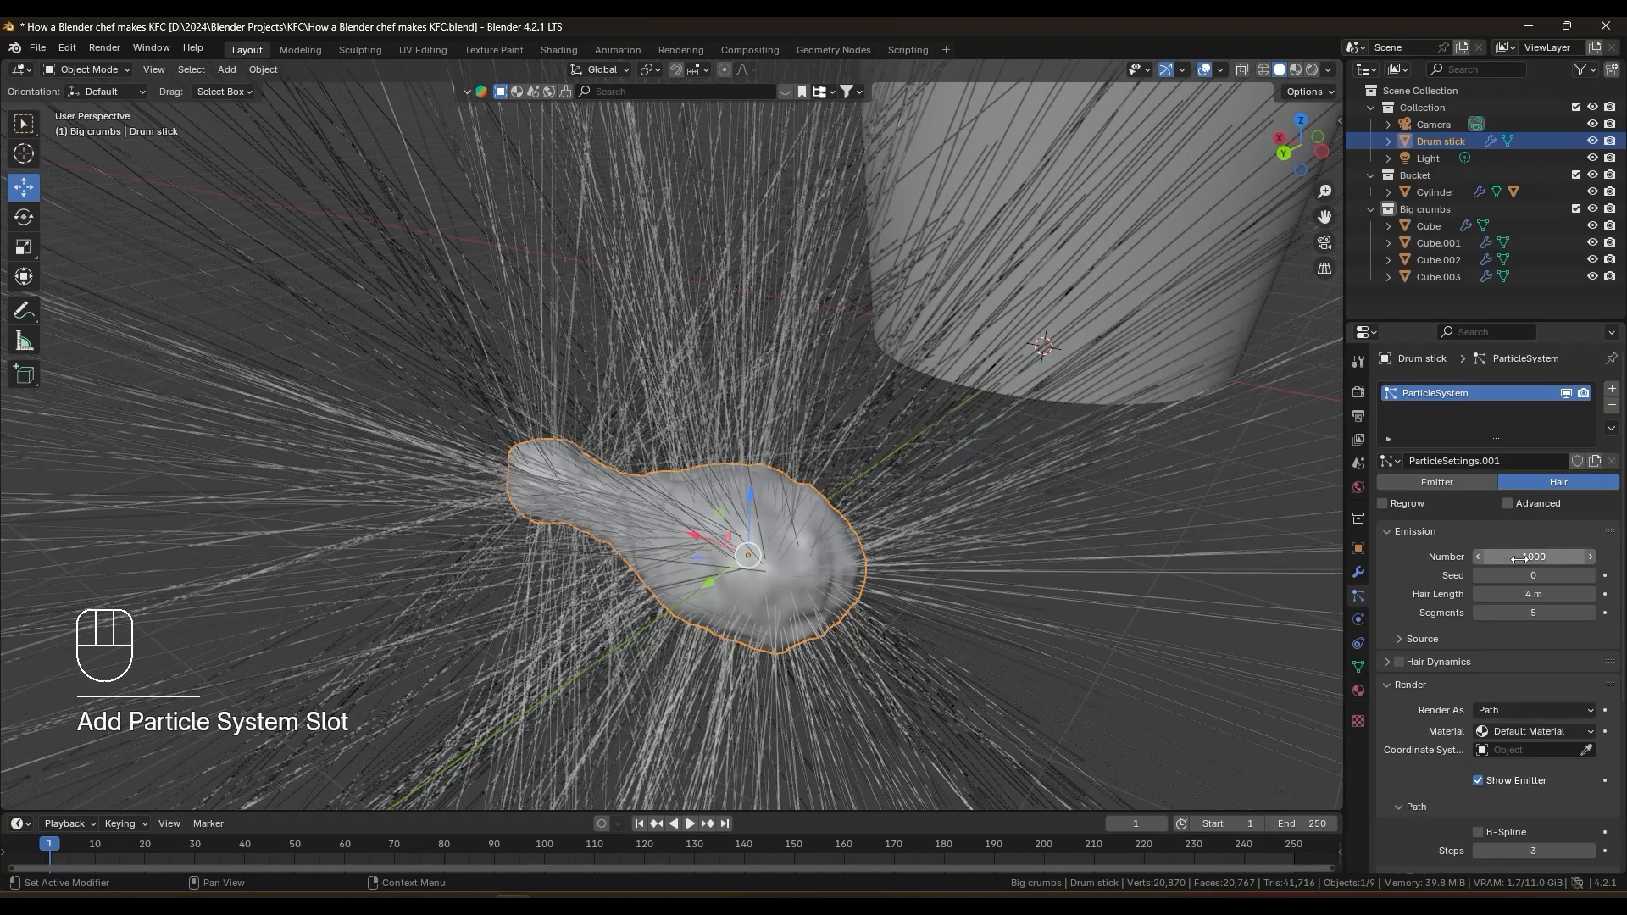
click(1531, 709)
click(1506, 782)
scroll(1535, 791, down, 4)
click(1526, 698)
click(1481, 523)
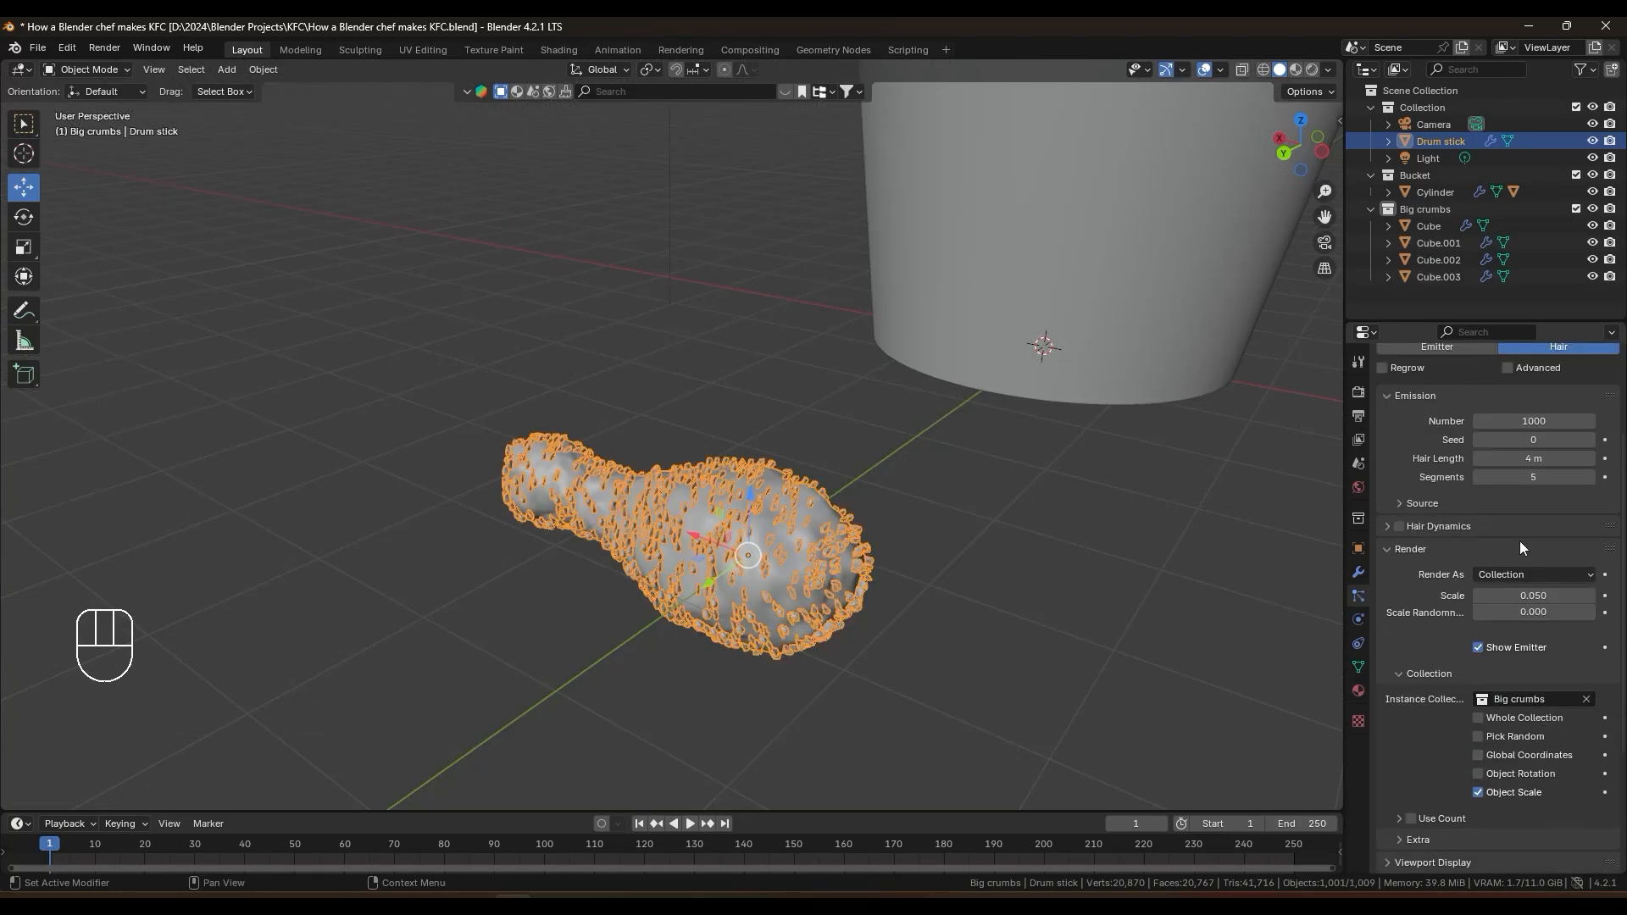
Step: Enable Object Rotation, Pick Random and advanced particle rotation, and set the crumb scale to 0.190 with 0.714 randomness
click(1480, 774)
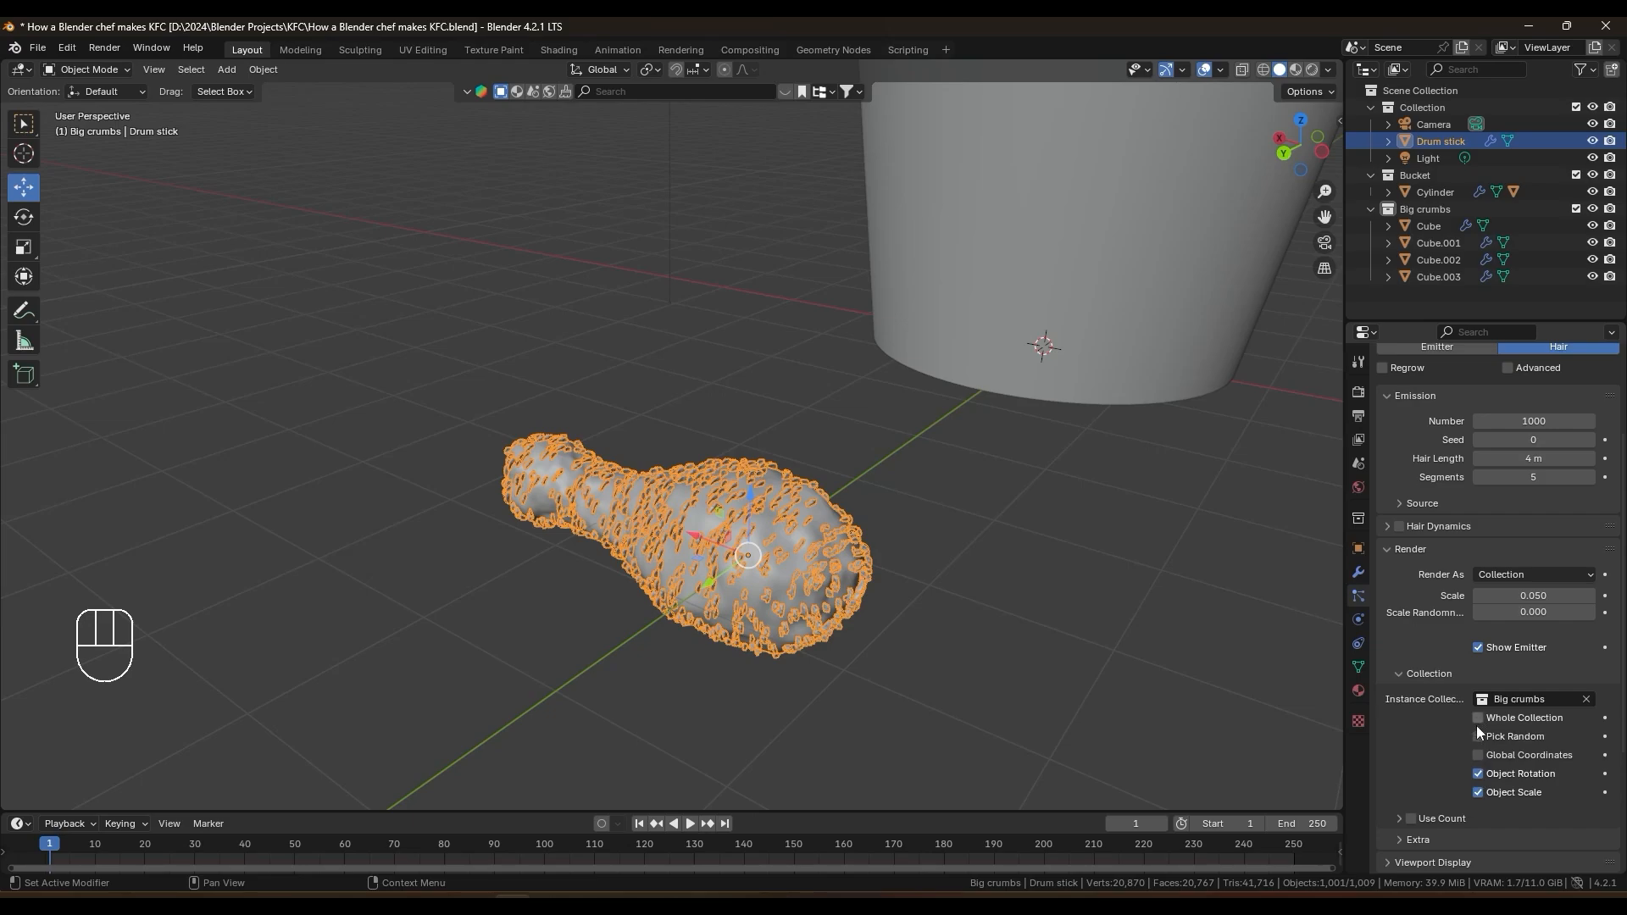
scroll(1504, 551, up, 3)
click(1510, 471)
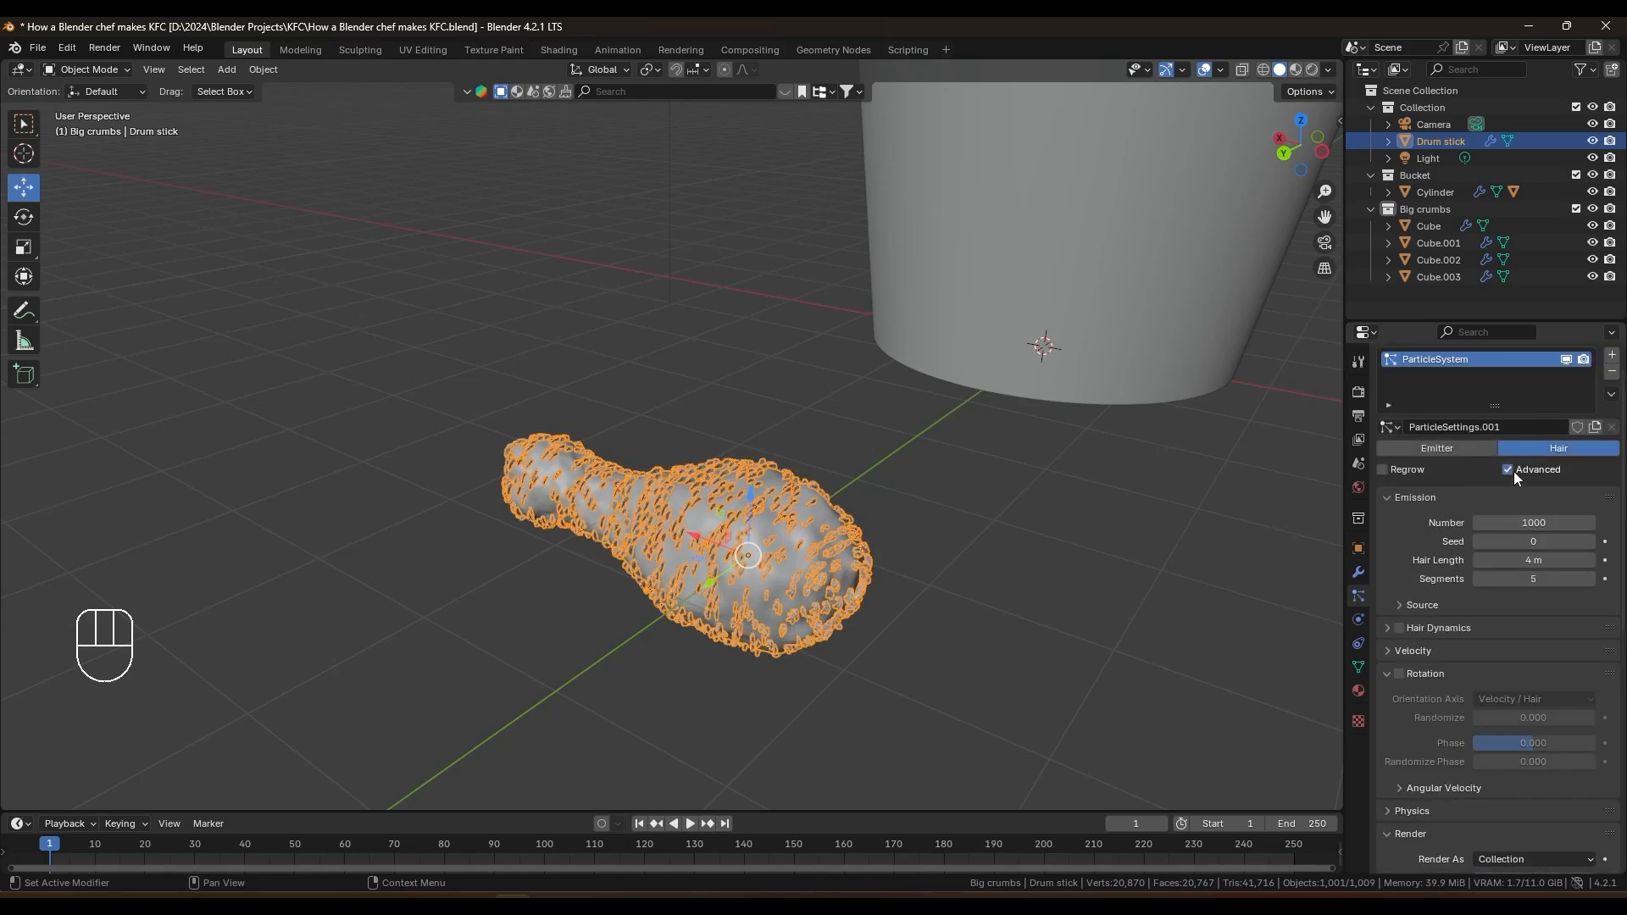
click(1401, 675)
scroll(1430, 676, down, 6)
drag(1560, 676, 1618, 695)
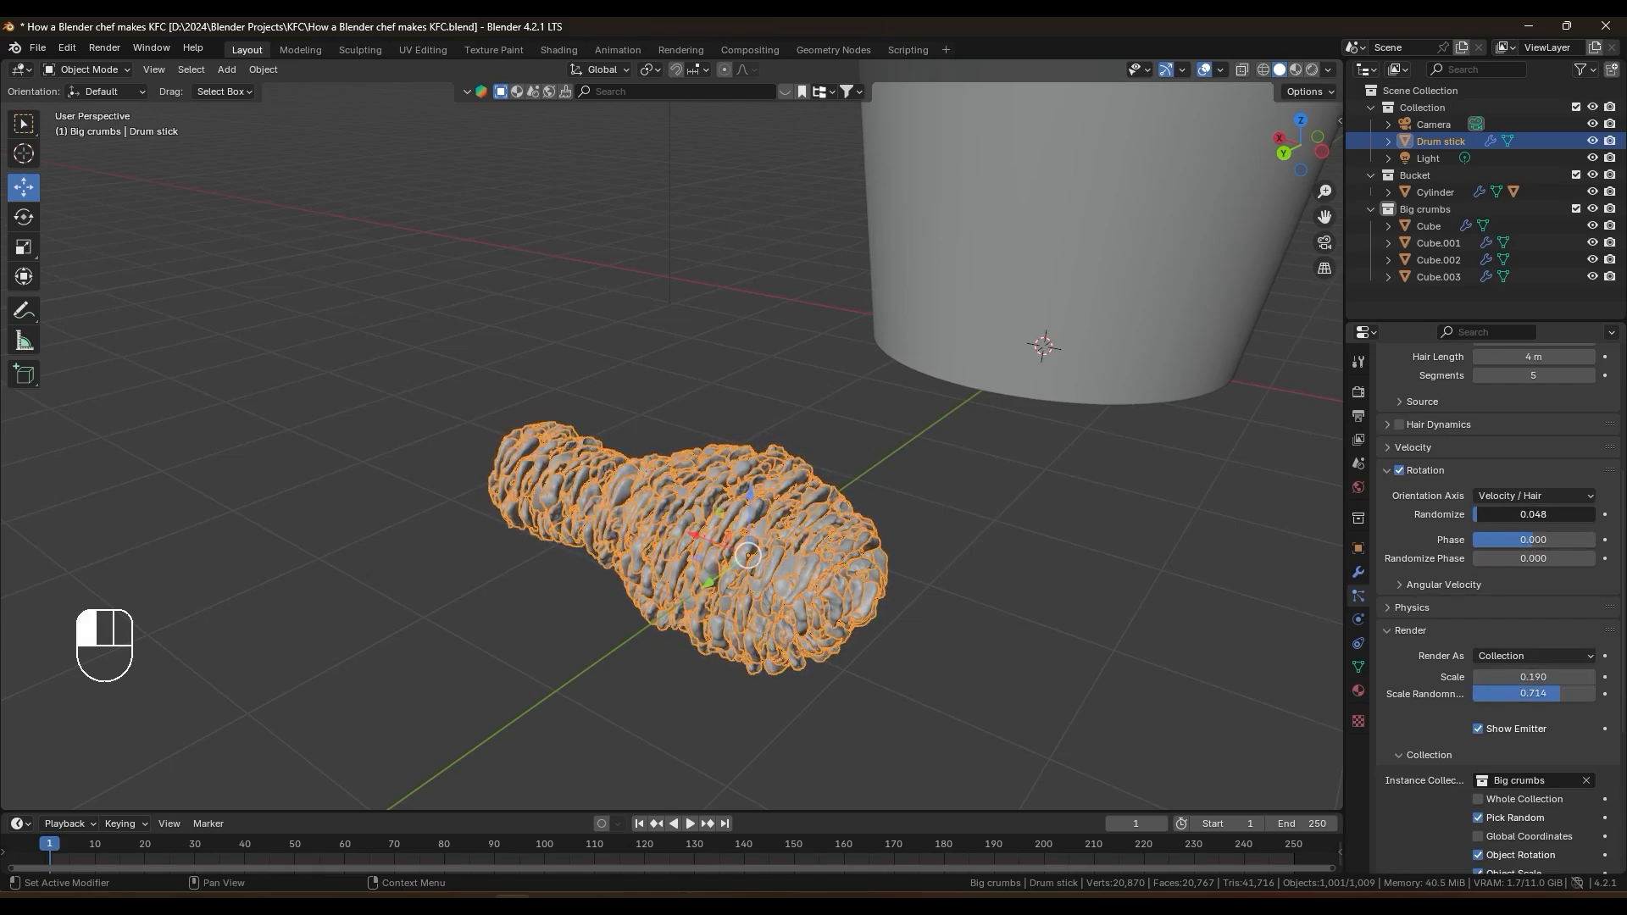
Step: Set the particle orientation axis to Normal, with Randomize at 1.000 and Randomize Phase at 1.007
click(1516, 498)
click(1510, 535)
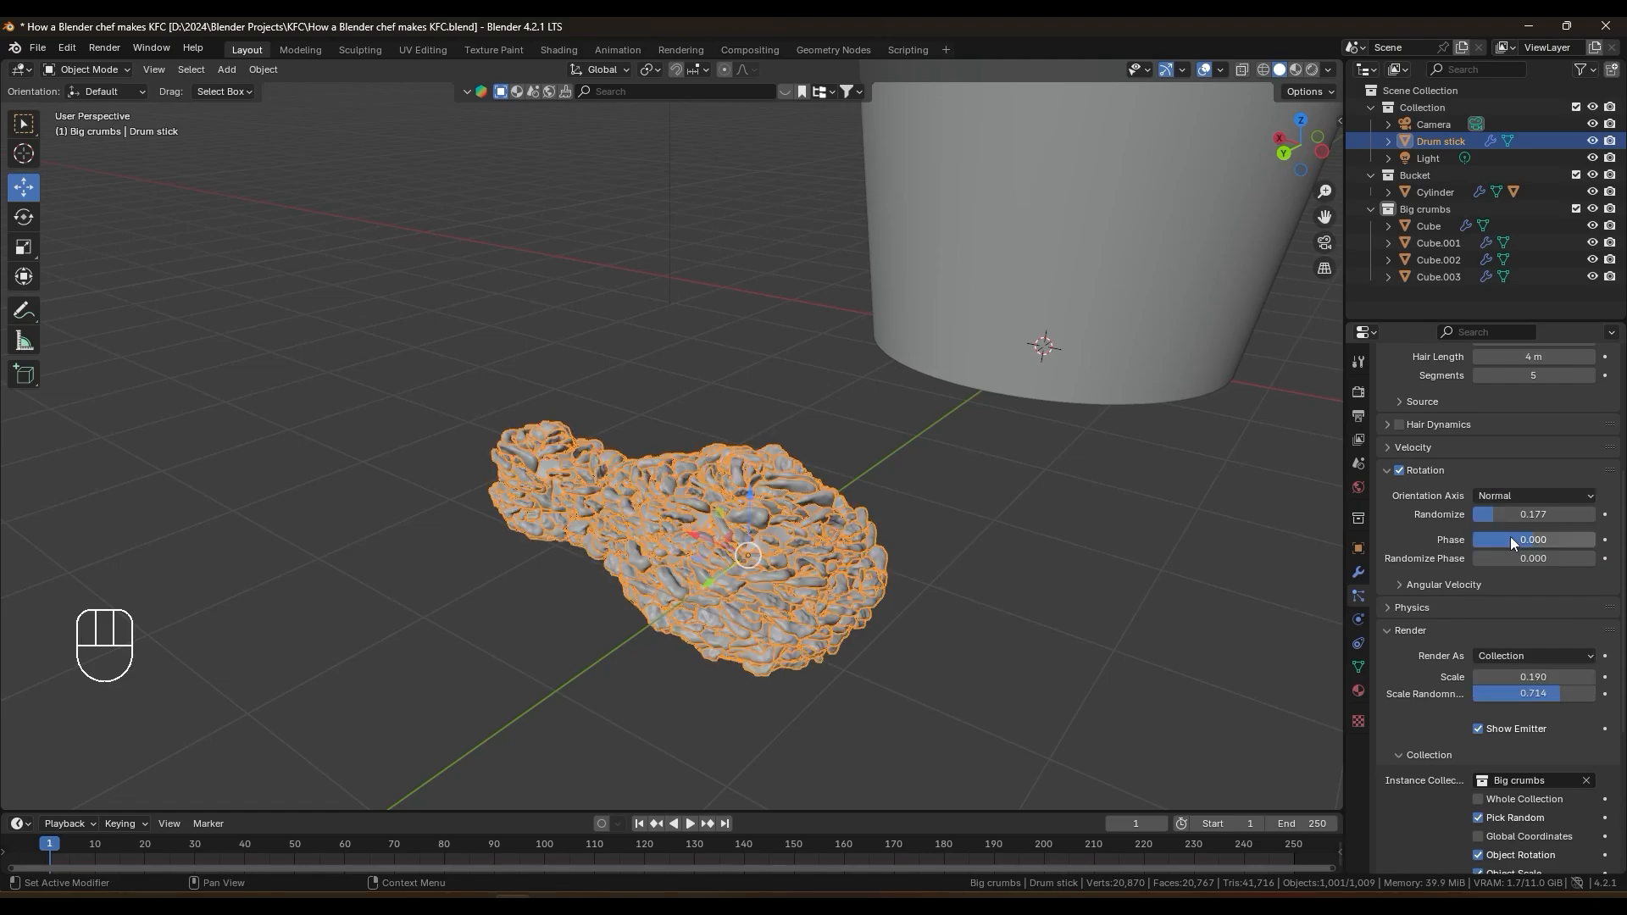
drag(1528, 515, 1626, 515)
drag(1532, 560, 1593, 560)
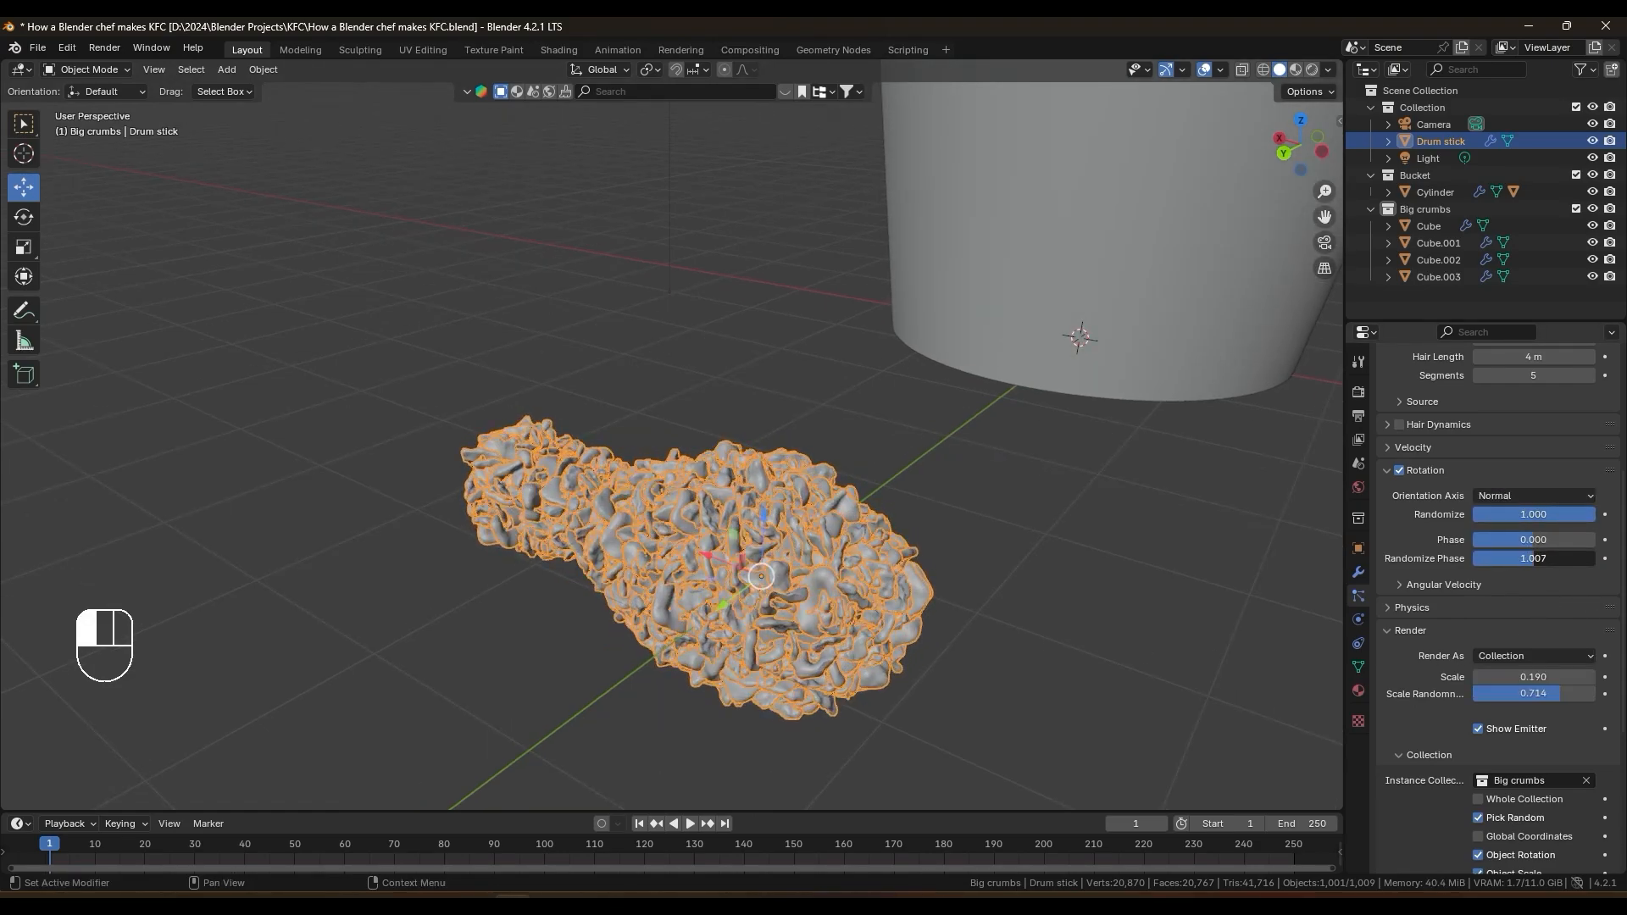
Step: Set the crumb particles' scale to 0.180 and their scale randomness to 1.000
mouse_move(1533, 691)
mouse_down()
mouse_move(1606, 693)
mouse_move(1532, 677)
mouse_up()
click(1076, 634)
middle_drag(970, 620, 988, 649)
key(a)
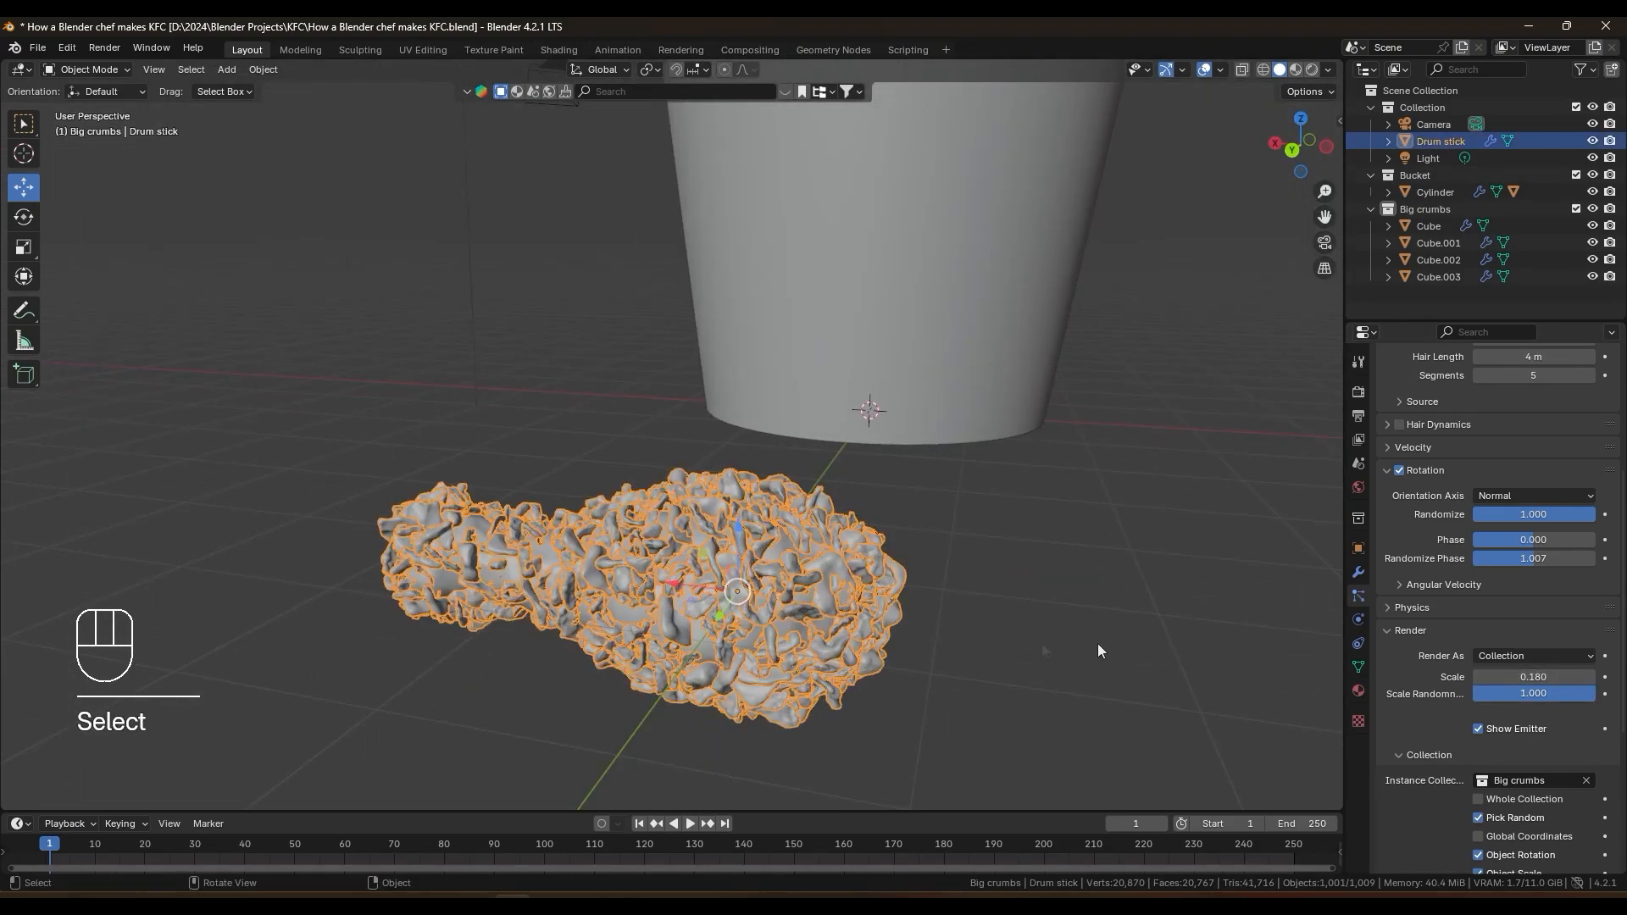
Step: Set the drumstick's particle number to 1500 and slightly reduce the crumb scale
scroll(1518, 610, up, 3)
double_click(1556, 420)
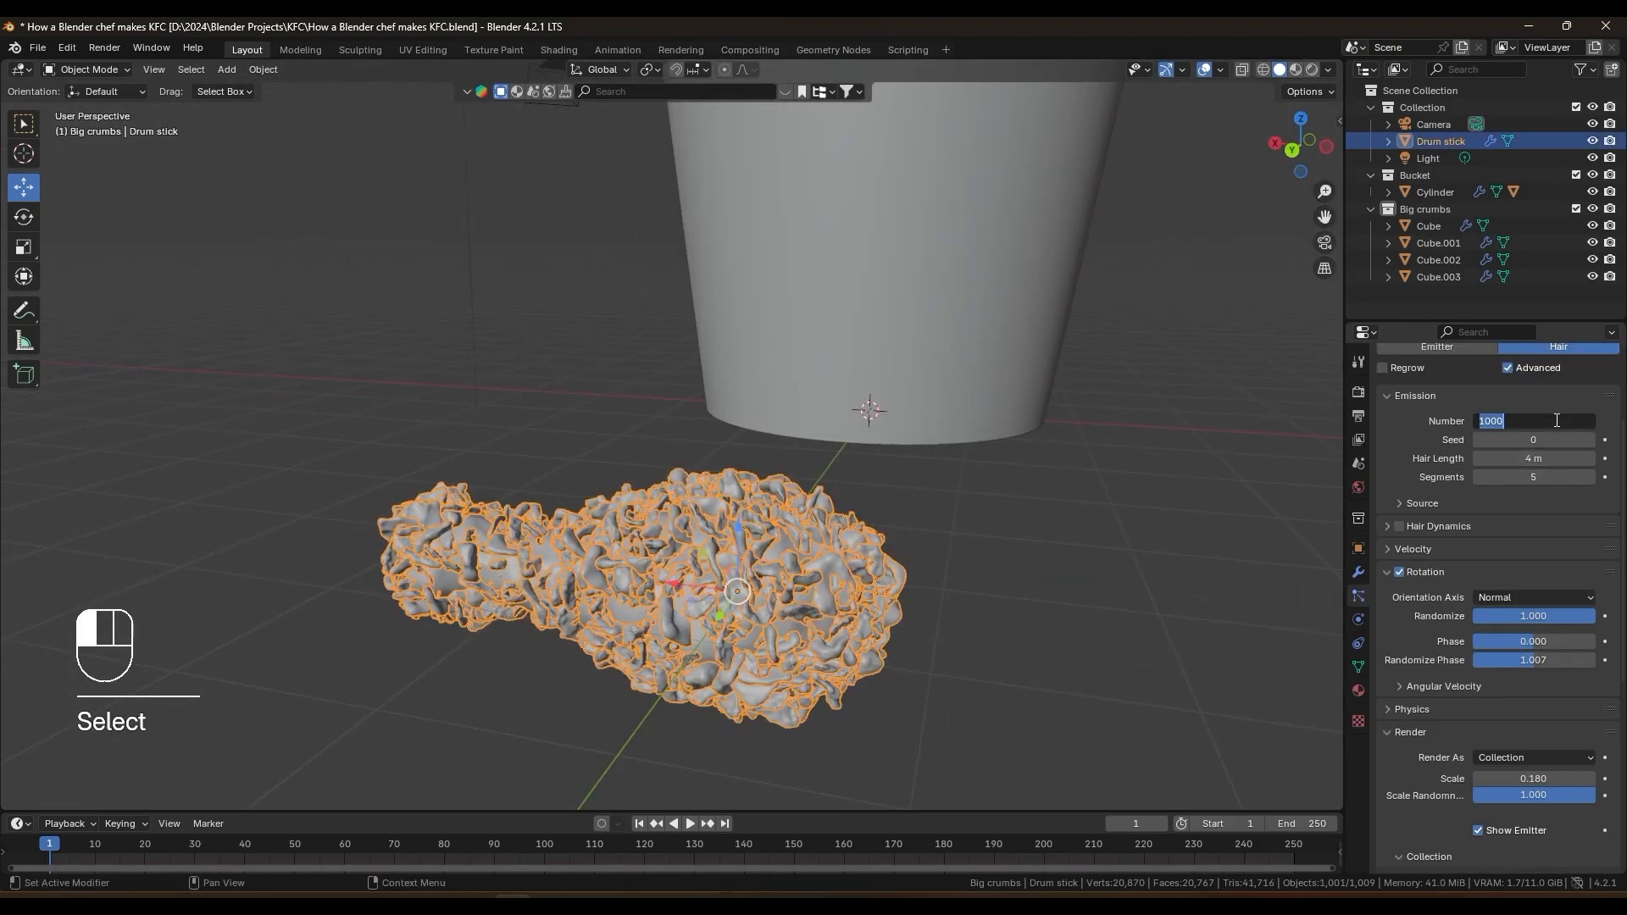
text(1500)
key(Return)
click(1085, 551)
middle_drag(1084, 551, 1144, 627)
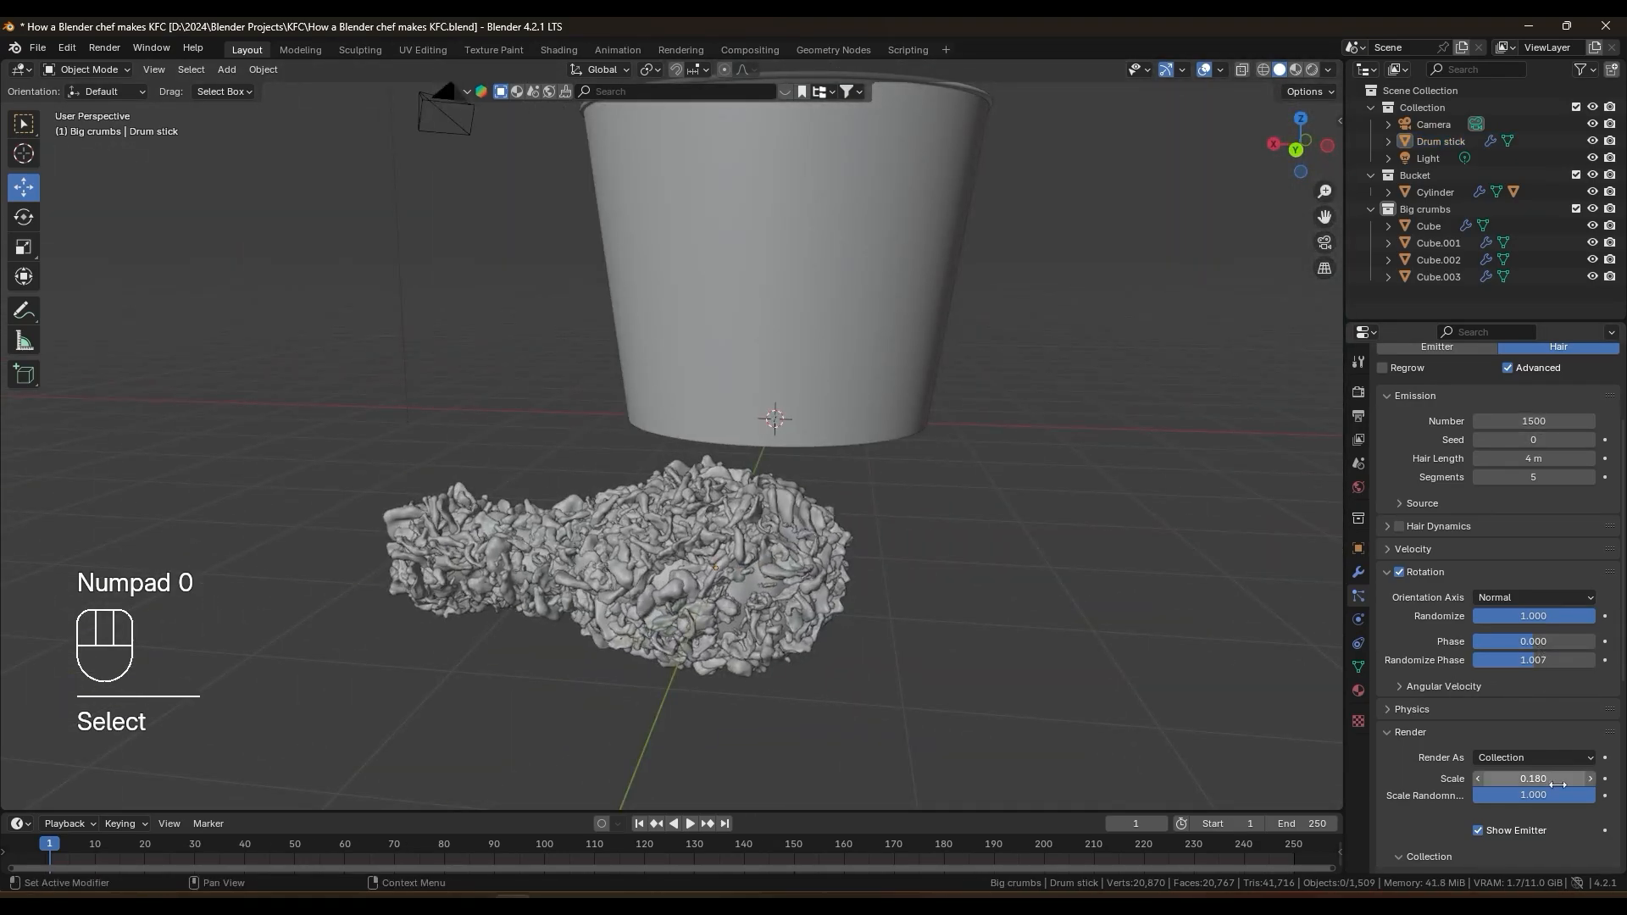
drag(1533, 778, 1522, 778)
middle_drag(960, 540, 704, 466)
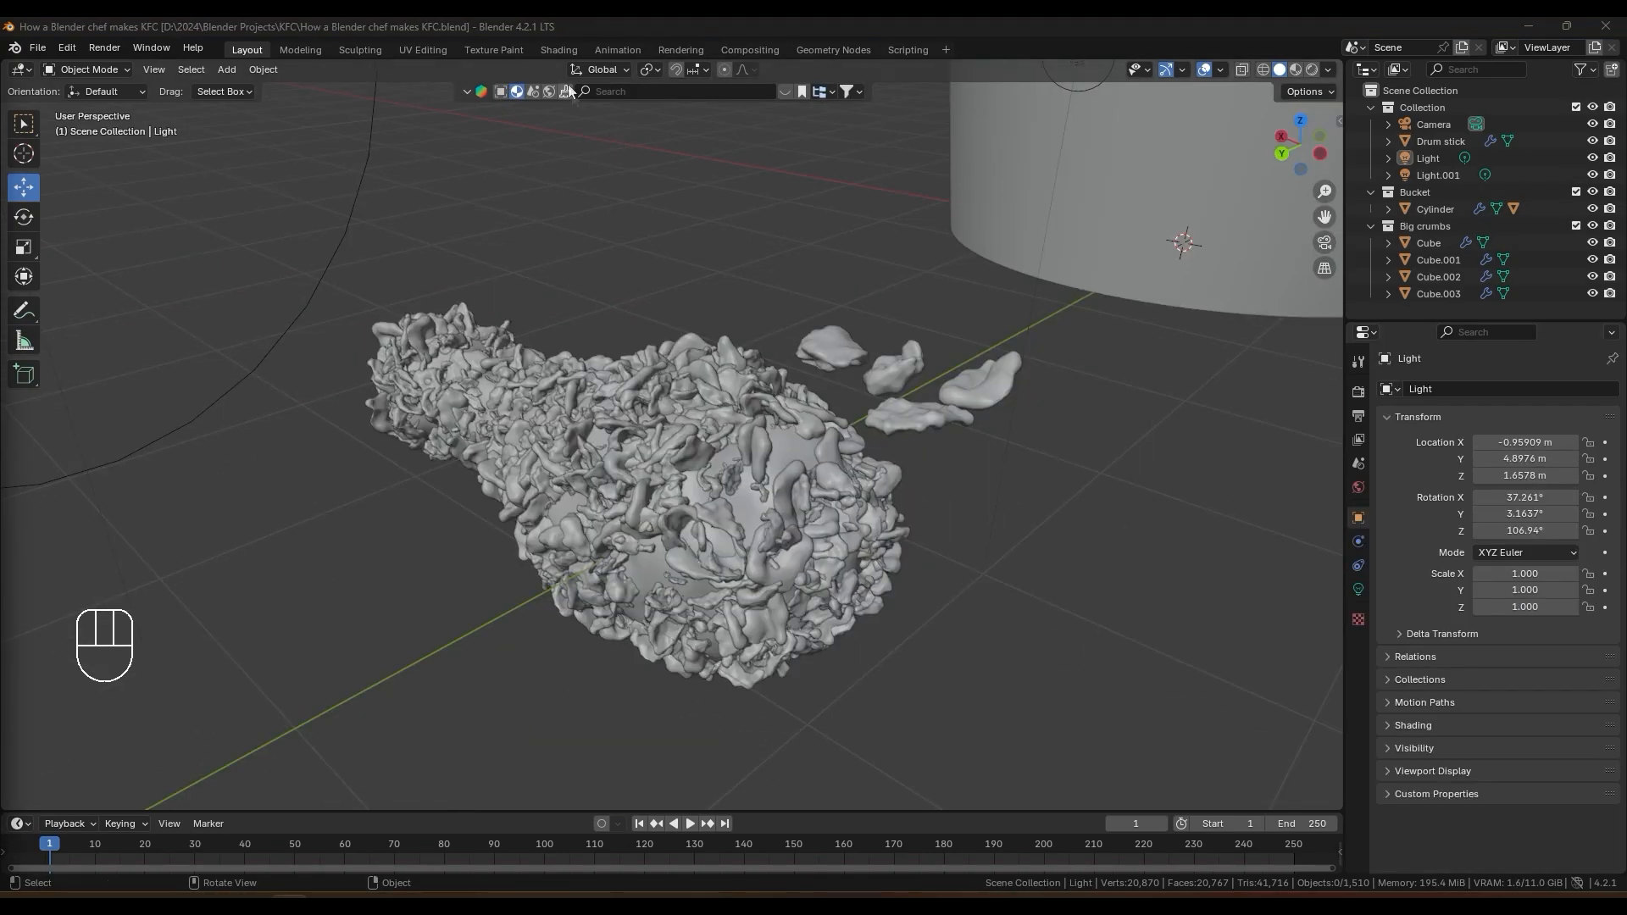
Step: Switch to the Shading workspace and show the 3D view with rendered shading
click(559, 51)
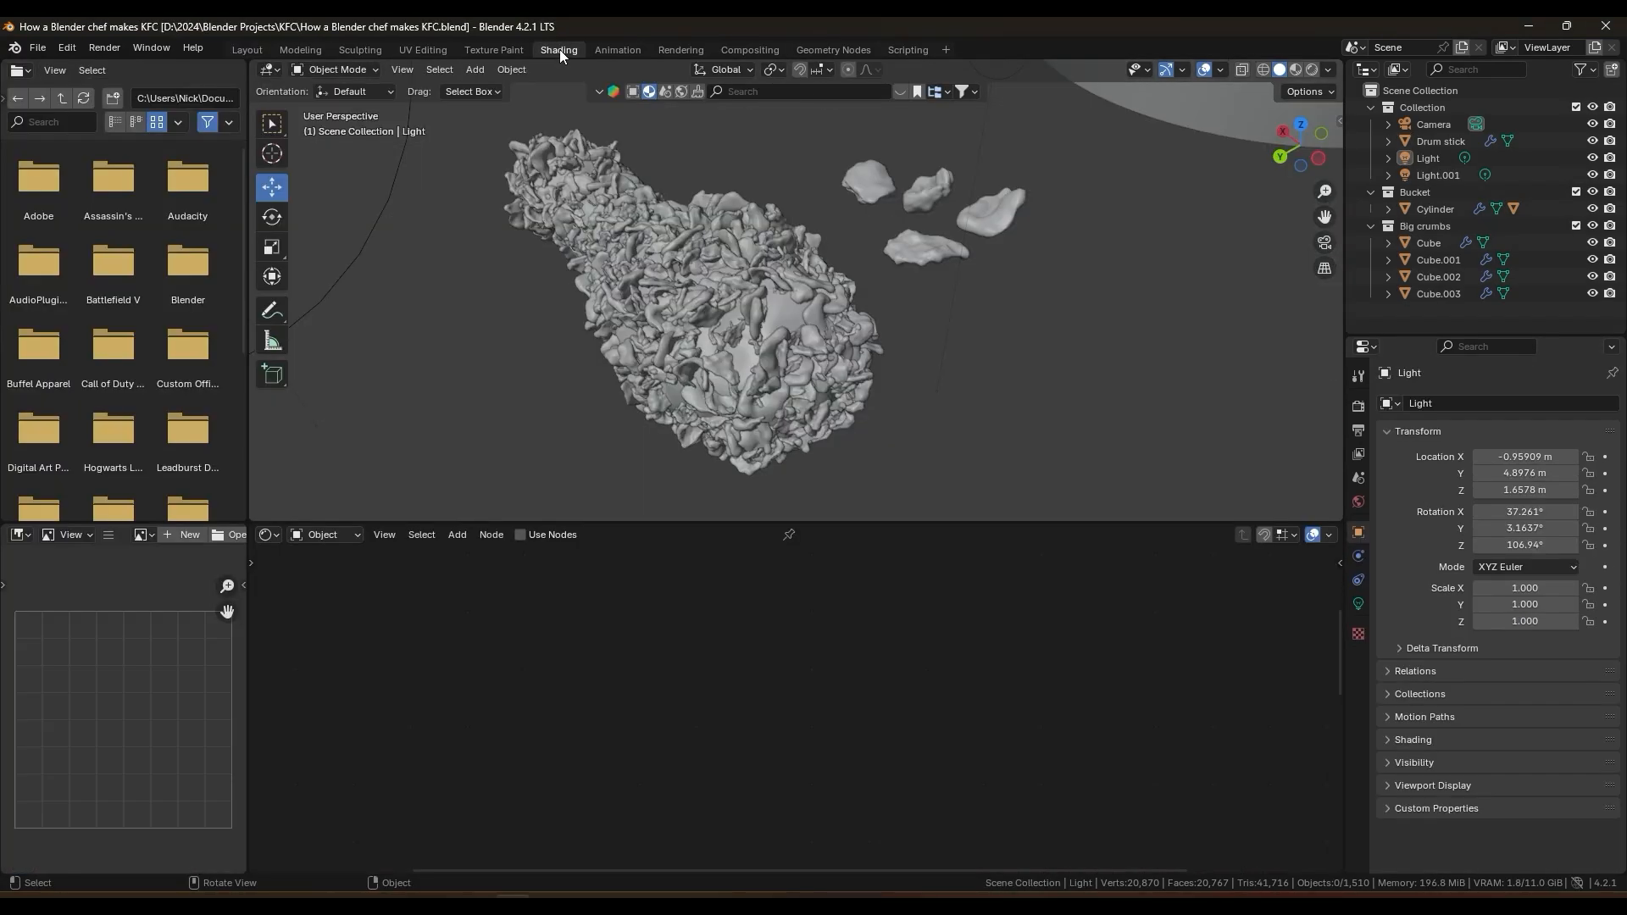
click(1310, 70)
scroll(797, 300, up, 3)
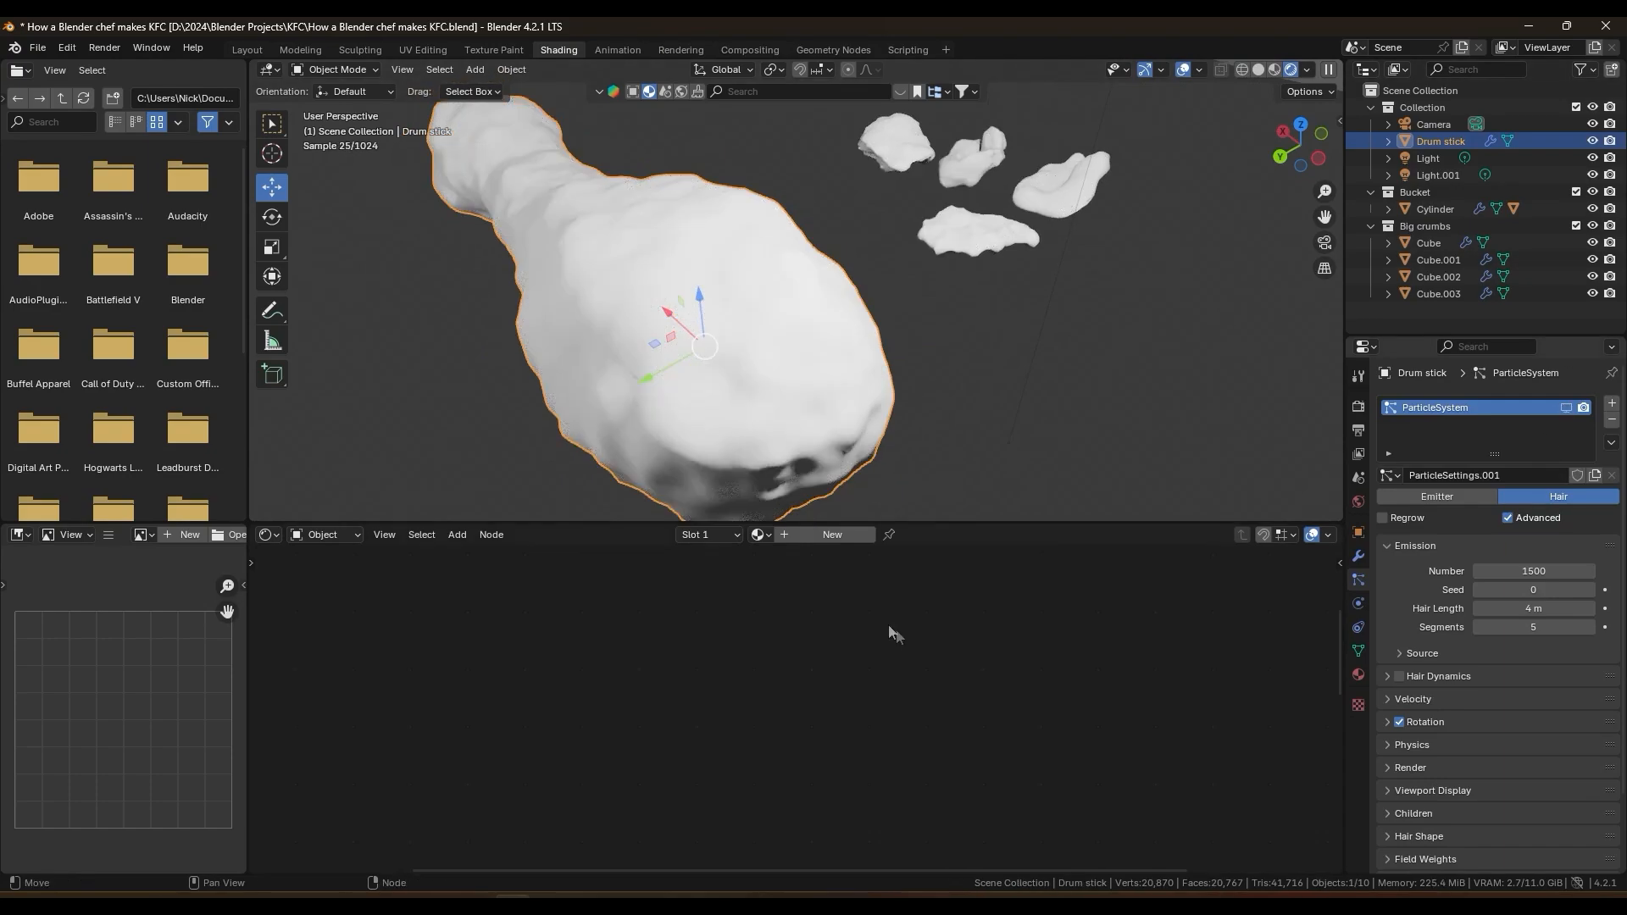
Step: Apply the Skin Zombie 01 material from the online asset library to the drumstick, and hide the asset previews
click(902, 92)
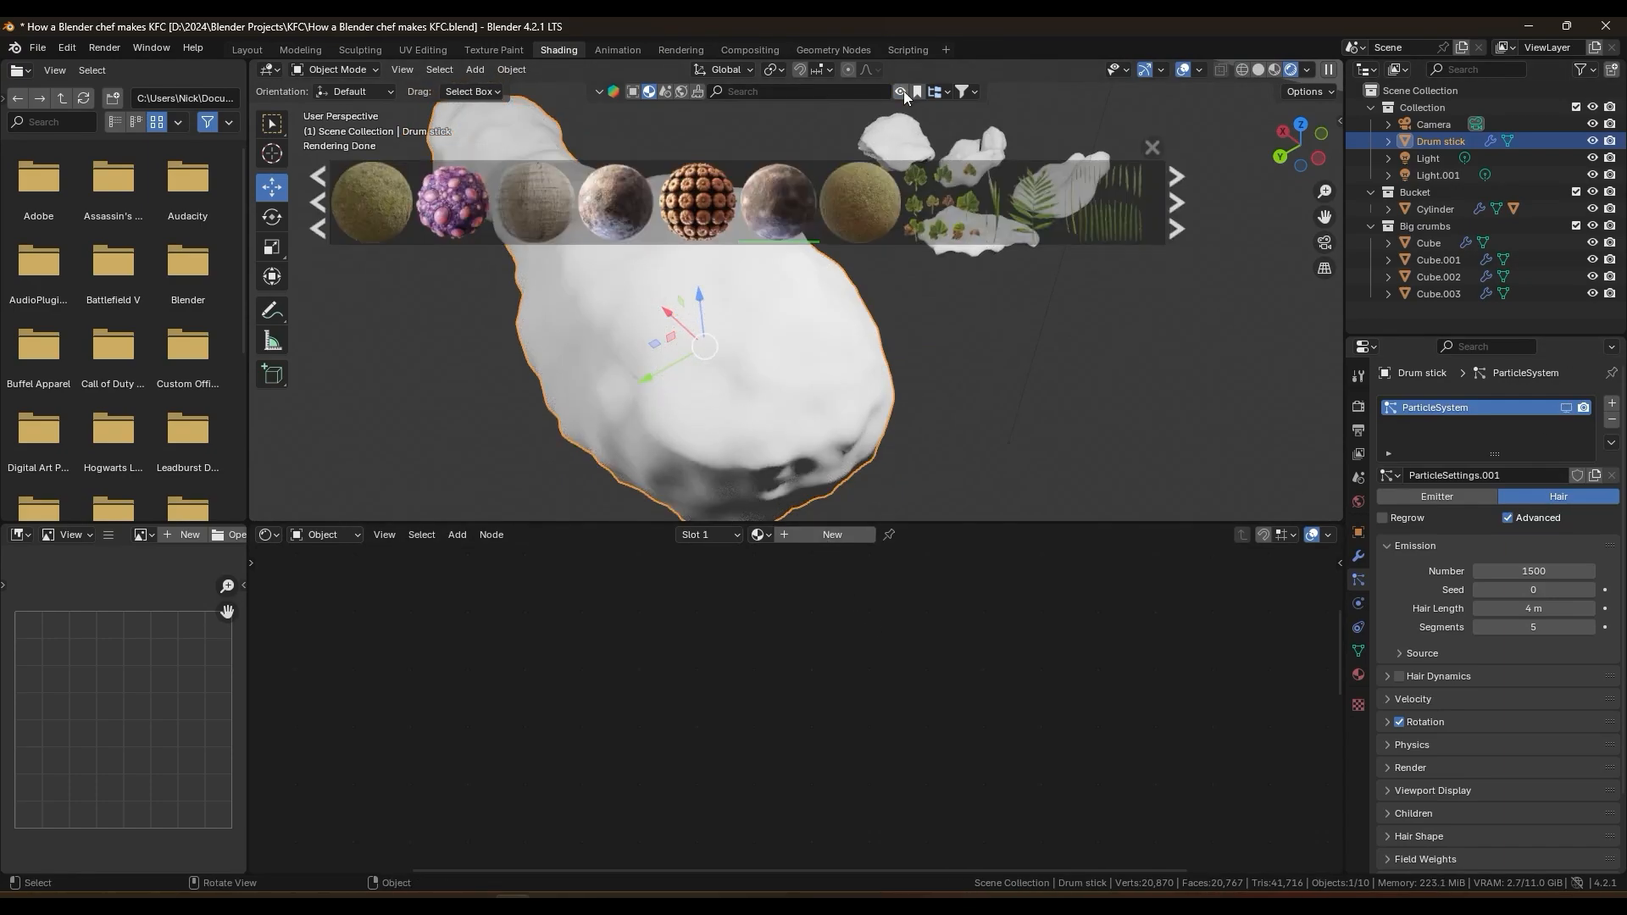
mouse_move(790, 194)
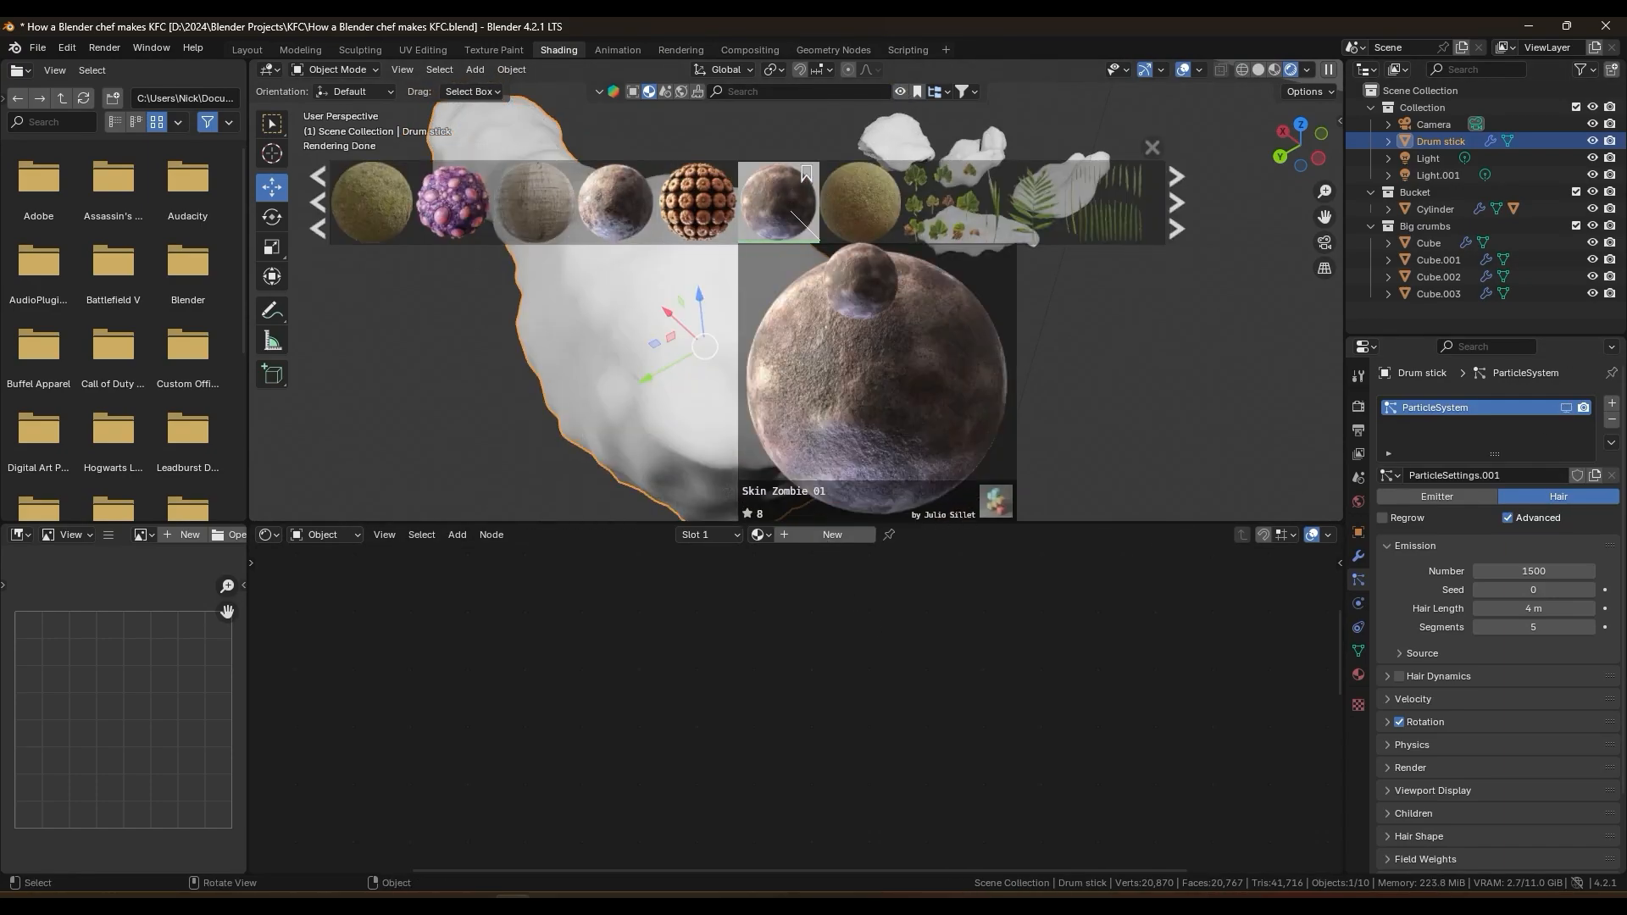
click(773, 221)
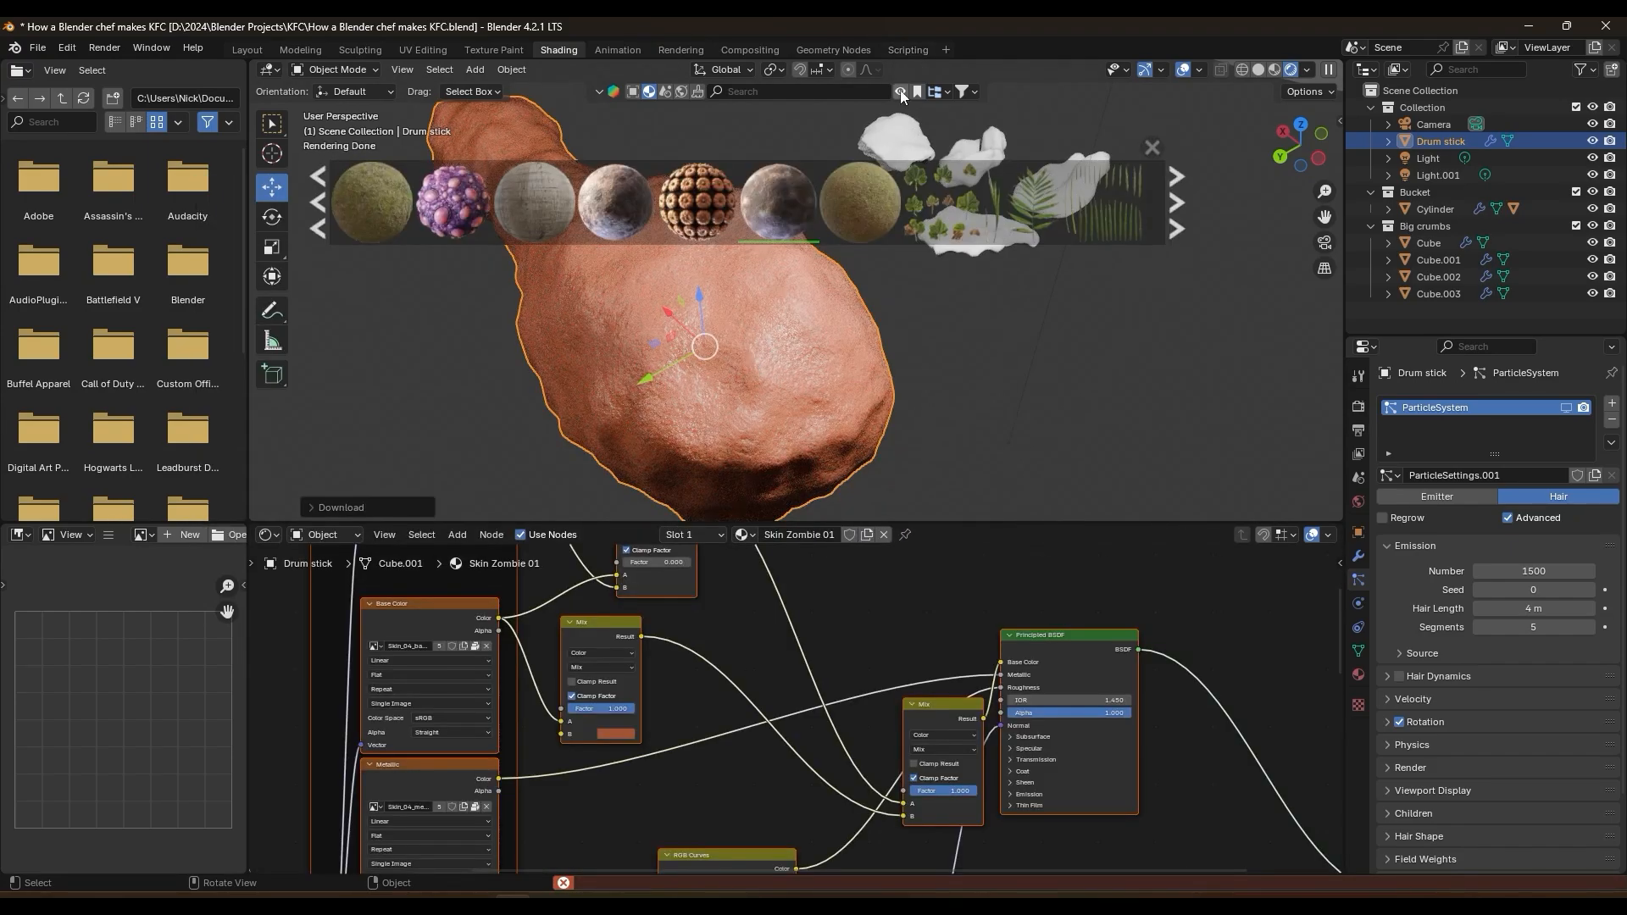
click(900, 91)
mouse_move(769, 721)
middle_down()
mouse_move(772, 697)
mouse_move(754, 700)
middle_up()
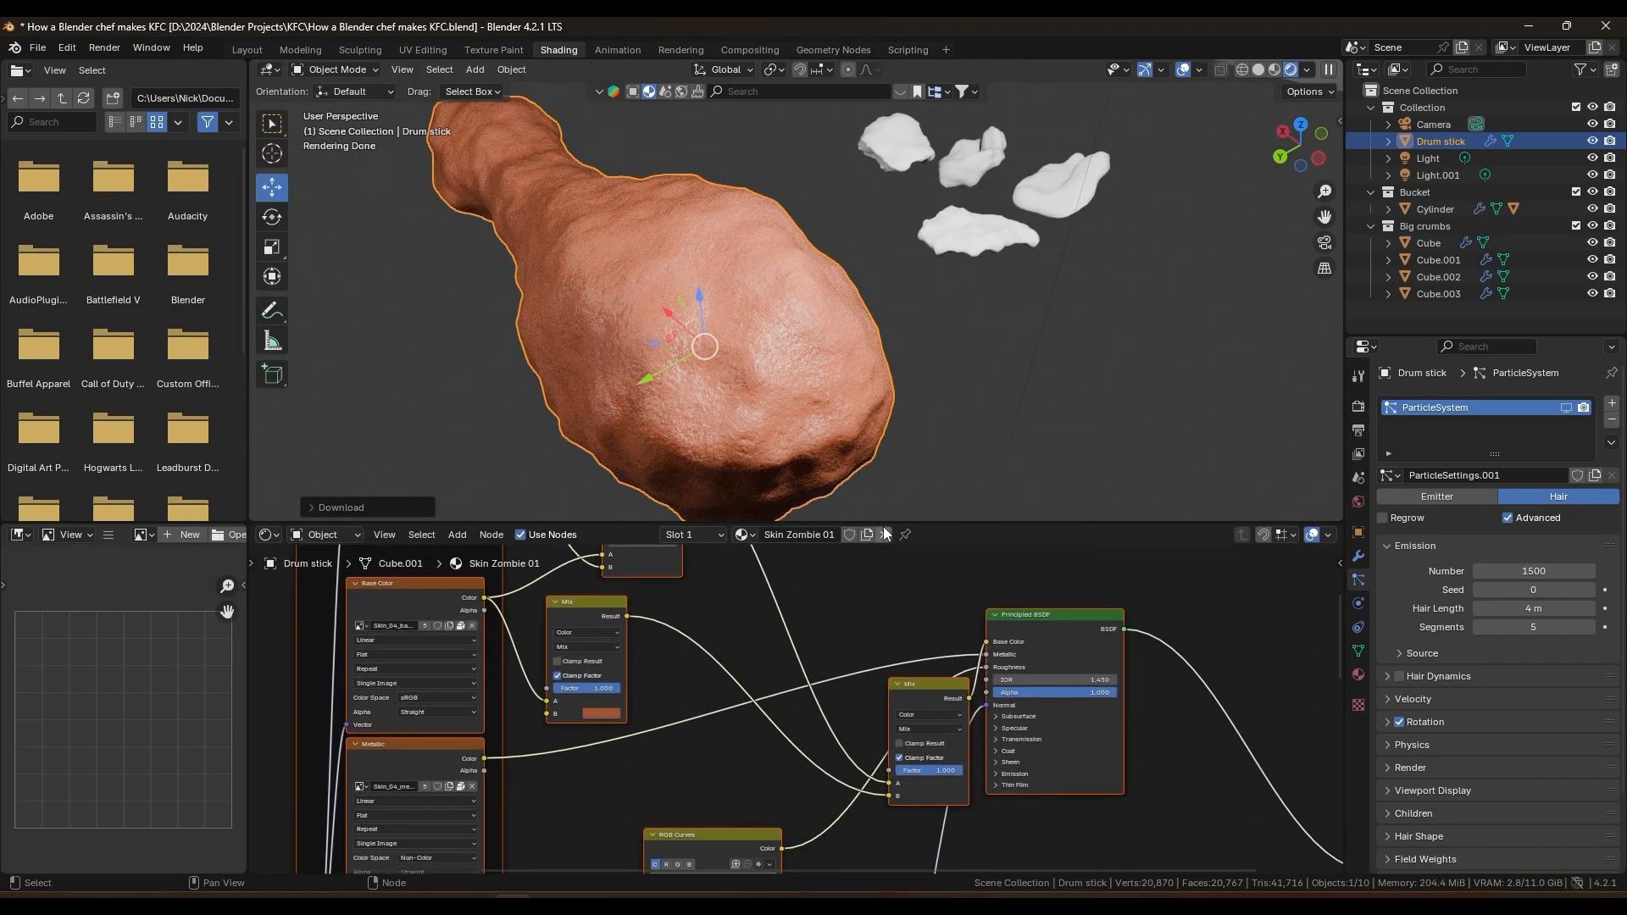
Step: Create new materials for the crumbs Cube.001, Cube and Cube.002, and paste the drumstick's skin nodes into them
click(974, 231)
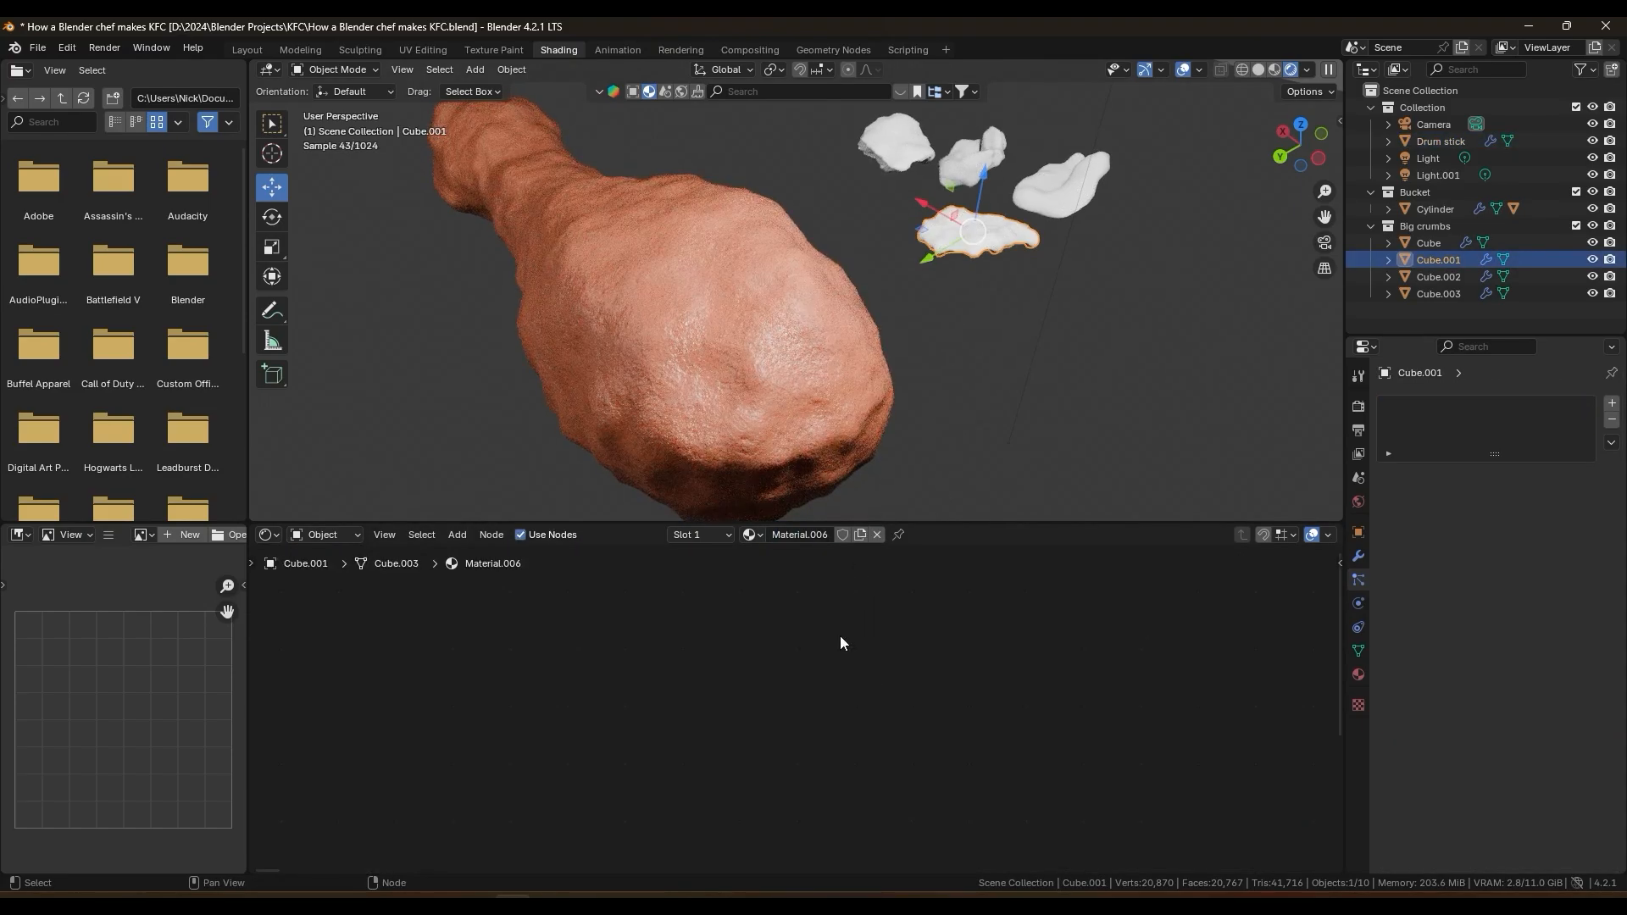
click(1061, 185)
key(ctrl+v)
click(974, 161)
click(834, 536)
key(ctrl+v)
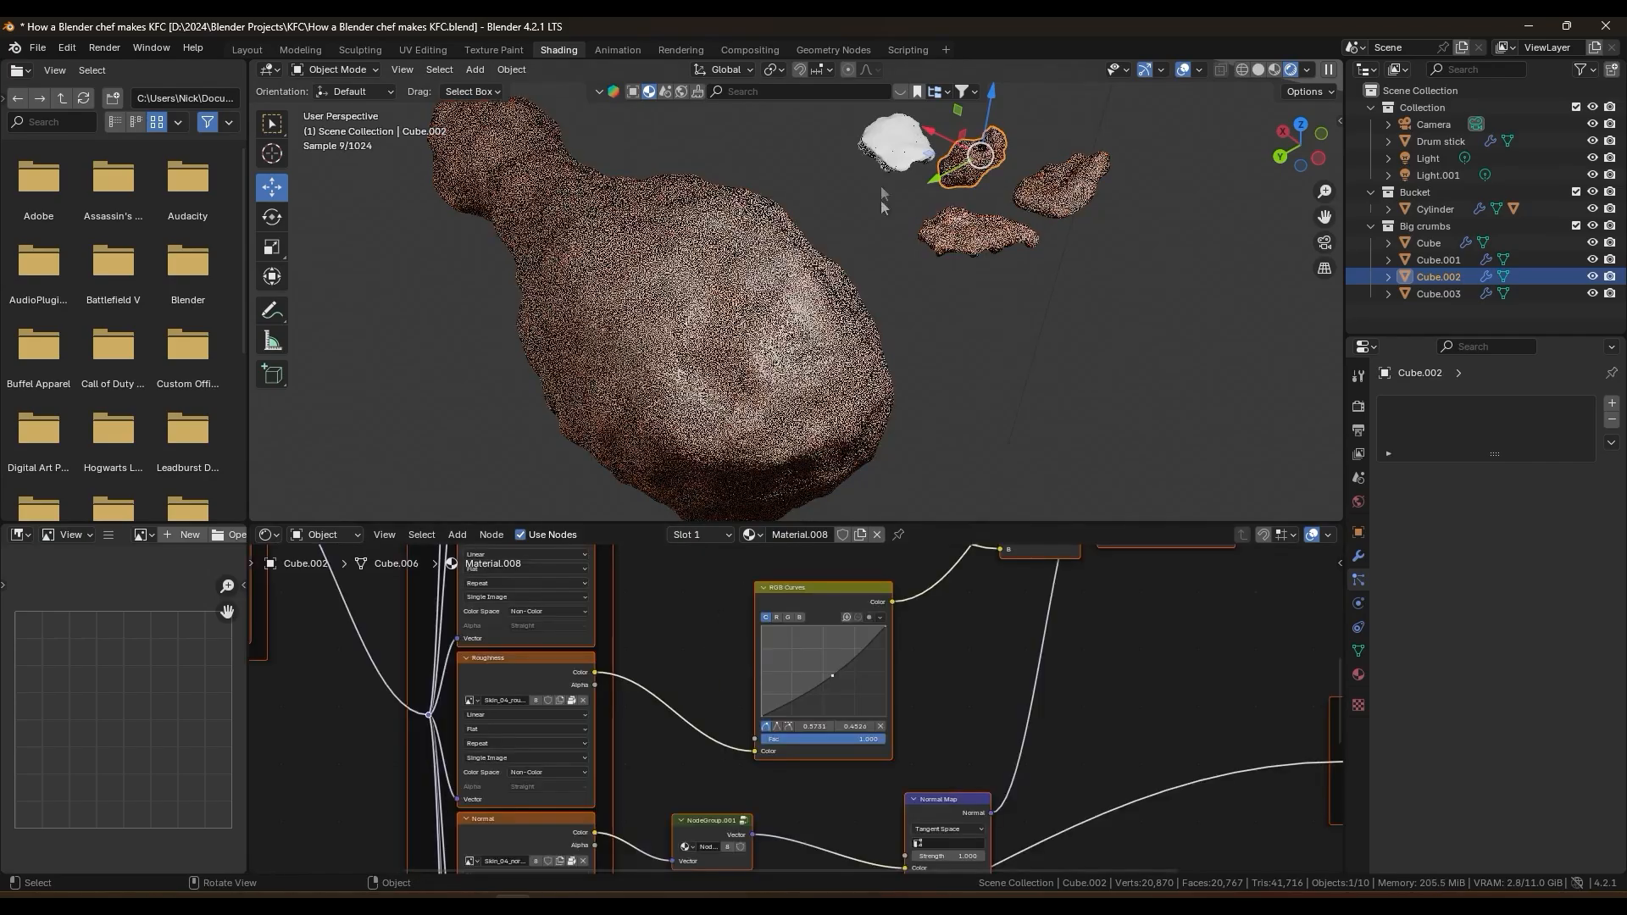
Step: Create a new material for the remaining white crumb Cube.003 and paste the drumstick's skin nodes into it
click(895, 145)
shift+middle_drag(991, 132, 864, 309)
scroll(864, 308, up, 7)
shift+middle_drag(831, 492, 809, 331)
scroll(809, 330, down, 3)
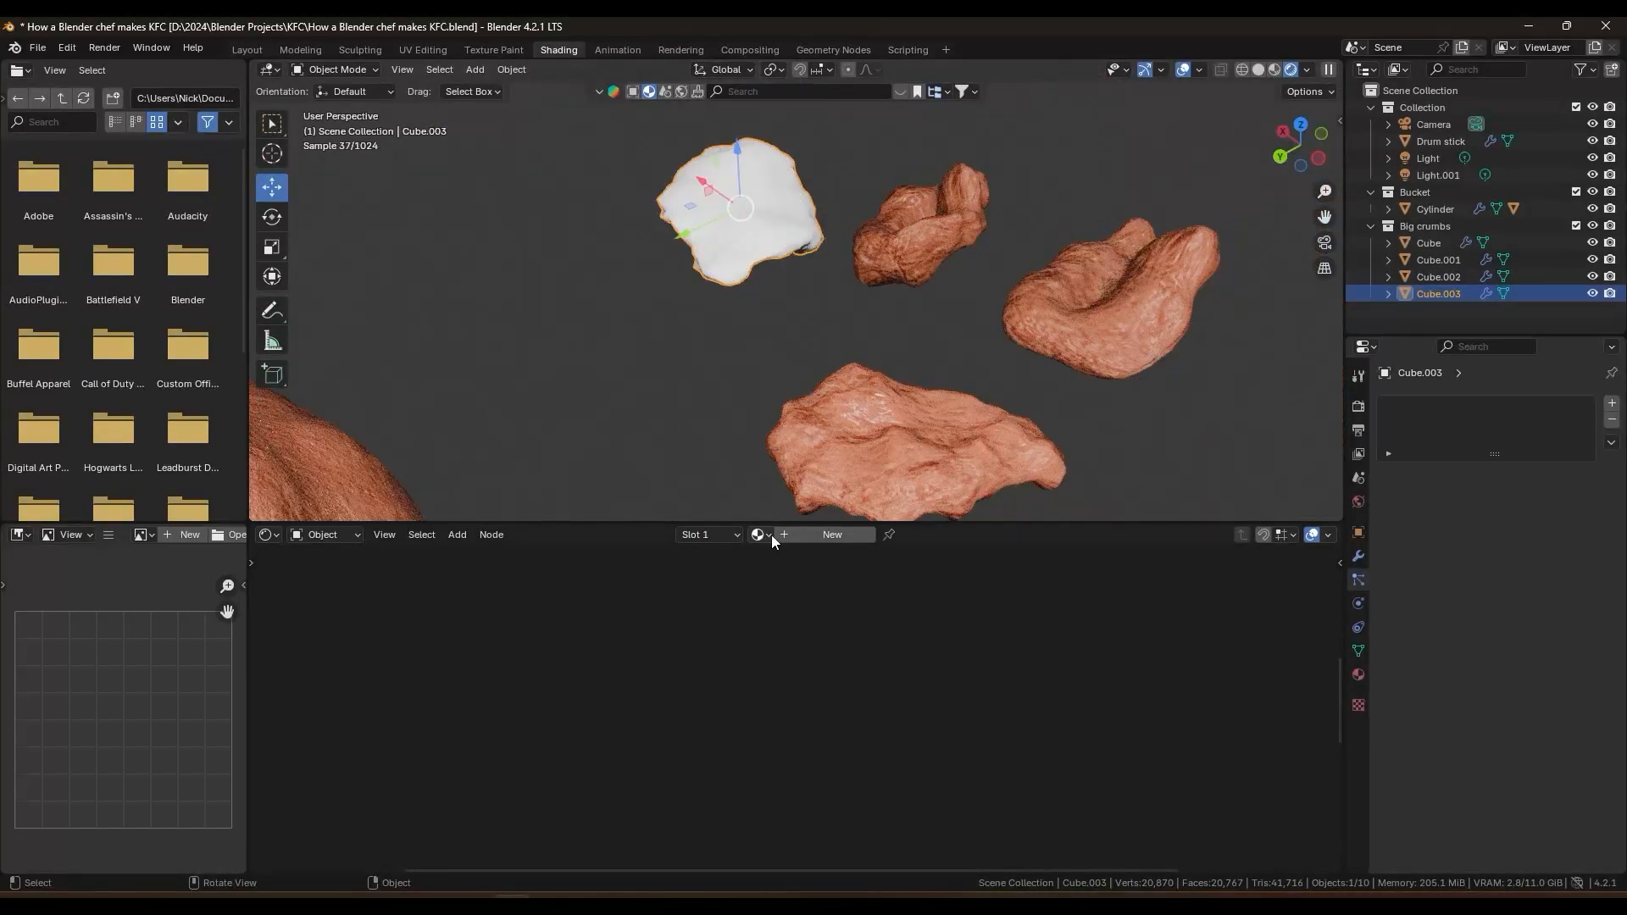
click(788, 535)
key(ctrl+v)
Step: Turn the drumstick's crumb particle system back on in the viewport
scroll(776, 300, down, 4)
click(708, 407)
click(1566, 407)
scroll(748, 296, up, 5)
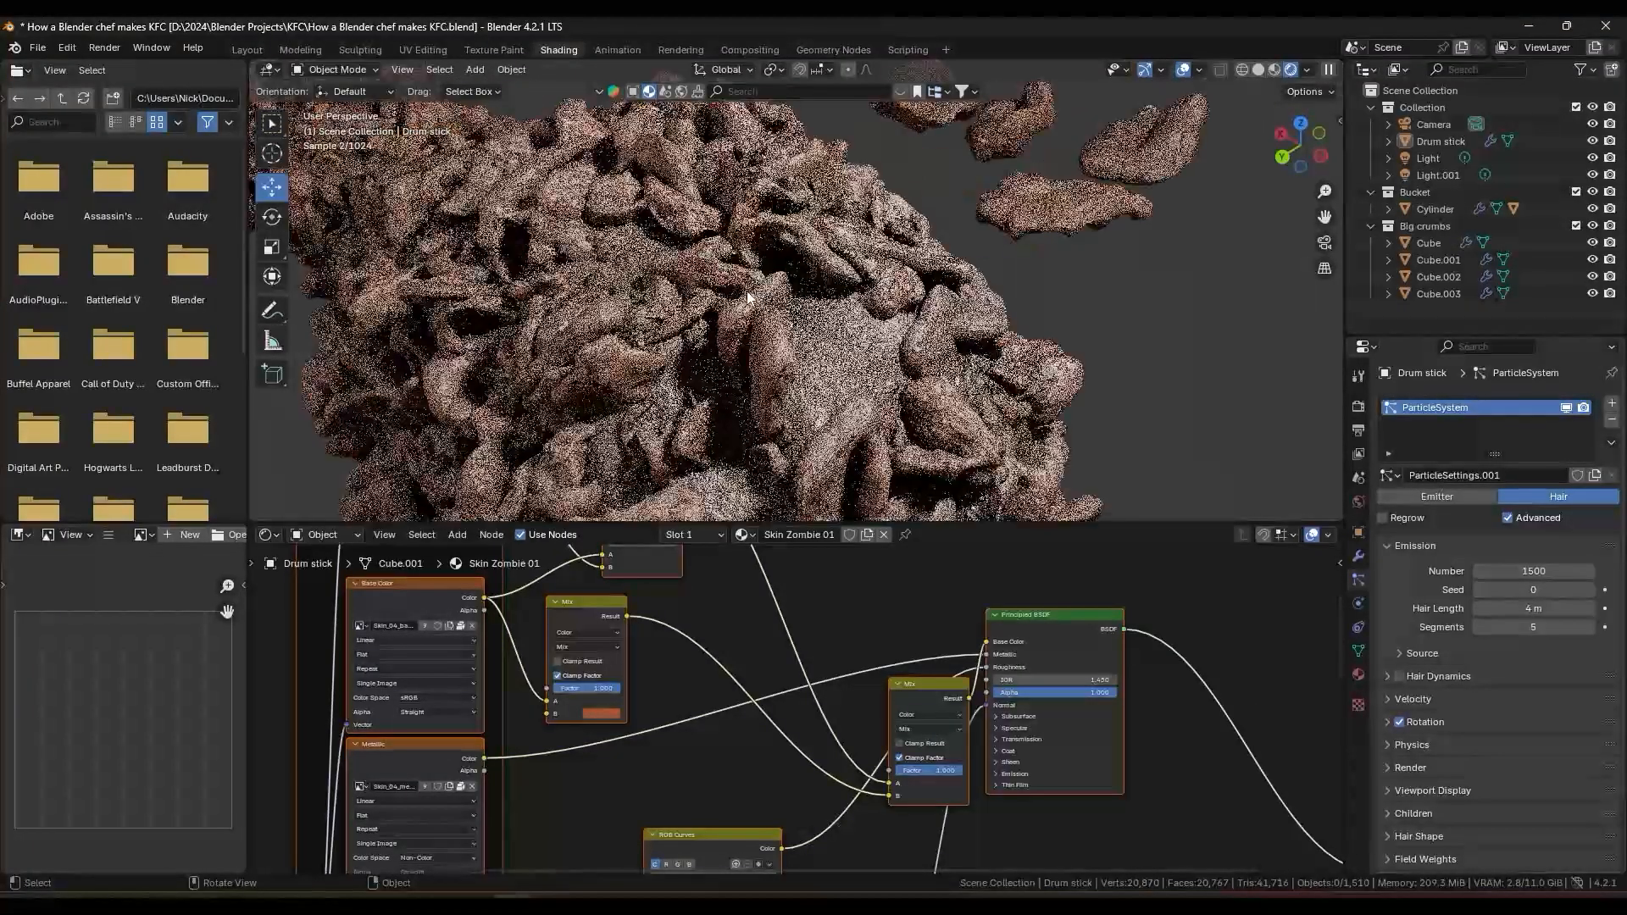
scroll(745, 292, up, 2)
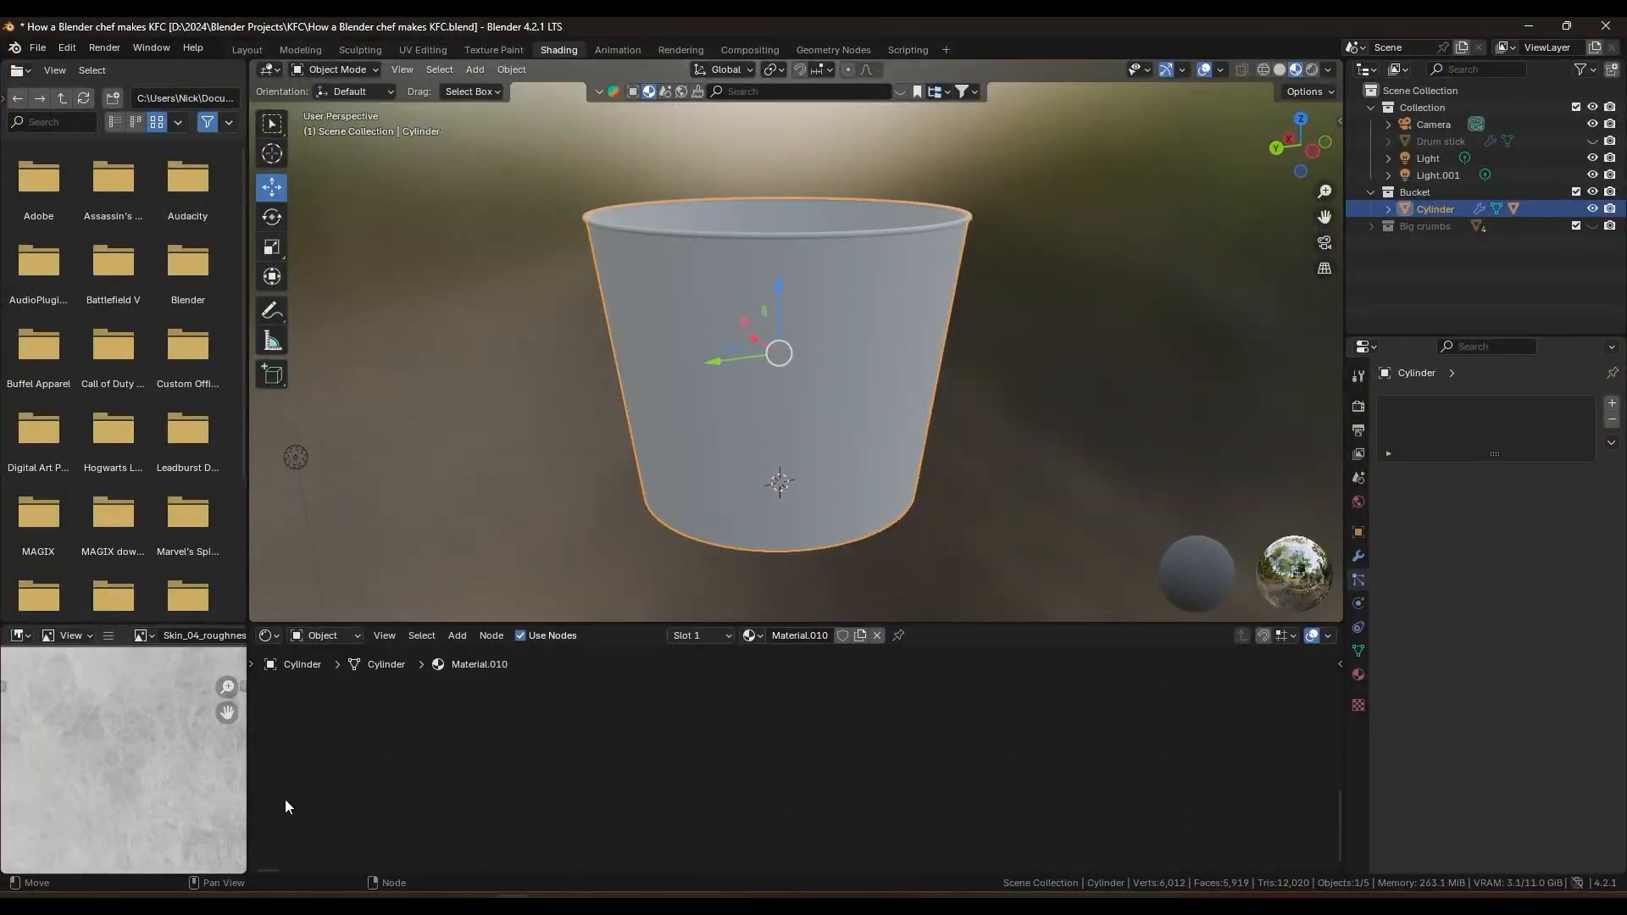
Step: Add the image KFC Bucket design.png to the bucket's material and connect its colour to the shader's Base Color
key(shift+a)
click(775, 760)
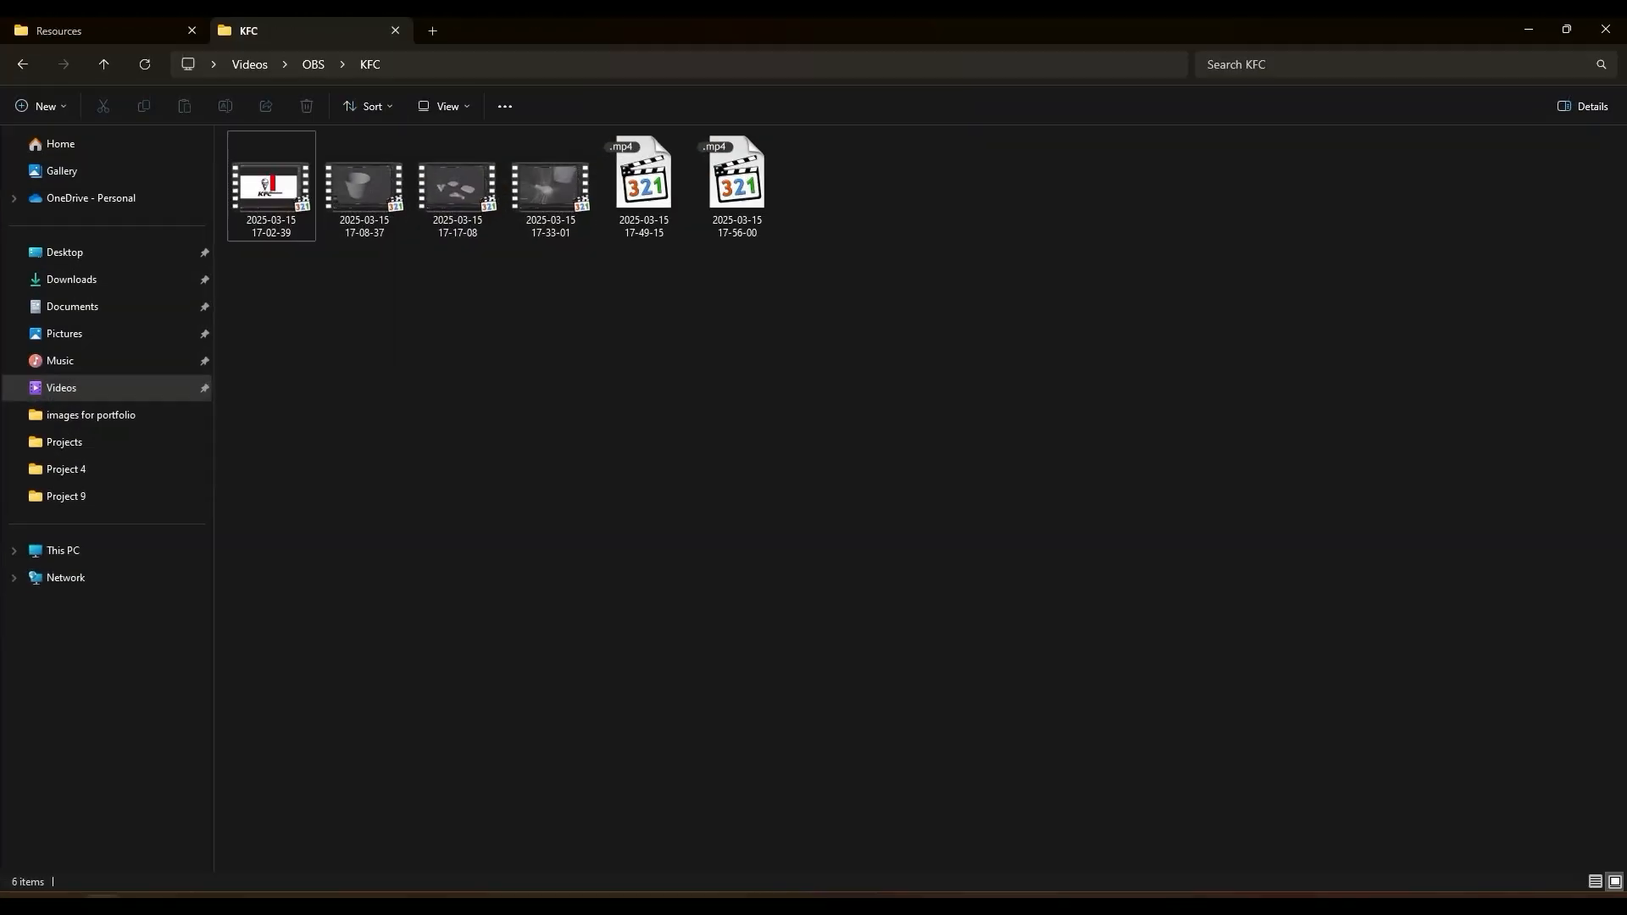
click(70, 35)
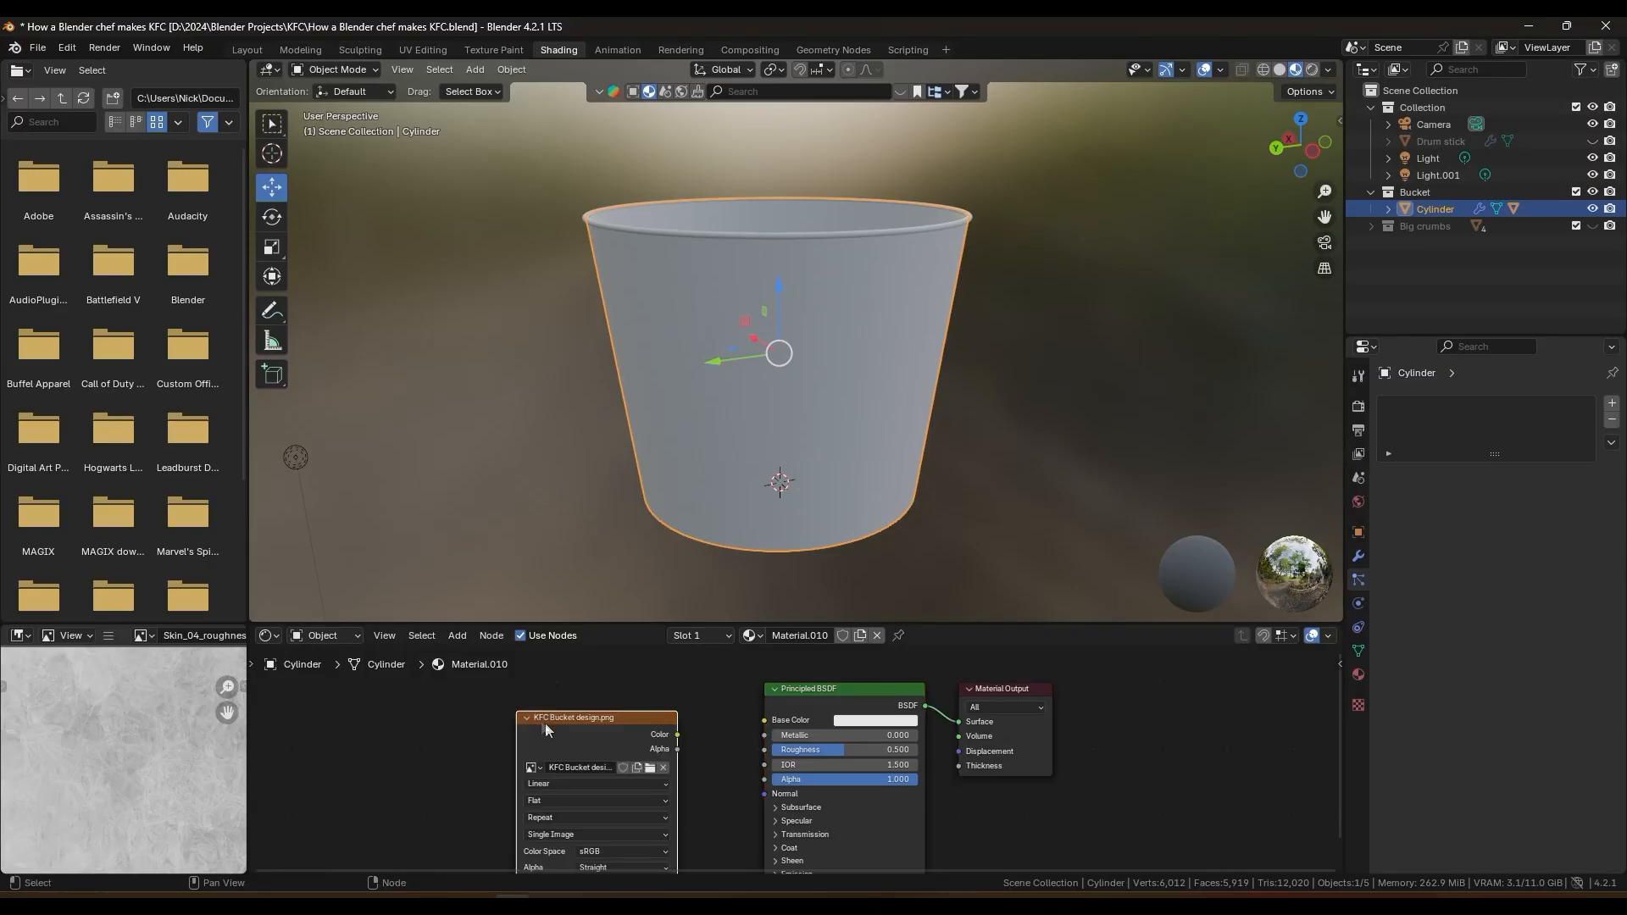
drag(752, 724, 756, 722)
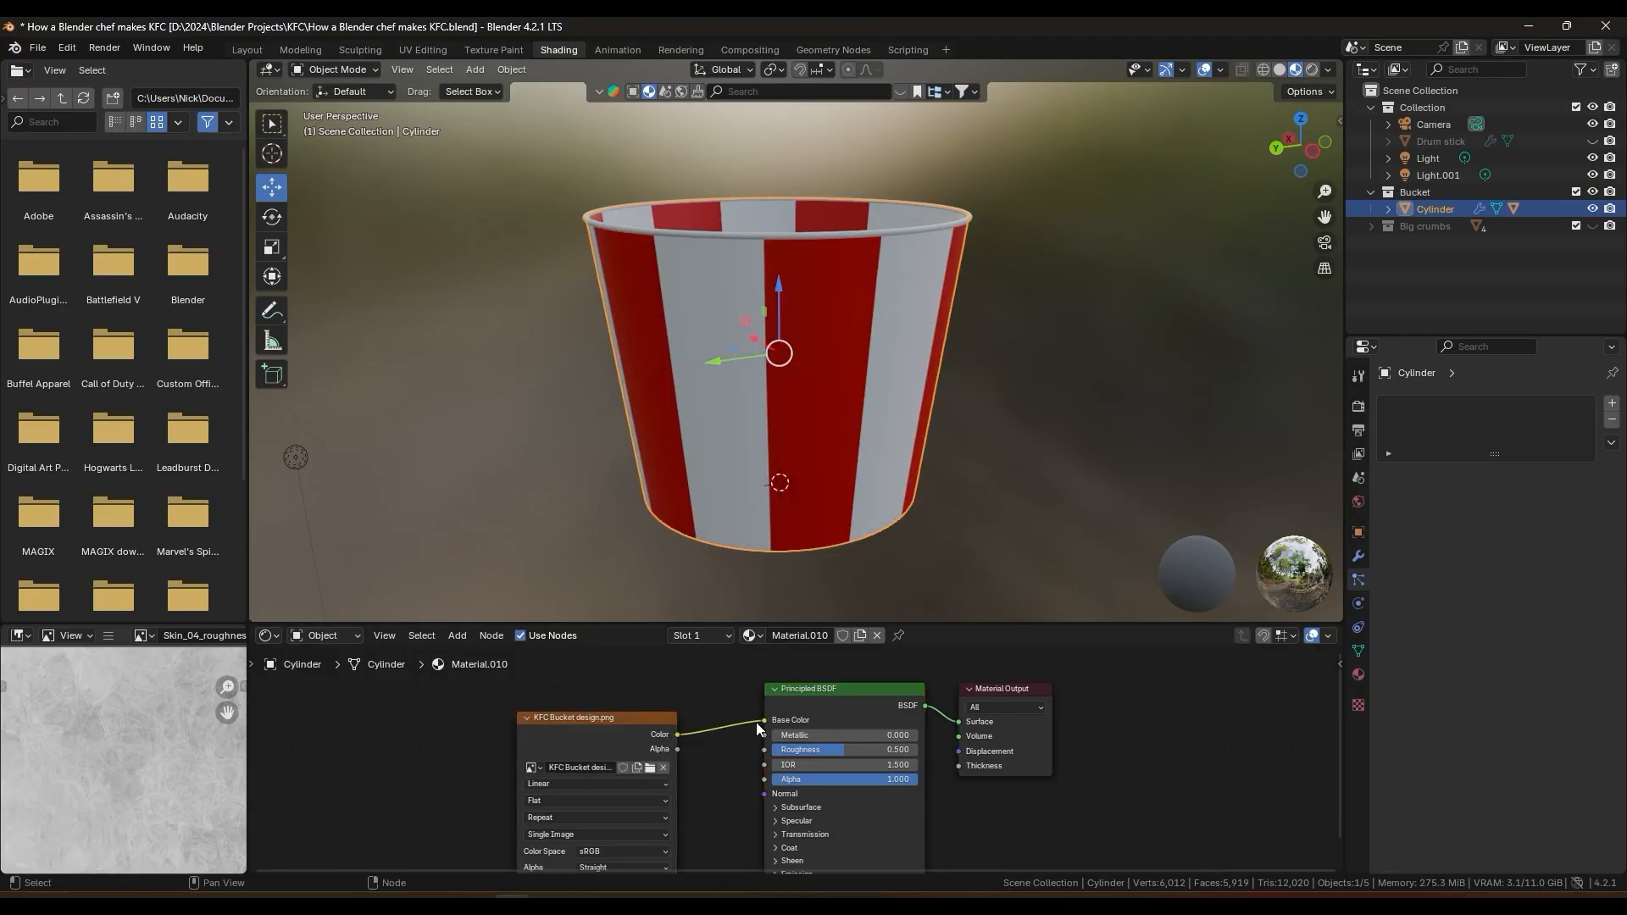
middle_drag(661, 379, 669, 392)
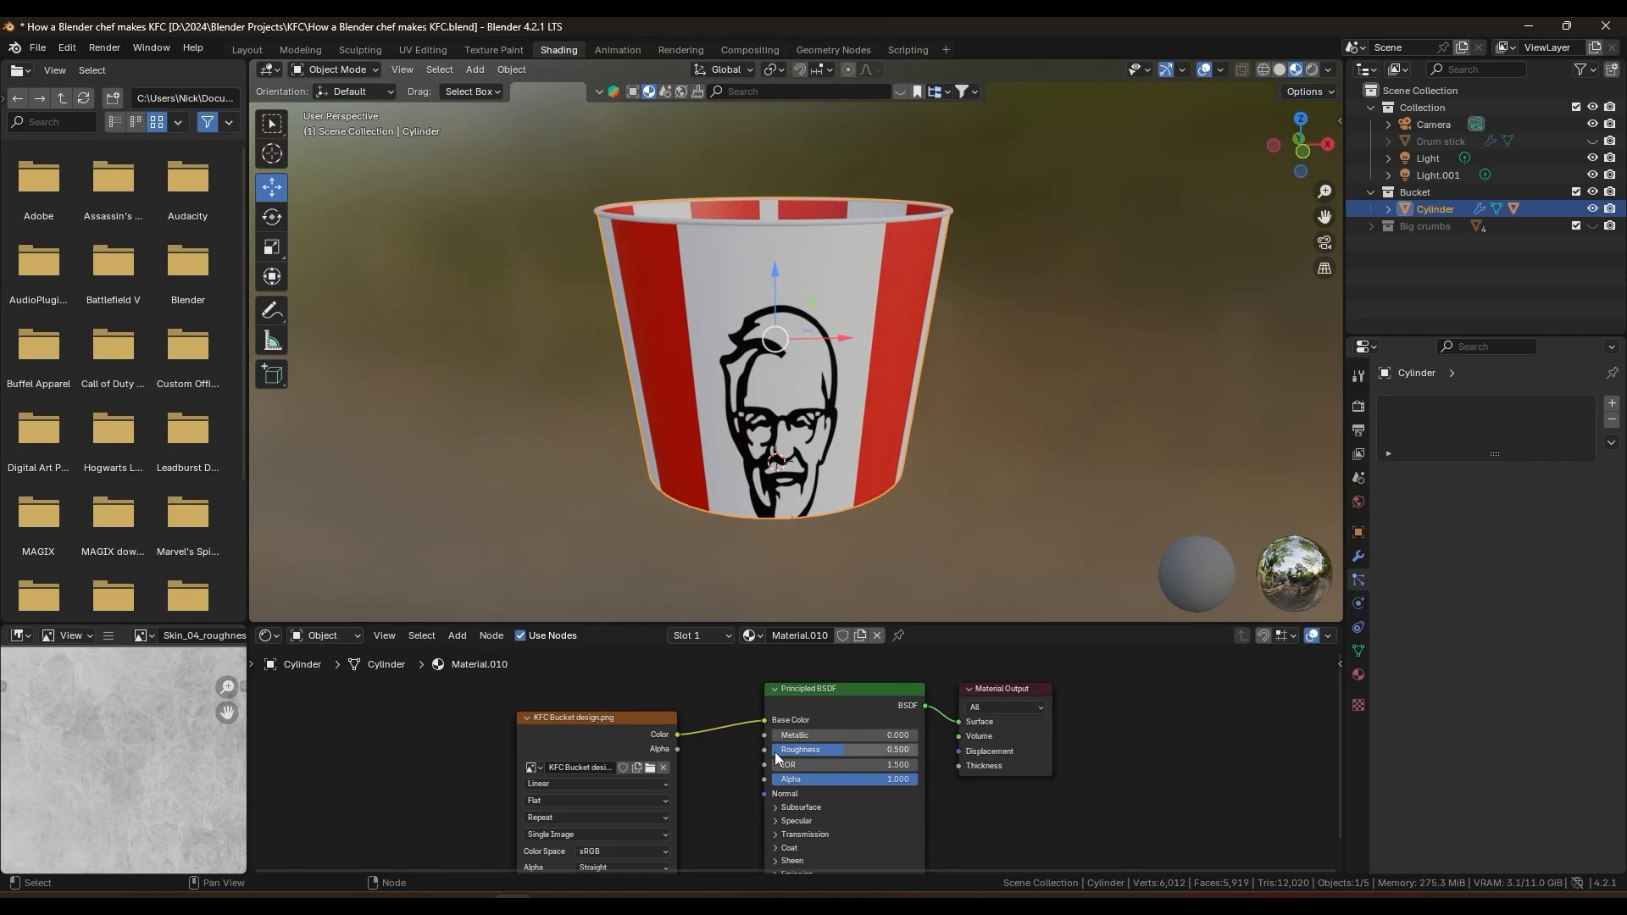
Step: Add Texture Coordinate and Mapping nodes to the bucket's design image texture
middle_drag(607, 718, 774, 695)
click(776, 693)
key(ctrl+t)
middle_drag(633, 749, 790, 717)
scroll(790, 717, up, 4)
middle_drag(789, 820, 751, 682)
drag(744, 796, 791, 813)
key(ctrl+z)
middle_drag(744, 680, 737, 744)
shift+drag(737, 712, 770, 729)
key(ctrl+z)
Step: Adjust the bucket label mapping to a Y location of 0.99 m and an X scale of 1.340, and save the file
middle_drag(718, 825, 705, 754)
mouse_move(714, 796)
mouse_down()
mouse_move(766, 796)
mouse_move(720, 779)
mouse_up()
middle_drag(701, 779, 709, 866)
drag(720, 732, 768, 732)
middle_drag(806, 414, 898, 412)
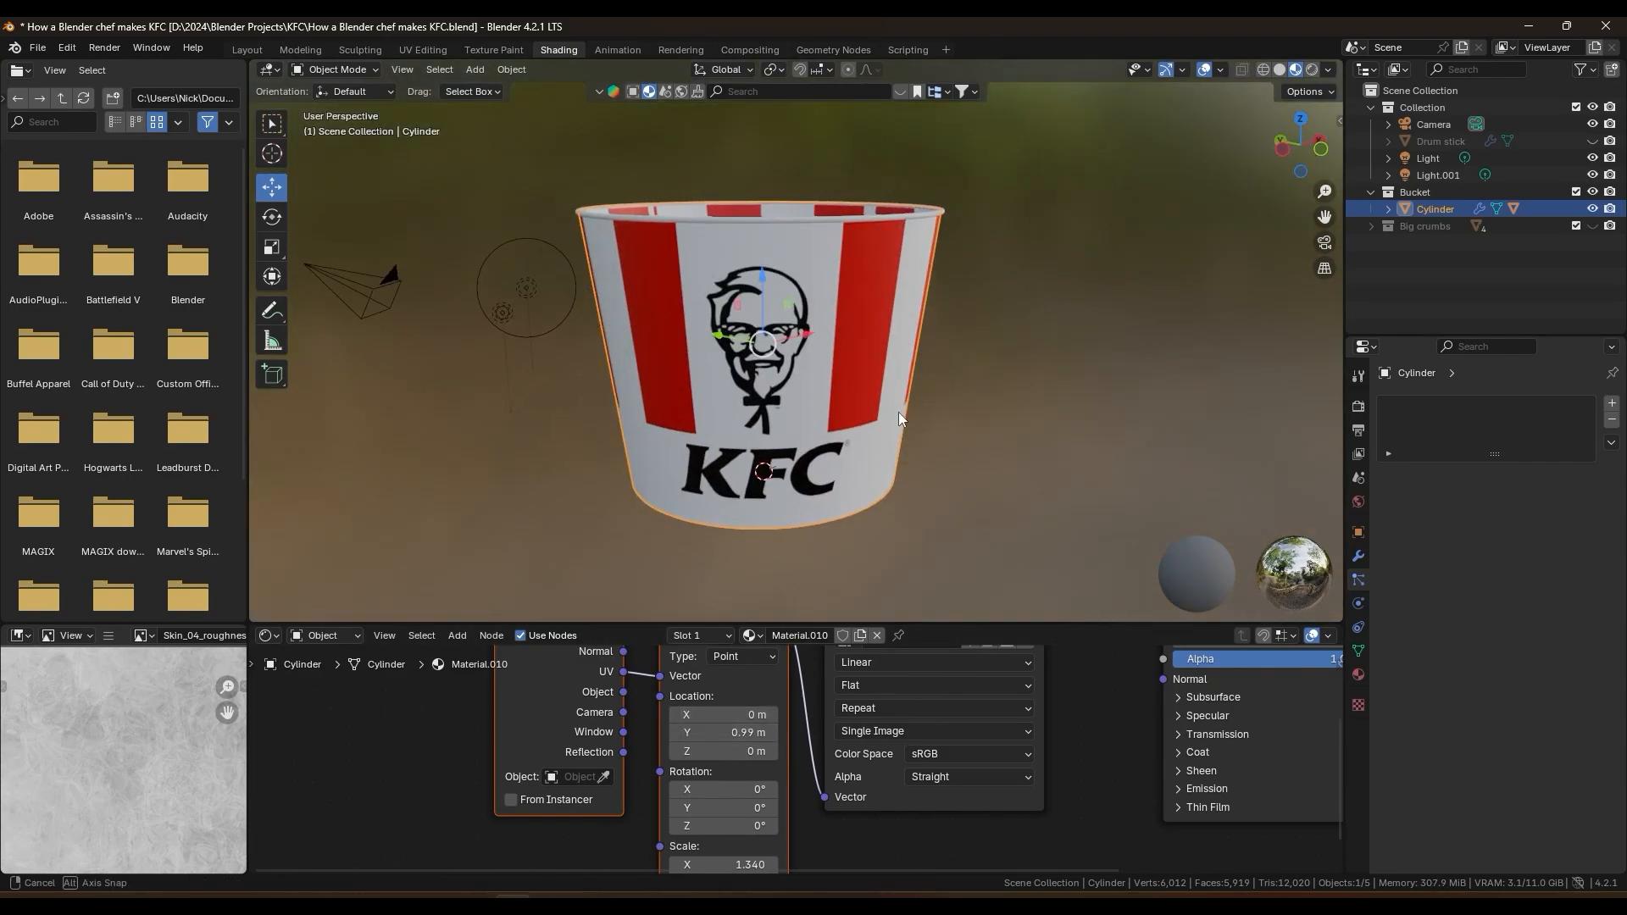
click(911, 415)
scroll(821, 466, up, 1)
key(ctrl+s)
middle_drag(744, 501, 798, 475)
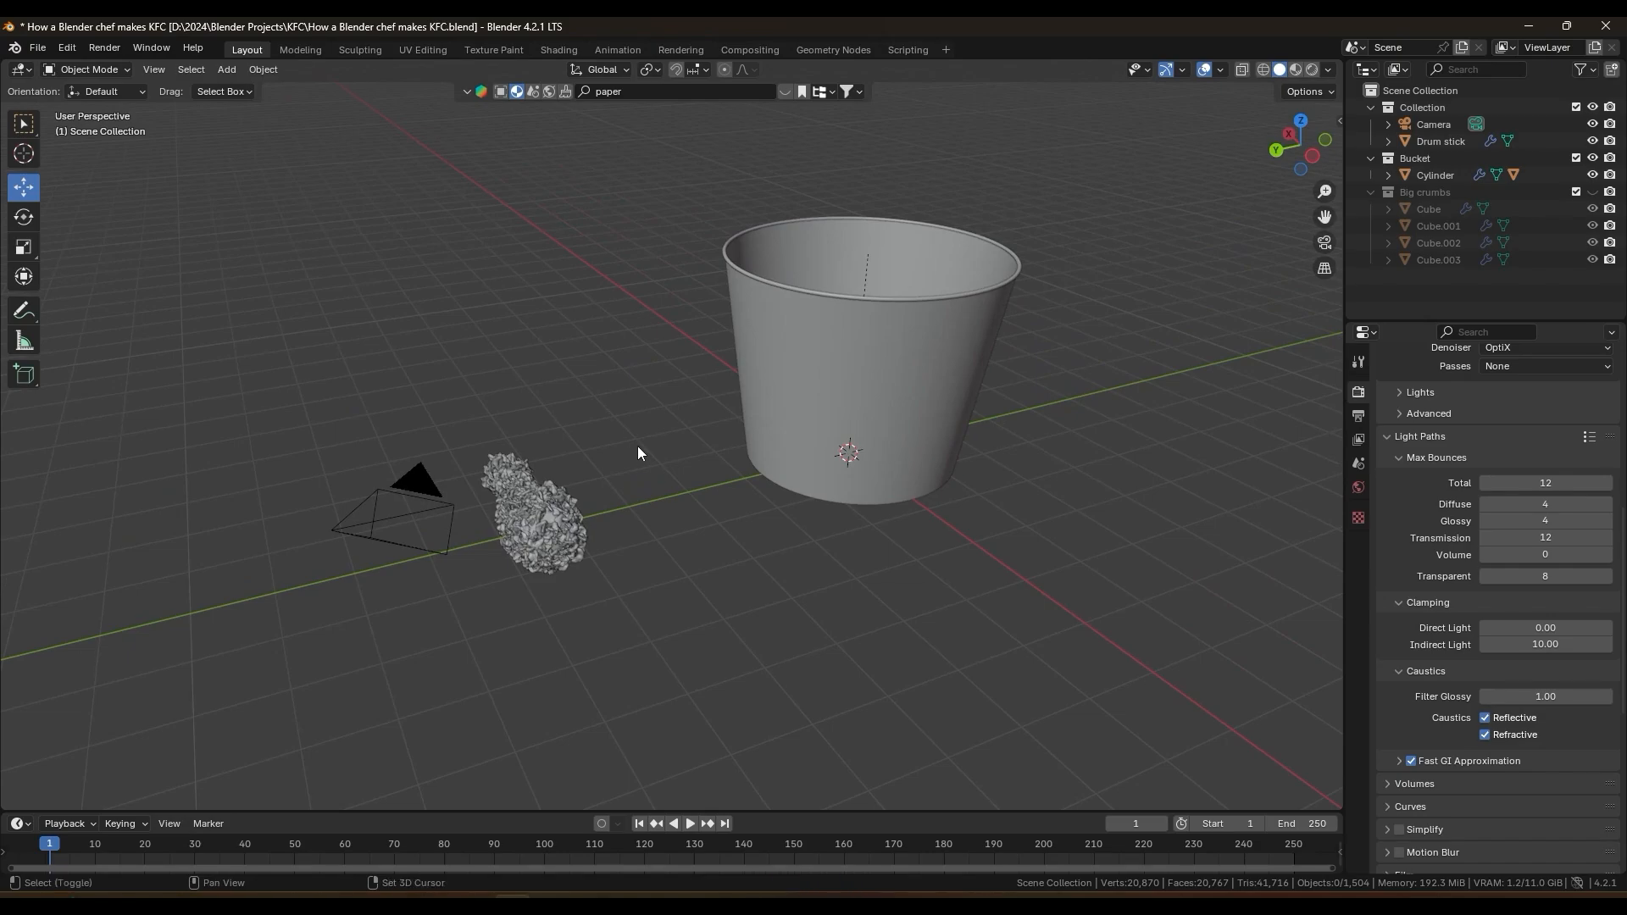
Step: Add a plane enlarged as the ground under the bucket, and tip the bucket onto its side about the X axis
key(shift+a)
mouse_move(604, 454)
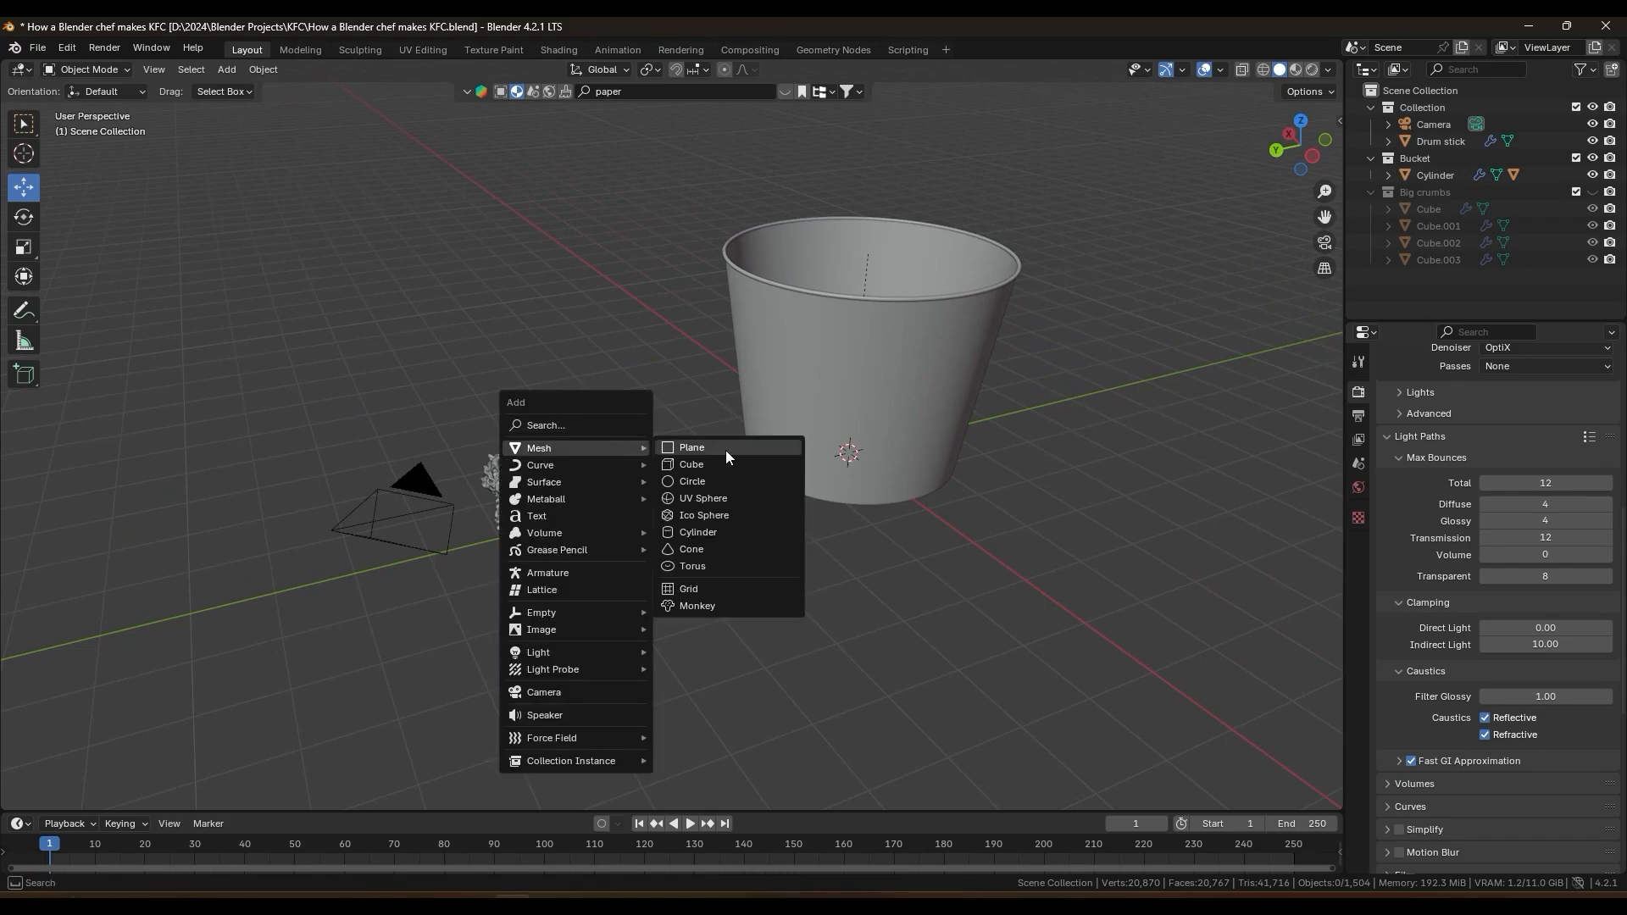
click(725, 450)
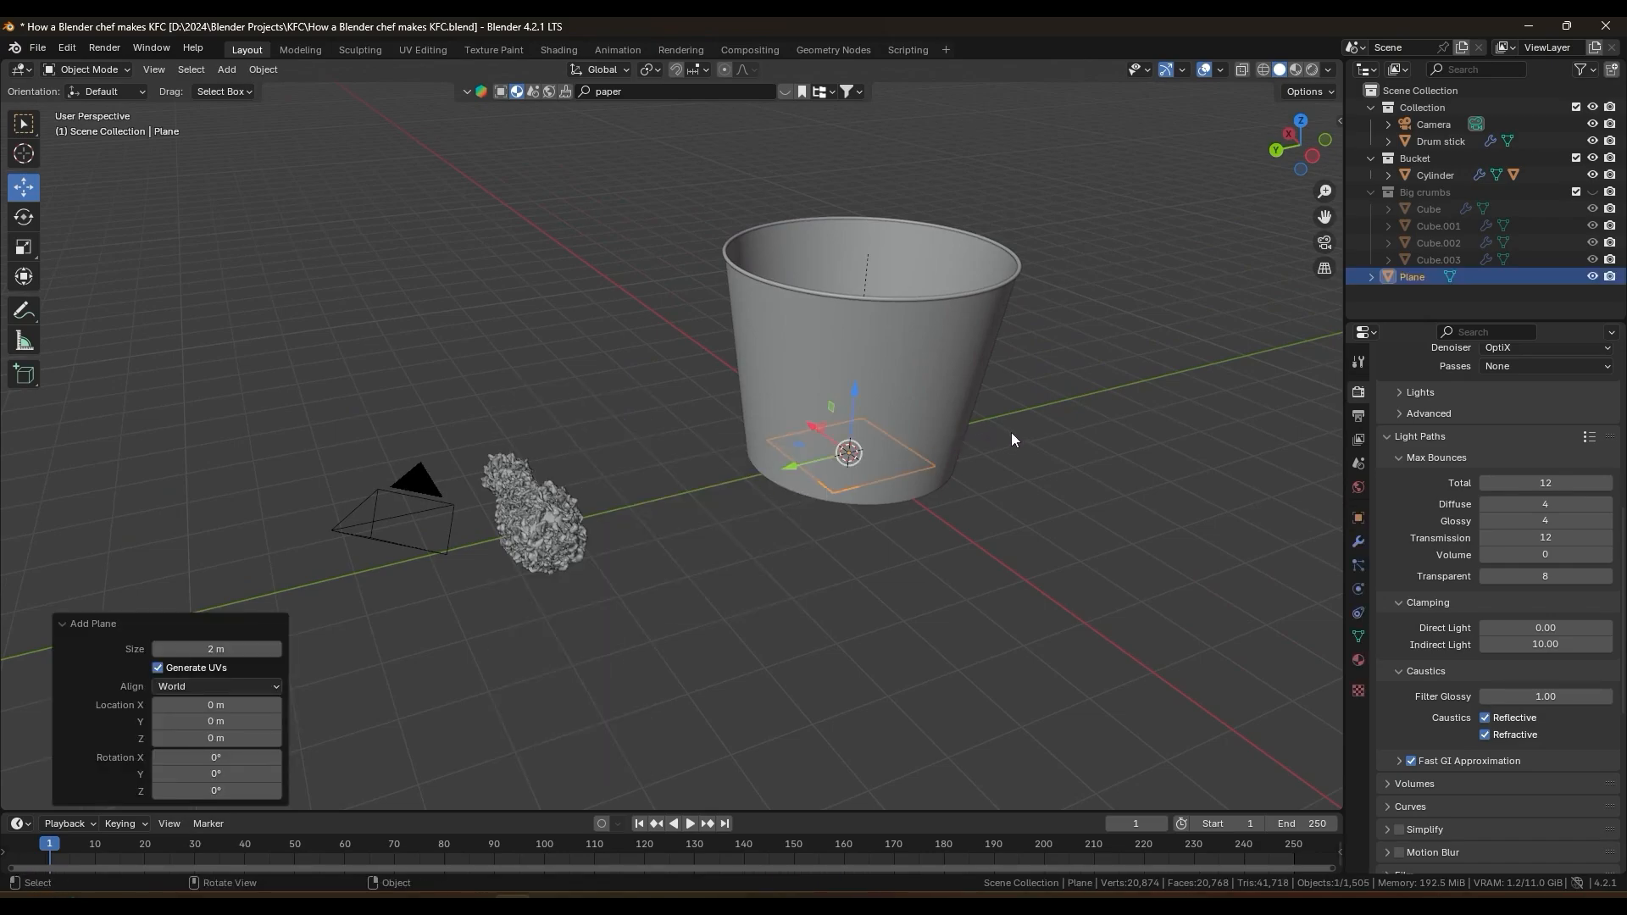
key(s)
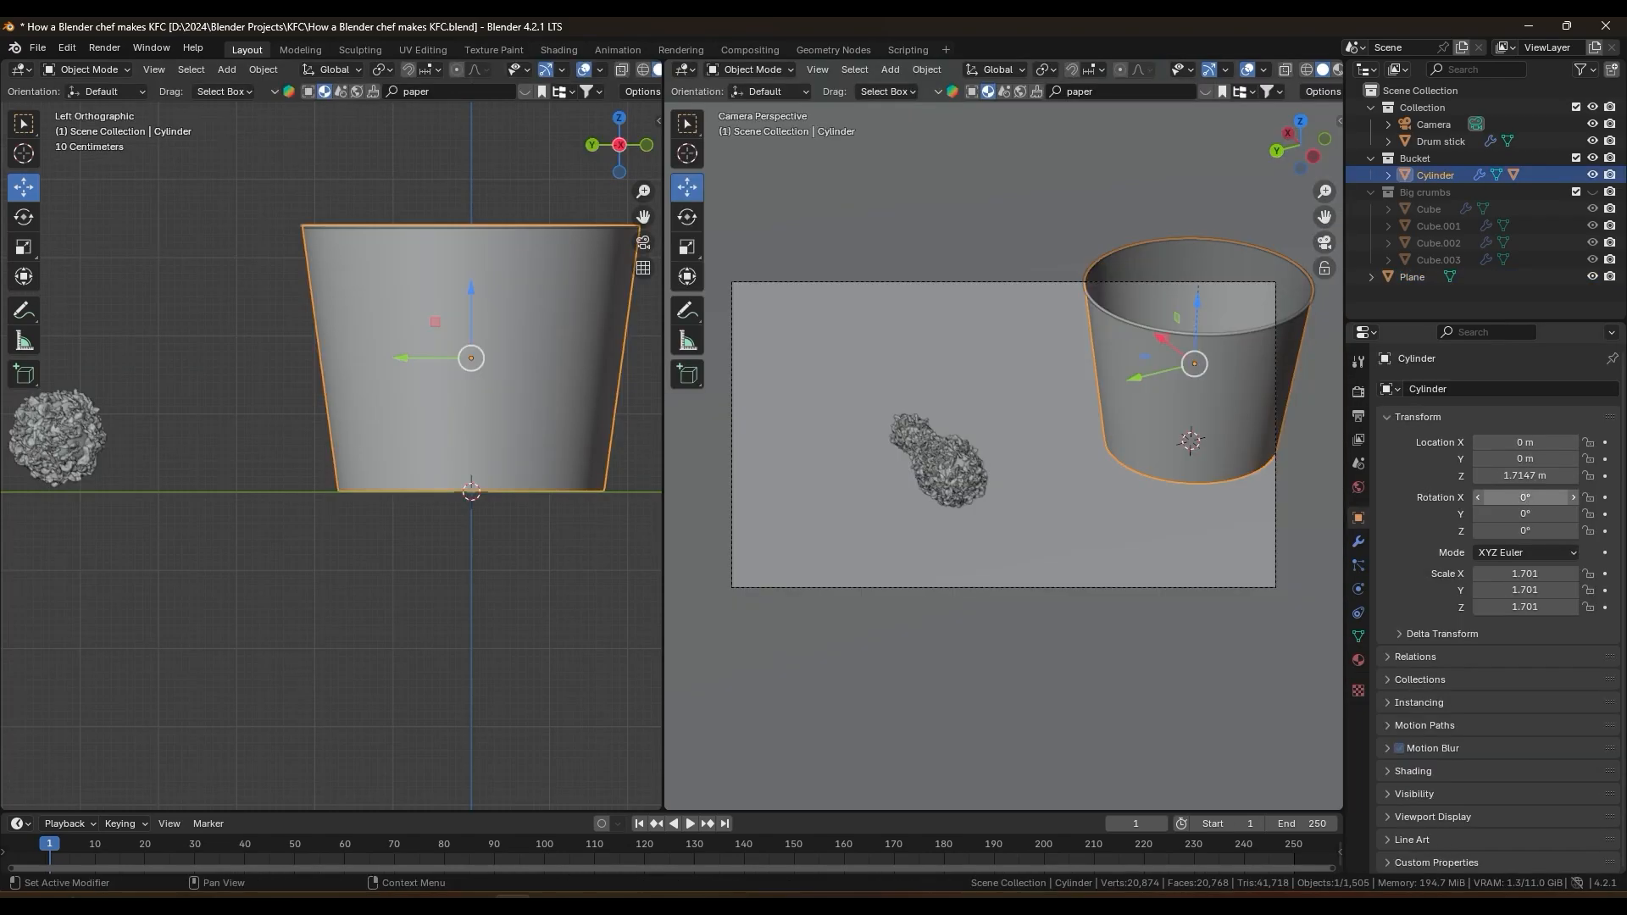
mouse_move(1525, 497)
mouse_down()
mouse_move(1491, 498)
mouse_move(1567, 497)
mouse_move(1522, 497)
mouse_up()
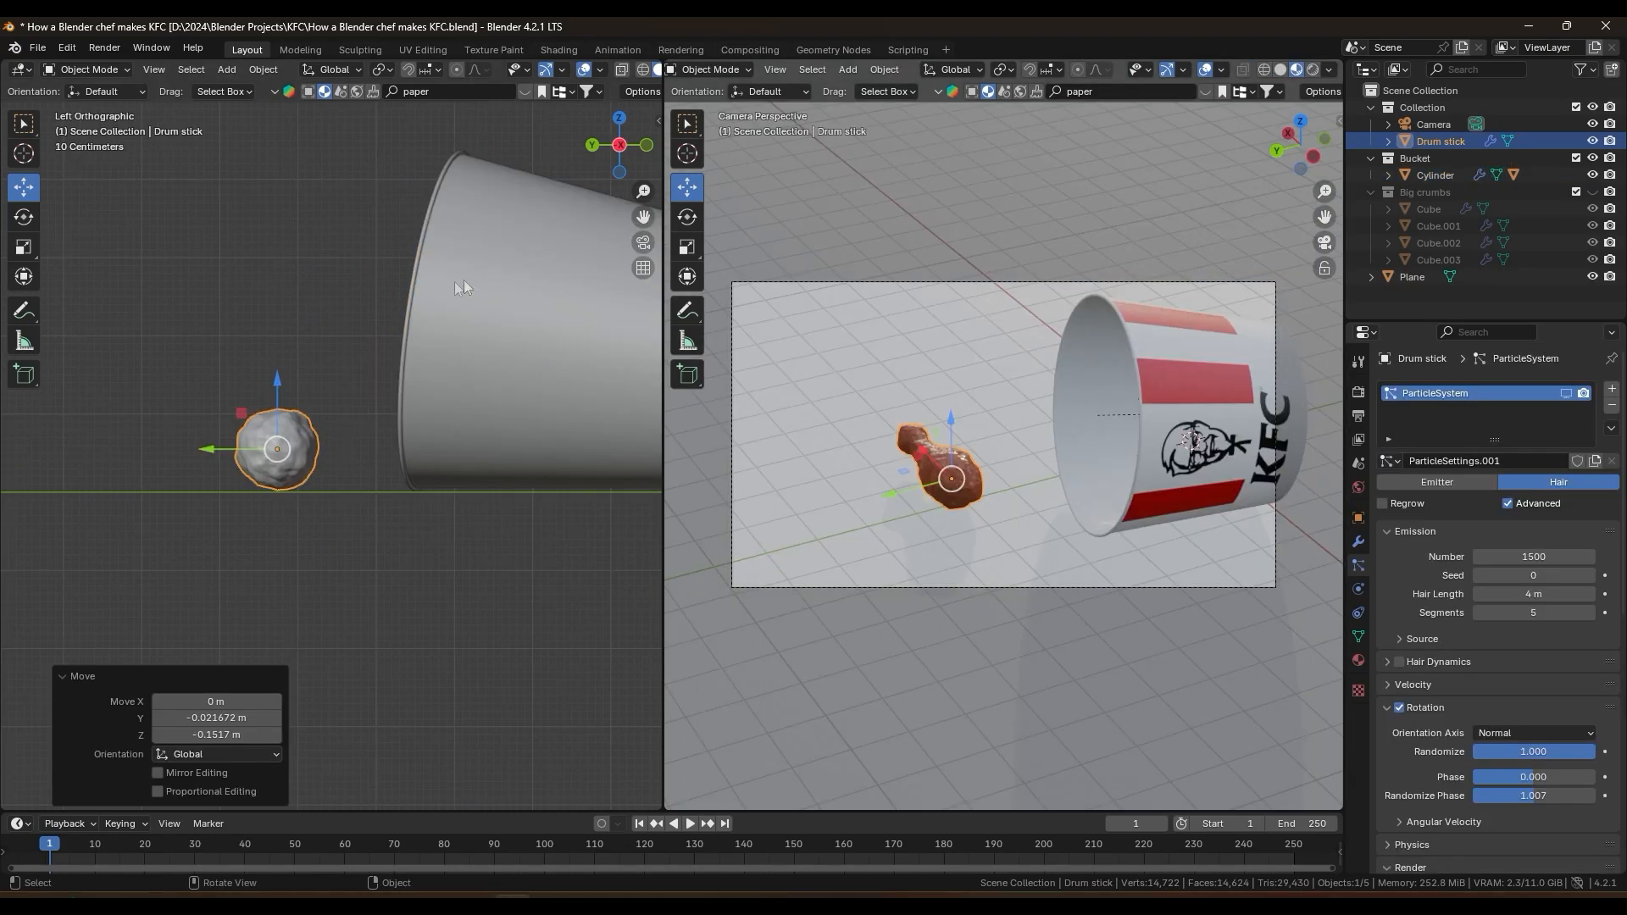
Step: Make a linked duplicate of the drumstick and move it into the bucket's opening
key(shift+d)
click(602, 275)
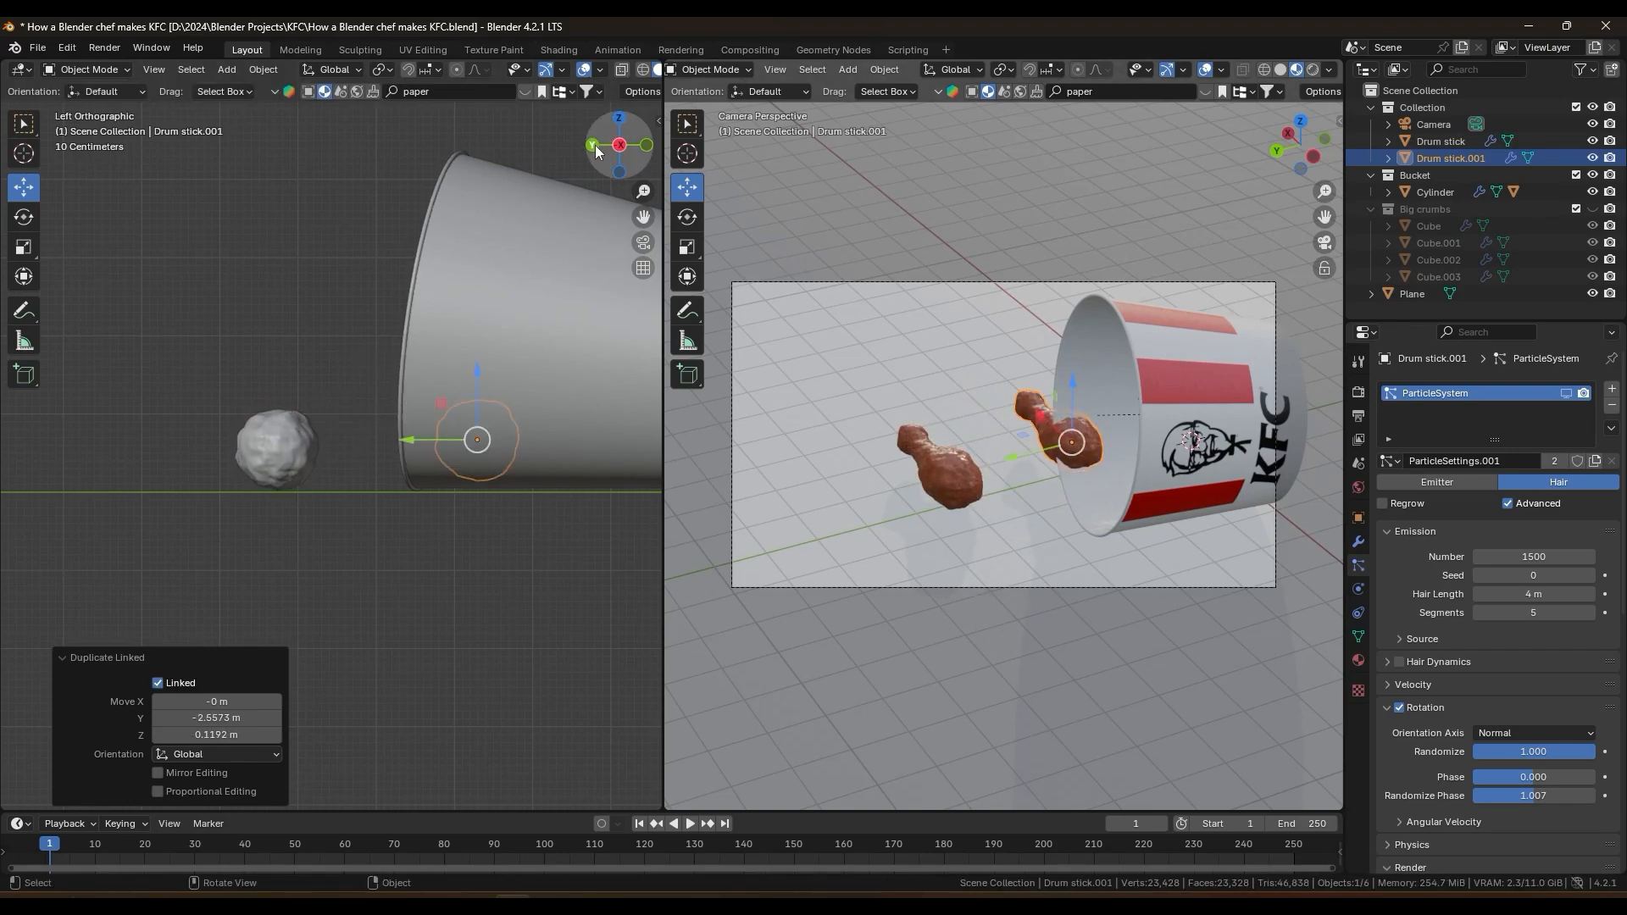
click(592, 145)
key(g)
click(556, 324)
Step: Rotate the duplicated drumstick -90° about Z and refine its position and tilt at the bucket's mouth
text(r)
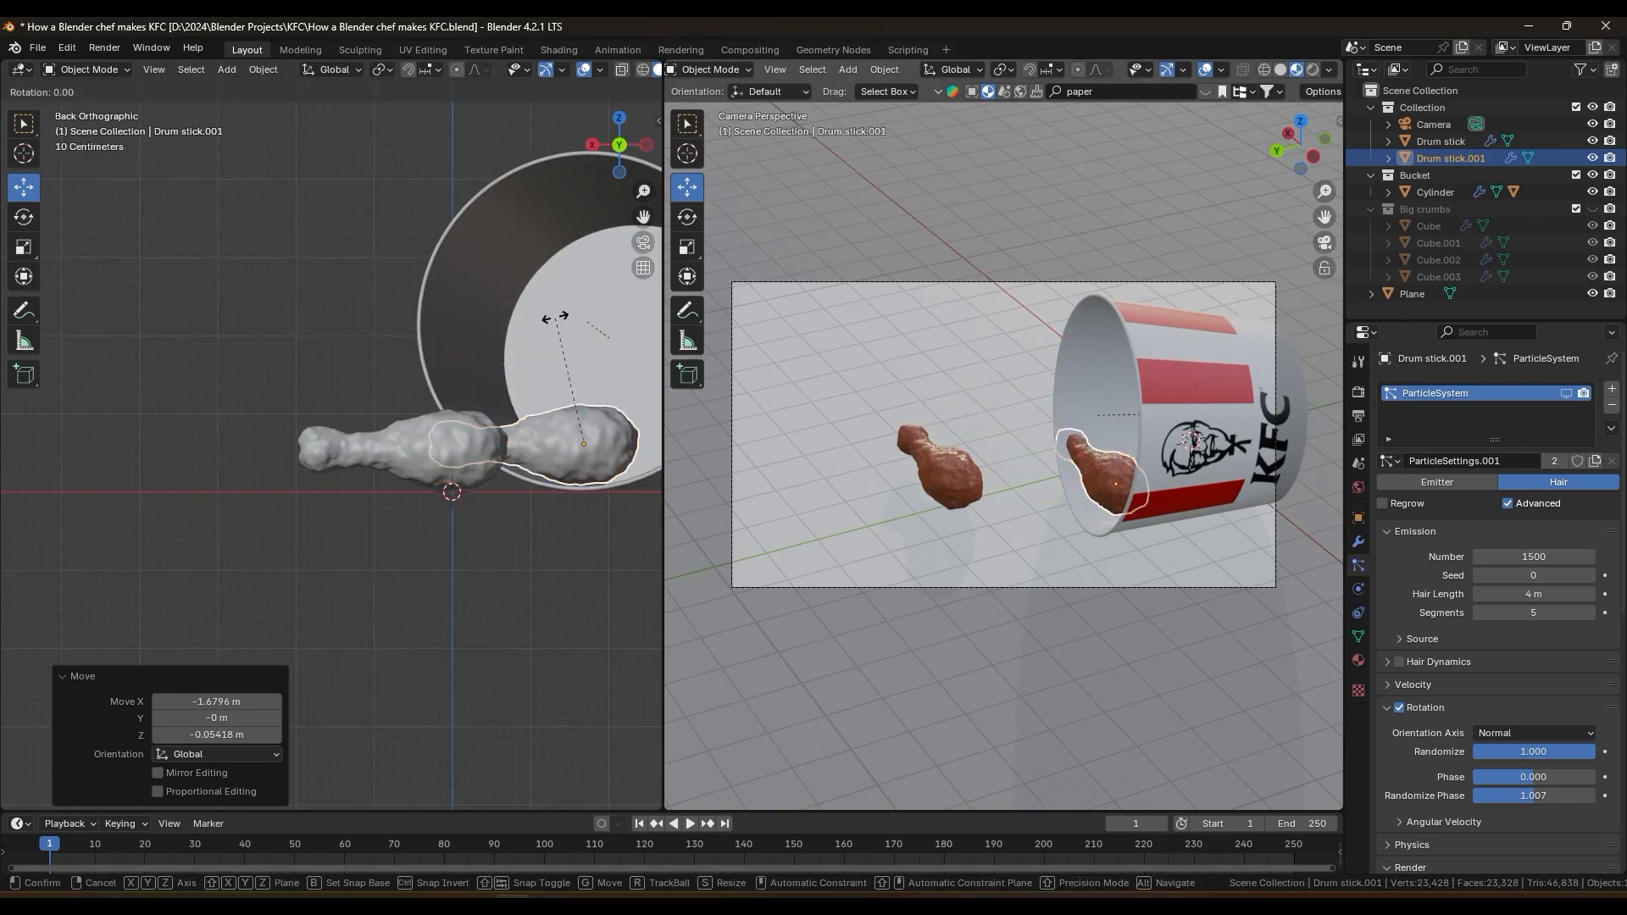
text(z90)
text(-)
key(Return)
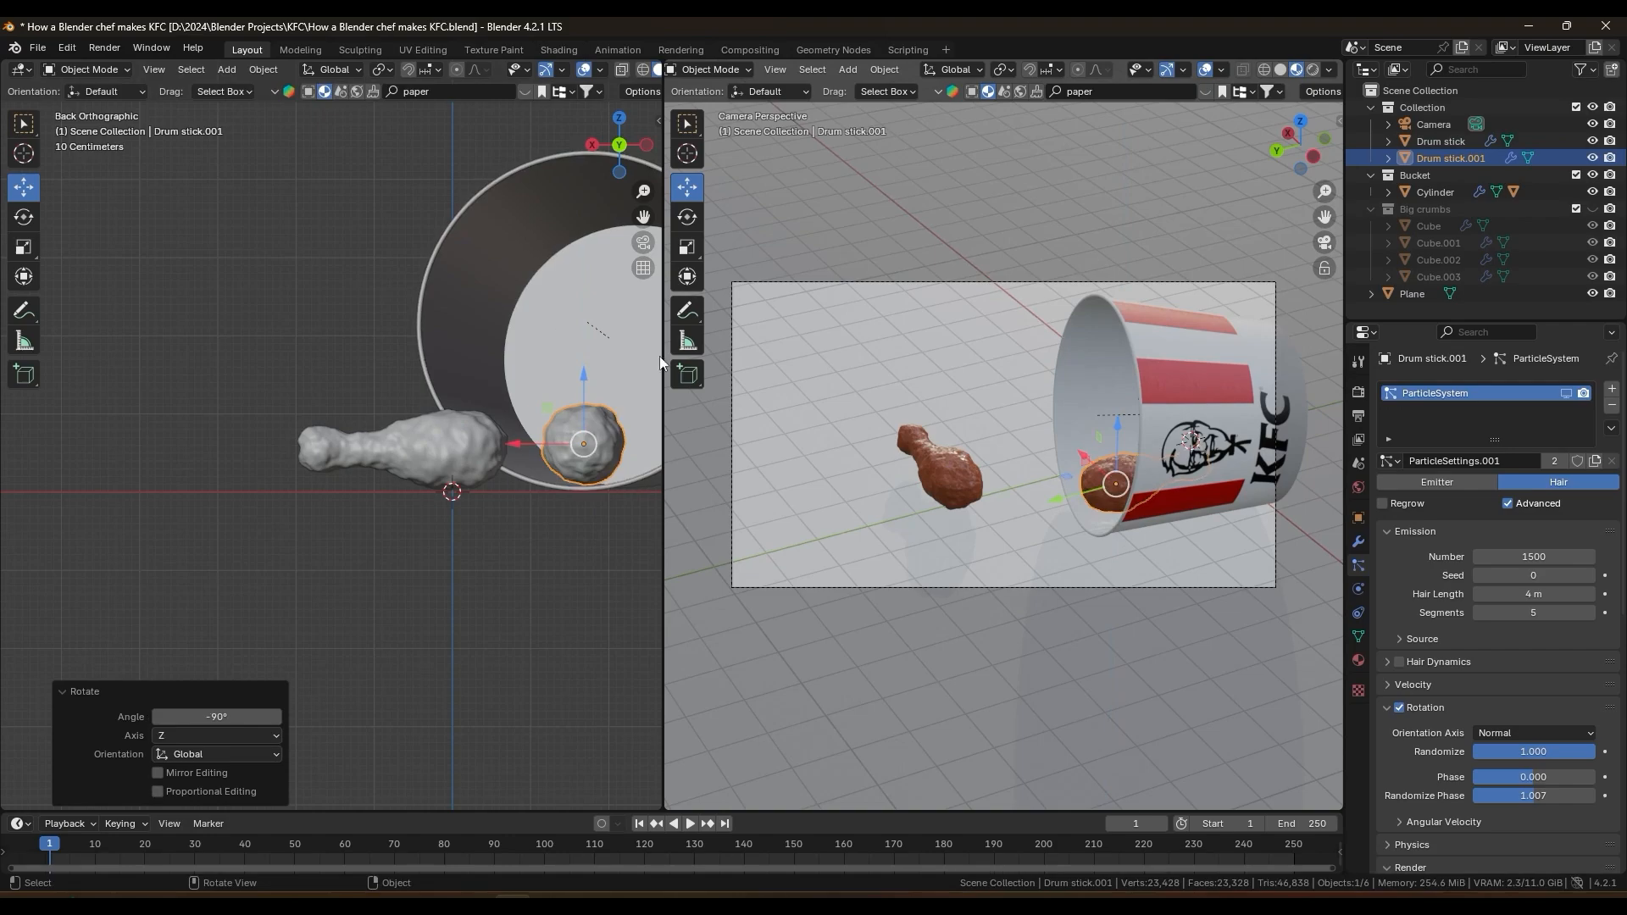
middle_drag(509, 356, 381, 402)
scroll(423, 381, up, 3)
drag(440, 356, 352, 369)
click(628, 152)
key(r)
click(532, 252)
shift+drag(532, 253, 462, 269)
Step: Make another linked duplicate of the drumstick and place it above the first one in the bucket's opening
key(alt+d)
click(520, 268)
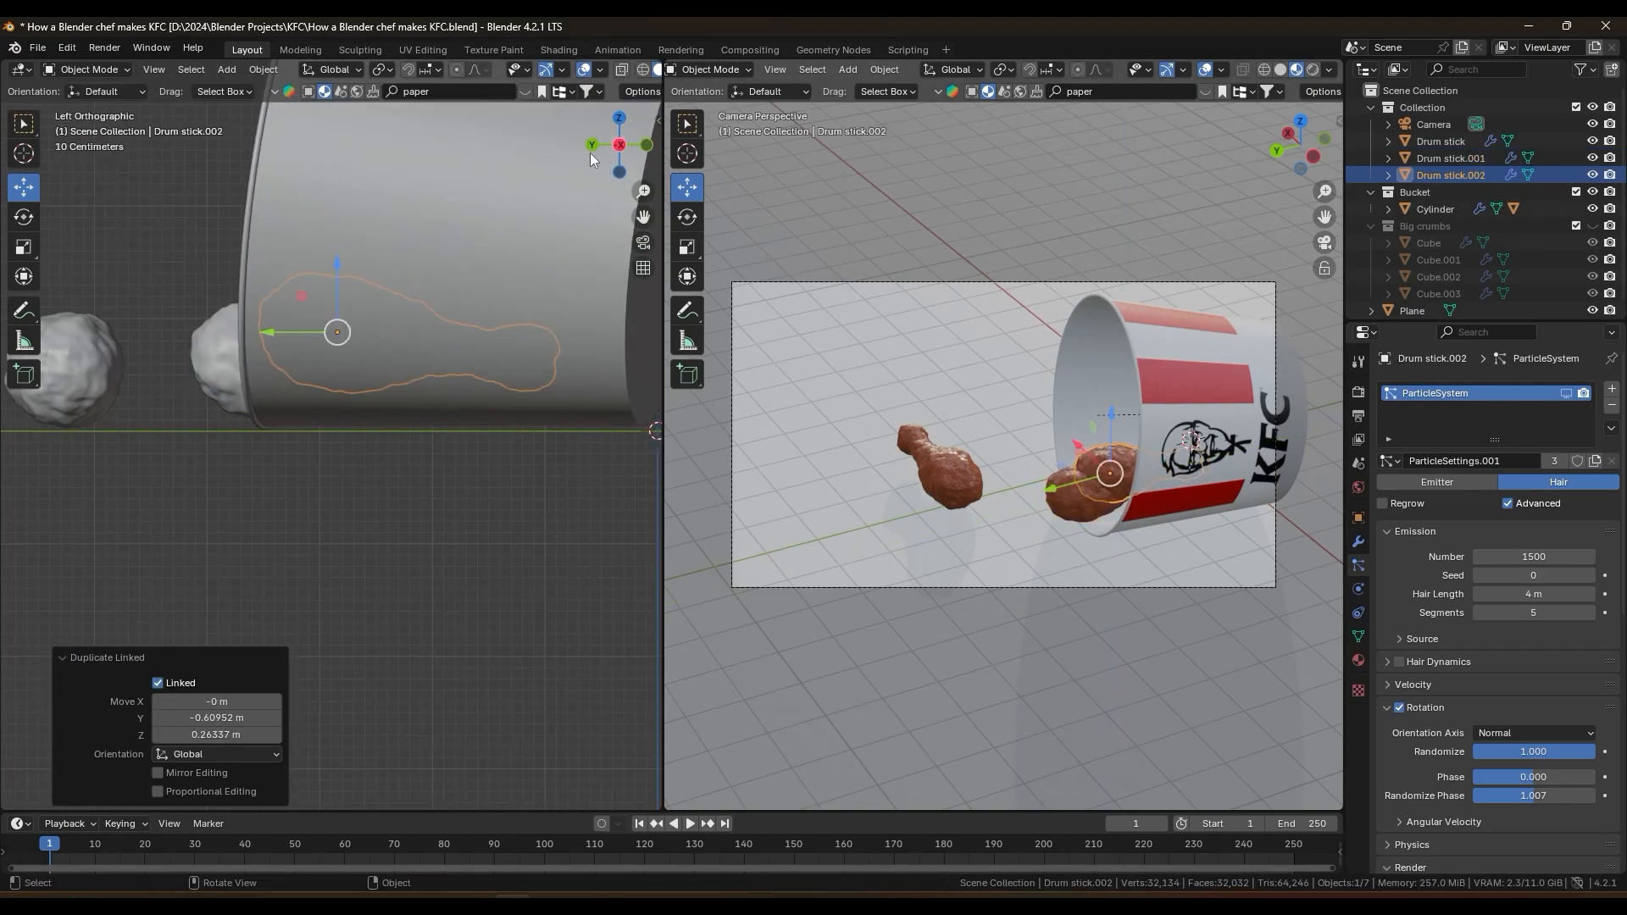
click(591, 145)
key(g)
click(348, 241)
Step: Tilt the upper drumstick in the bucket's opening and turn it about -51.3° around Z
key(r)
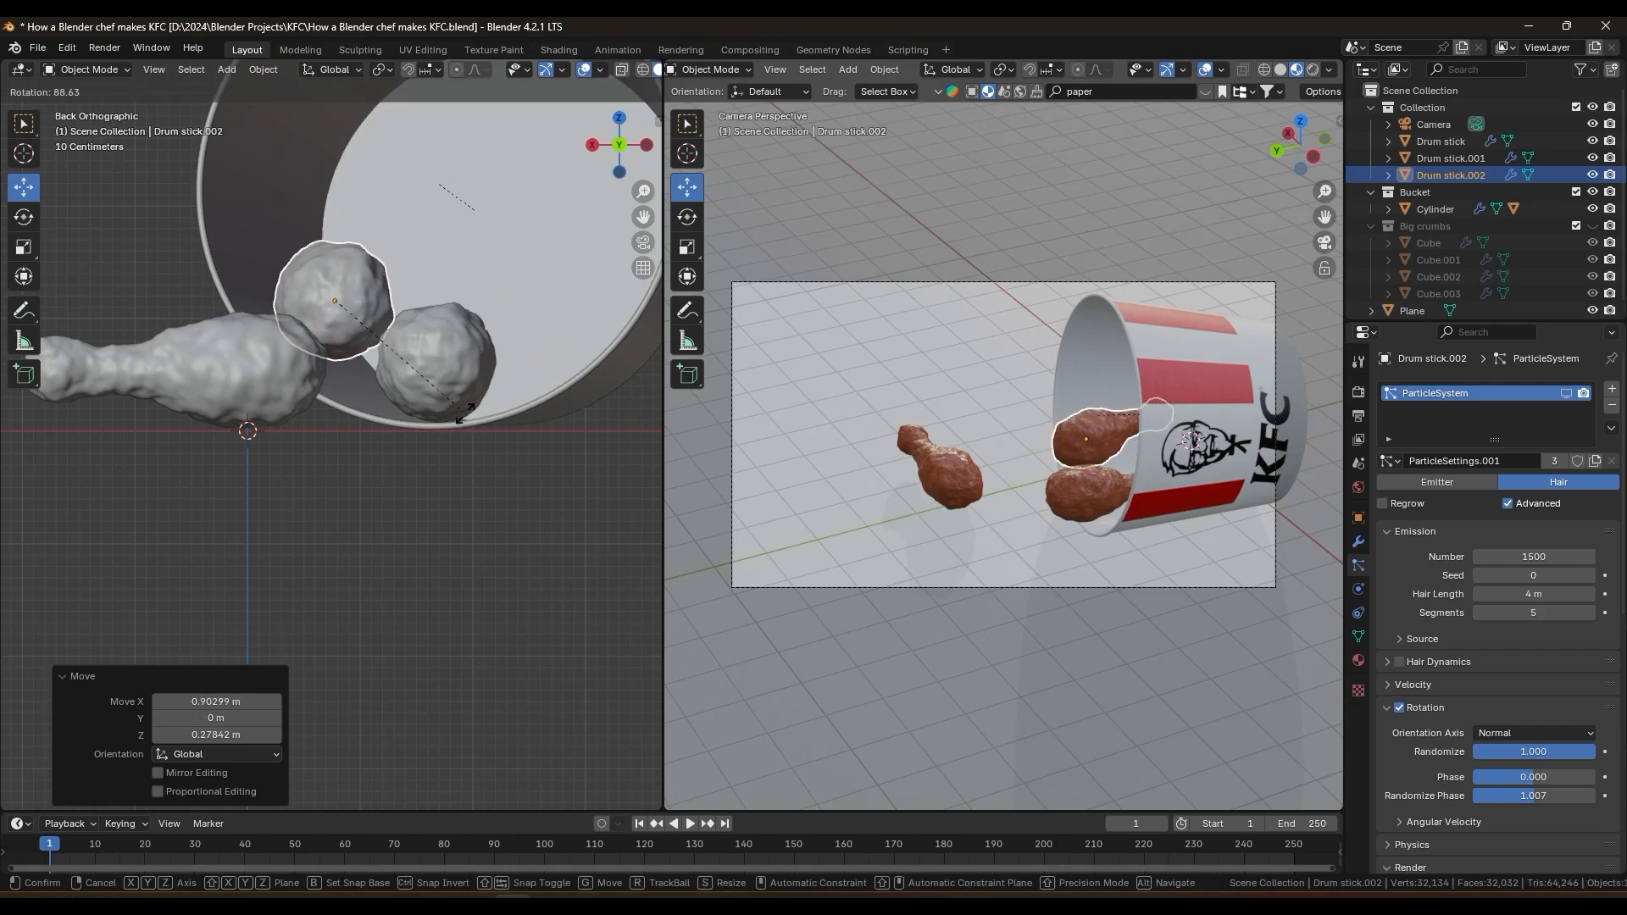
click(433, 297)
middle_drag(471, 106, 442, 177)
click(23, 218)
drag(377, 346, 334, 349)
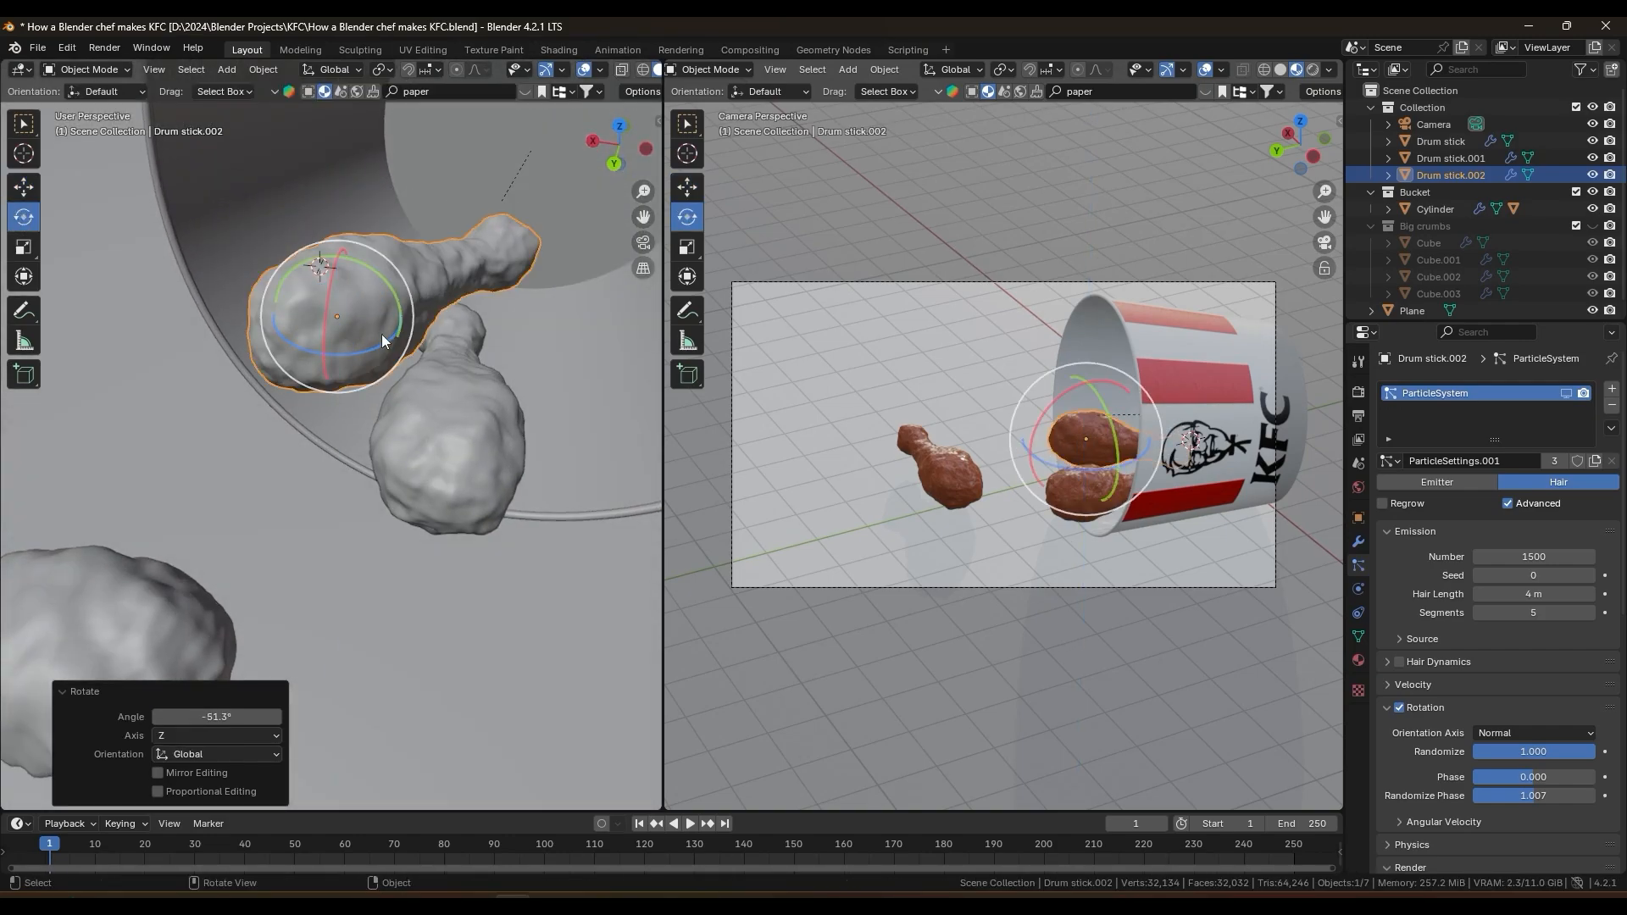
drag(391, 264, 404, 284)
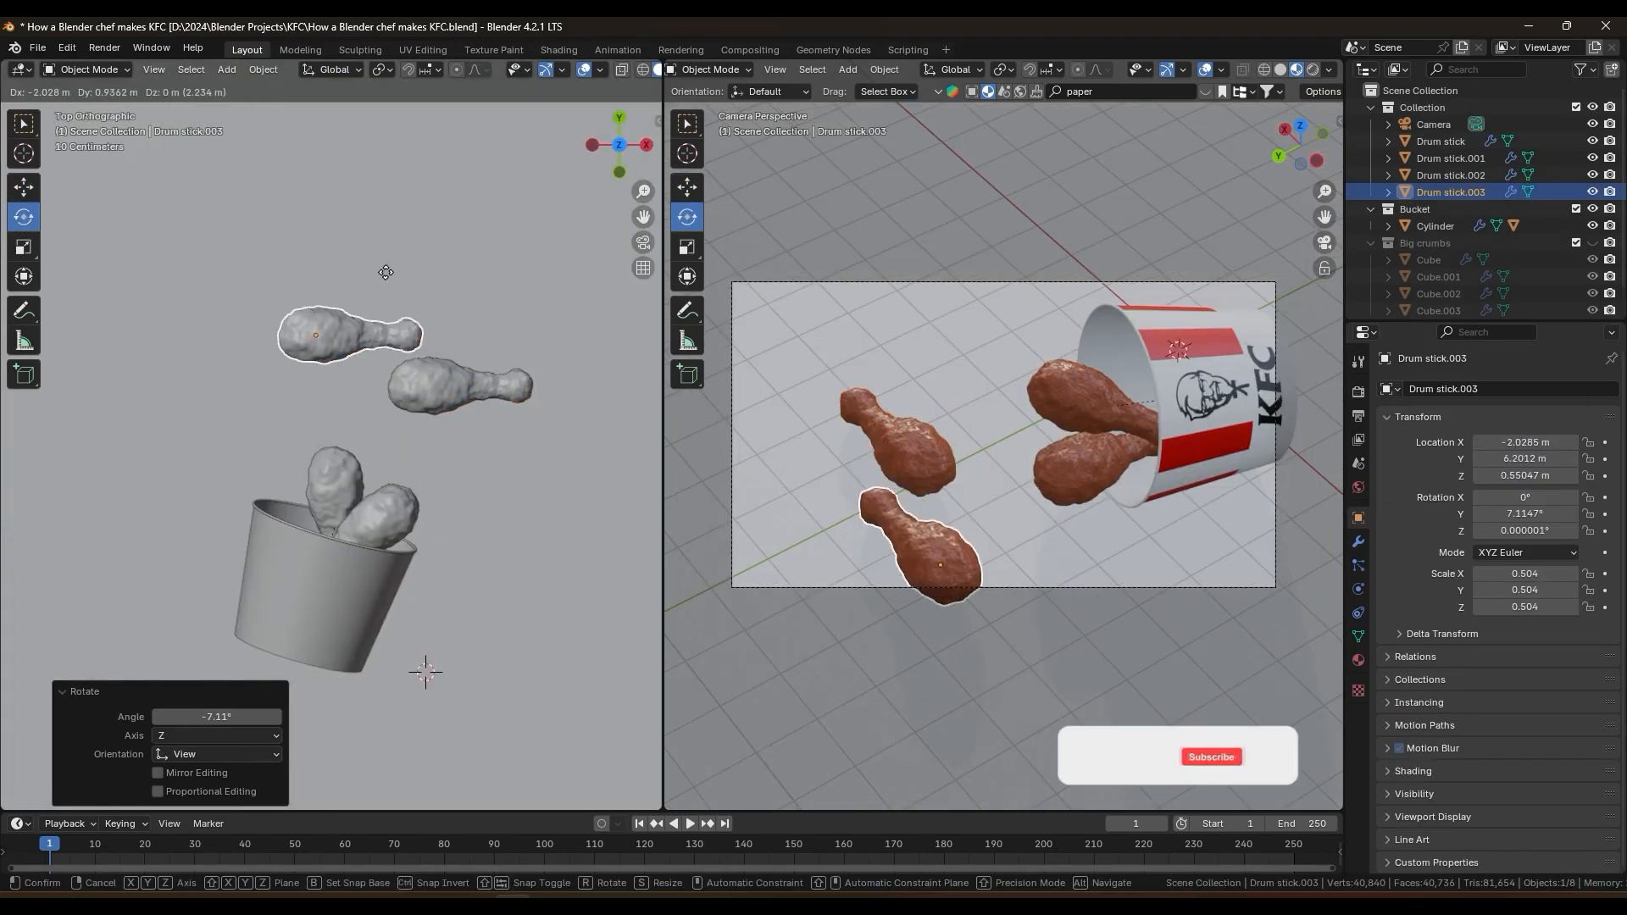
Step: Place the fourth drumstick on the ground in front of the bucket, rotated about 255° around the vertical, and save the file
click(281, 316)
key(r)
click(521, 271)
scroll(508, 410, down, 3)
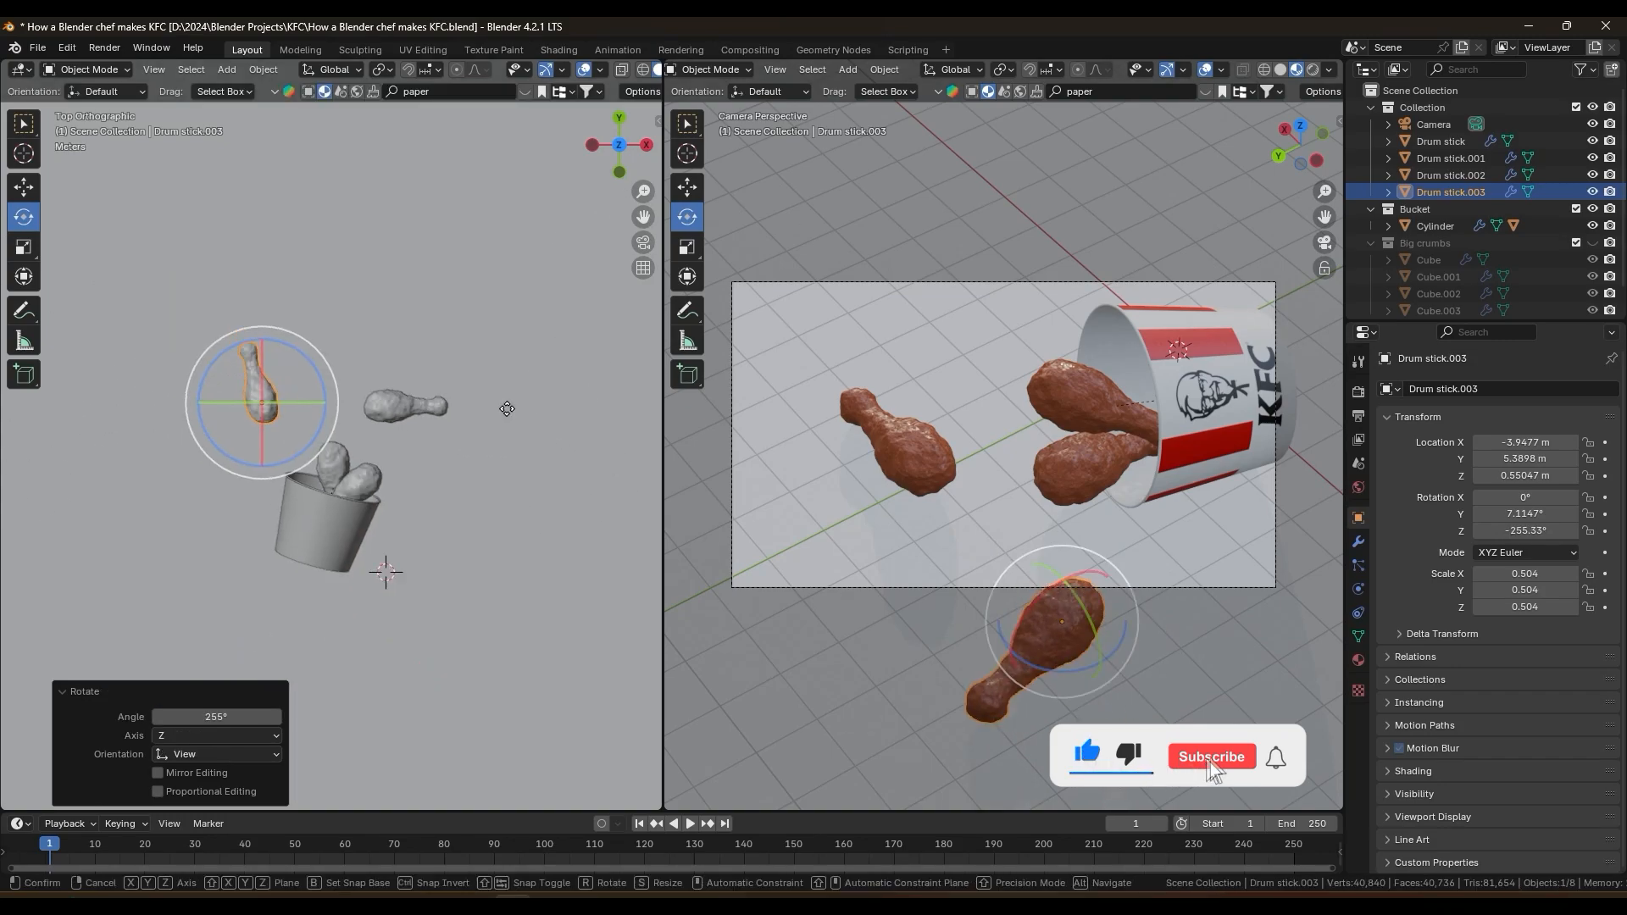
key(g)
click(552, 400)
key(ctrl+s)
Step: Add a cube, move it above the drumsticks and scale it down to about 0.122
middle_drag(415, 441, 564, 188)
scroll(564, 188, up, 3)
click(560, 191)
middle_drag(440, 288, 442, 444)
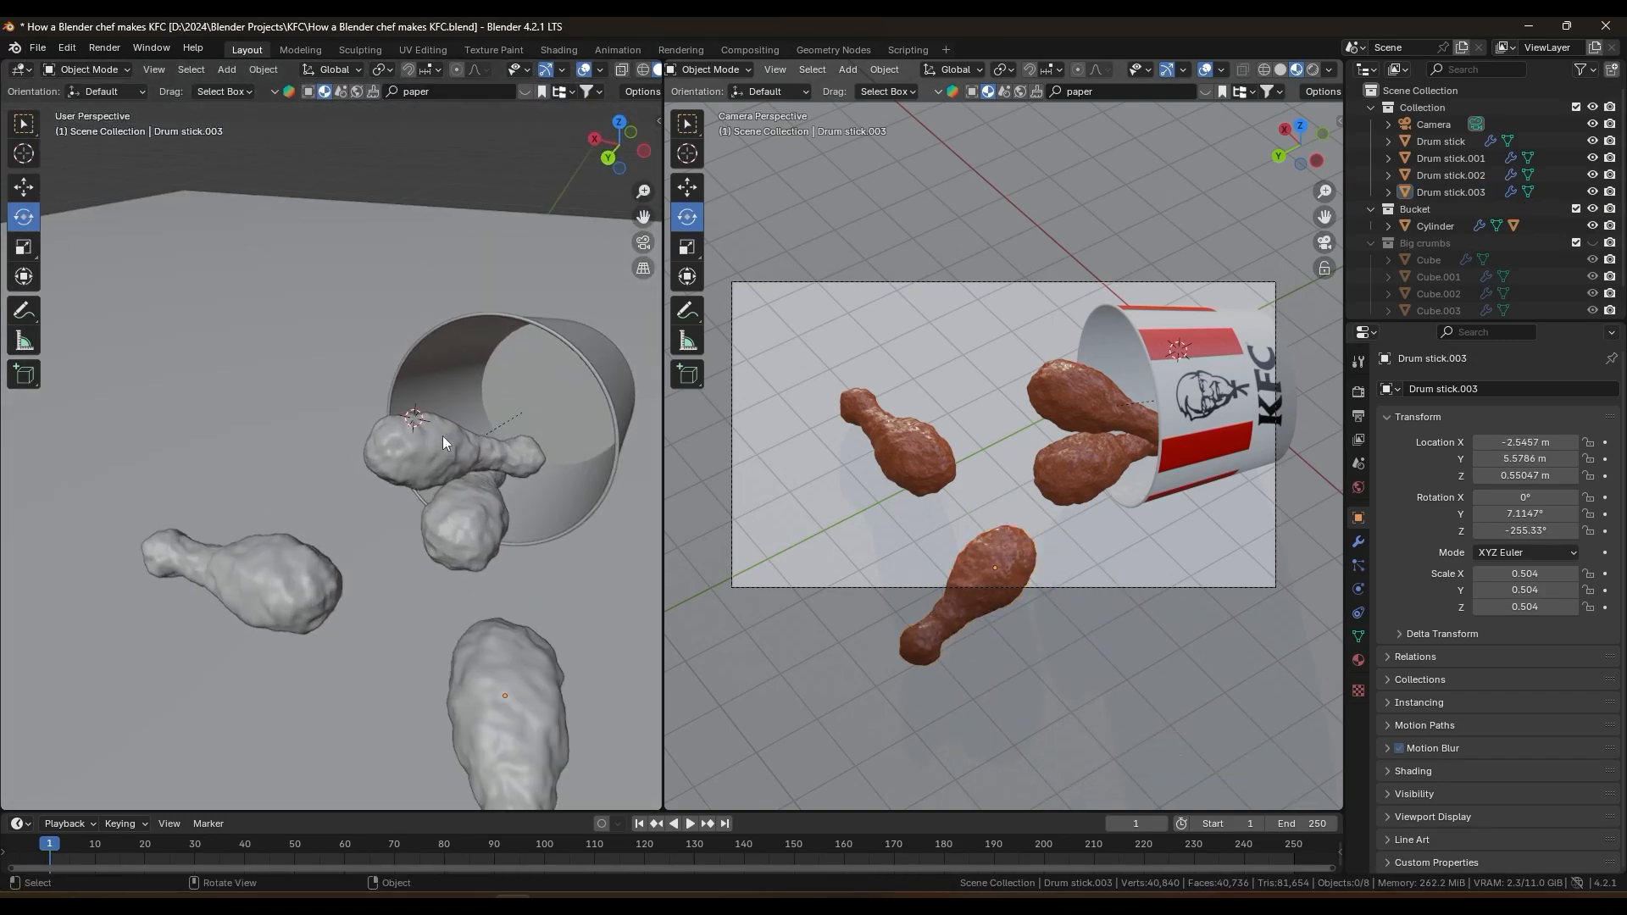
key(shift+a)
click(464, 394)
click(644, 151)
key(g)
click(486, 257)
key(s)
click(254, 388)
Step: Stretch the cube's mesh about 7.2 times along Y into a long fry and scale it overall by about 0.913
scroll(250, 389, up, 4)
shift+middle_drag(280, 365, 478, 415)
scroll(527, 362, up, 3)
key(Tab)
scroll(339, 309, down, 1)
key(y)
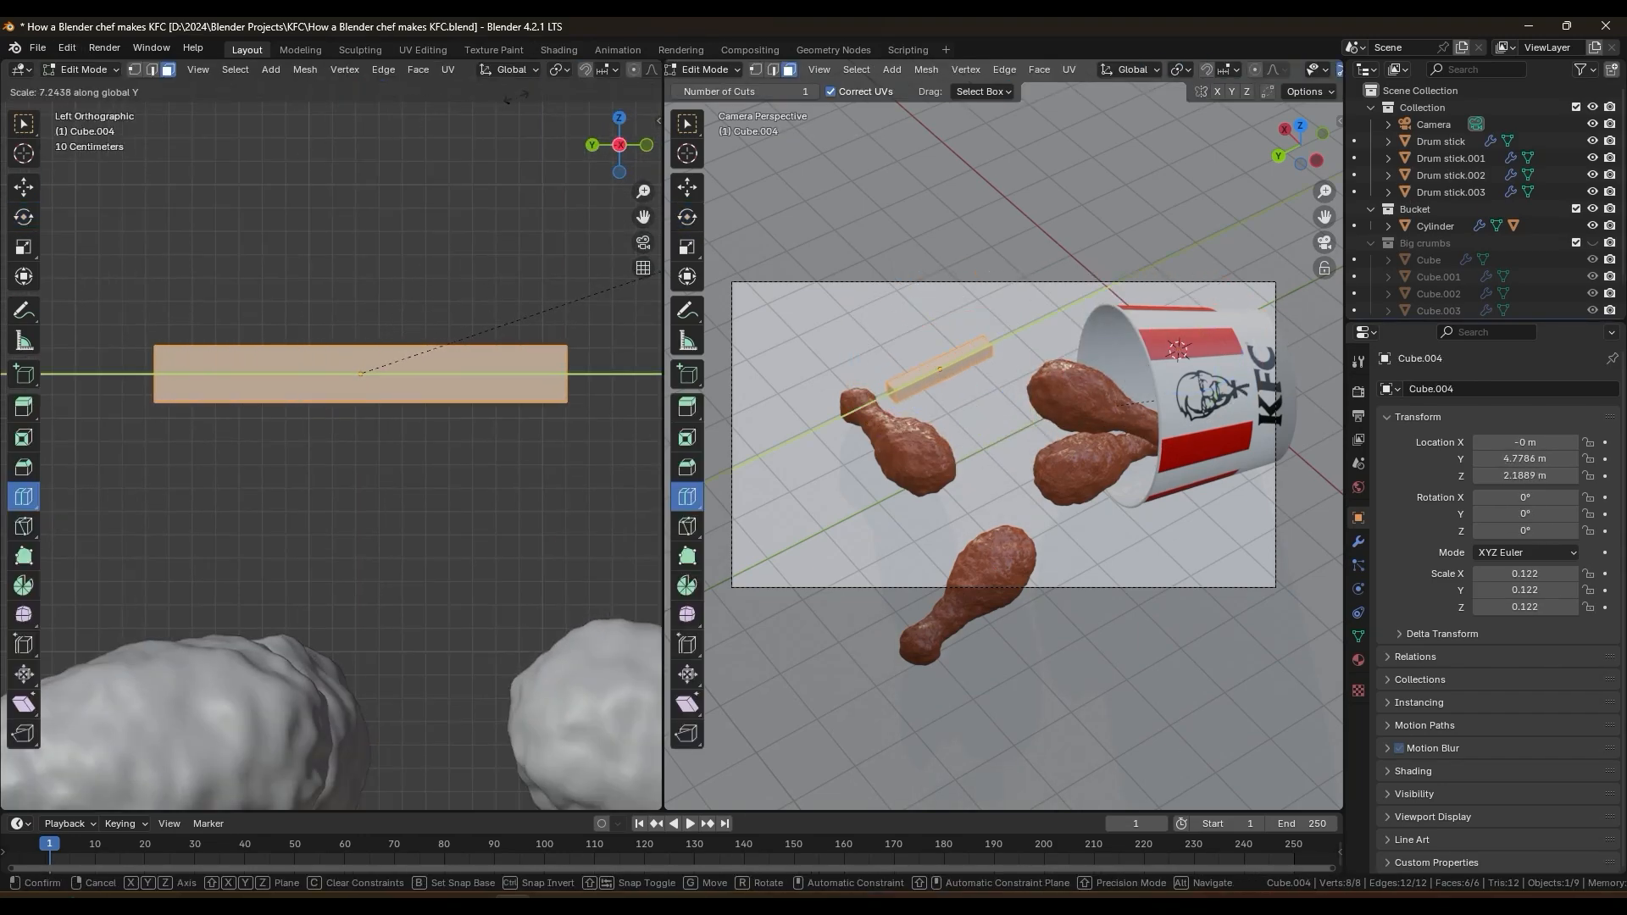
click(540, 208)
key(s)
click(526, 222)
key(s)
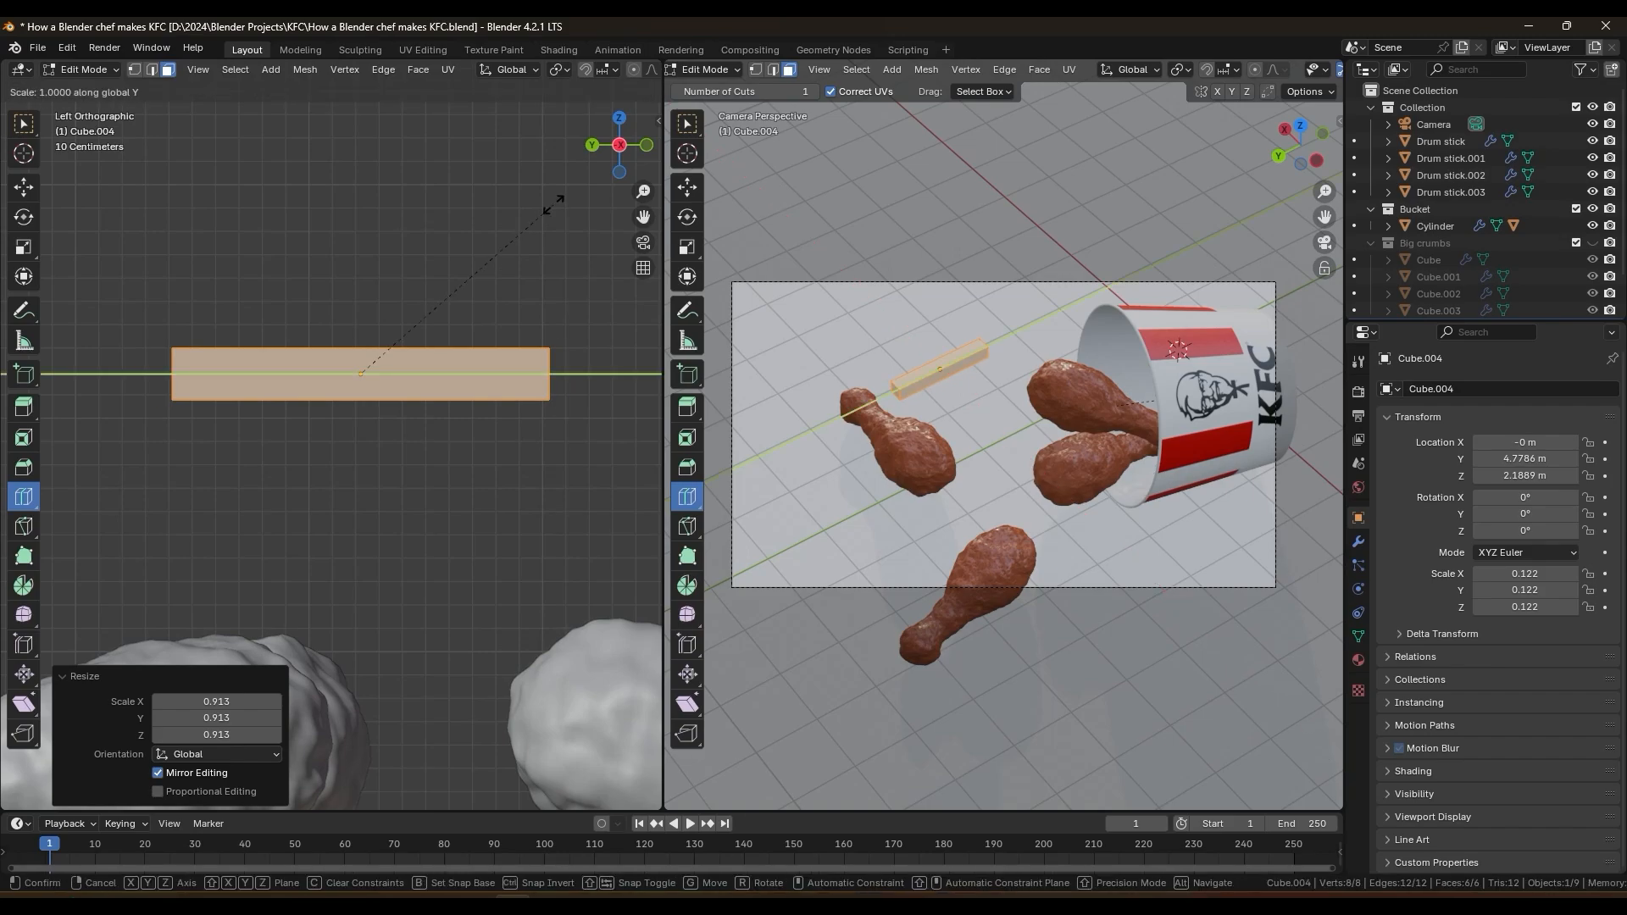
click(568, 193)
Step: Move single edges at both ends of the fry along its length to give it slanted ends
click(152, 70)
middle_drag(254, 255, 297, 276)
click(24, 124)
click(155, 399)
click(24, 187)
drag(78, 419, 54, 421)
middle_drag(517, 364, 408, 371)
click(476, 393)
drag(417, 396, 446, 395)
middle_drag(446, 378, 492, 374)
key(Tab)
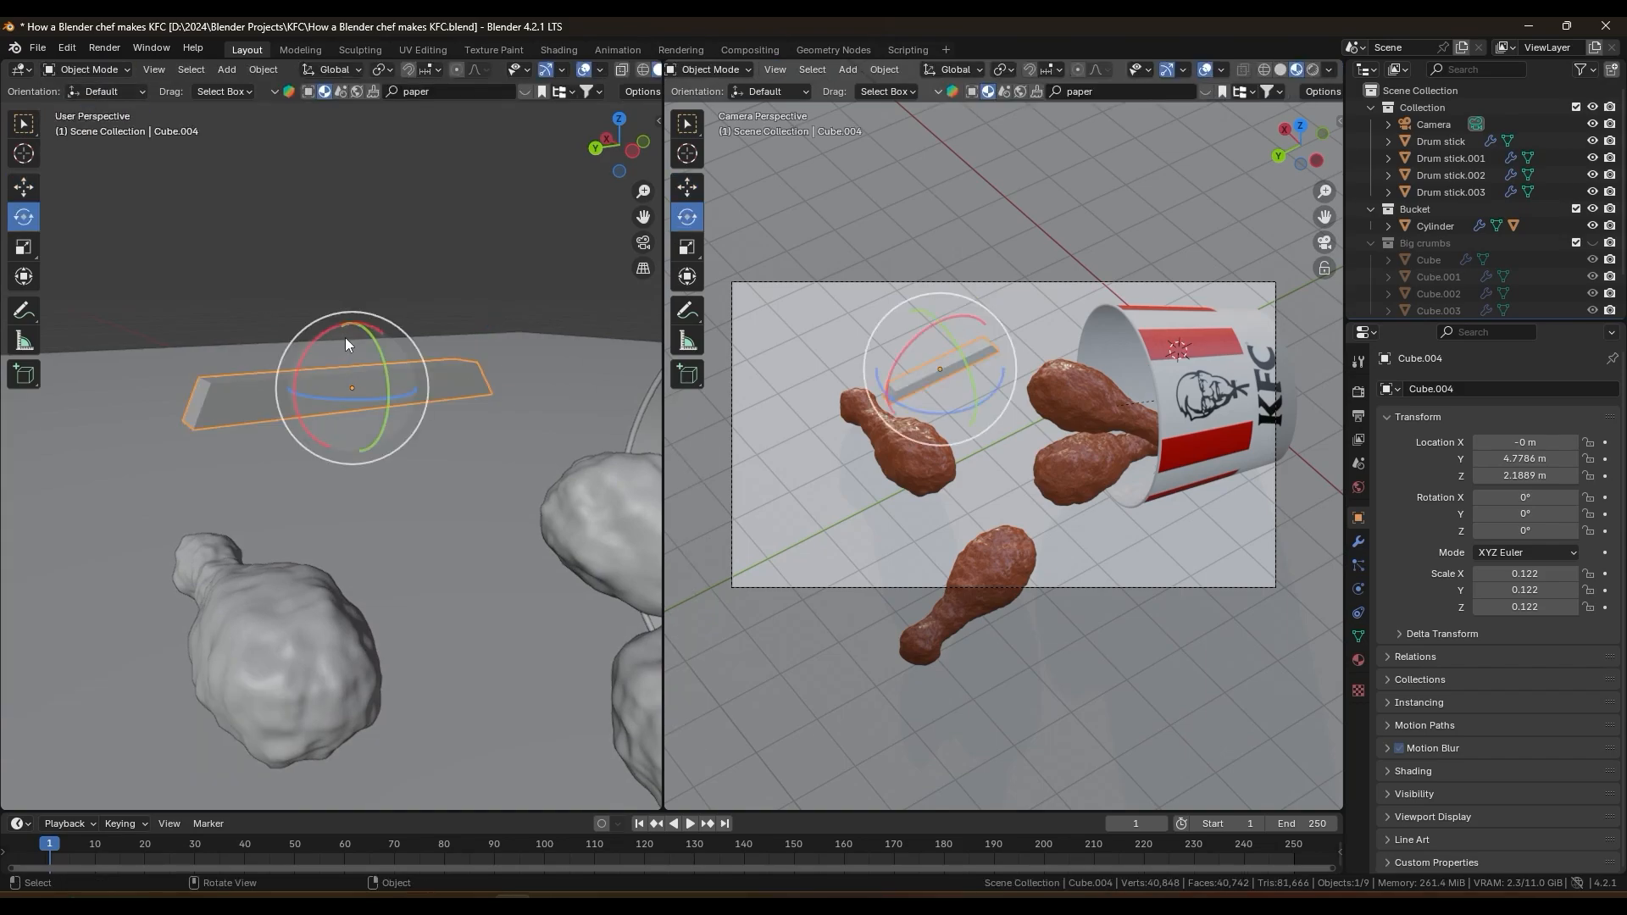
Step: Cut 35 loops along the fry's length, add further loop cuts across its other sides, and return to Object Mode
middle_drag(443, 327, 407, 339)
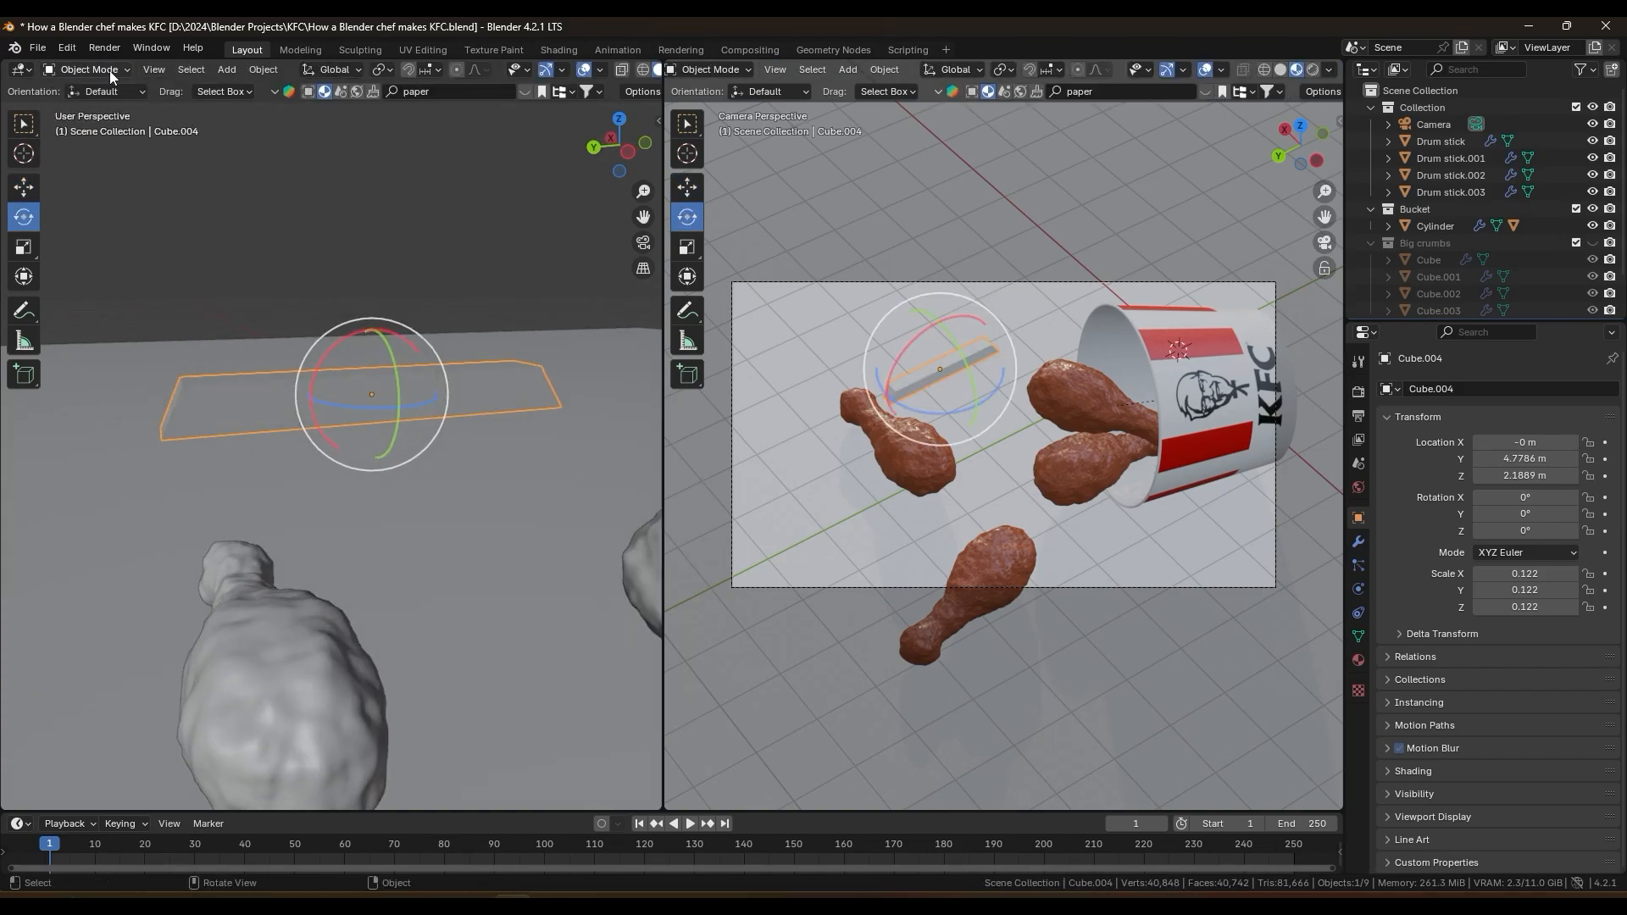
key(Tab)
drag(112, 90, 254, 90)
click(354, 378)
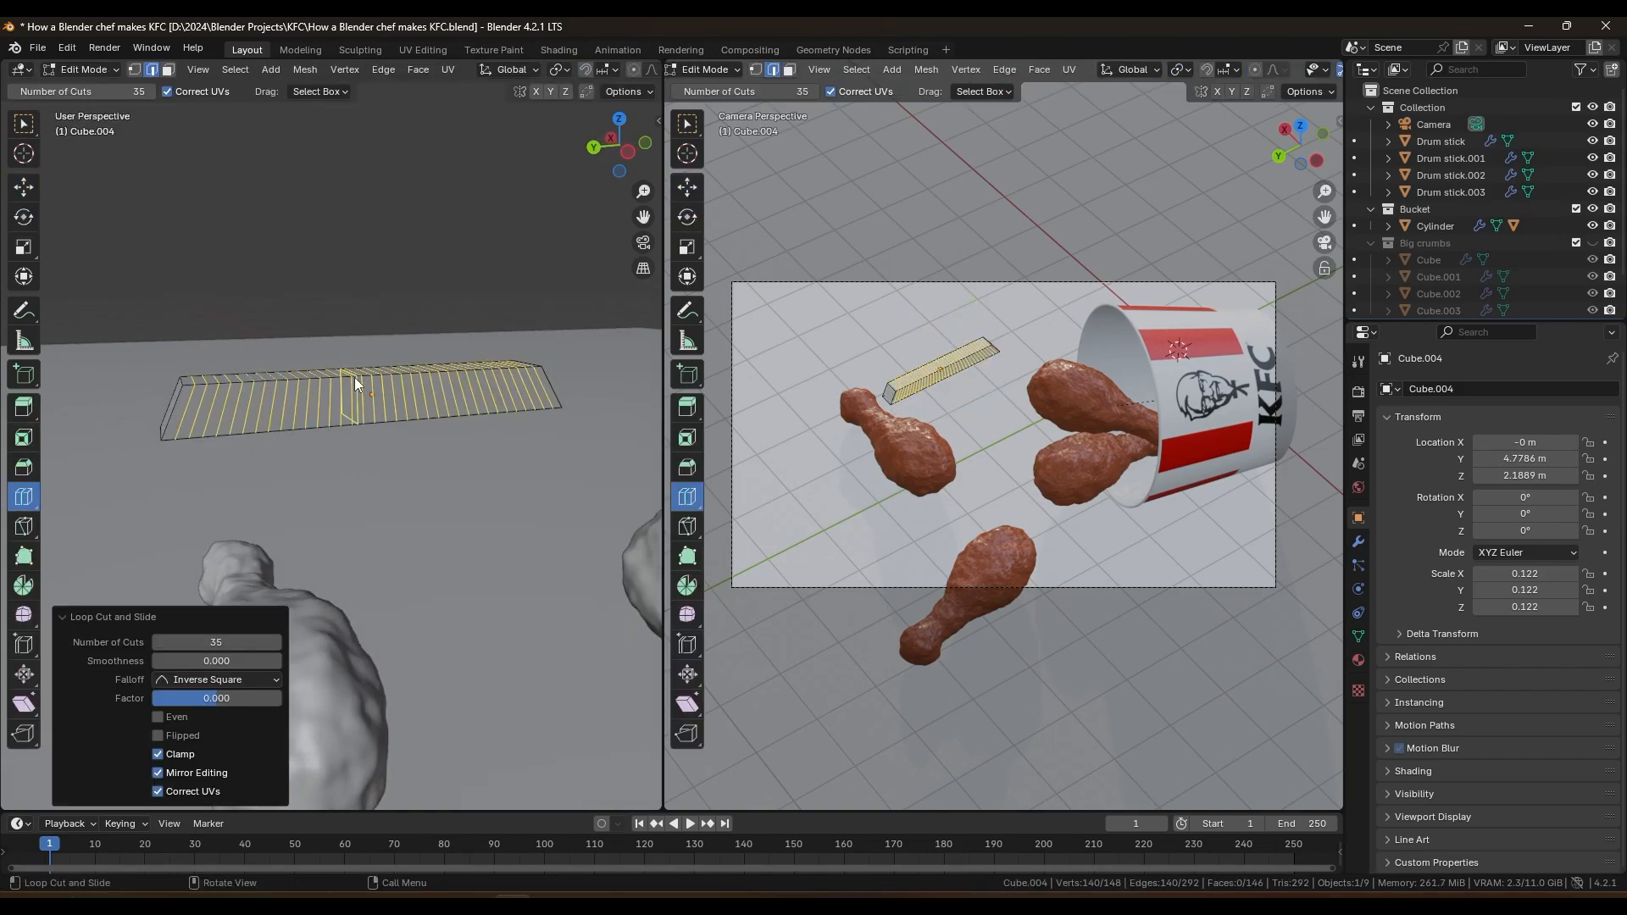
click(172, 410)
key(ctrl+z)
drag(112, 91, 136, 91)
click(161, 428)
middle_drag(323, 262, 413, 288)
middle_drag(470, 336, 383, 292)
click(80, 72)
click(82, 87)
Step: Add a Displace modifier to the fry with a new Clouds texture and a strength of 0.3
click(1358, 542)
click(1522, 388)
text(d)
click(1324, 417)
click(1506, 440)
click(1603, 442)
click(1572, 441)
click(1472, 497)
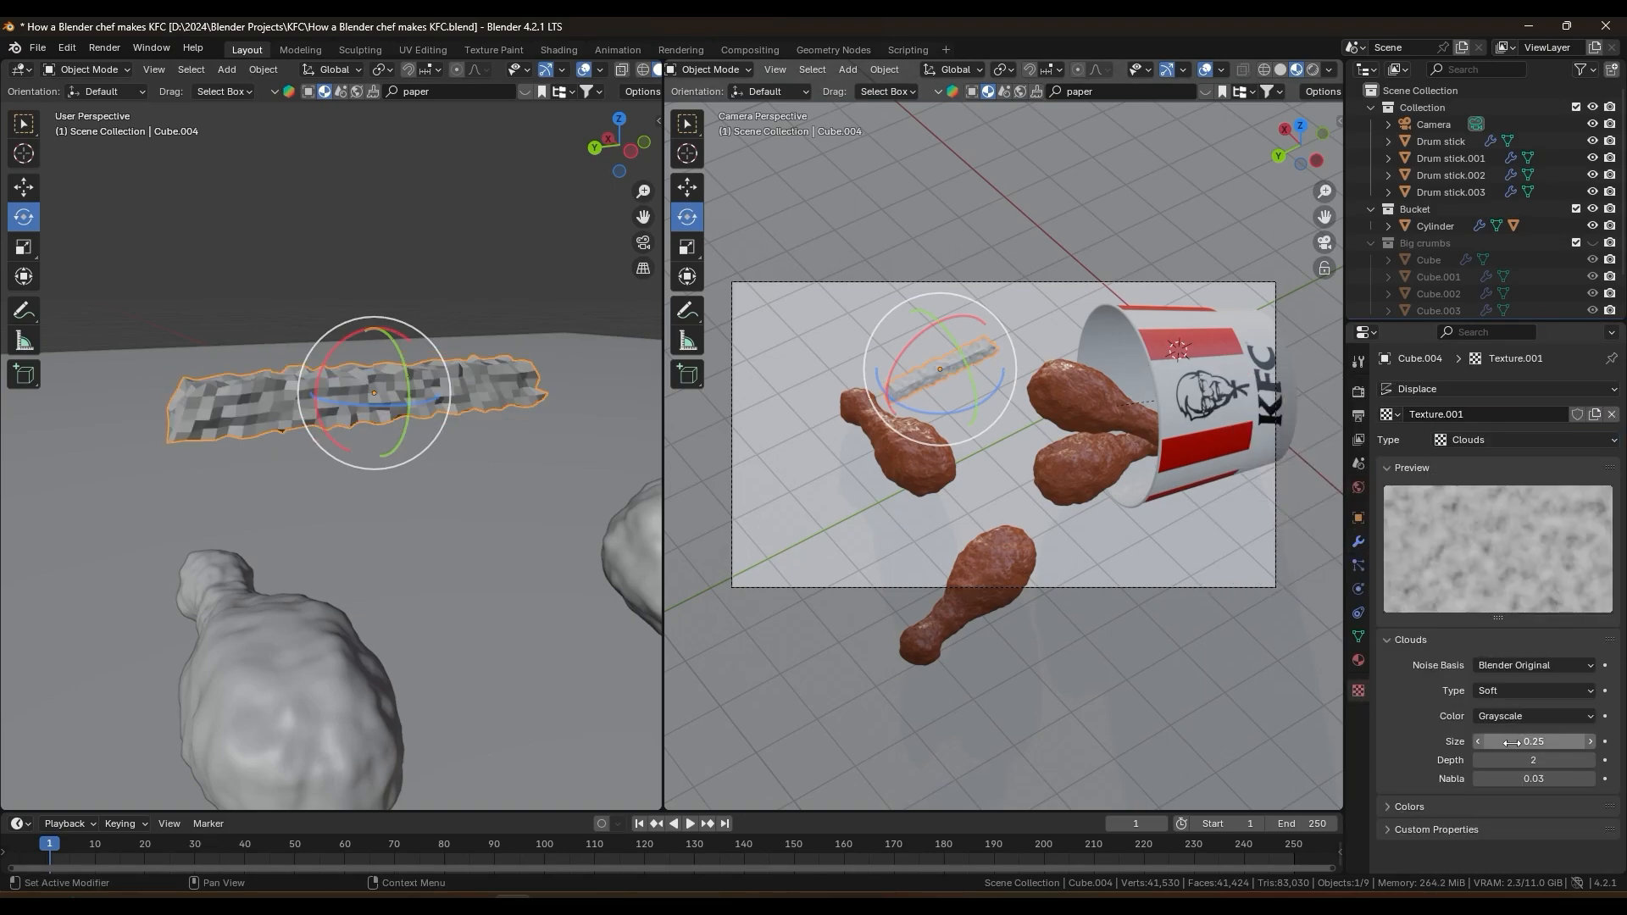
click(1358, 541)
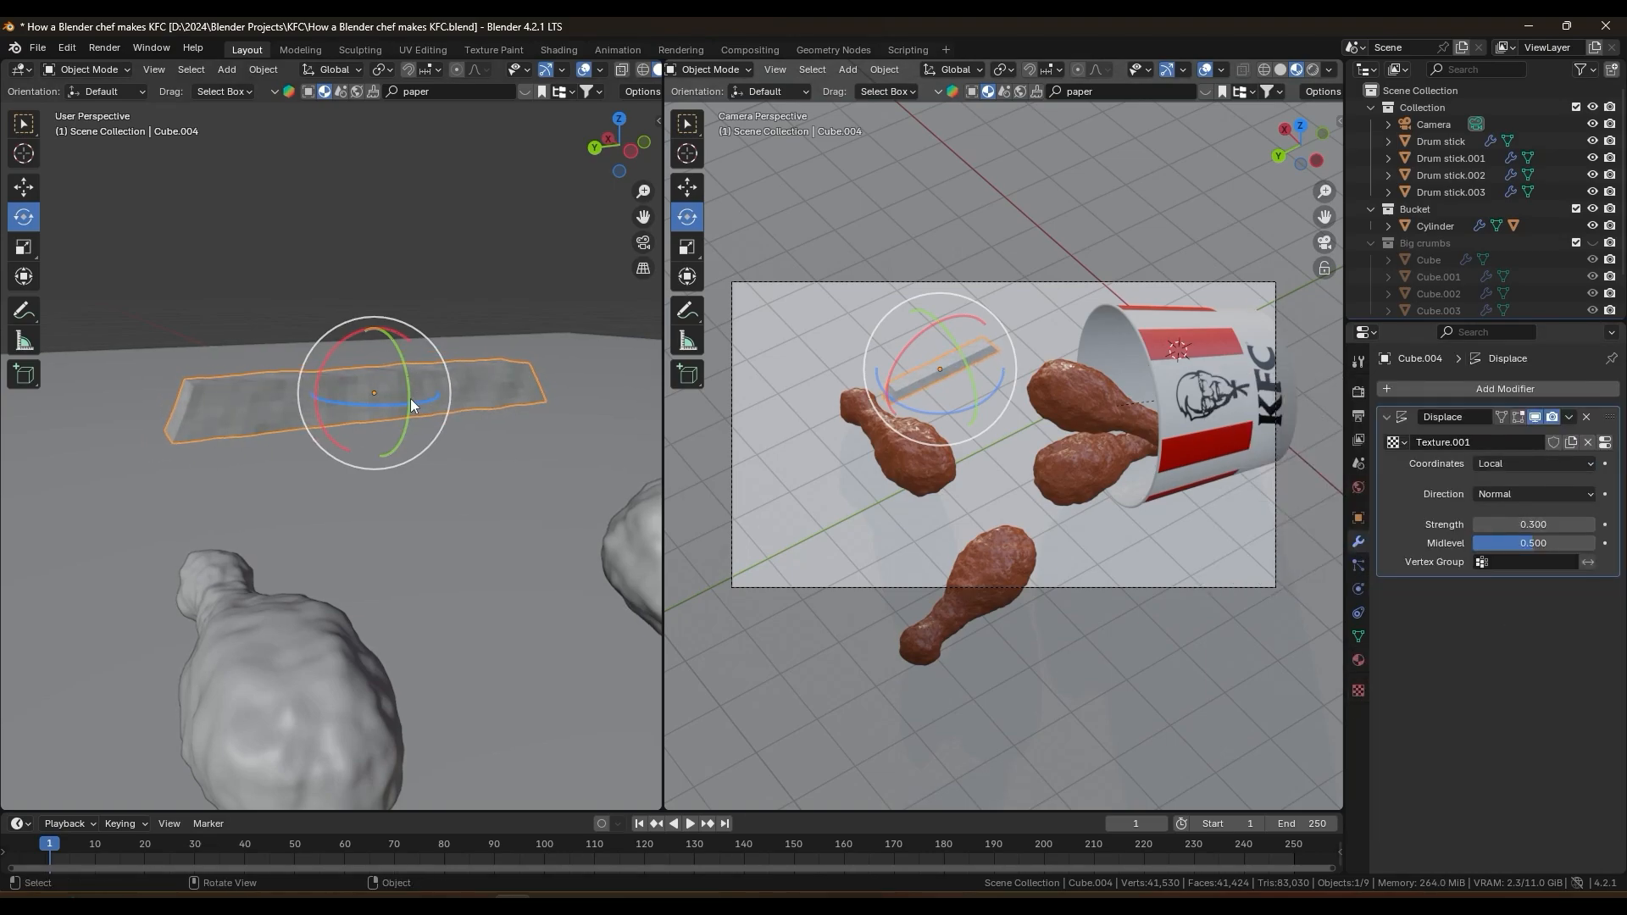
Step: Shade the fry smooth by angle, add a Bevel modifier with 0.1 m amount and 4 segments, and save the file
right_click(283, 401)
click(281, 400)
middle_drag(281, 400, 335, 410)
scroll(335, 410, up, 3)
click(1510, 389)
text(b)
click(1320, 451)
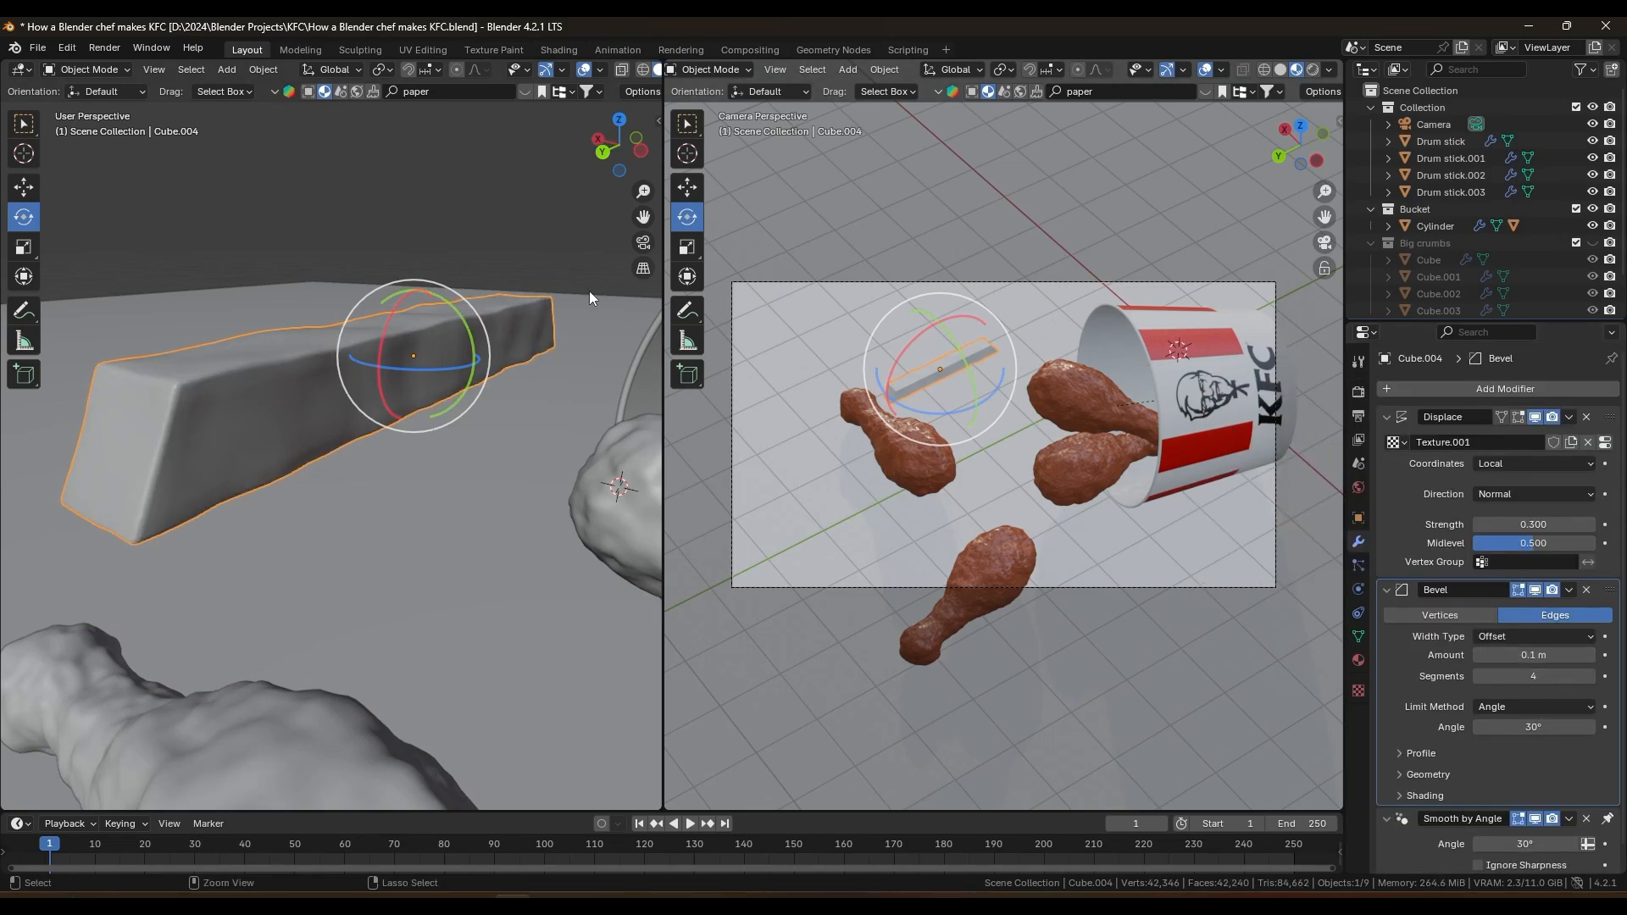
key(ctrl+s)
click(413, 191)
scroll(428, 280, down, 3)
middle_drag(446, 360, 262, 404)
click(447, 371)
scroll(384, 406, down, 2)
scroll(262, 404, down, 2)
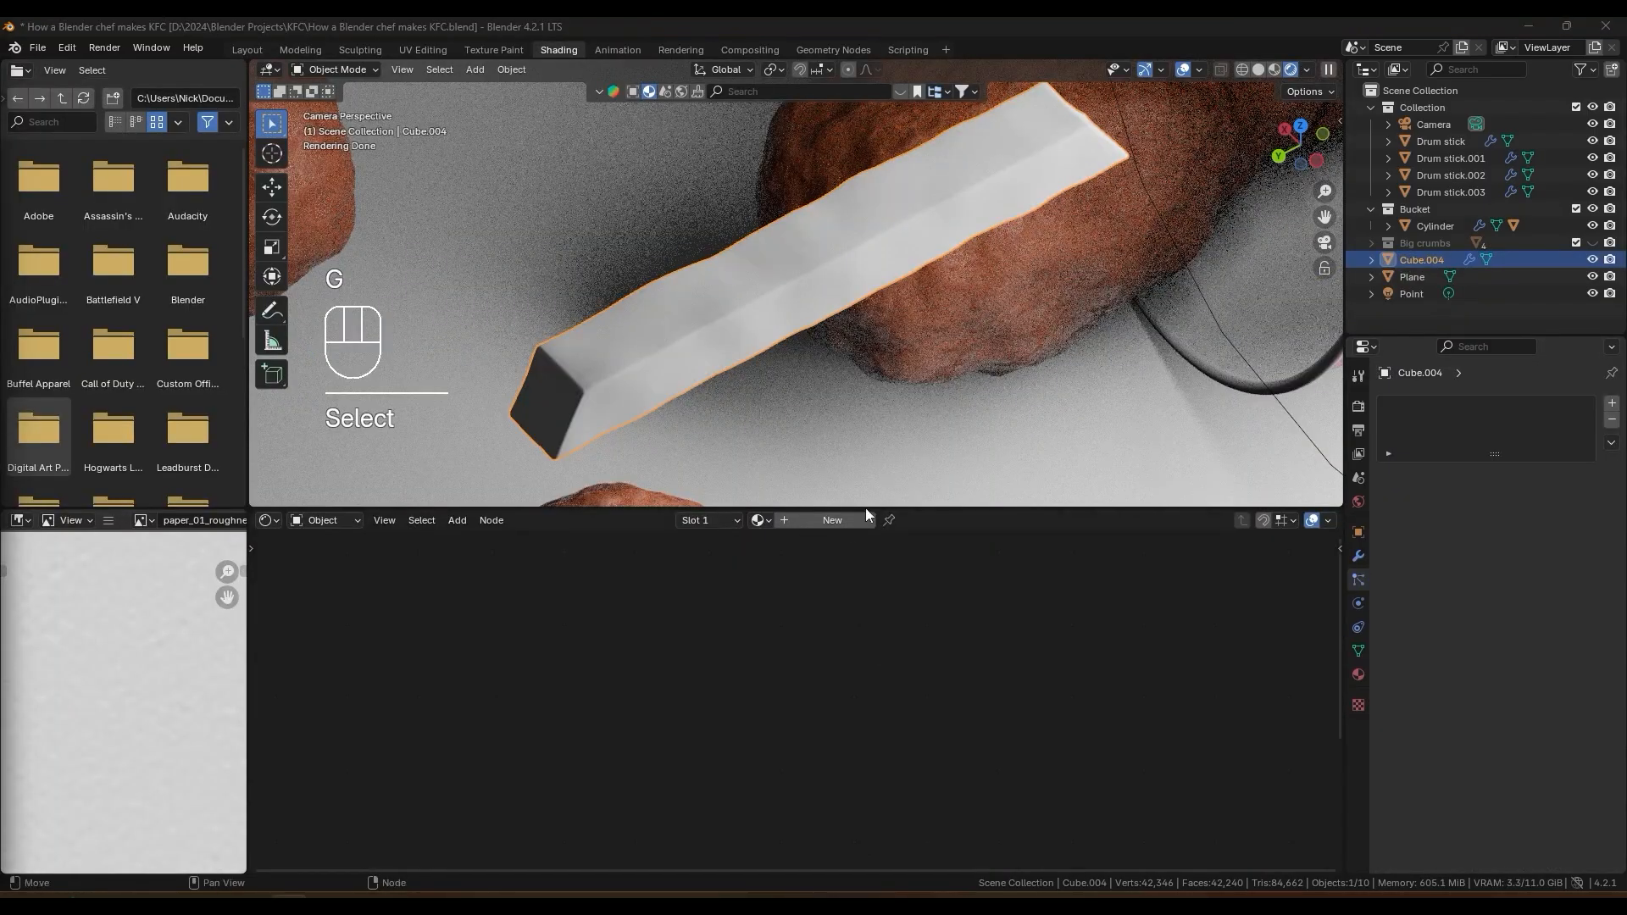
Step: Create a new material for the fry and set its base colour to a golden yellow
click(856, 519)
click(791, 629)
click(793, 439)
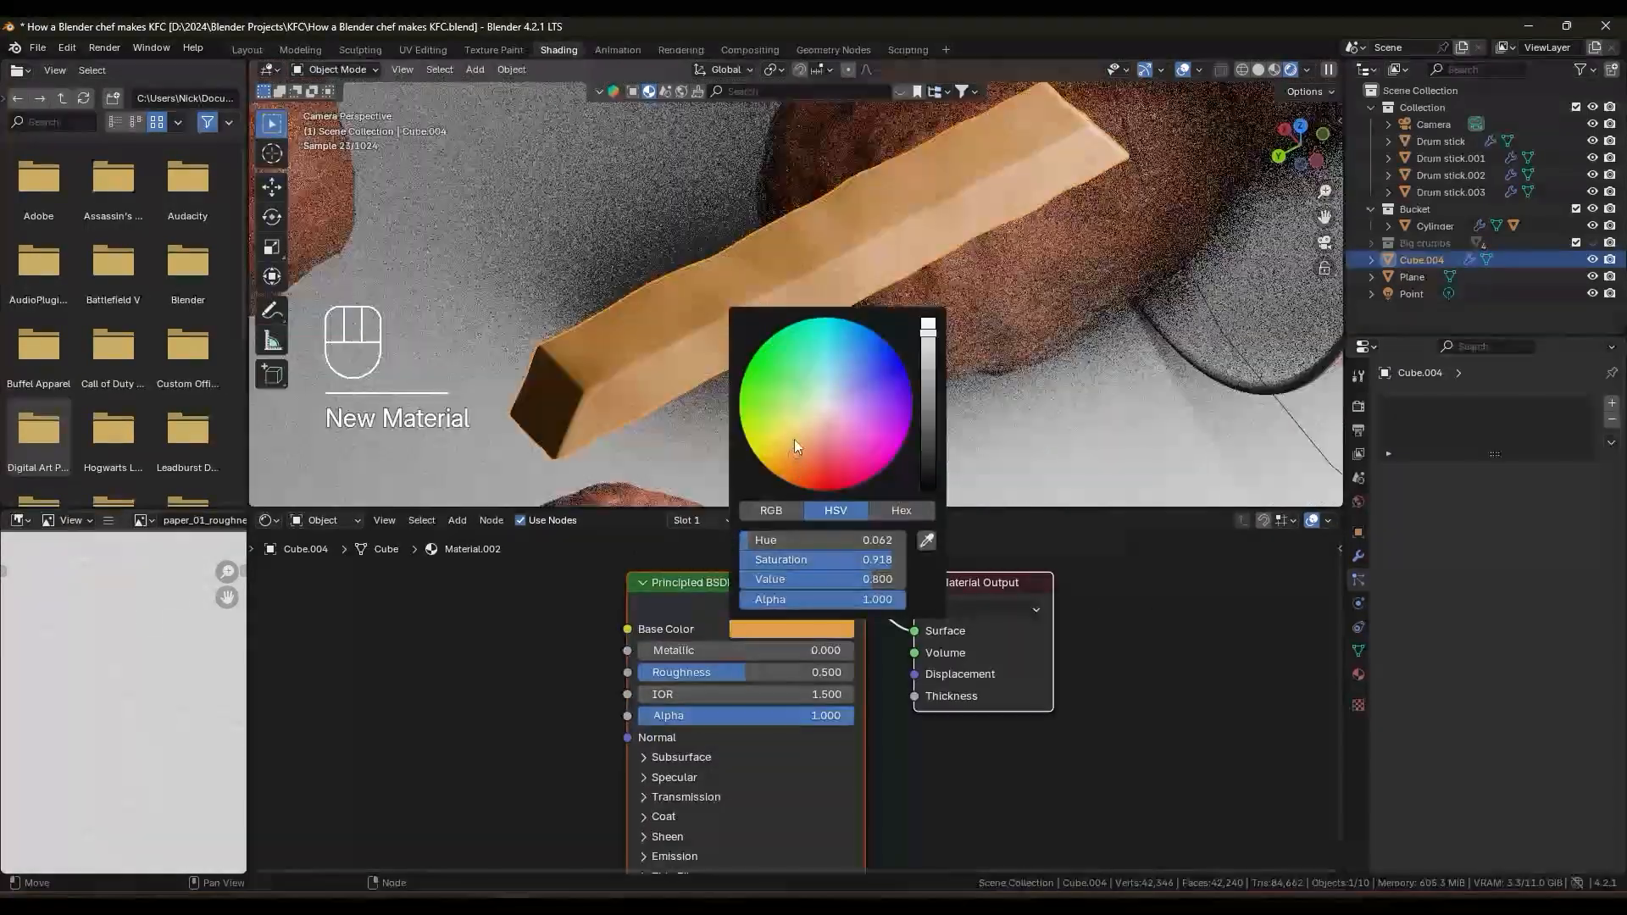
click(790, 434)
click(596, 631)
middle_drag(761, 631, 901, 634)
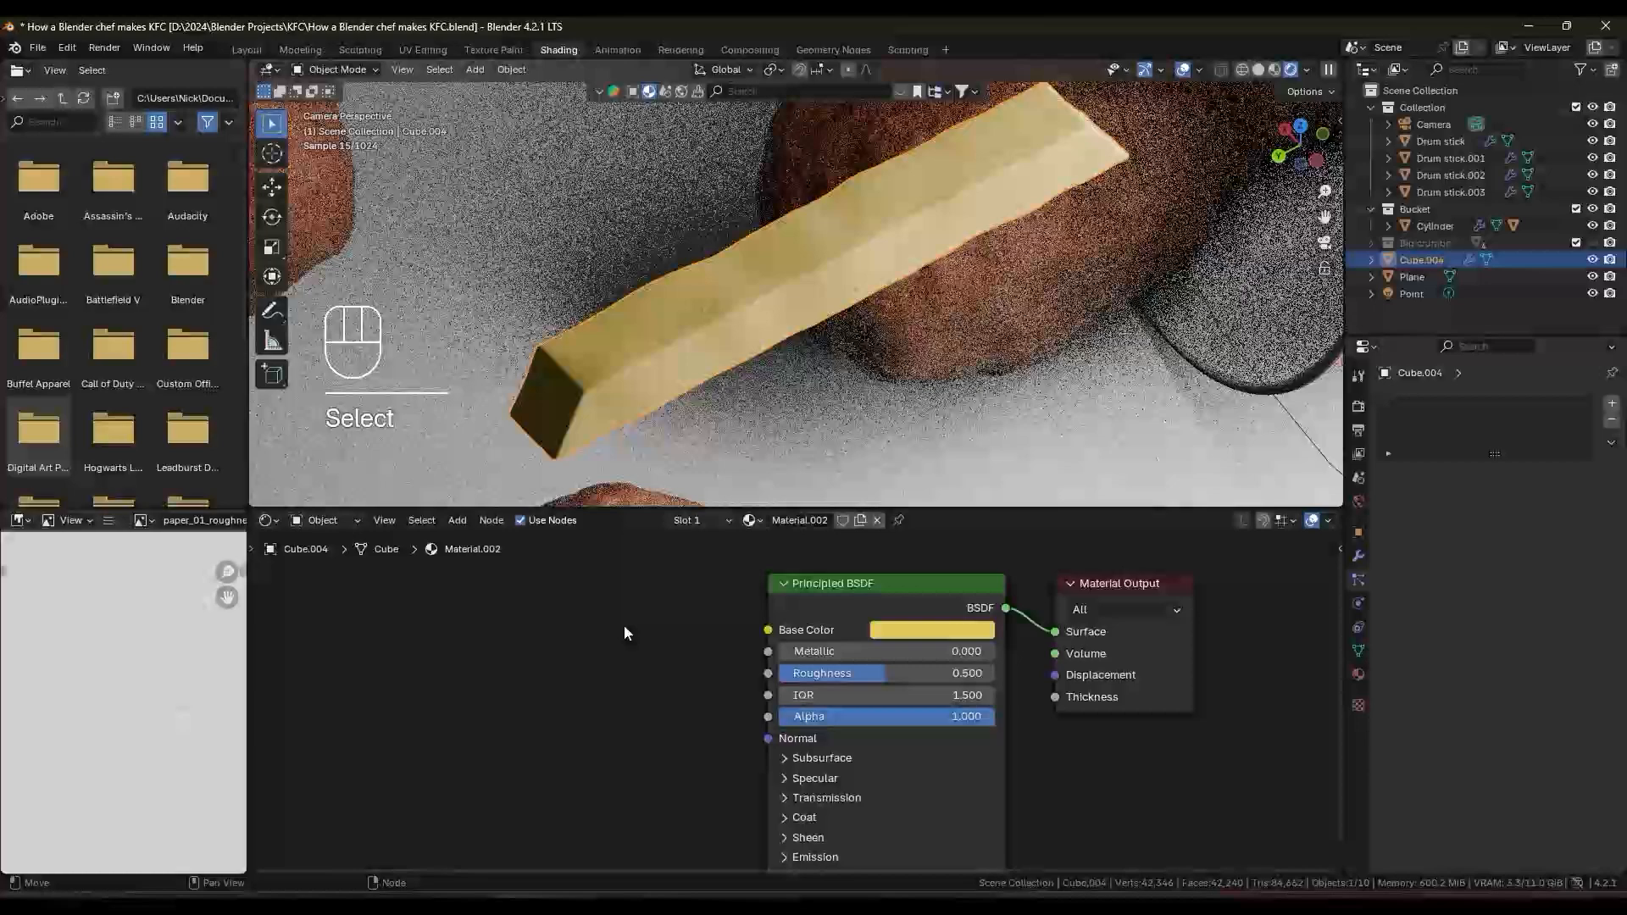
Step: Add a Bump node to the fry's material
middle_drag(422, 759, 572, 634)
key(shift+a)
text(bump)
key(Return)
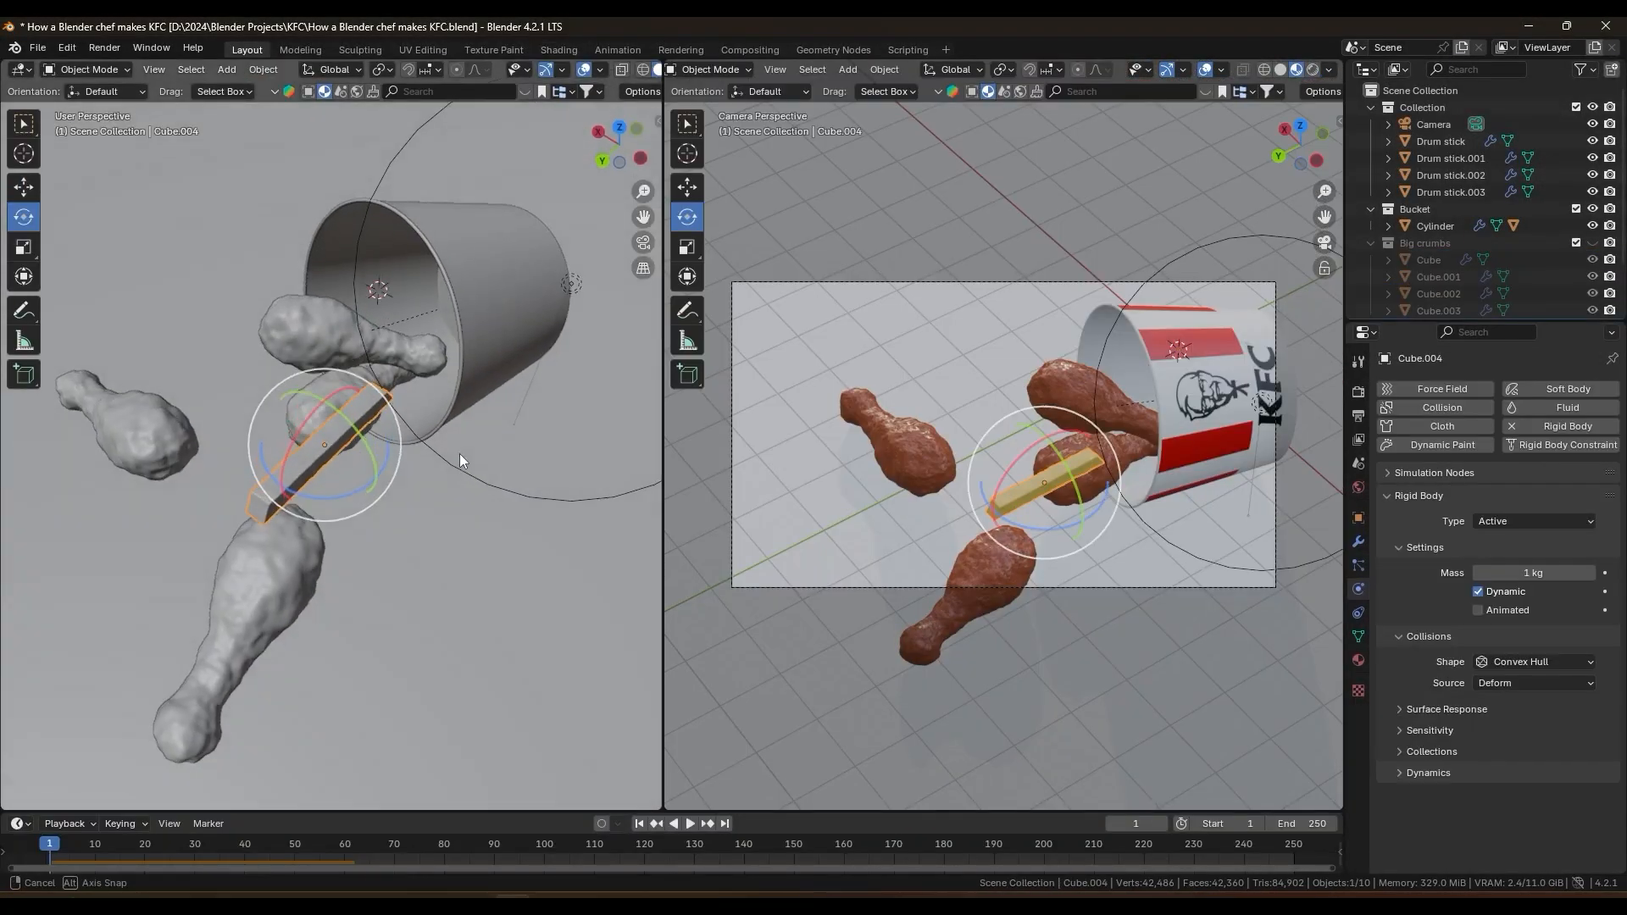
Step: Create two linked duplicates of the fry and place them above the drumsticks near the bucket's opening
click(415, 399)
middle_drag(415, 399, 517, 369)
key(n)
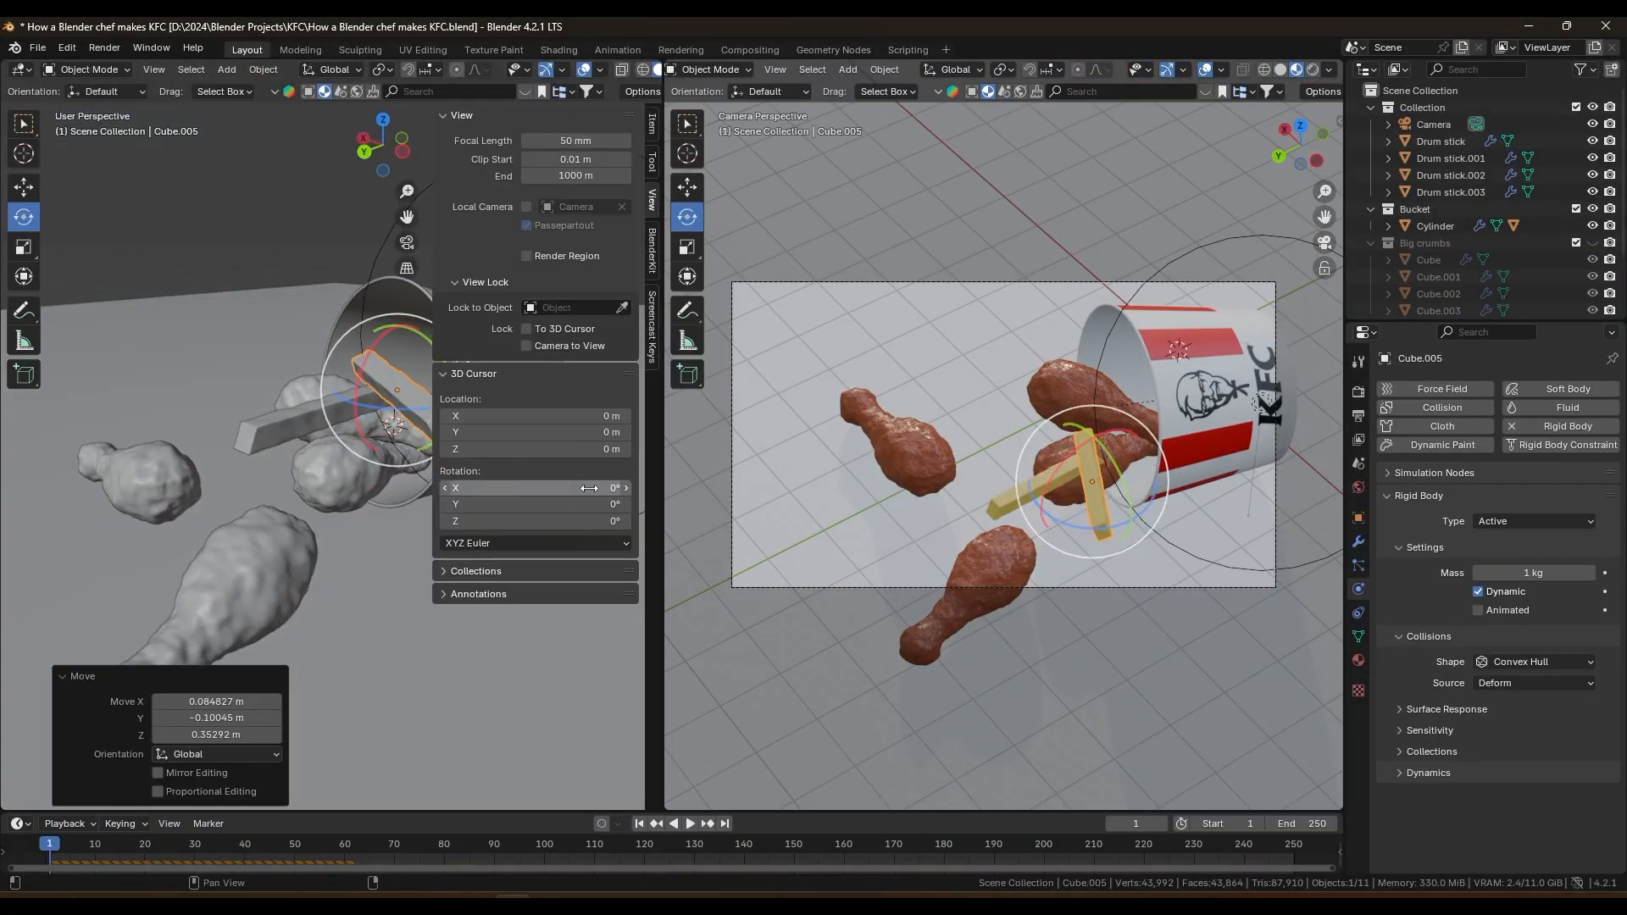
click(649, 300)
click(455, 115)
key(n)
key(alt+d)
click(432, 509)
middle_drag(432, 509, 475, 571)
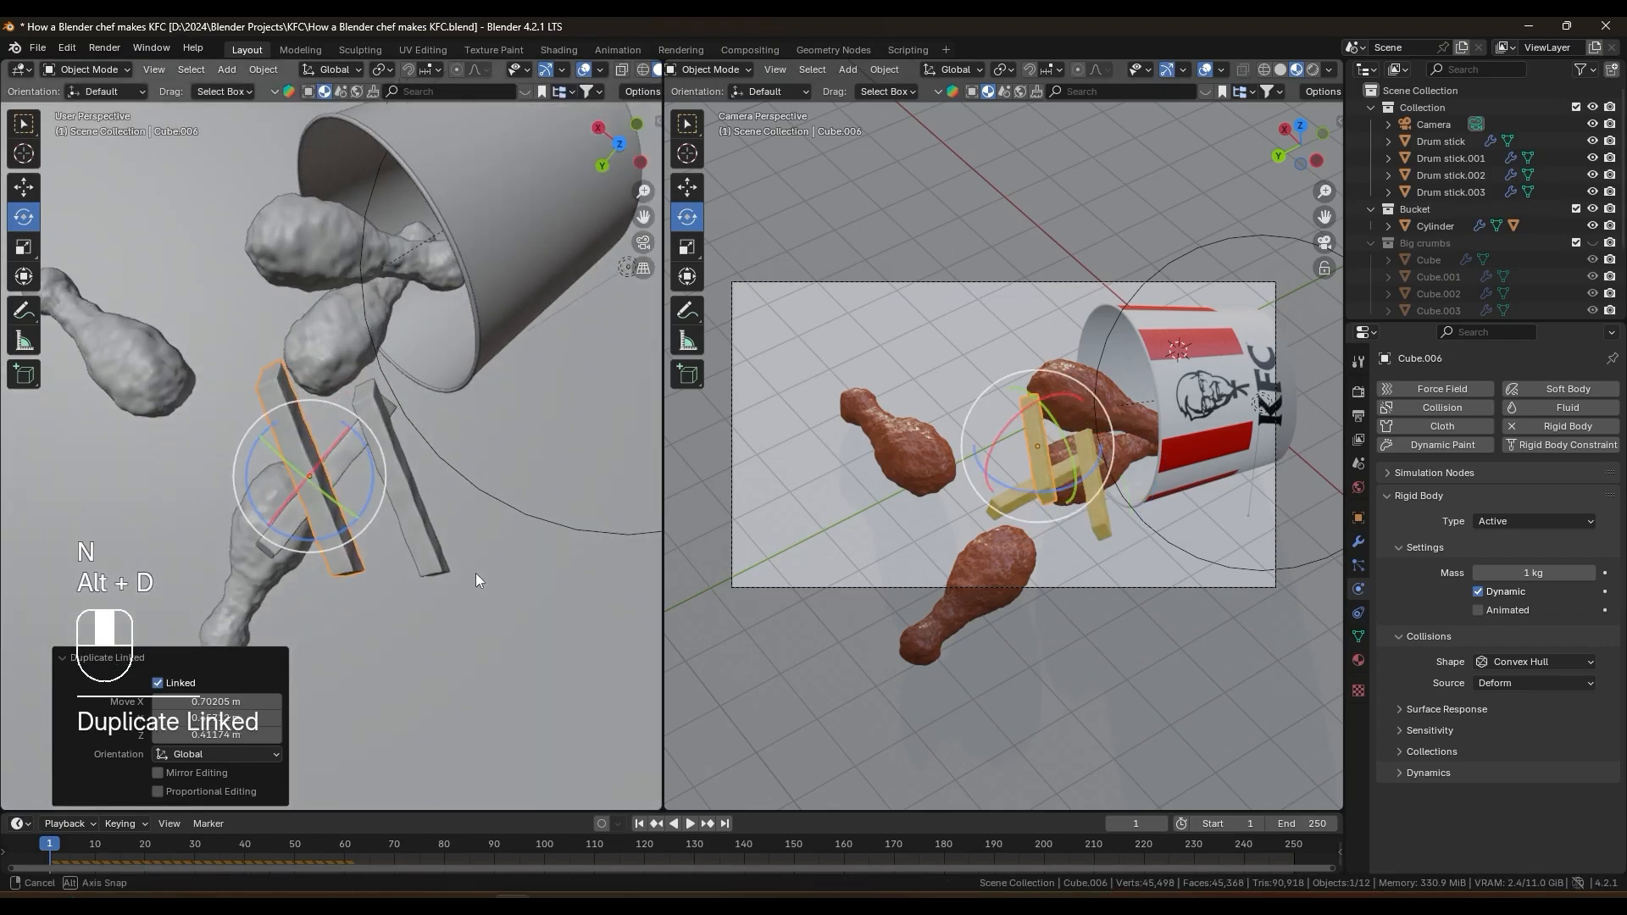
Step: Rotate the newest fry, add one more linked duplicate beside it and rotate that copy to a different angle
key(r)
click(317, 564)
middle_drag(316, 562, 422, 440)
key(alt+d)
click(348, 403)
key(r)
click(424, 559)
Step: Reposition the last fry, select all four fries and place linked duplicates of them about 1.2 m higher
key(g)
shift+click(449, 400)
shift+click(346, 447)
shift+click(381, 350)
key(alt+d)
click(511, 571)
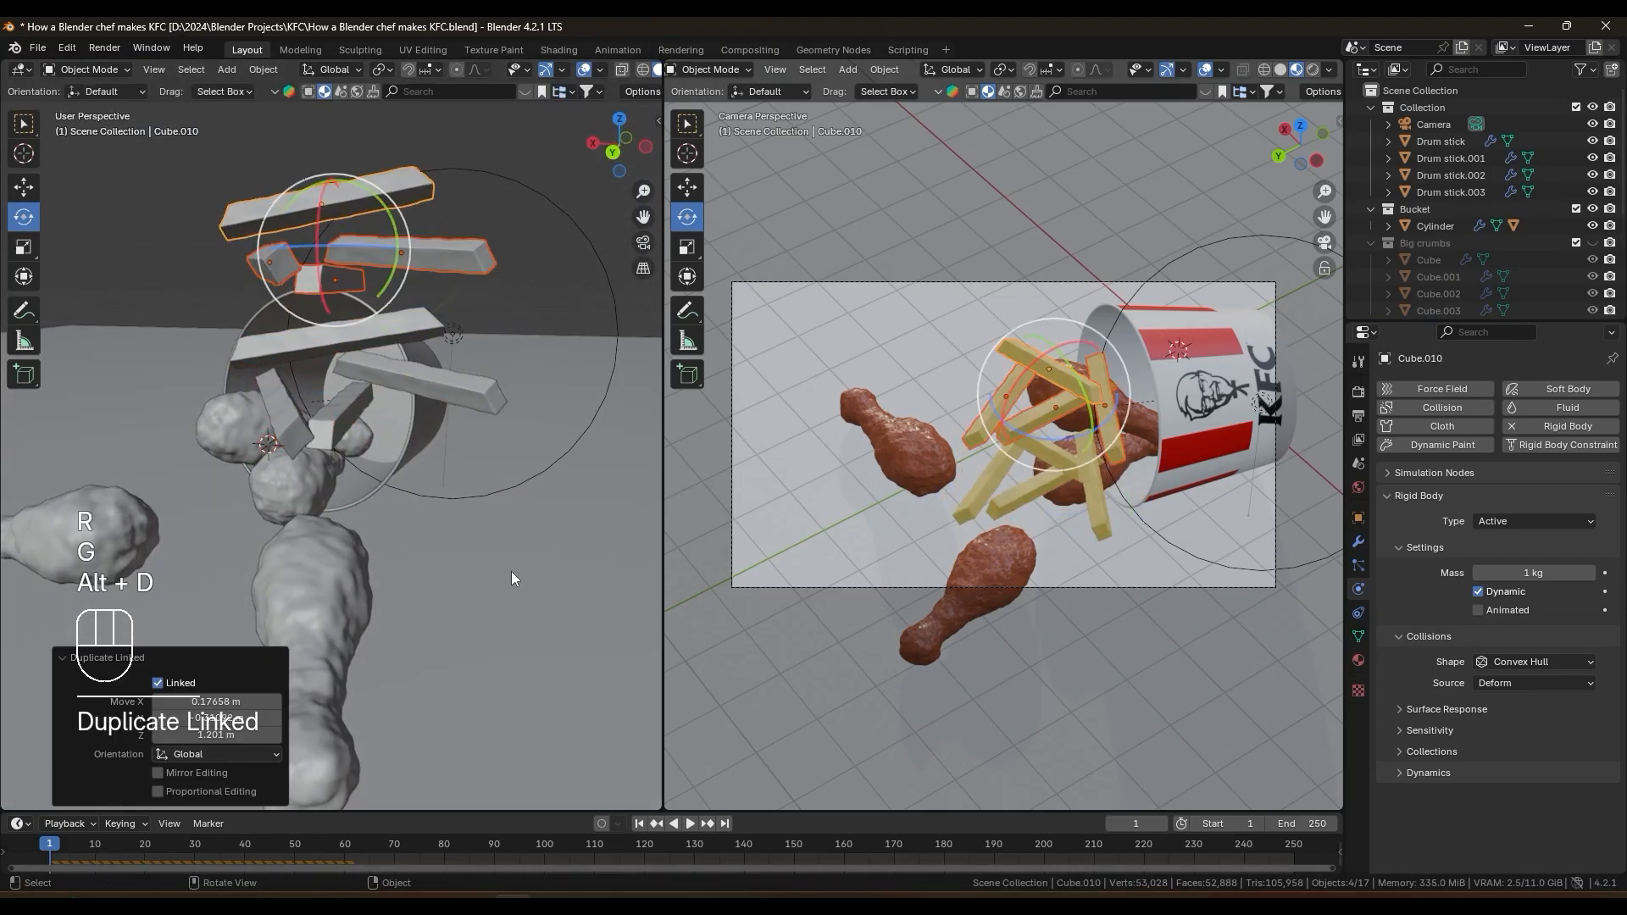
Step: Test the falling fries, rewind, make the drumstick nearest the camera a Passive rigid body, and run the simulation again
key(space)
key(space)
click(638, 823)
click(323, 641)
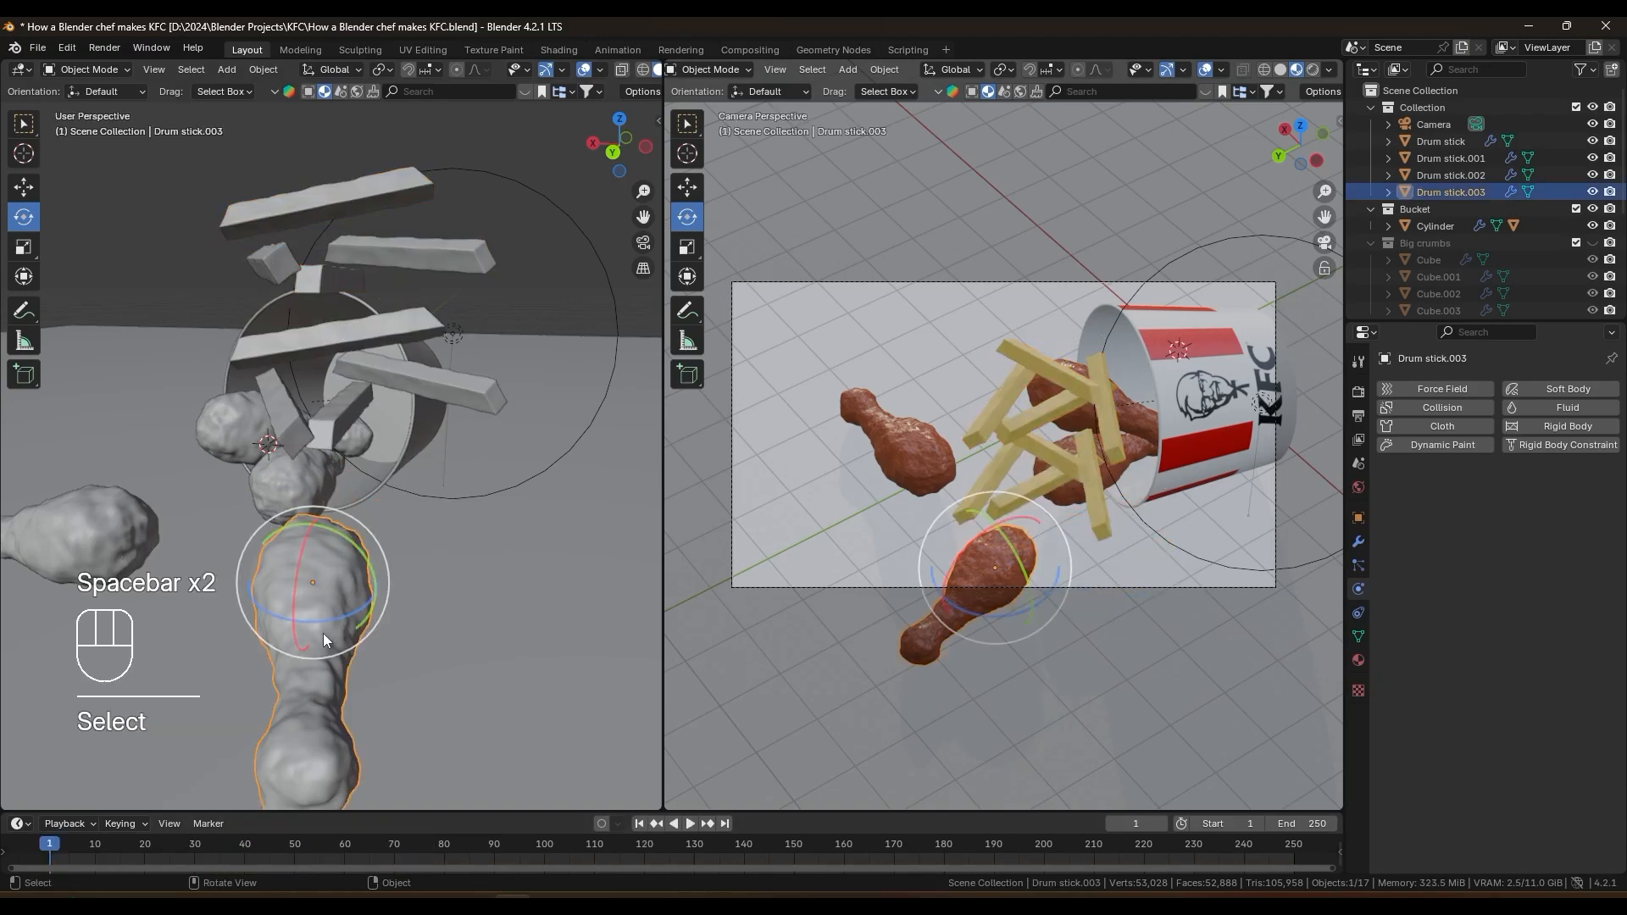
click(1559, 426)
click(1533, 501)
click(1529, 546)
key(space)
key(space)
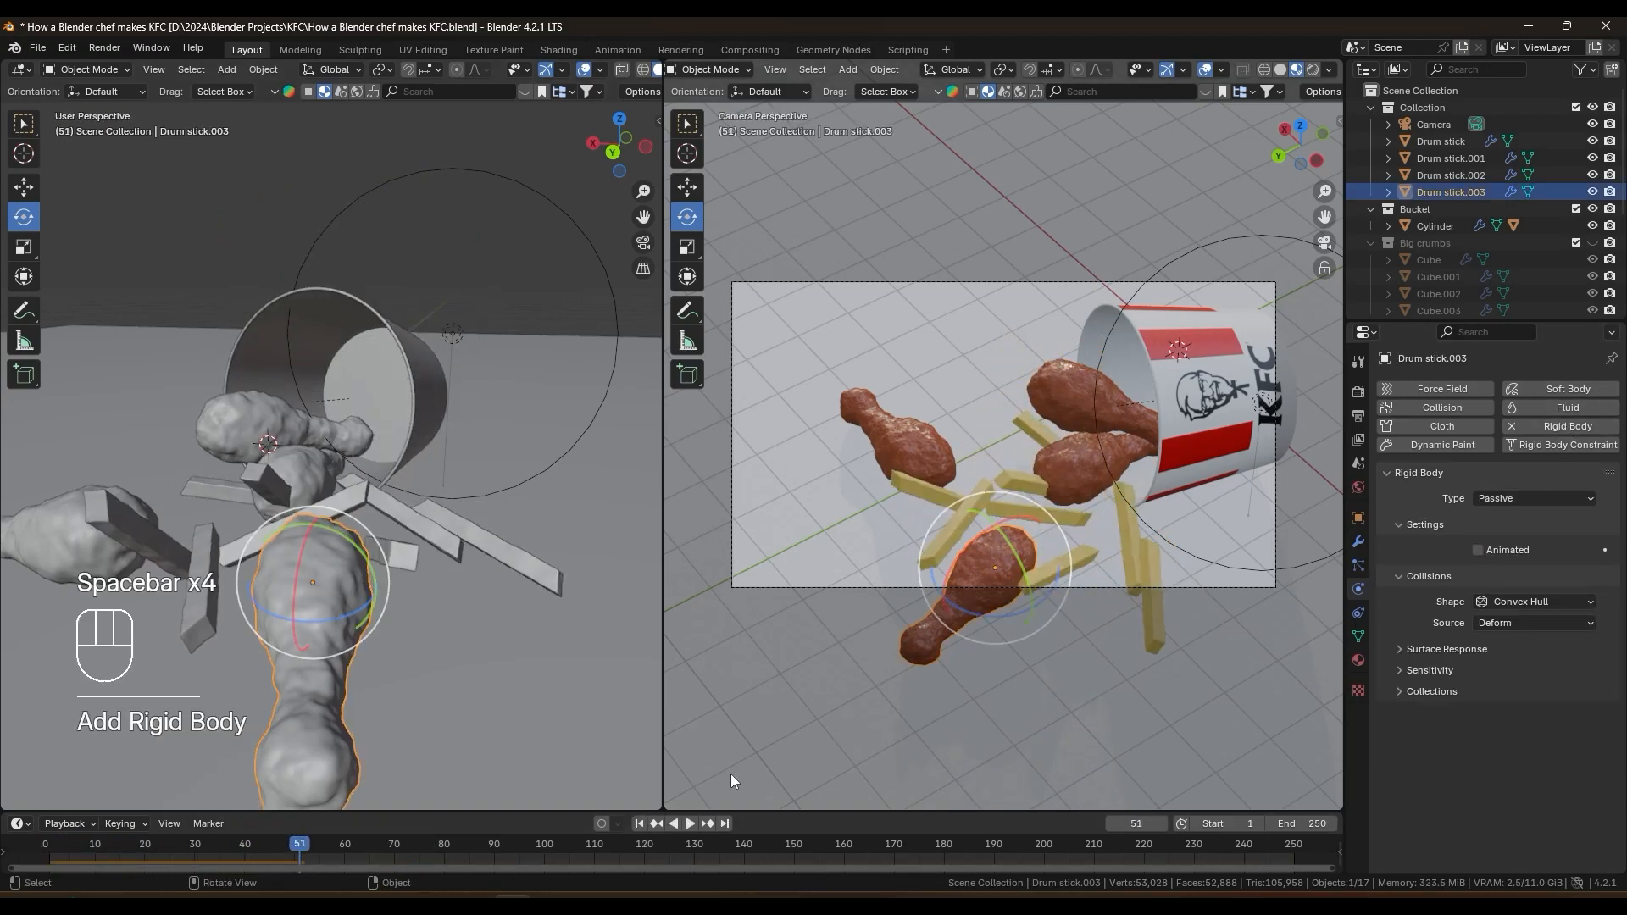
Step: Rewind the simulation, toggle rigid body physics for the drumstick and replay the fries falling
click(639, 824)
click(1561, 427)
key(space)
key(space)
key(space)
key(space)
click(638, 824)
middle_drag(489, 555, 493, 566)
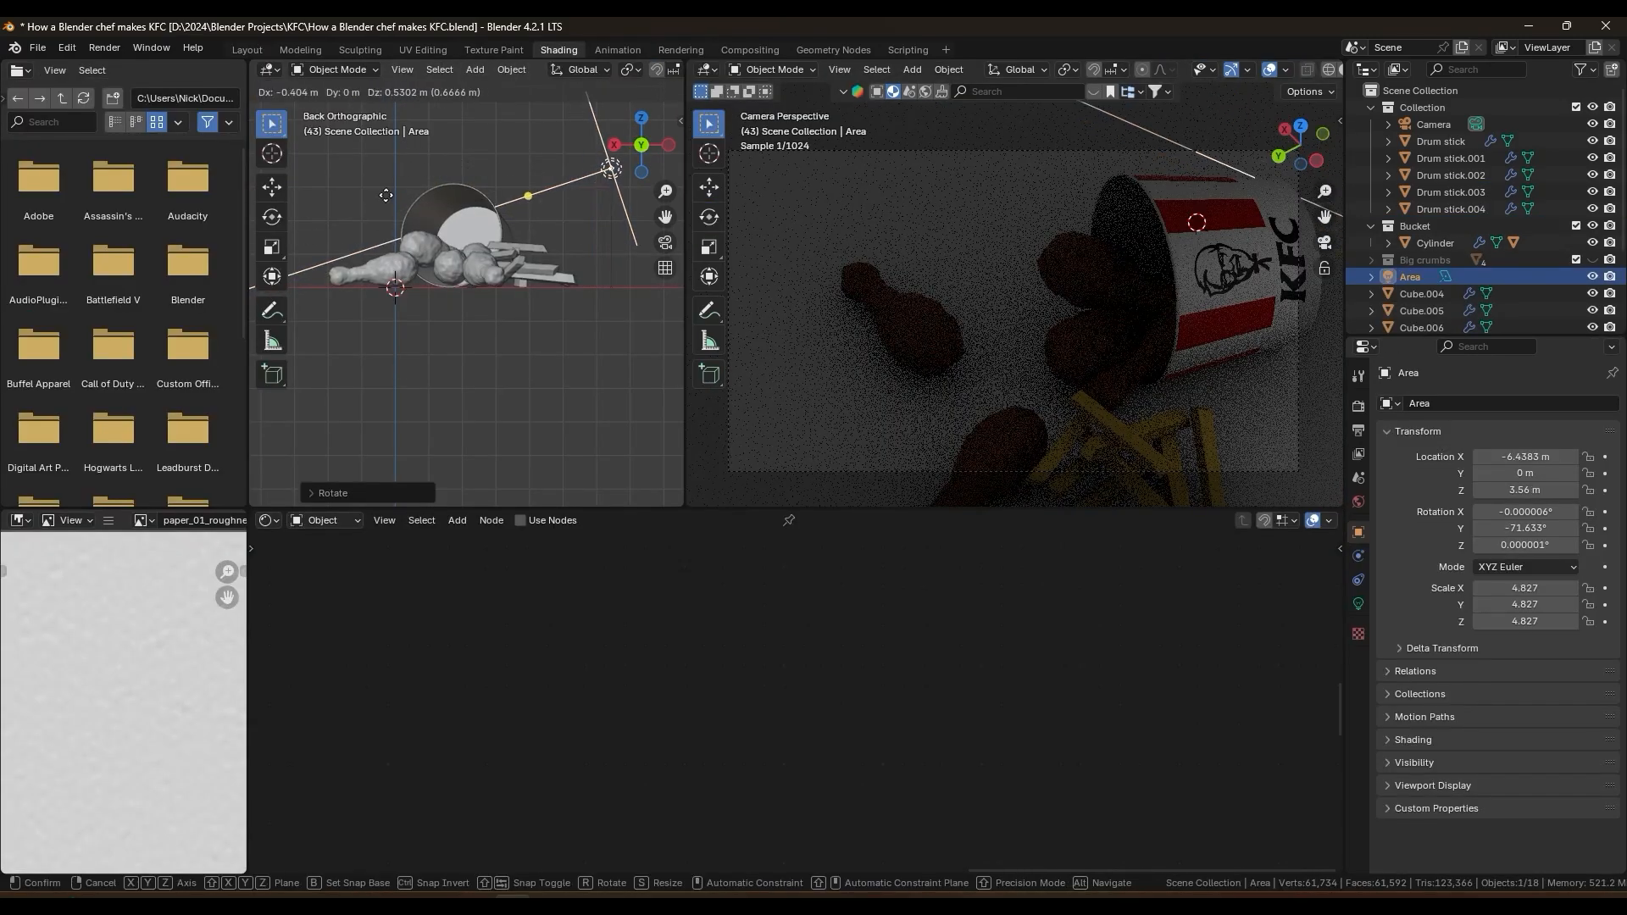
Step: Try 2000 W as the area light's power and settle on 1500 W
double_click(1534, 519)
text(2000)
key(Return)
text(1500)
key(Return)
Step: Move the area light in top view so it shines across the drumsticks and the bucket's opening
click(642, 118)
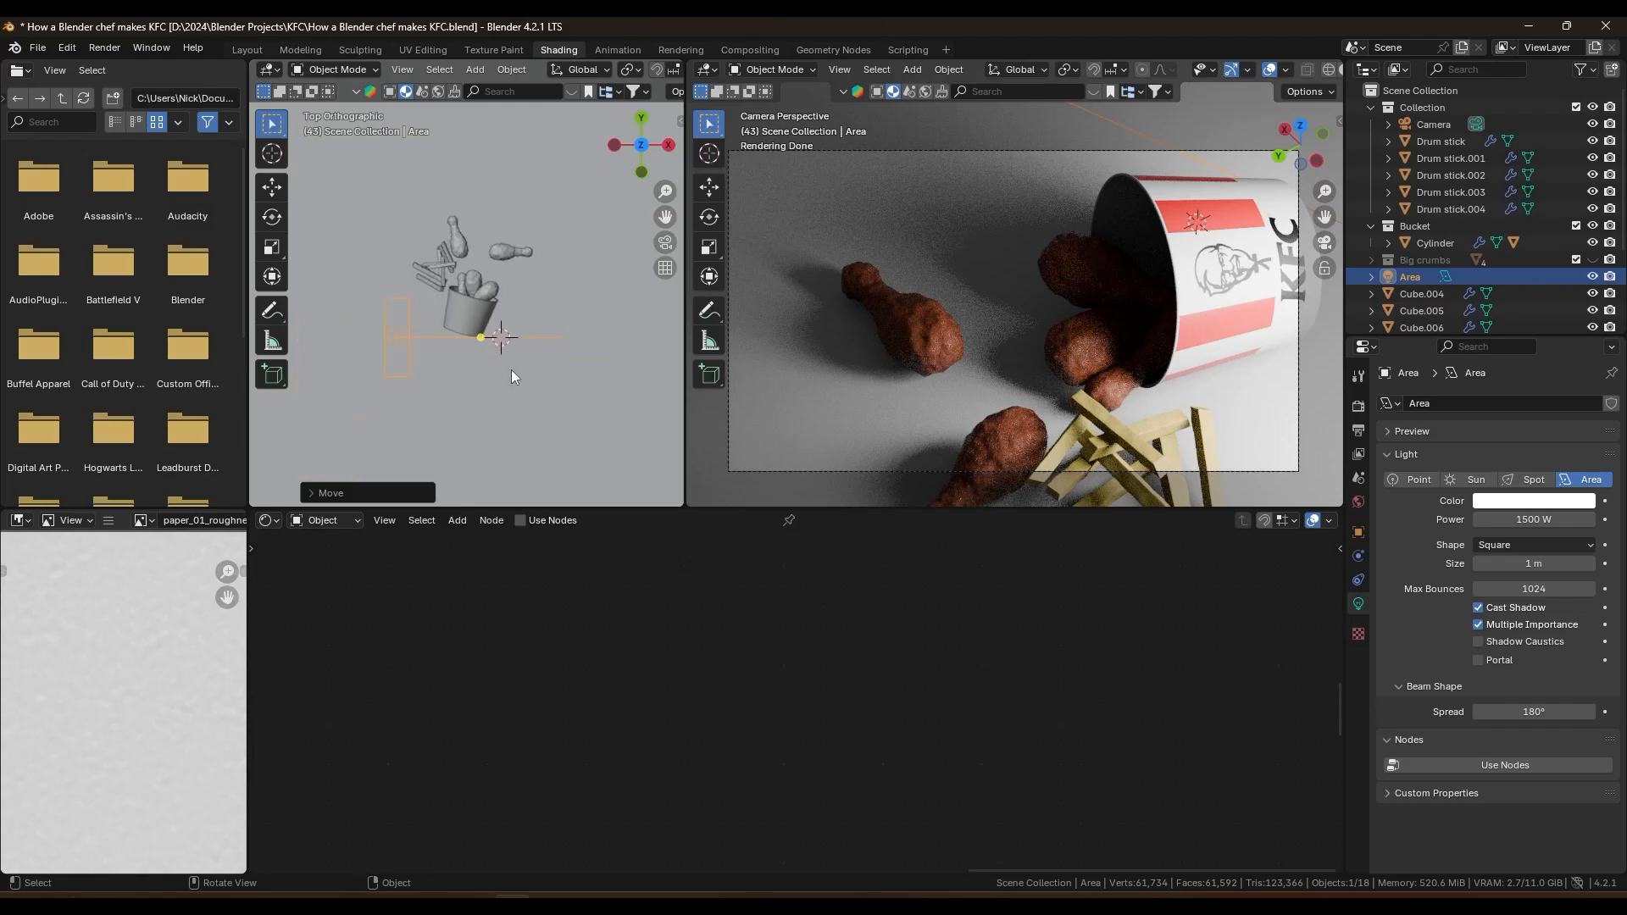
key(g)
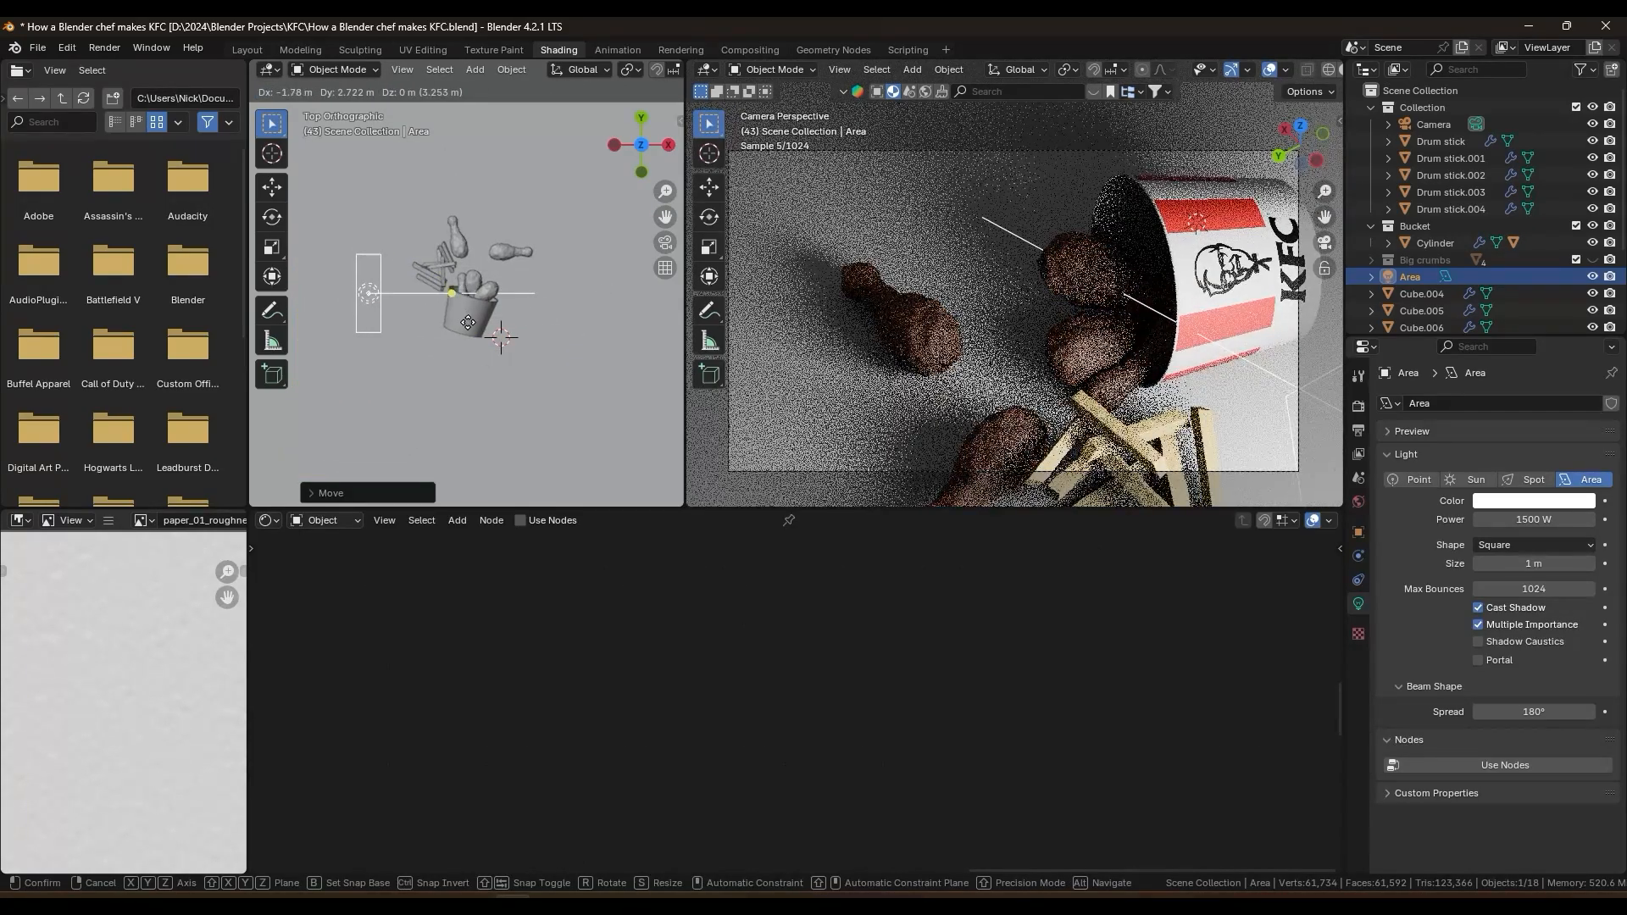
click(475, 323)
Step: Duplicate the area light to the opposite side of the food, rotate the copy about 167° and scale it down
key(shift+d)
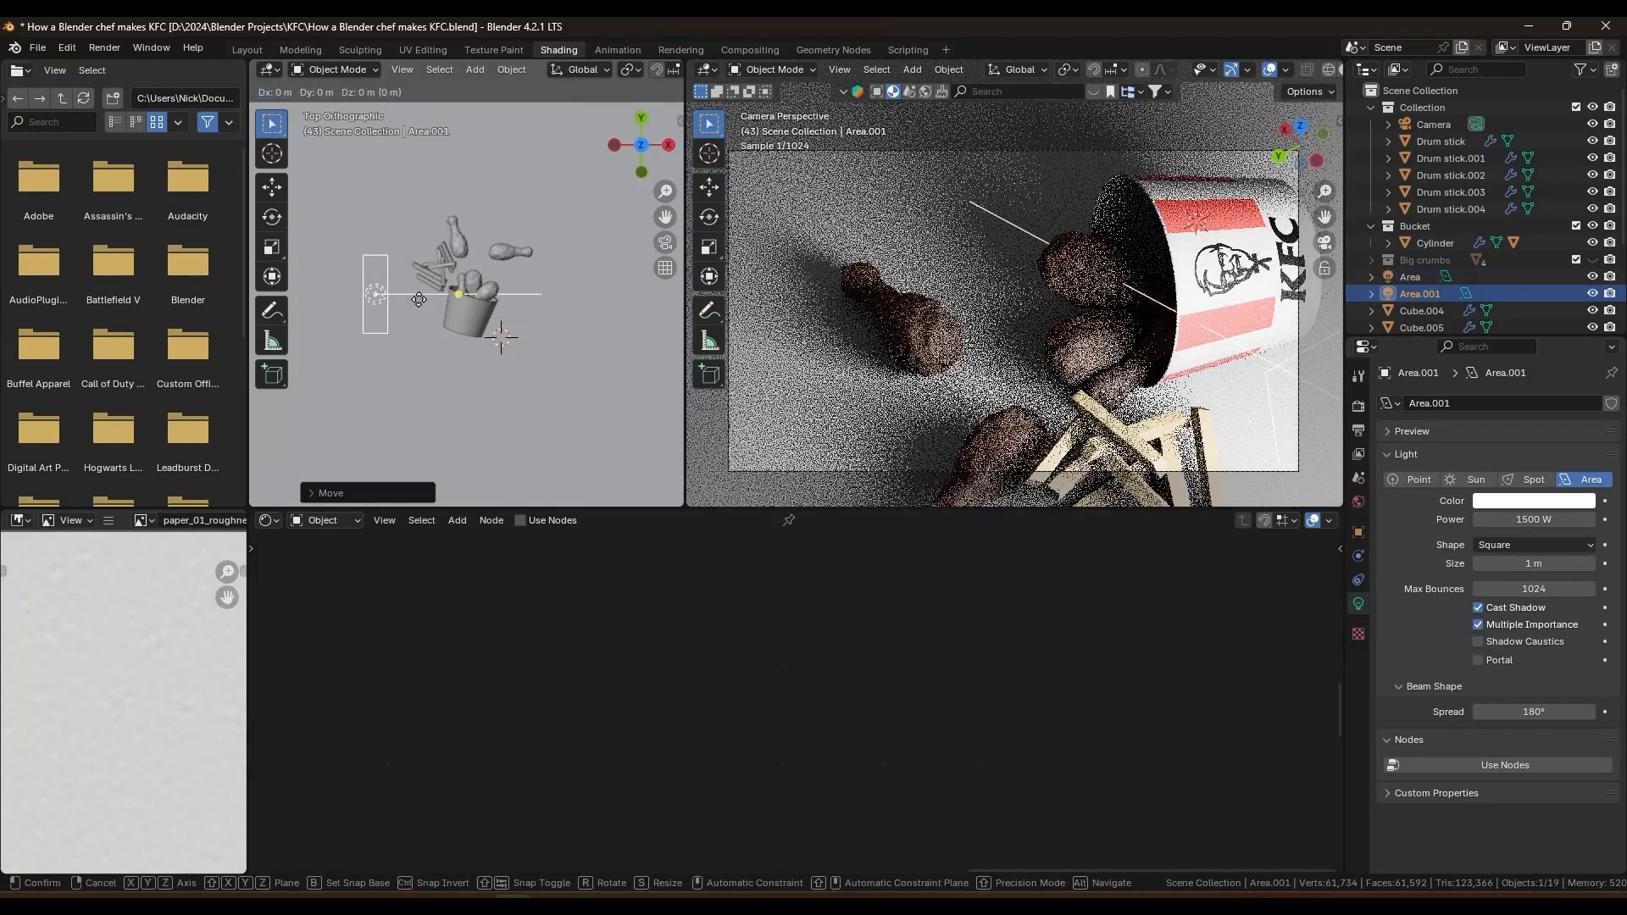
key(r)
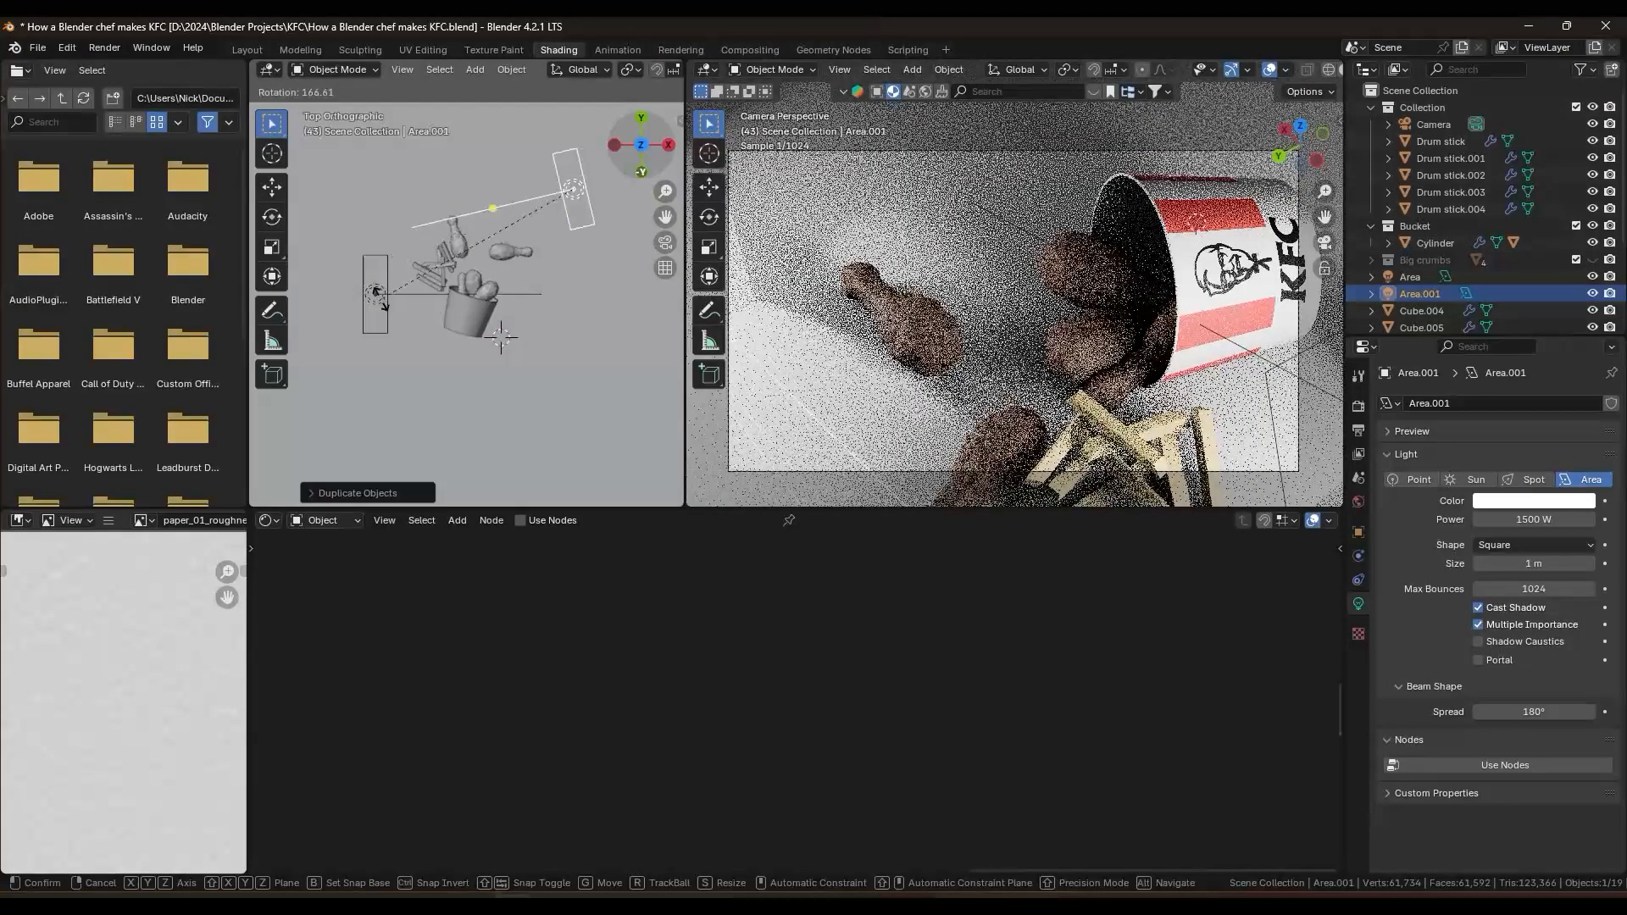
click(387, 292)
key(s)
click(545, 369)
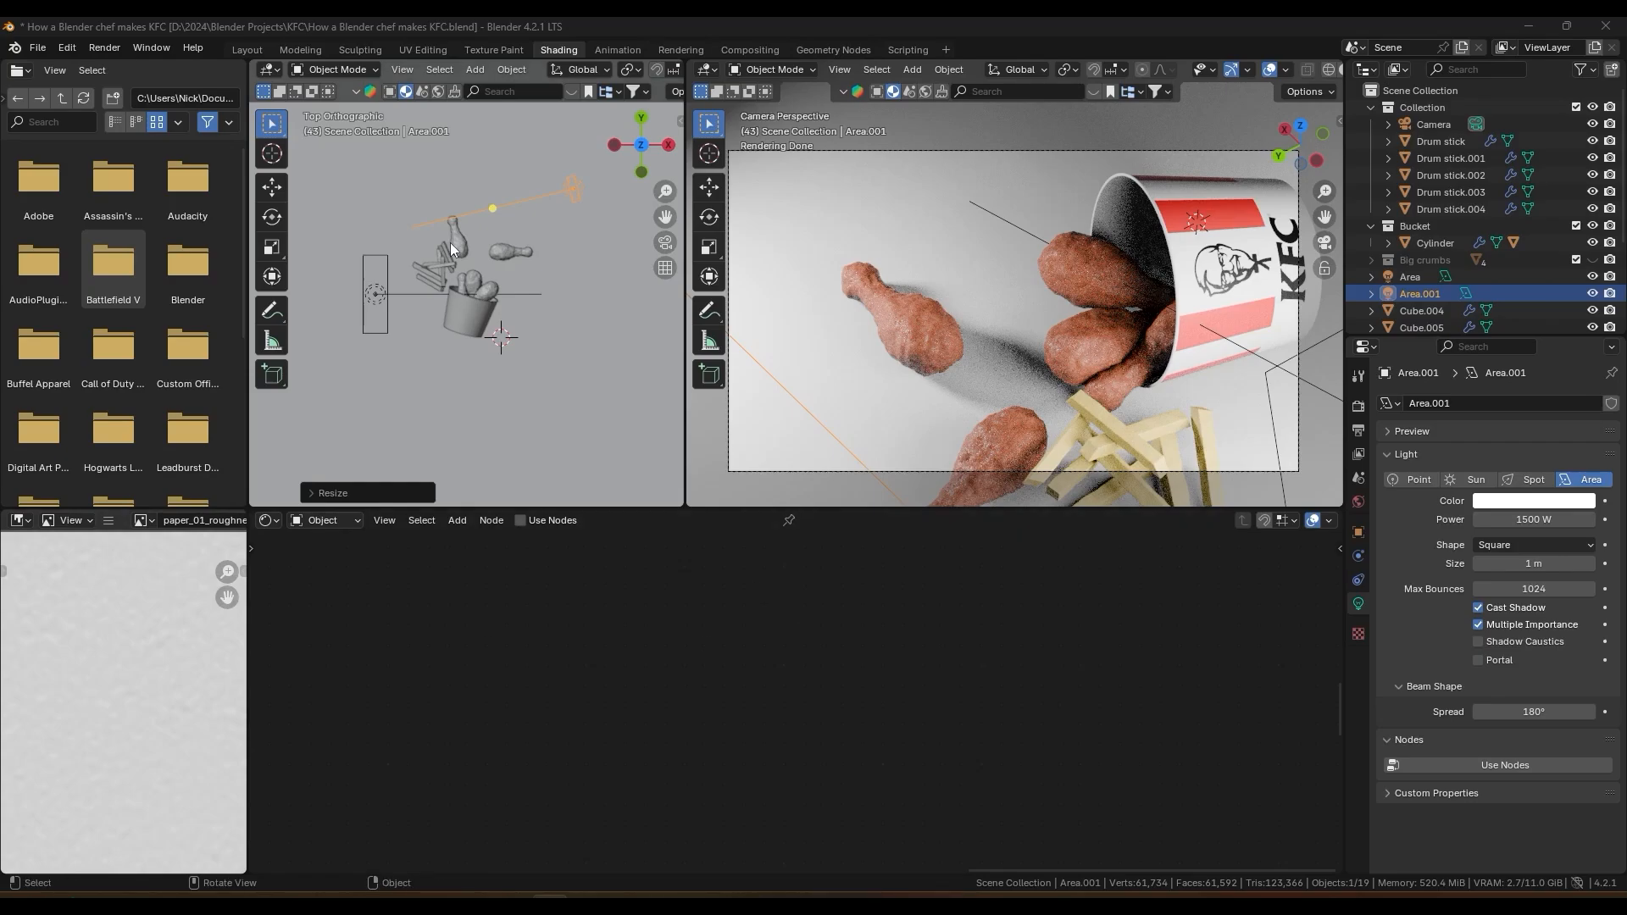
Step: Set the original area light's power to 800 W after comparing it with 200 W, and scale the light down
click(386, 278)
click(1541, 522)
text(80)
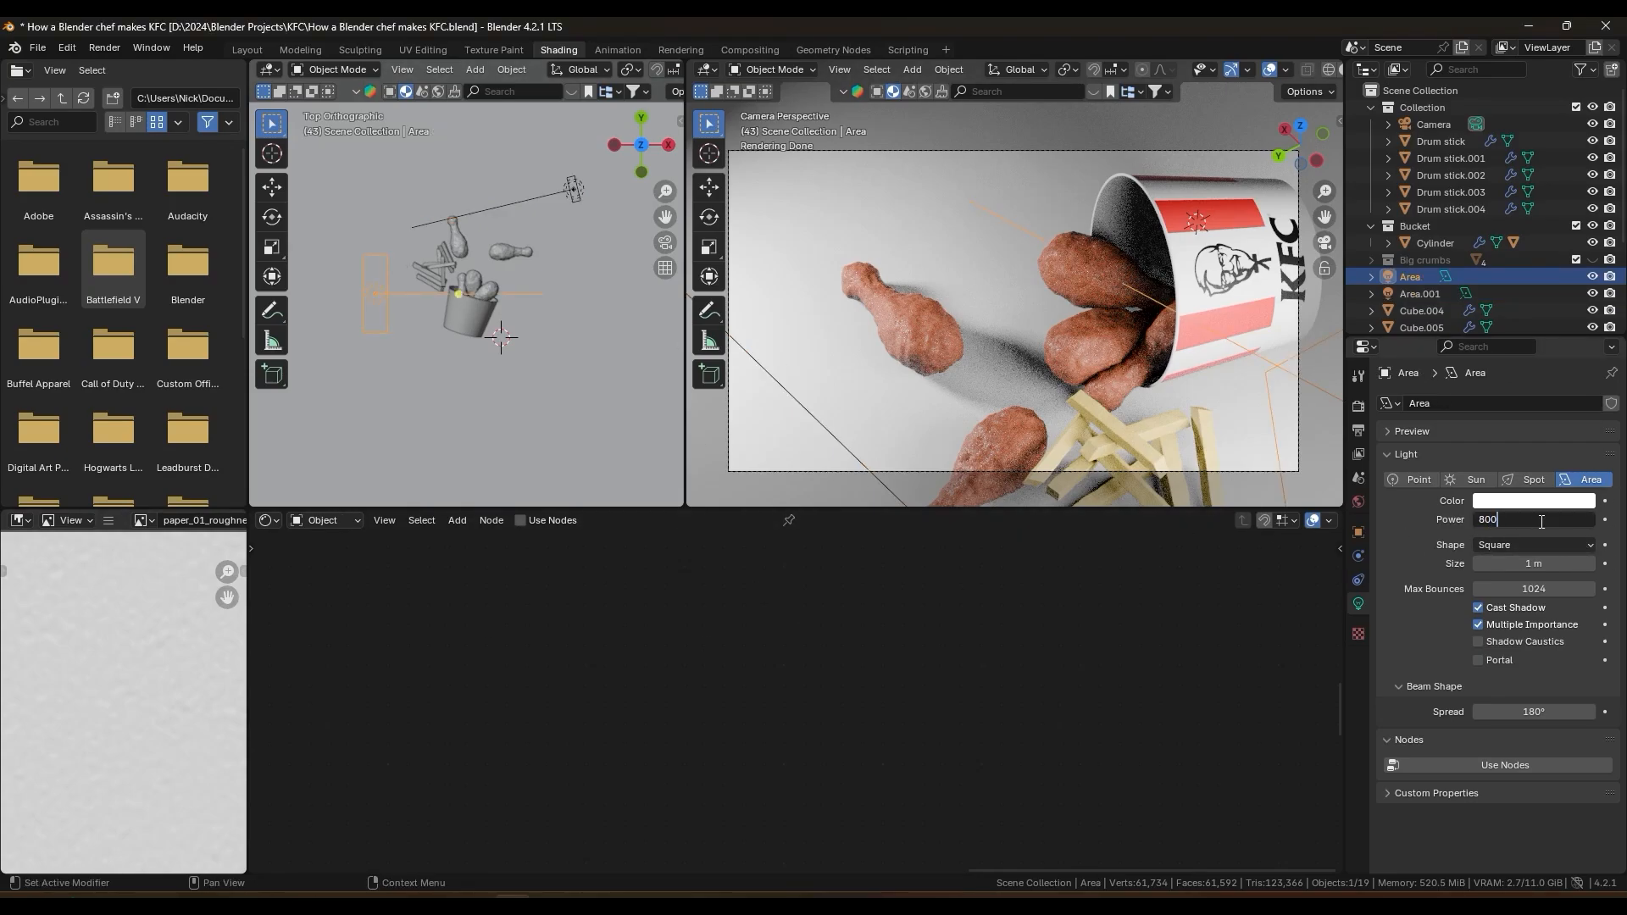
text(0)
key(Return)
click(1534, 522)
text(200)
key(Return)
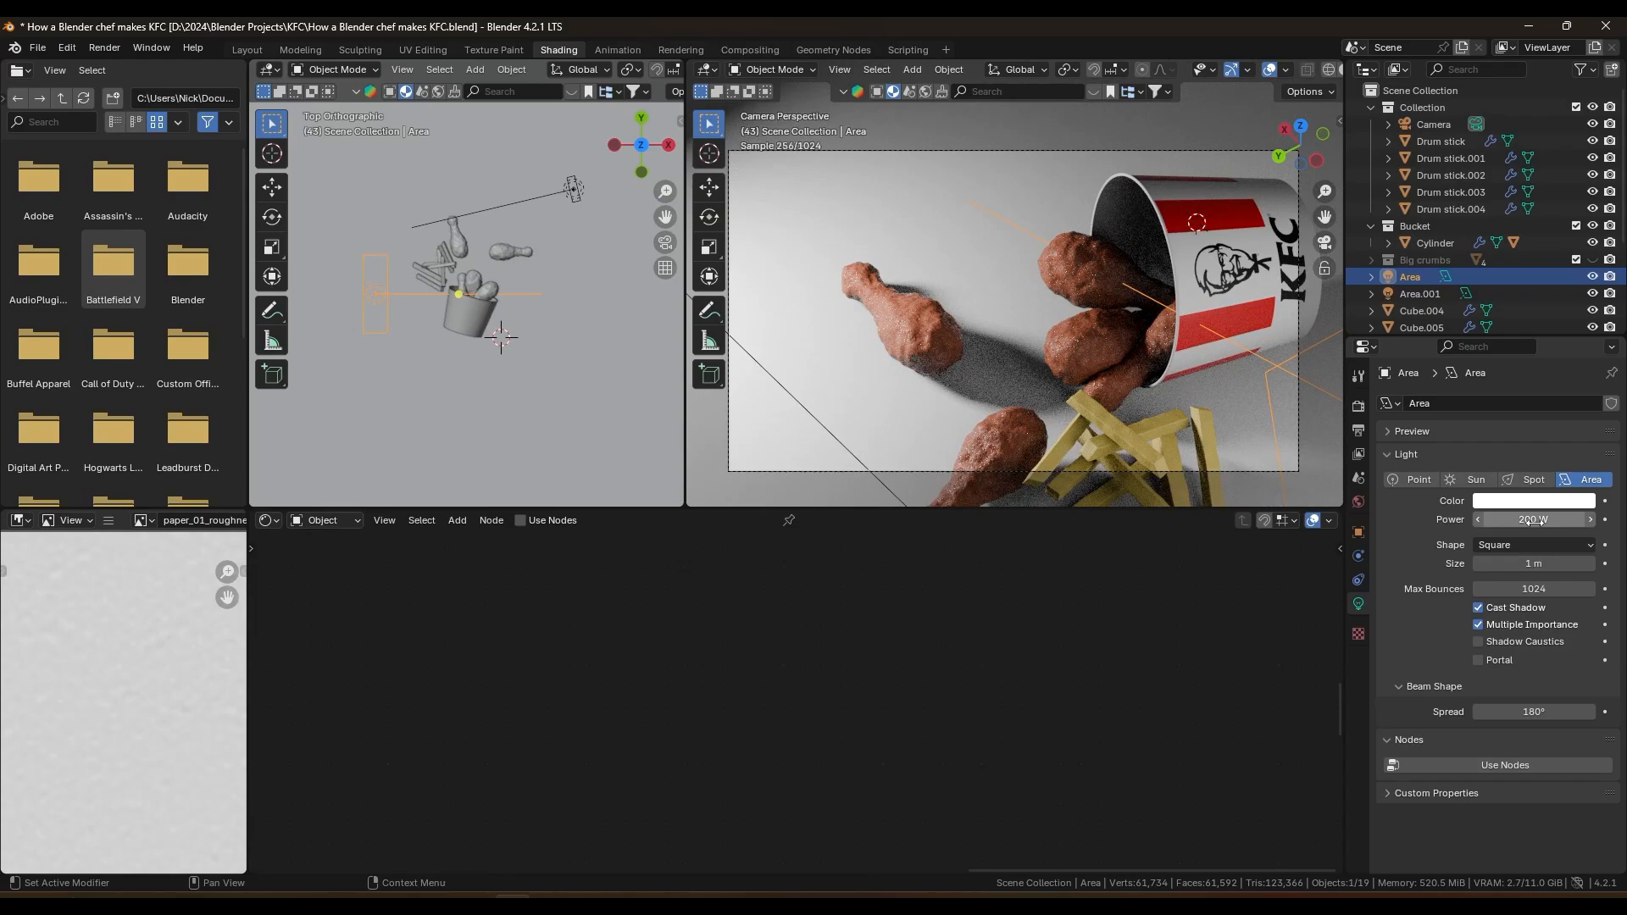
text(800)
key(Return)
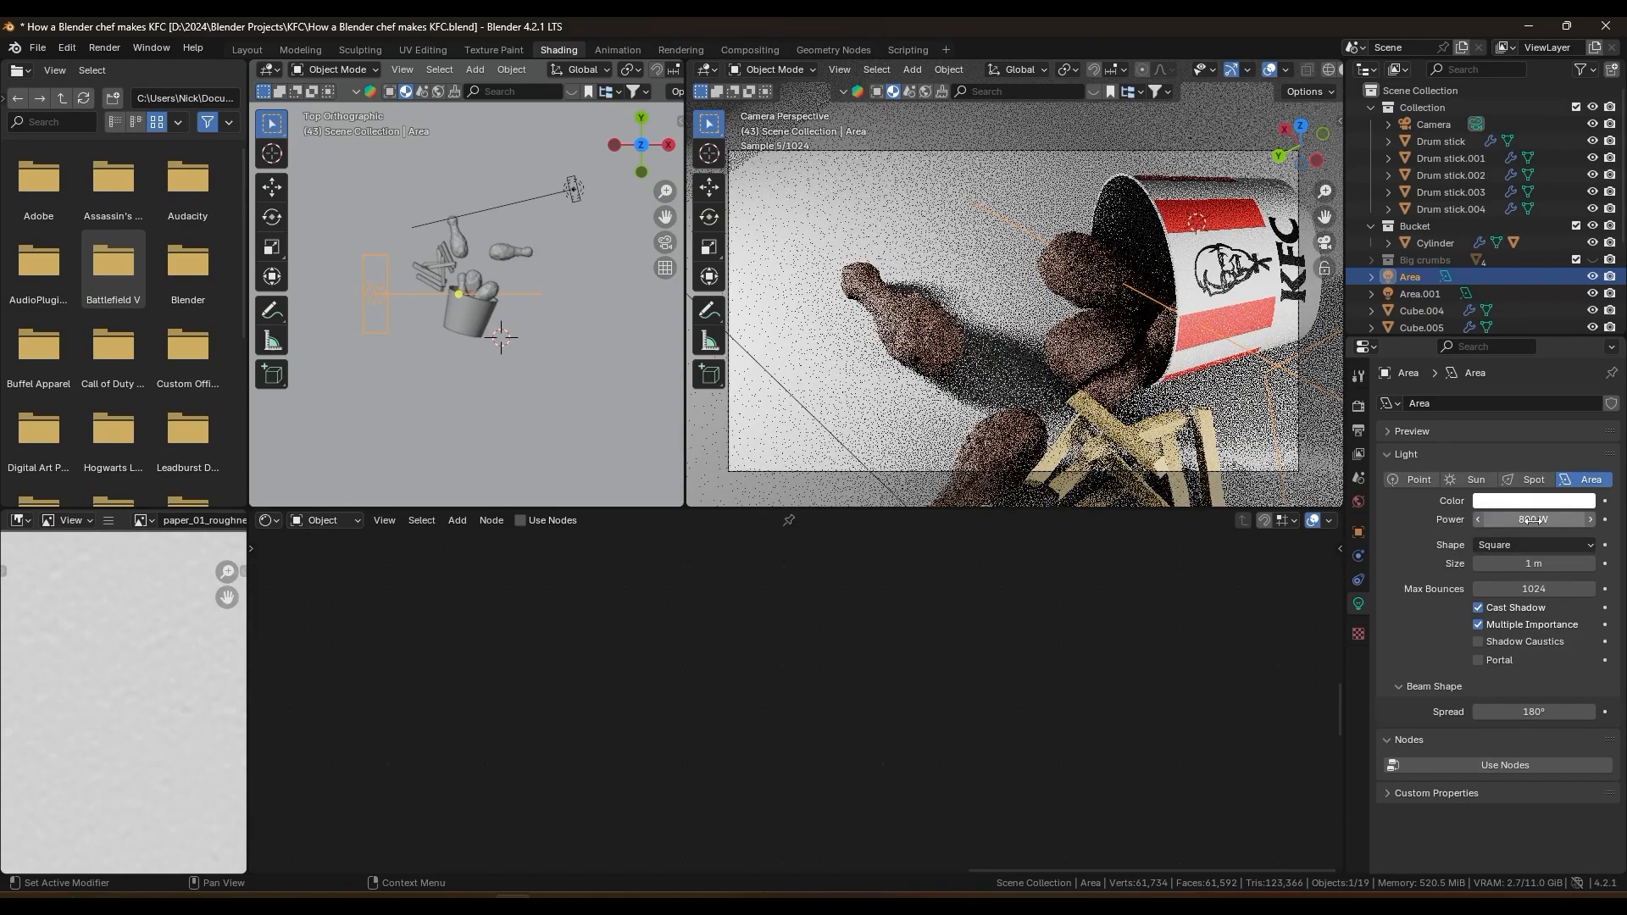
key(s)
click(381, 291)
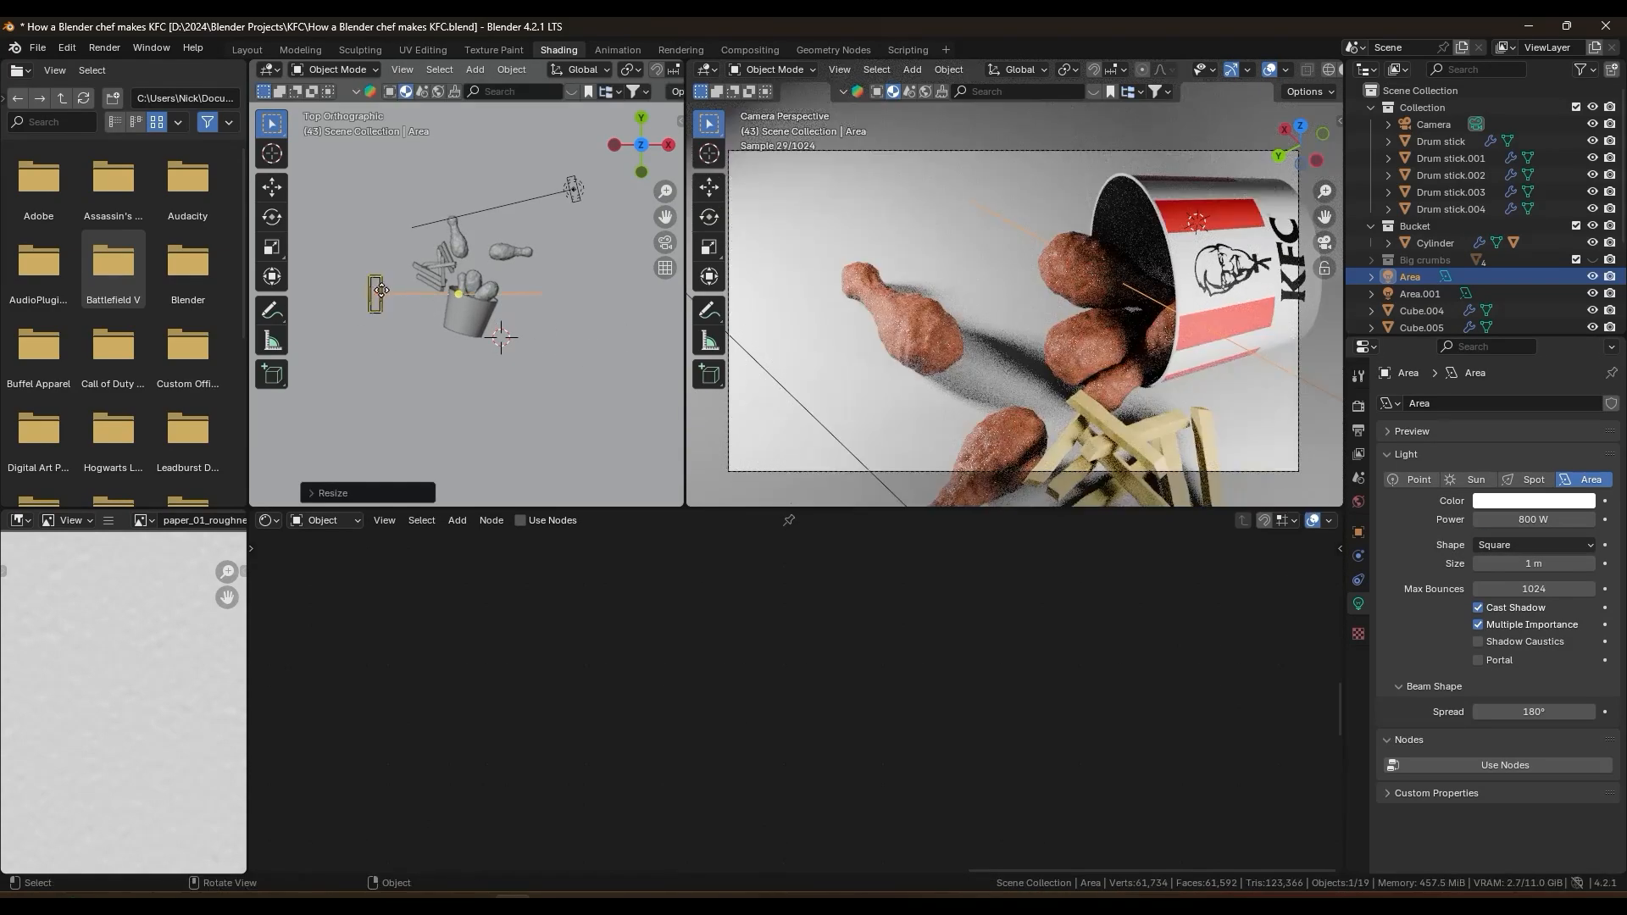
Step: Set the second area light's size to 3.21 m and rotate it toward the bucket
drag(1525, 563, 1592, 563)
key(r)
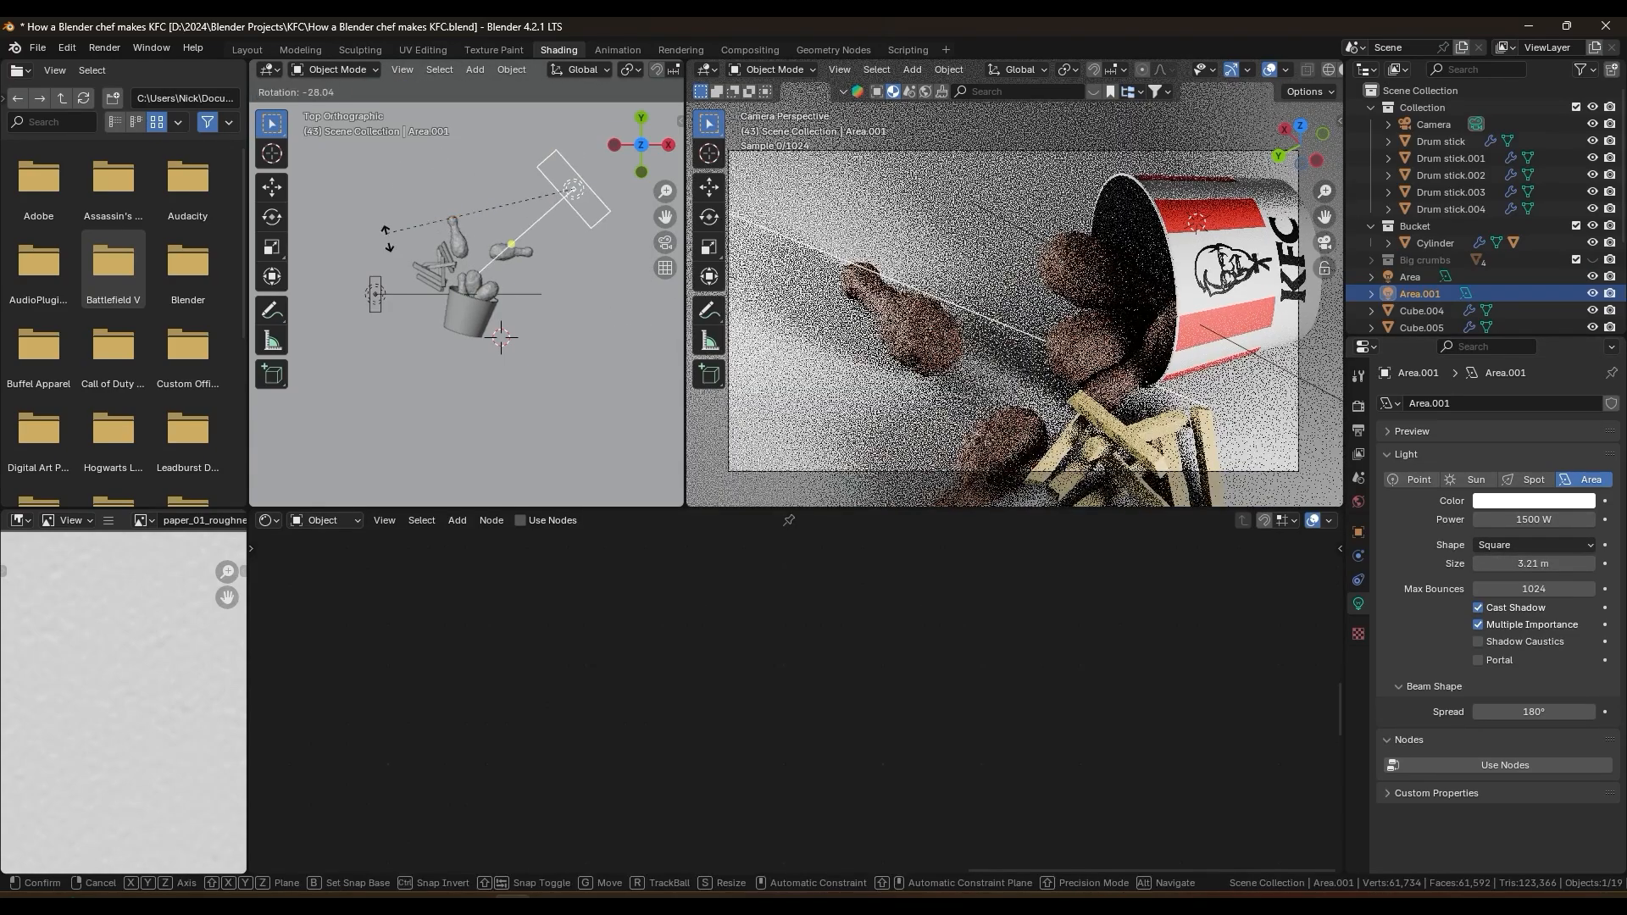
click(436, 316)
Step: Move the second area light farther away from the food and adjust its rotation to aim at the scene
key(g)
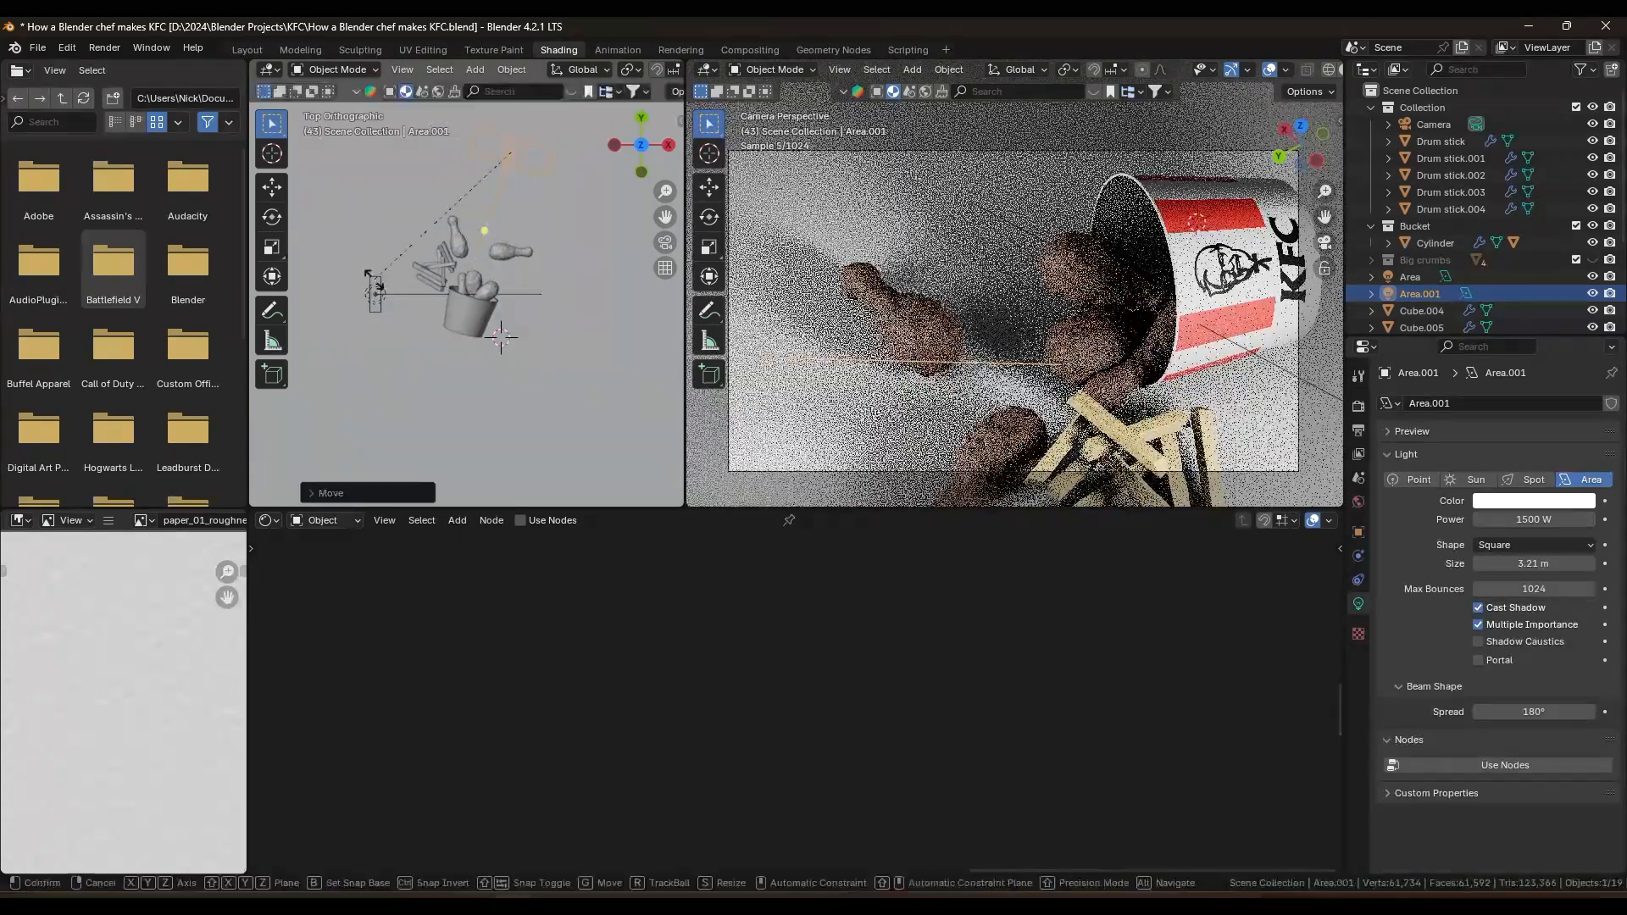
click(479, 376)
key(r)
click(480, 376)
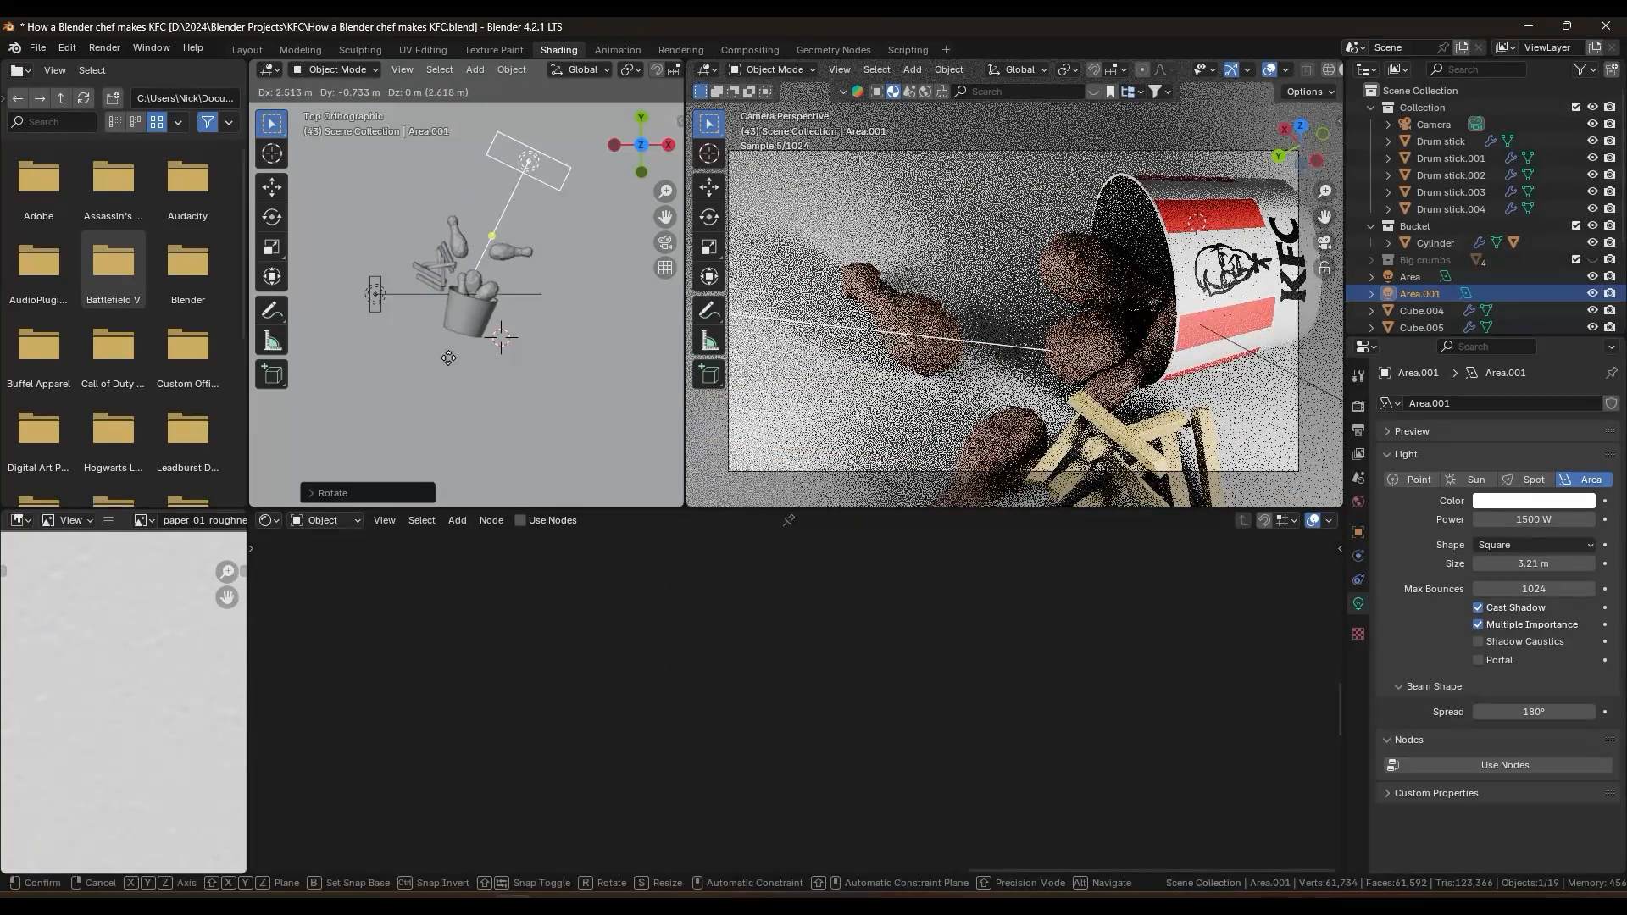
key(g)
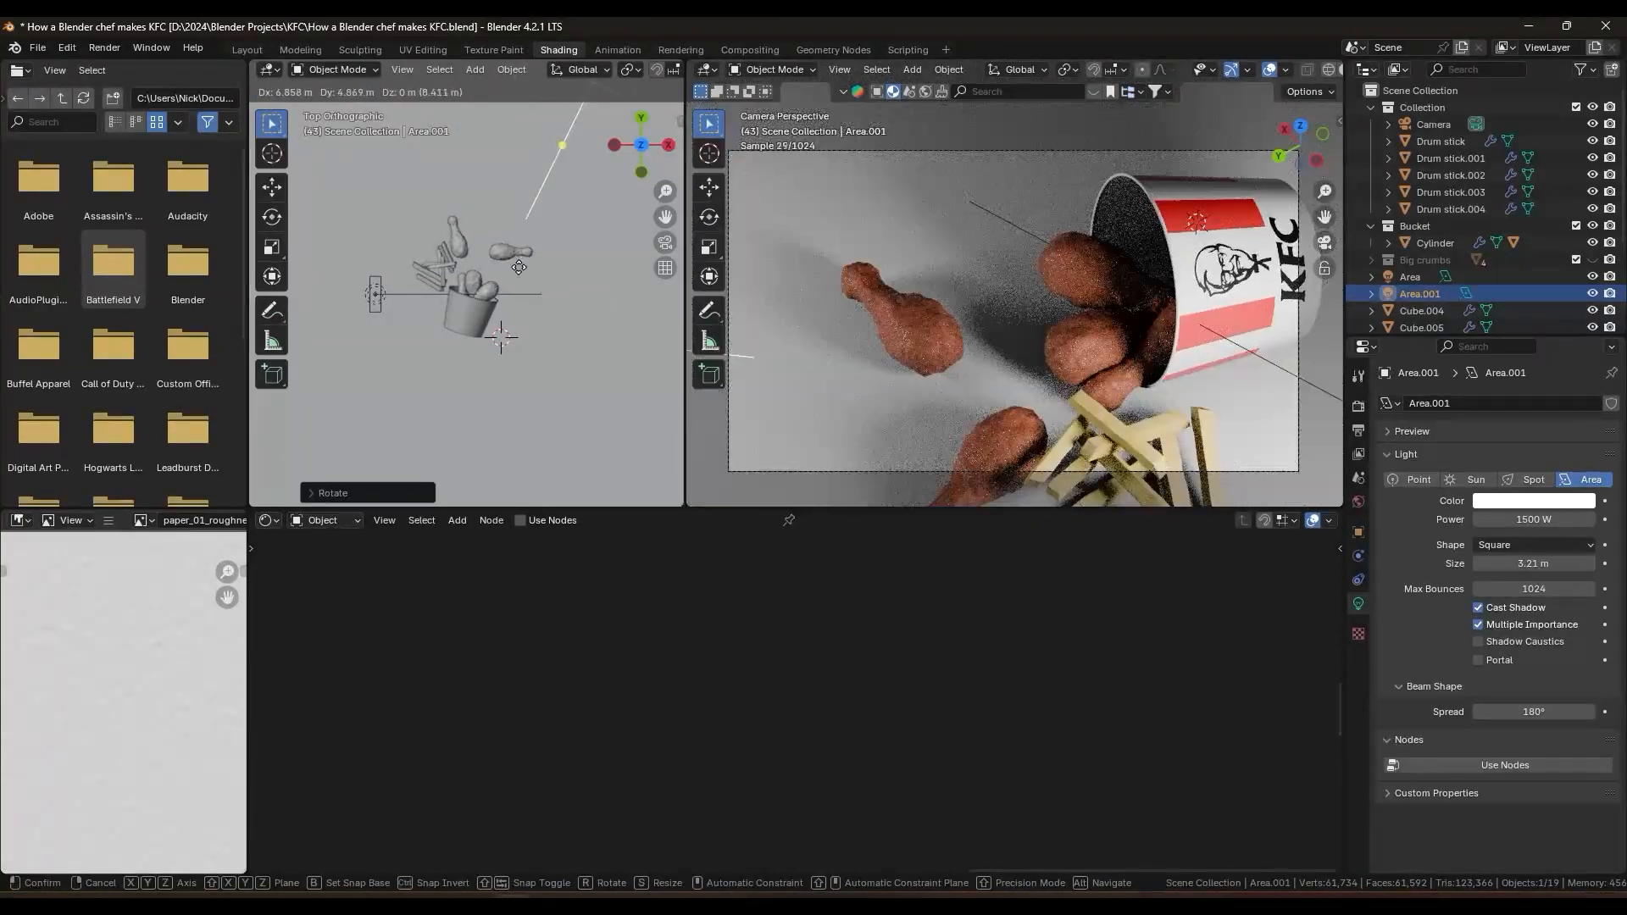
click(518, 268)
Step: Move the original area light about 1 m along X and 1.9 m along Y, closer to the fries
click(376, 294)
key(g)
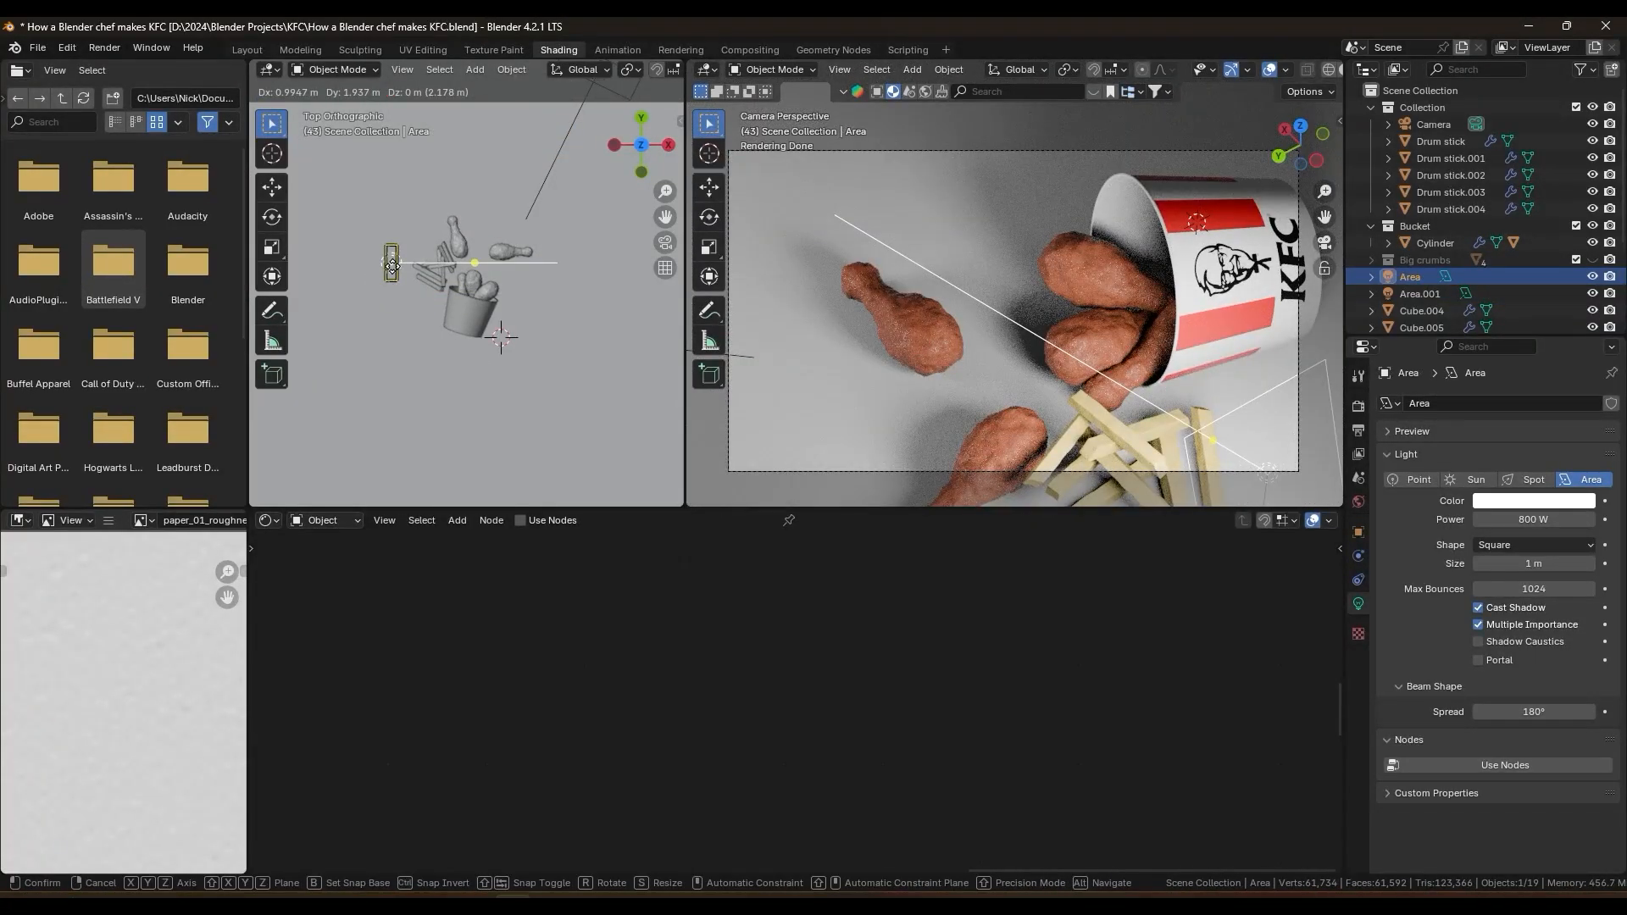
click(392, 265)
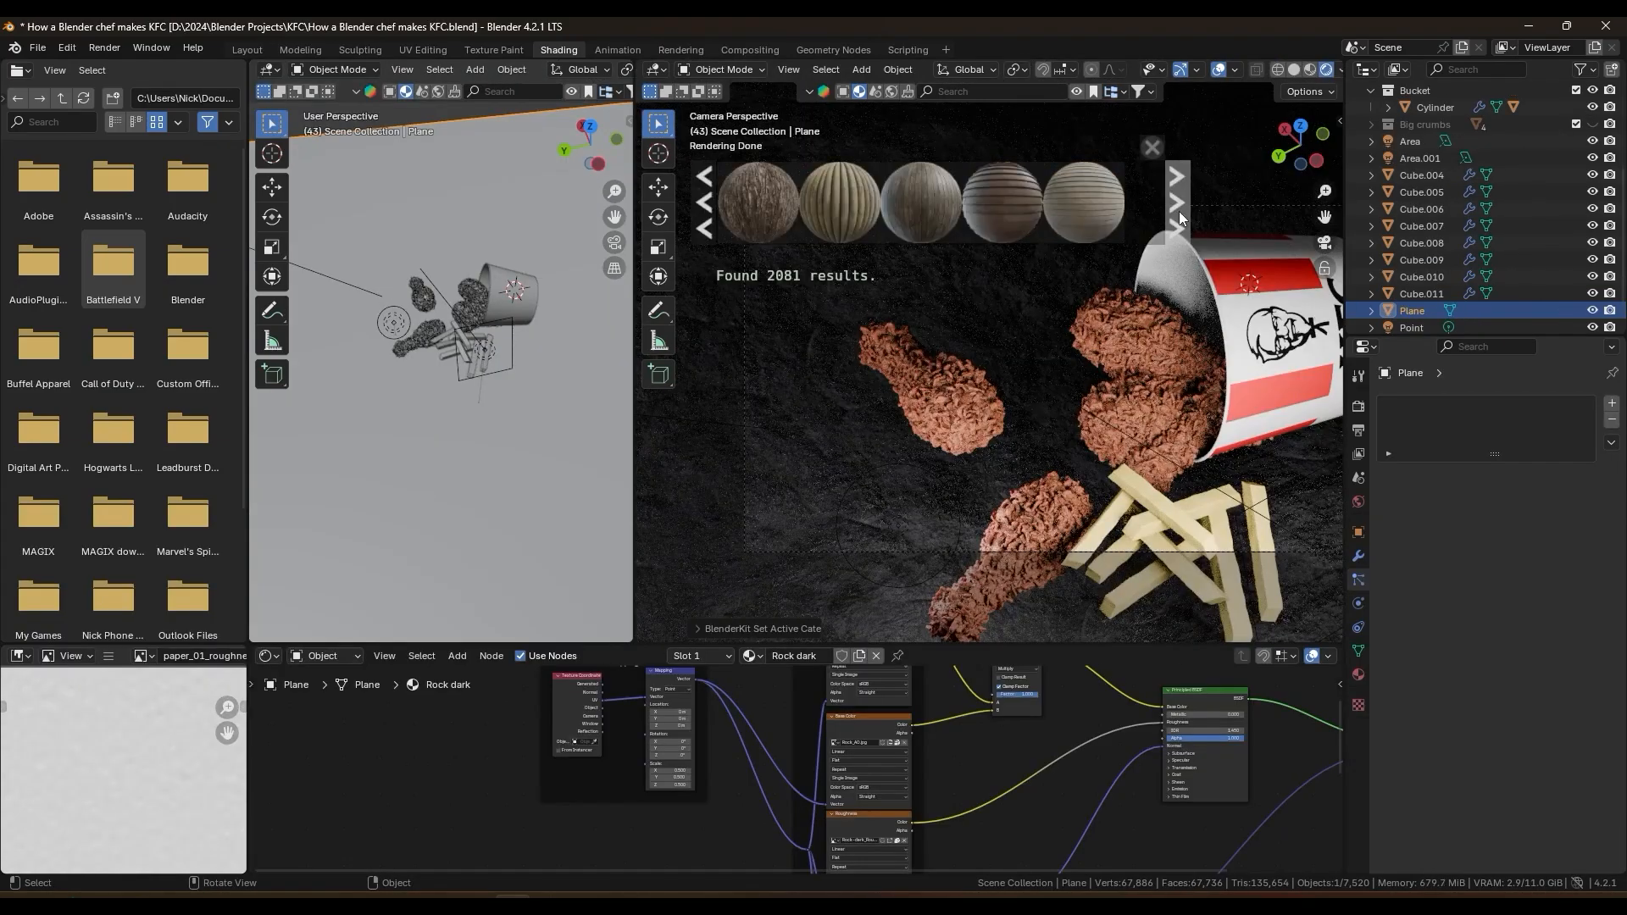
Step: Apply the Black wood material from BlenderKit to the ground plane and set its texture mapping scale to 1 on all axes
click(1178, 219)
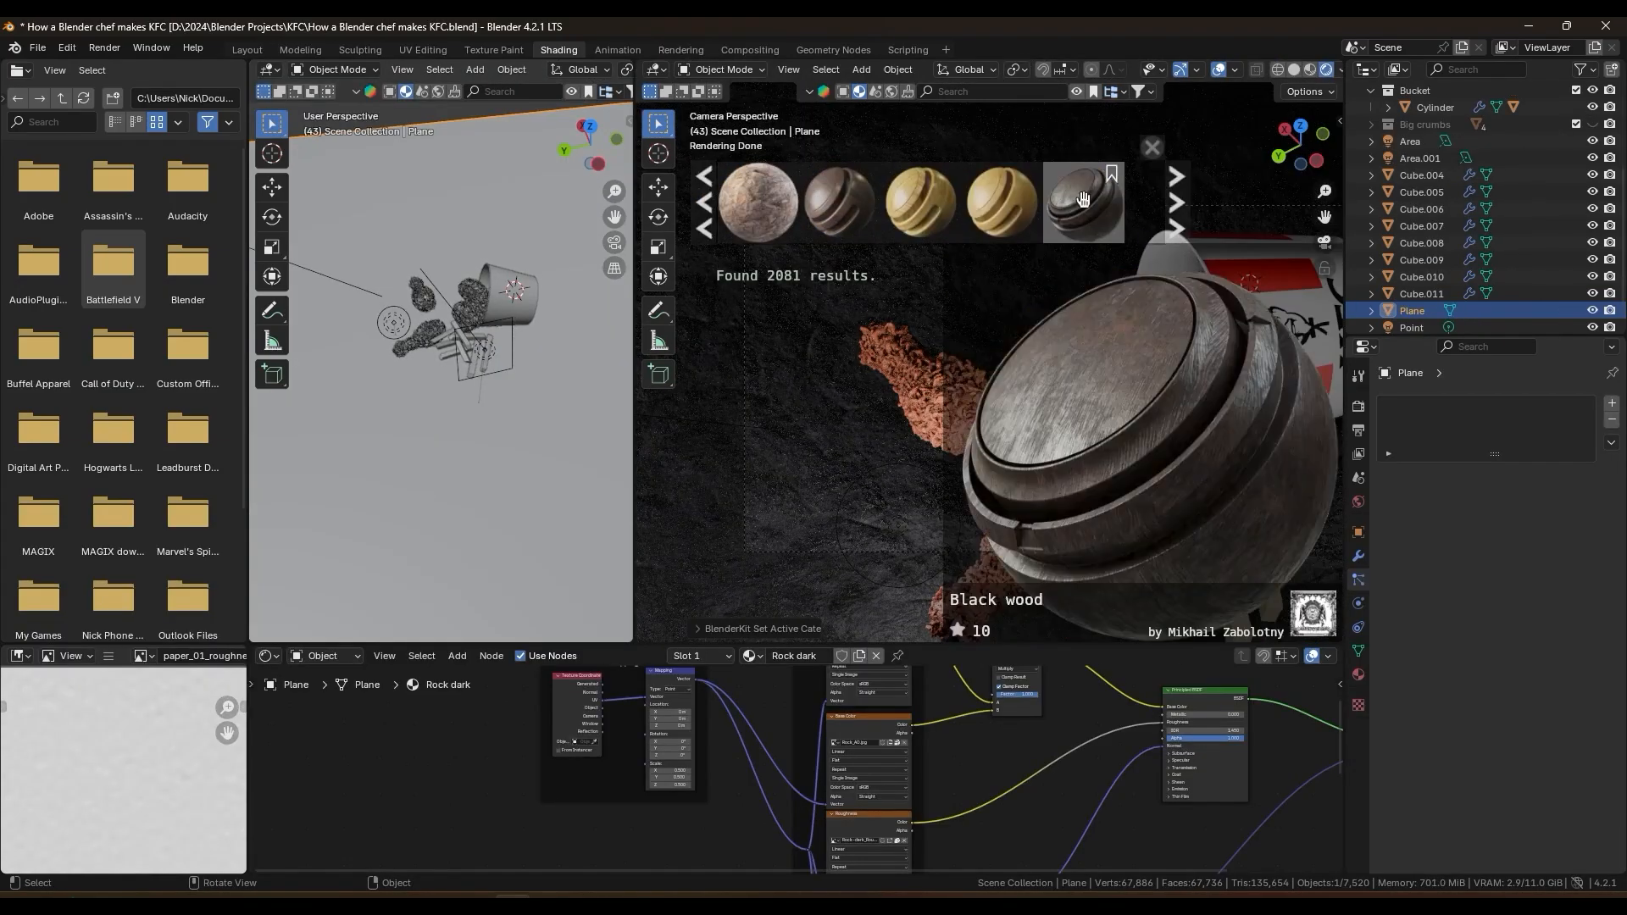
click(1112, 205)
scroll(856, 745, up, 10)
middle_drag(1254, 805, 606, 839)
double_click(733, 726)
text(1)
key(Tab)
text(1)
key(Tab)
text(1)
key(Tab)
Step: Darken the wood by setting the Value of its Hue/Saturation/Value node to 0.120
scroll(757, 726, down, 6)
scroll(926, 860, up, 6)
middle_drag(882, 773, 820, 810)
drag(893, 742, 847, 766)
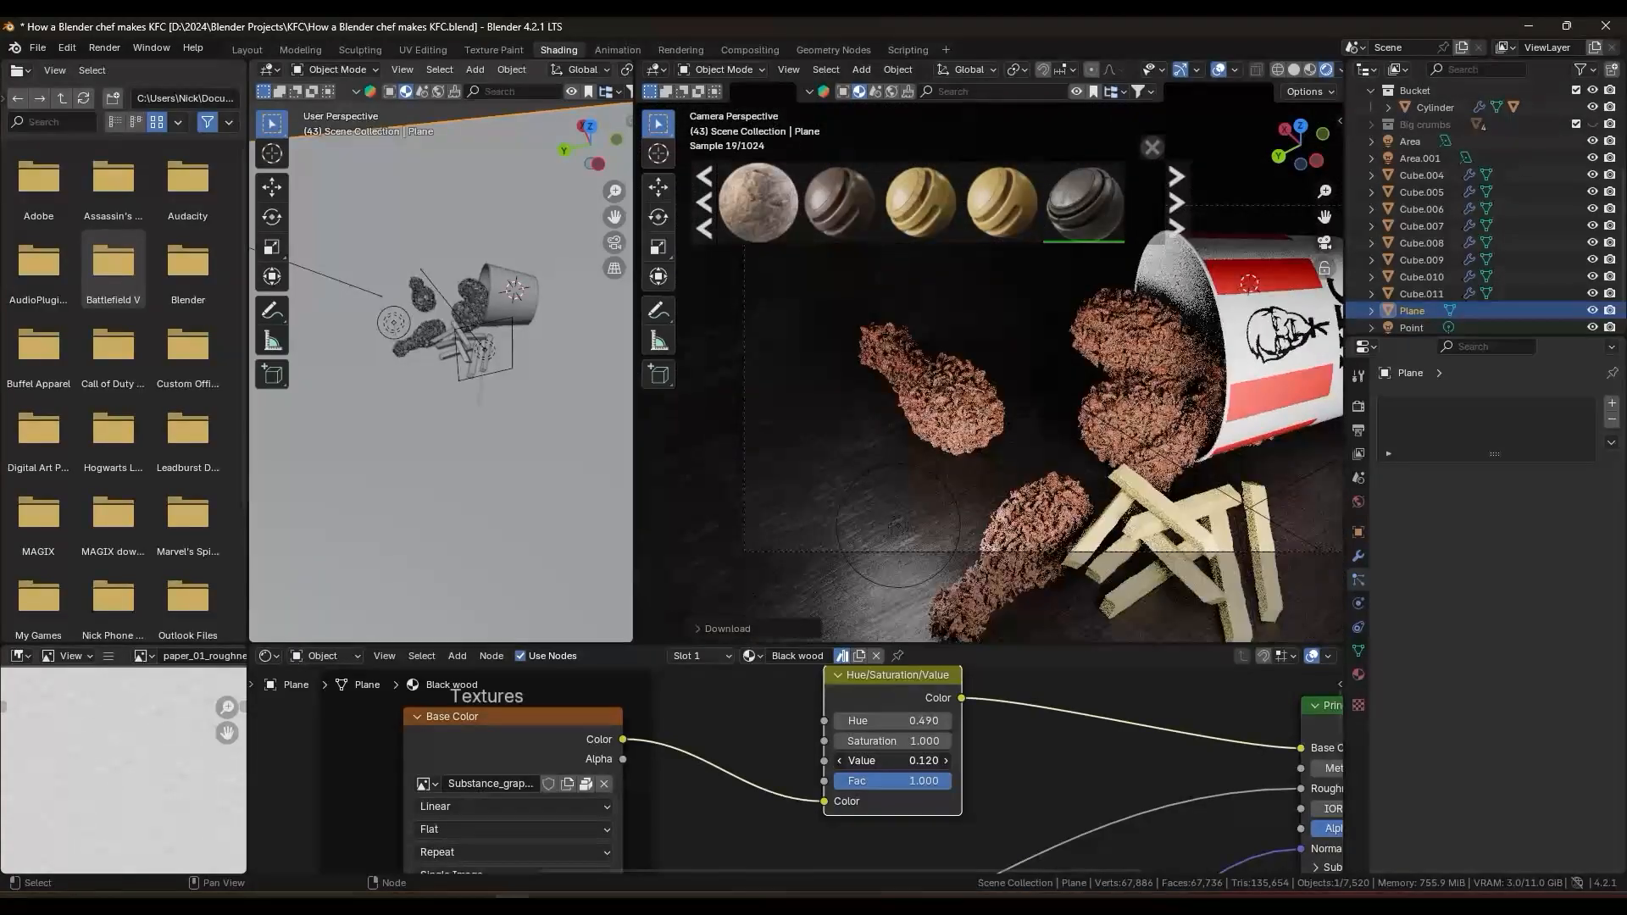
Step: Insert a Color Ramp after the wood's roughness texture, moving the black stop to 0.400 and pulling the white stop inward
scroll(893, 839, down, 4)
middle_drag(894, 838, 716, 714)
key(shift+a)
text(col)
key(Return)
click(631, 767)
scroll(636, 801, up, 5)
drag(579, 773, 639, 769)
drag(781, 772, 727, 770)
drag(637, 772, 658, 771)
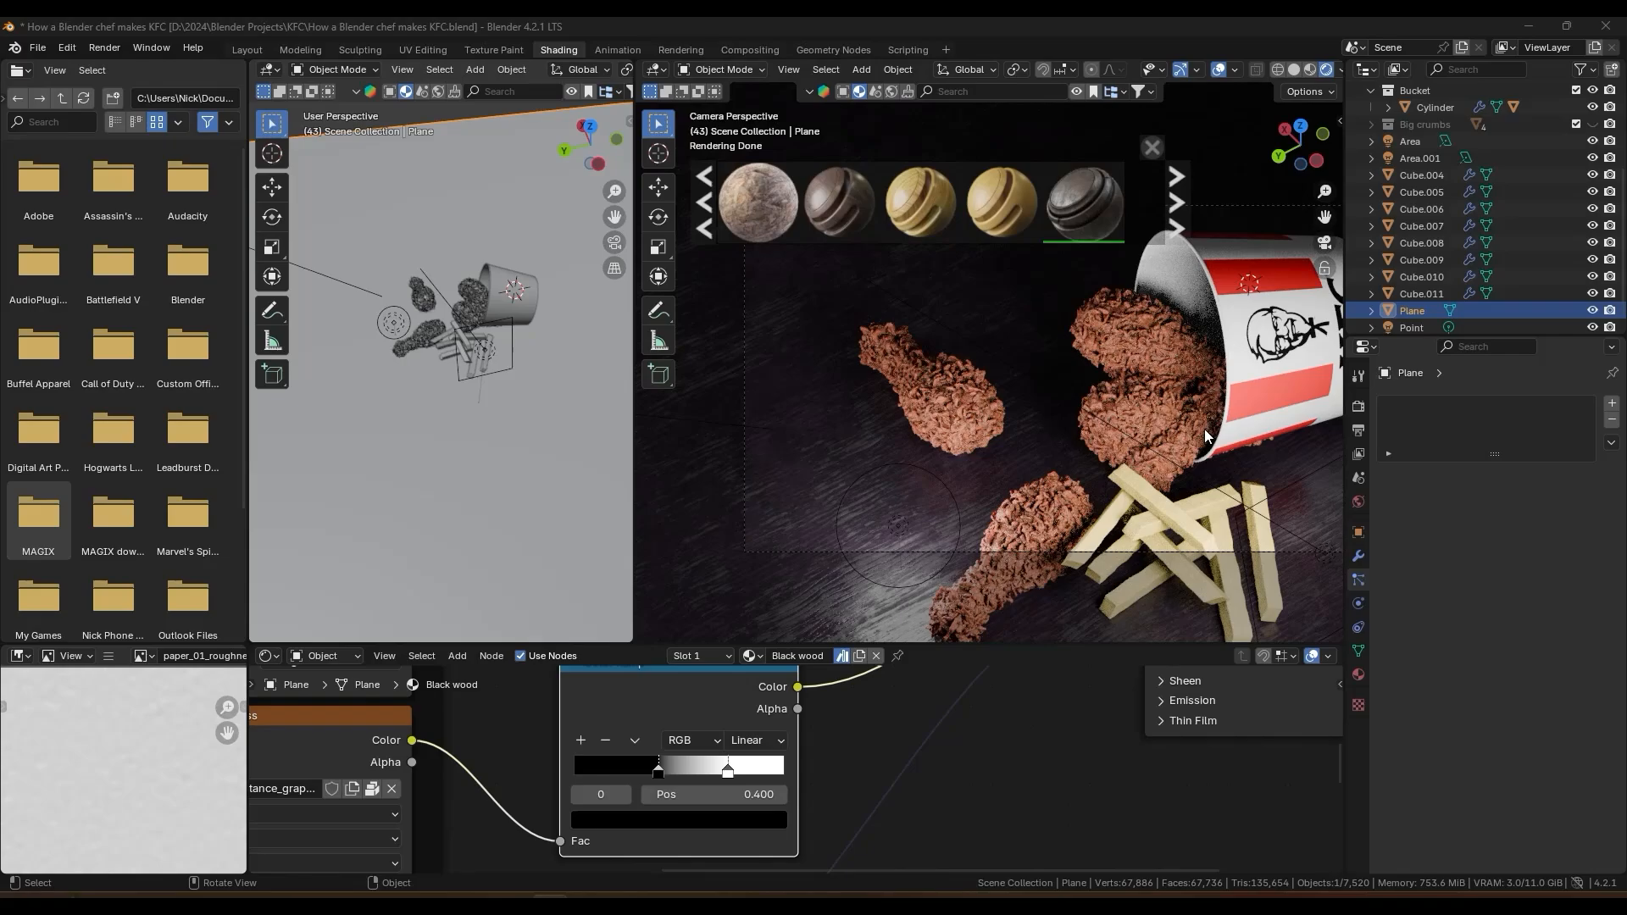
Step: Widen the camera viewport and reframe the food in both views
scroll(1038, 194, down, 4)
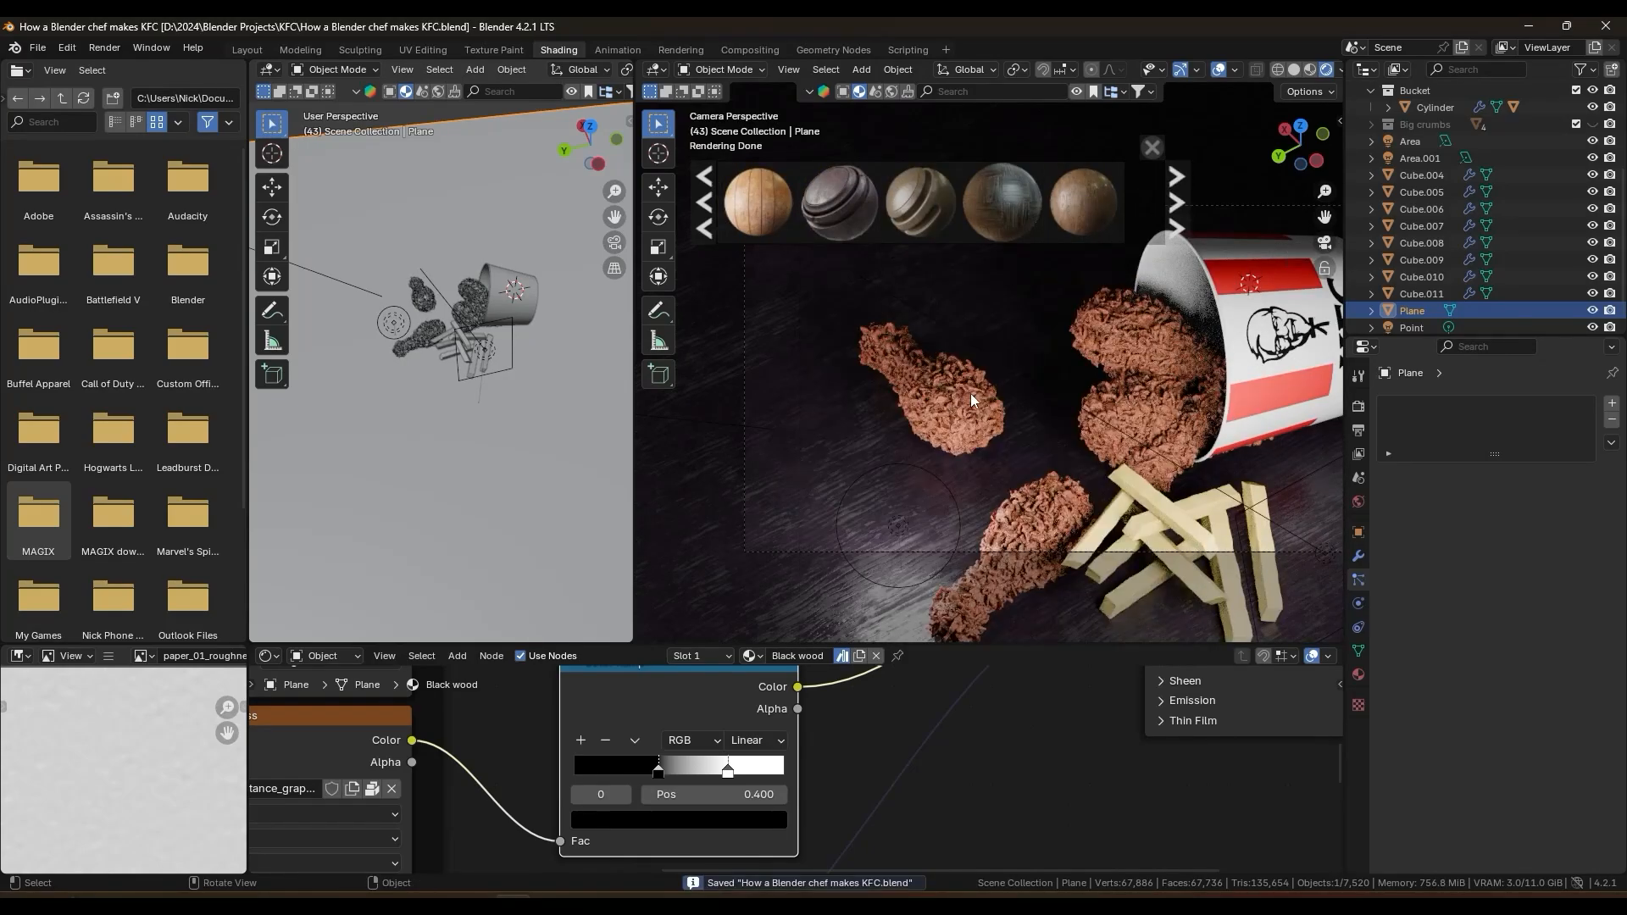
right_click(634, 429)
click(632, 431)
click(585, 424)
scroll(991, 341, down, 1)
shift+middle_drag(1113, 381, 1087, 376)
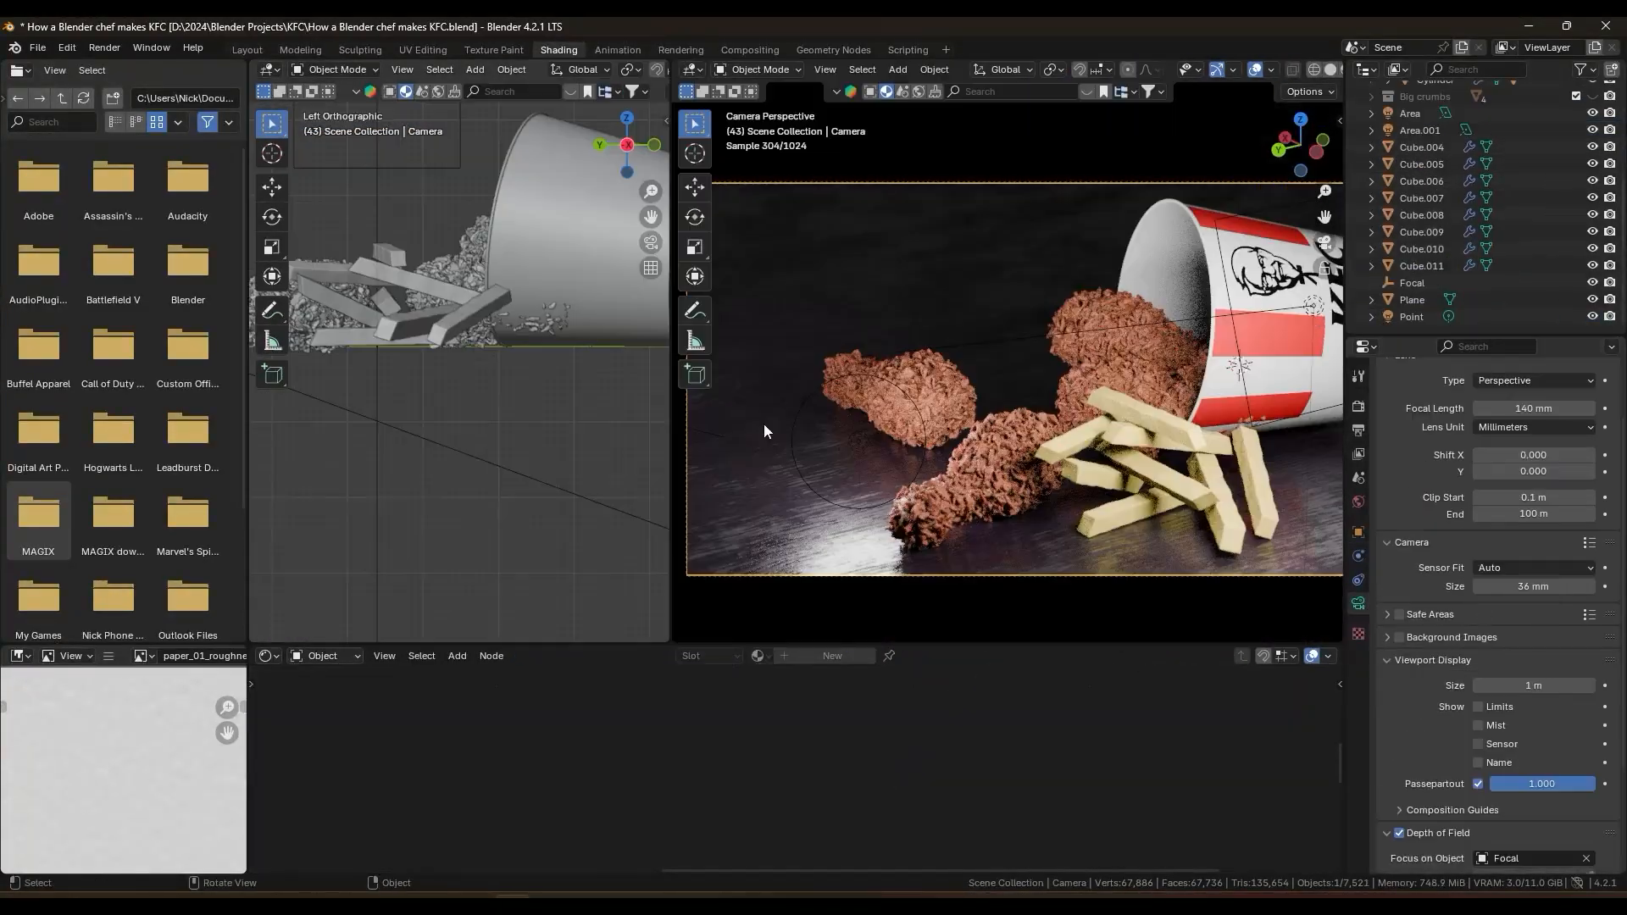
scroll(449, 410, down, 3)
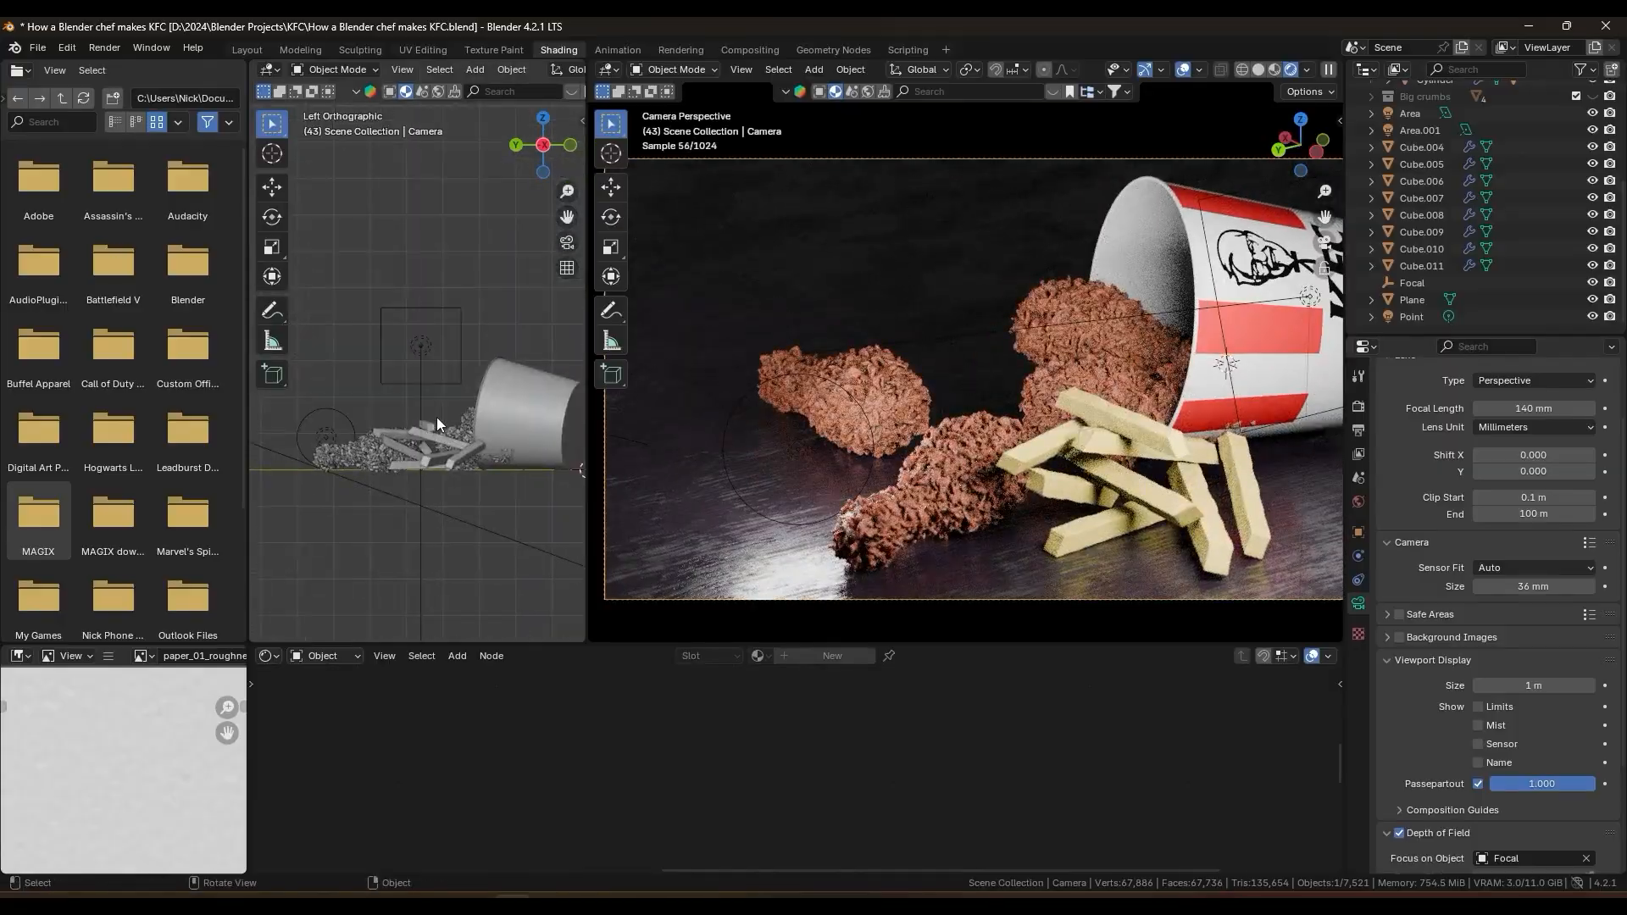
Step: Move the point light in top view to the outer side of the separate drumstick
click(796, 447)
key(KP_7)
key(g)
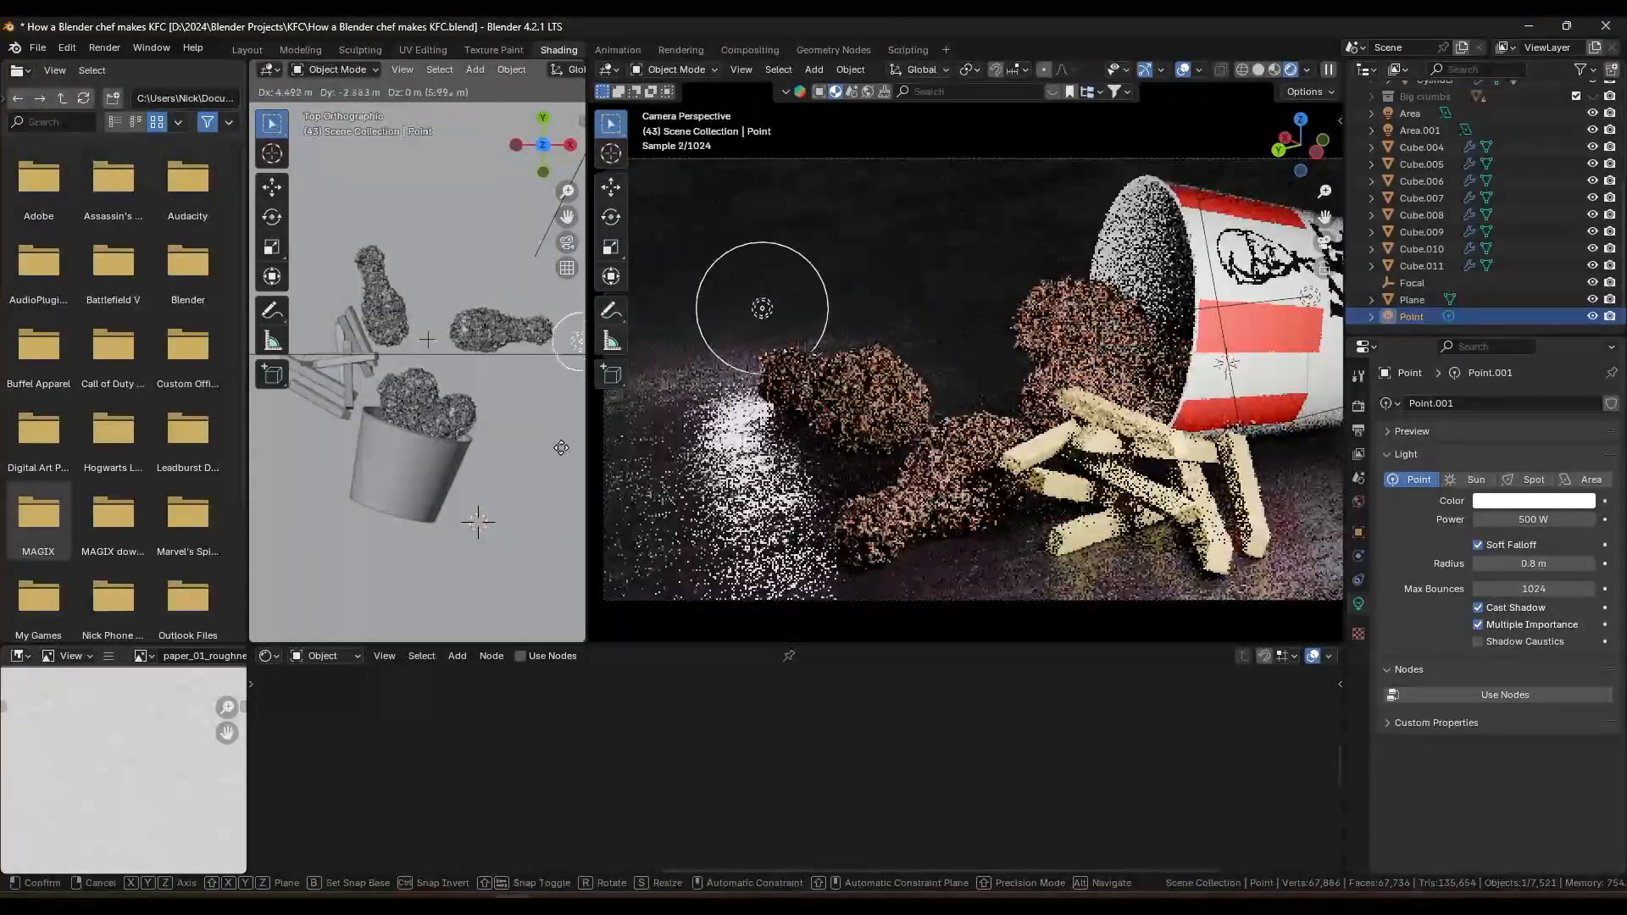
click(561, 453)
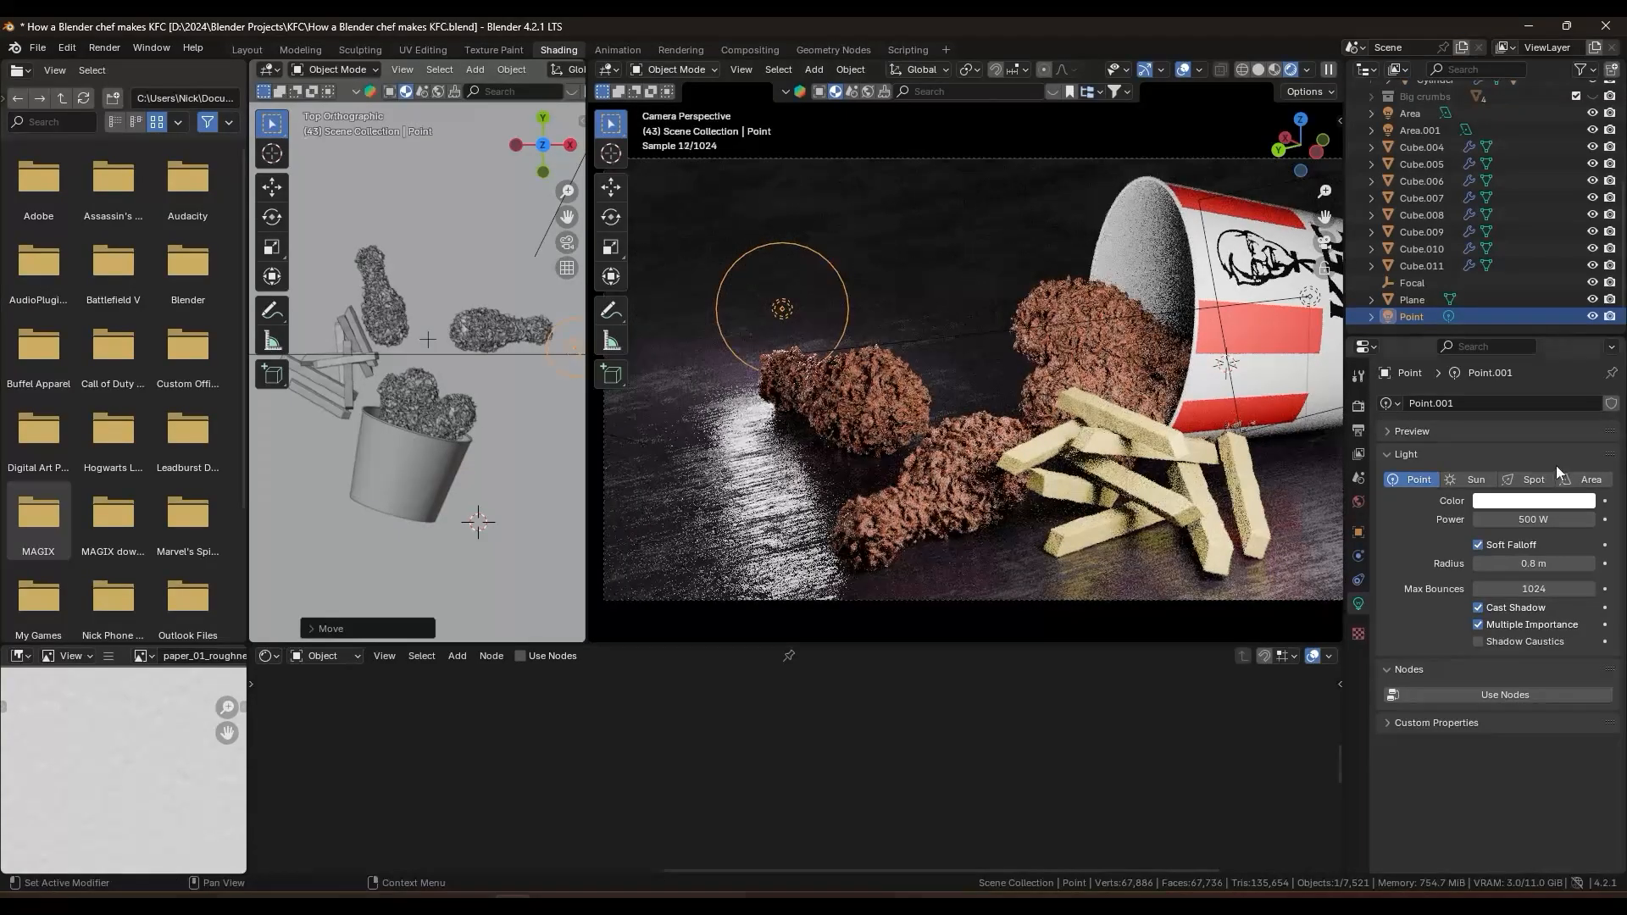
Step: Change the point light's type to Area, rotate it about 71° in front view toward the food and raise it
click(1584, 480)
key(KP_1)
key(r)
click(273, 416)
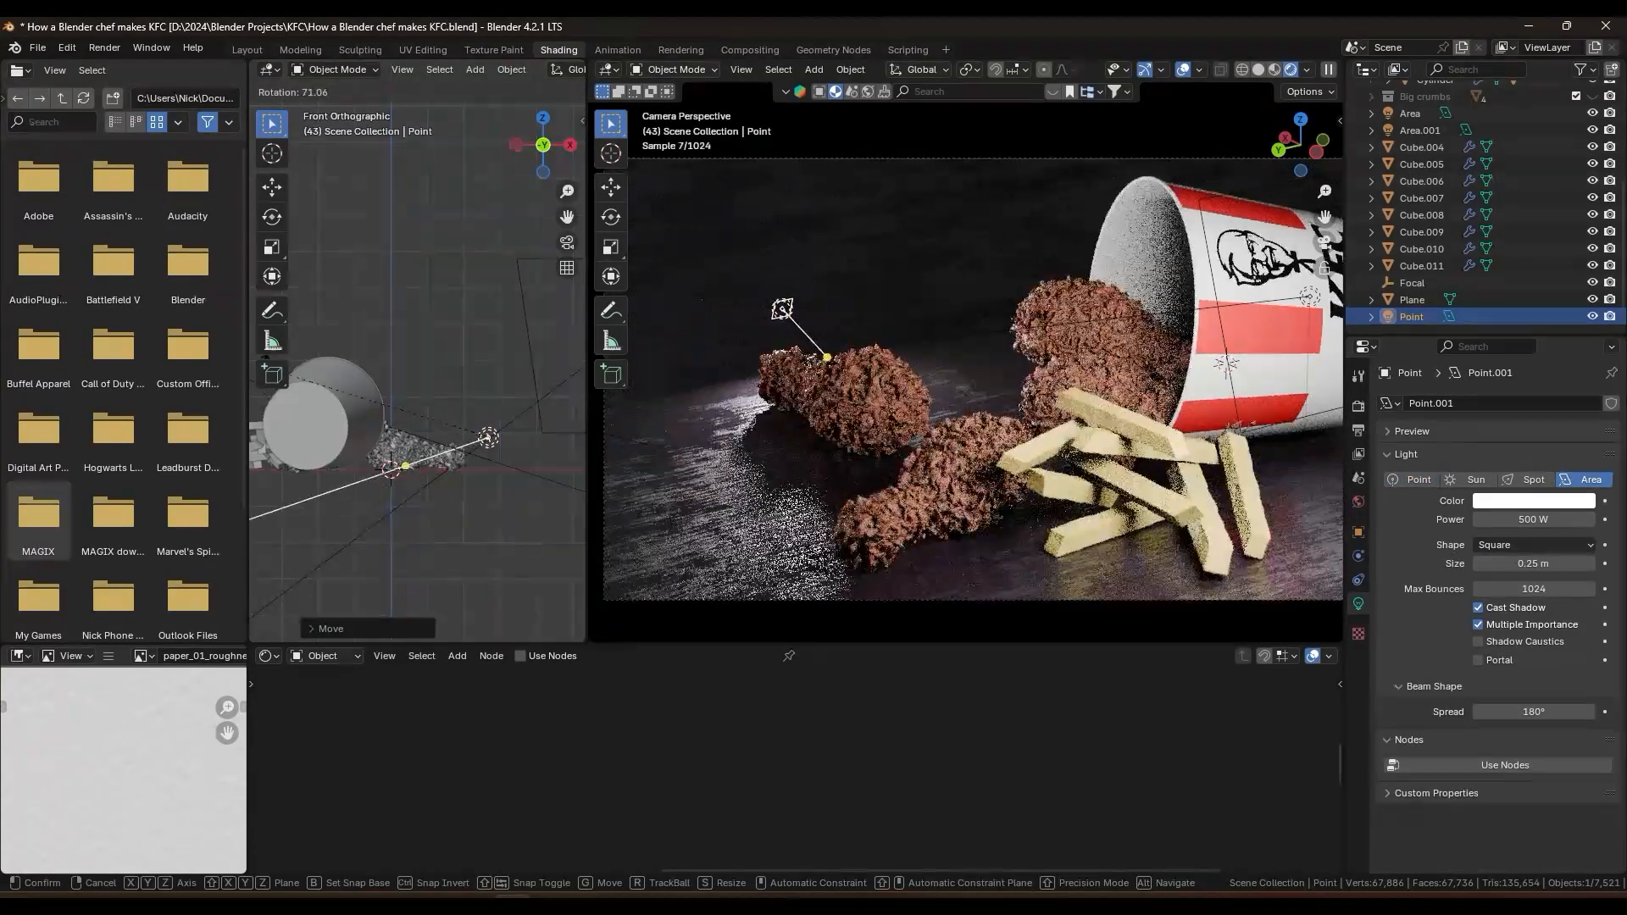
key(g)
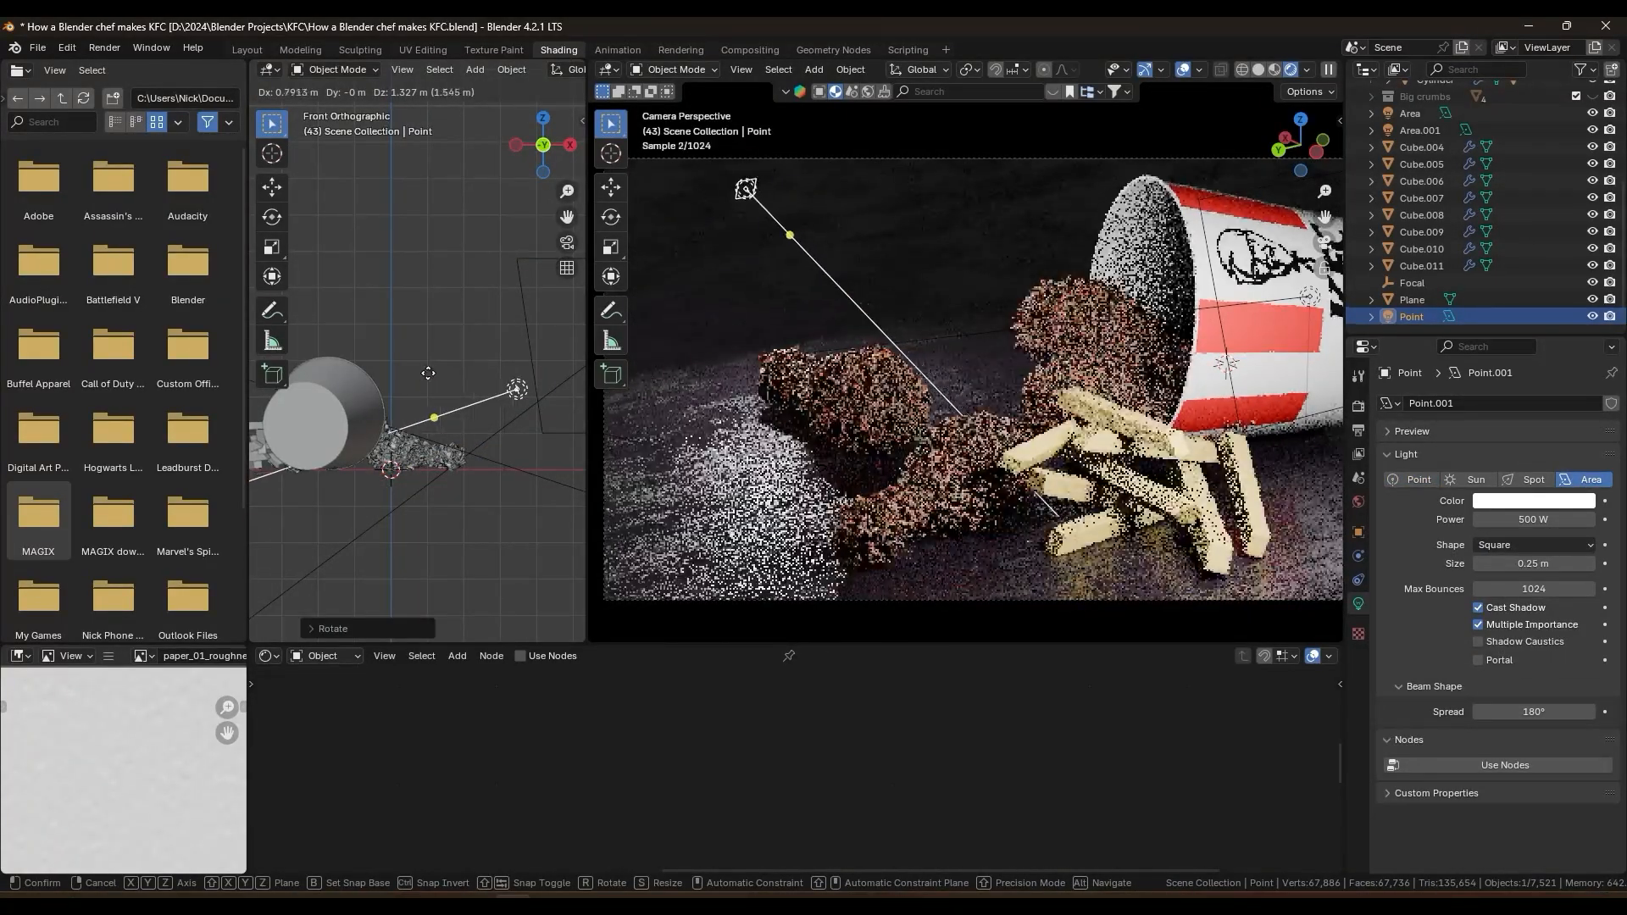
click(559, 340)
Step: Reposition the converted area light in top view and rotate it about 21° to aim at the drumsticks
click(545, 121)
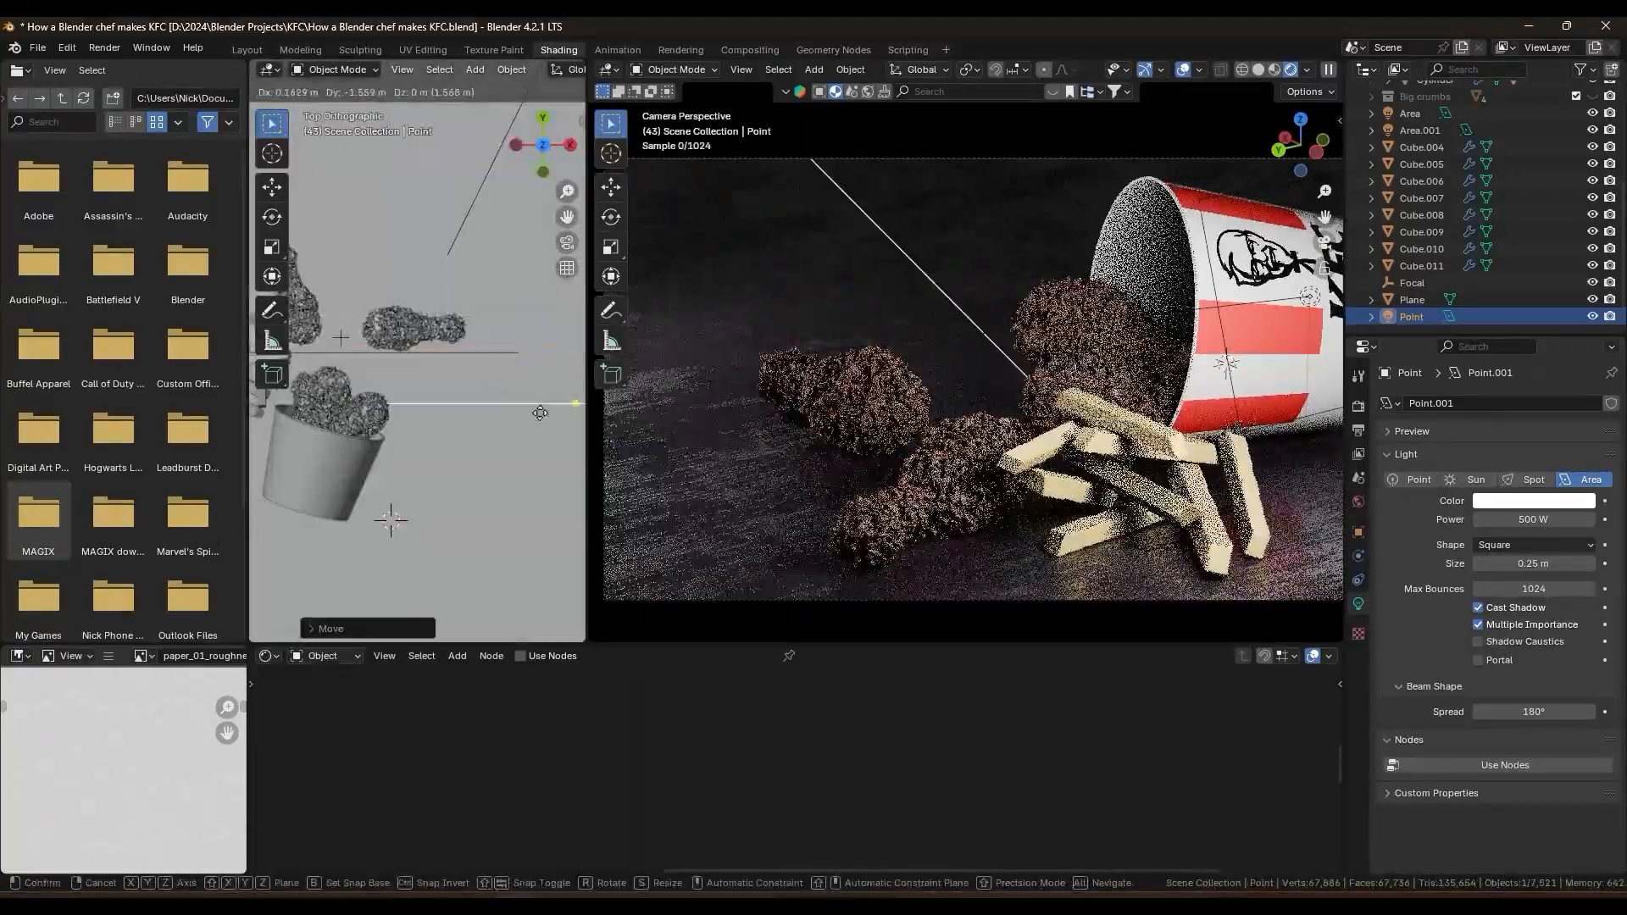
key(r)
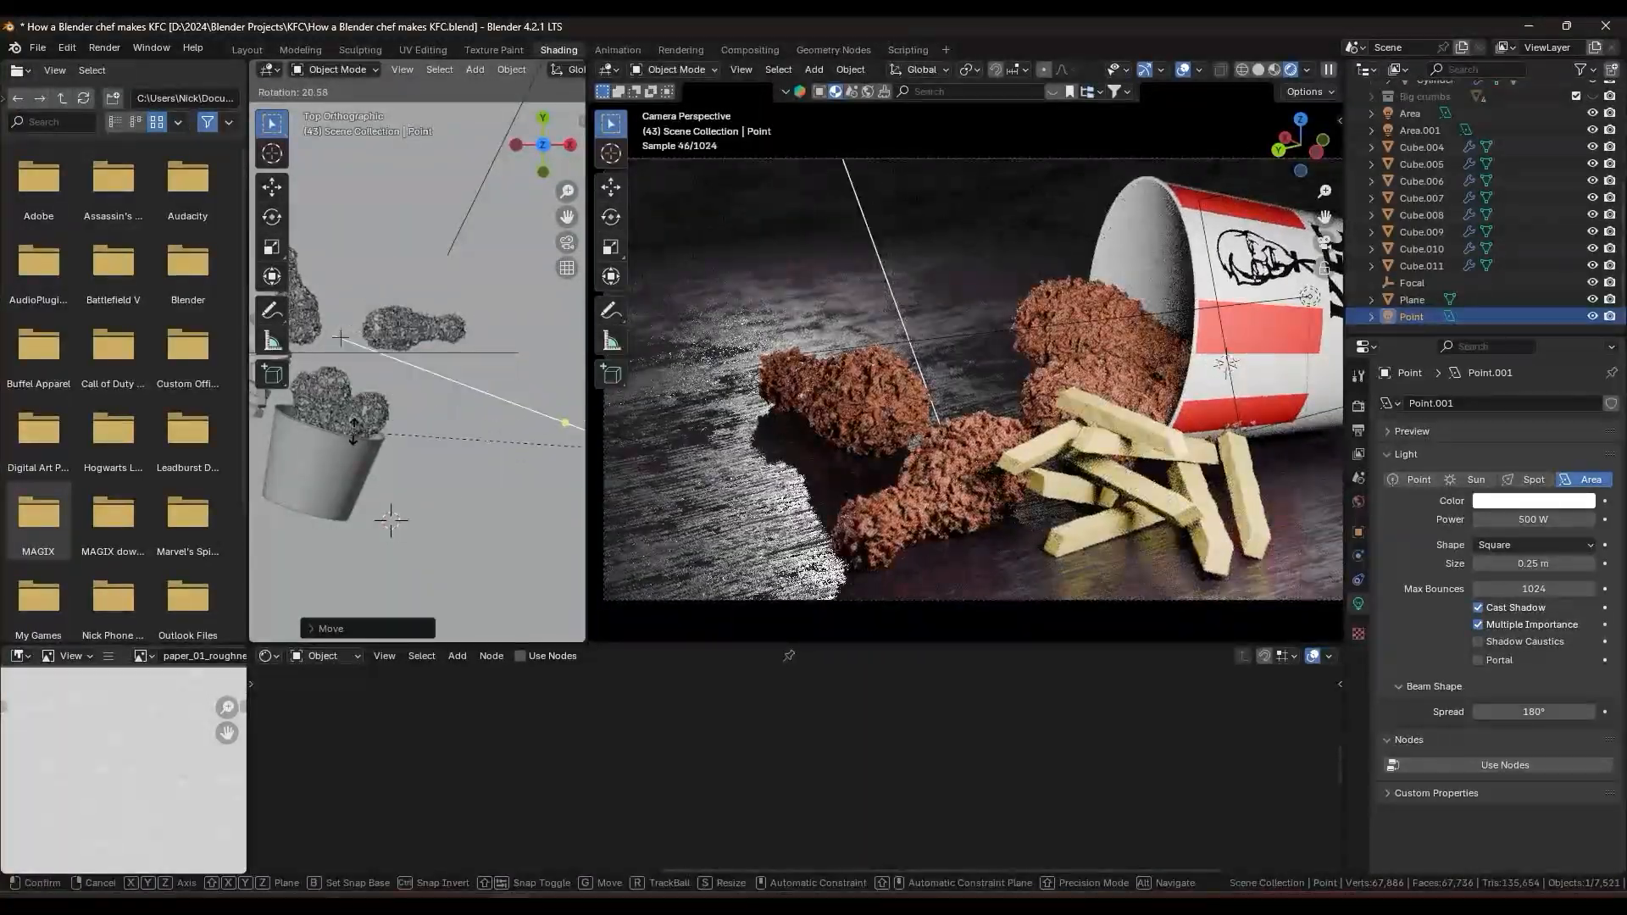
click(353, 428)
key(g)
click(418, 415)
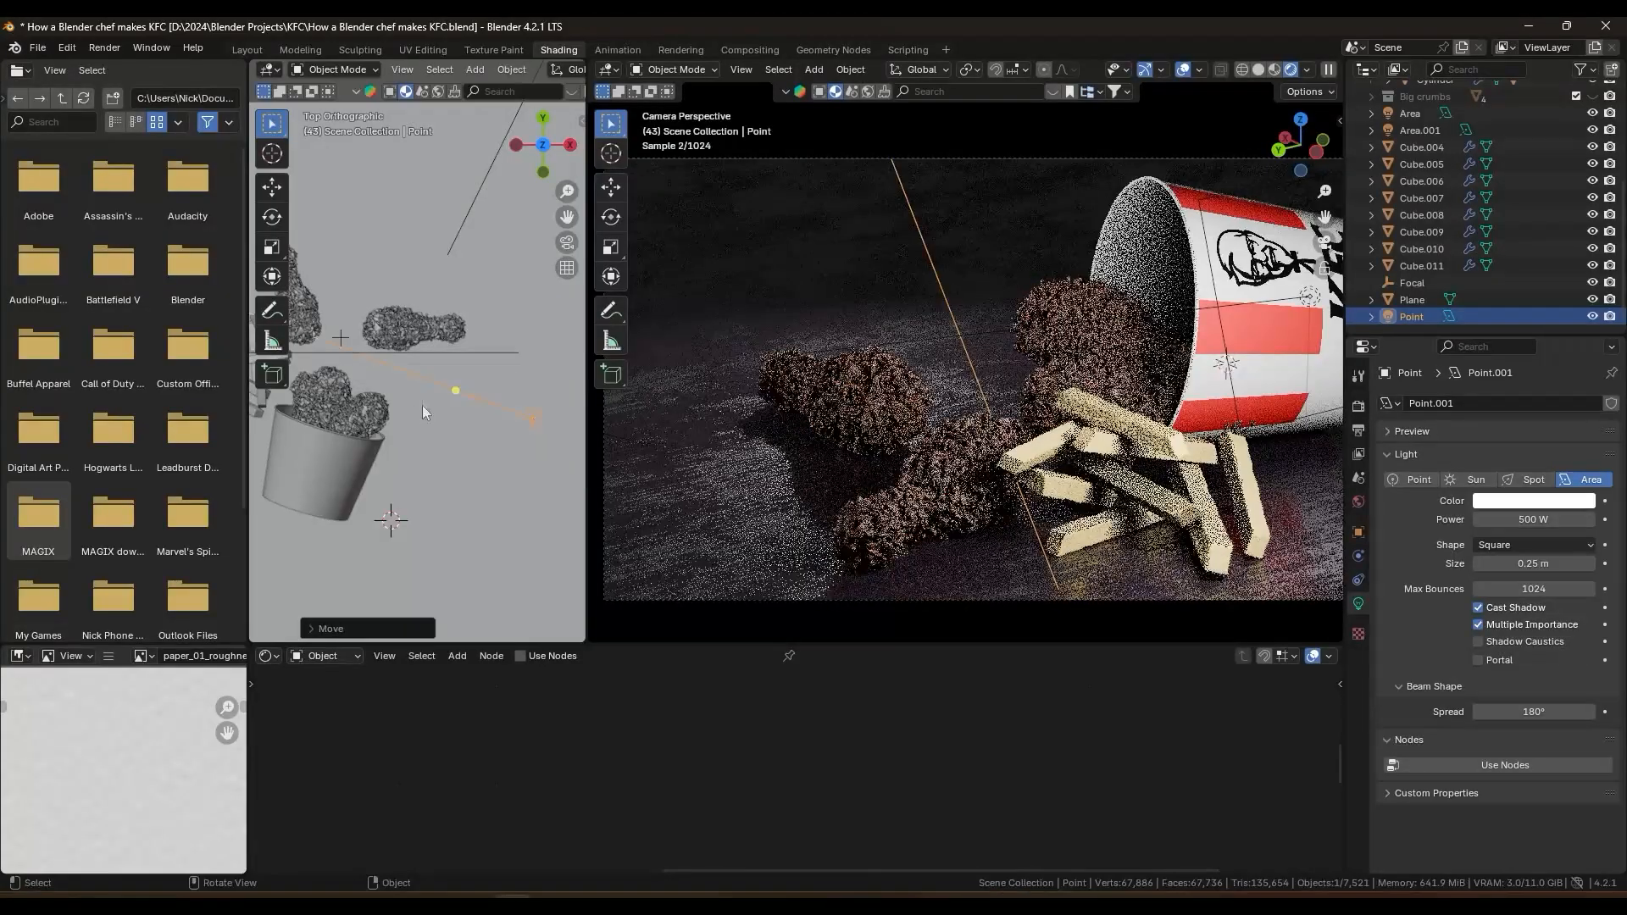
Step: Duplicate the light farther from the food, change the copy's type to Point and give it a red colour
scroll(418, 414, down, 3)
shift+middle_drag(419, 414, 304, 404)
key(shift+d)
click(429, 342)
click(1426, 479)
click(1498, 500)
click(1476, 364)
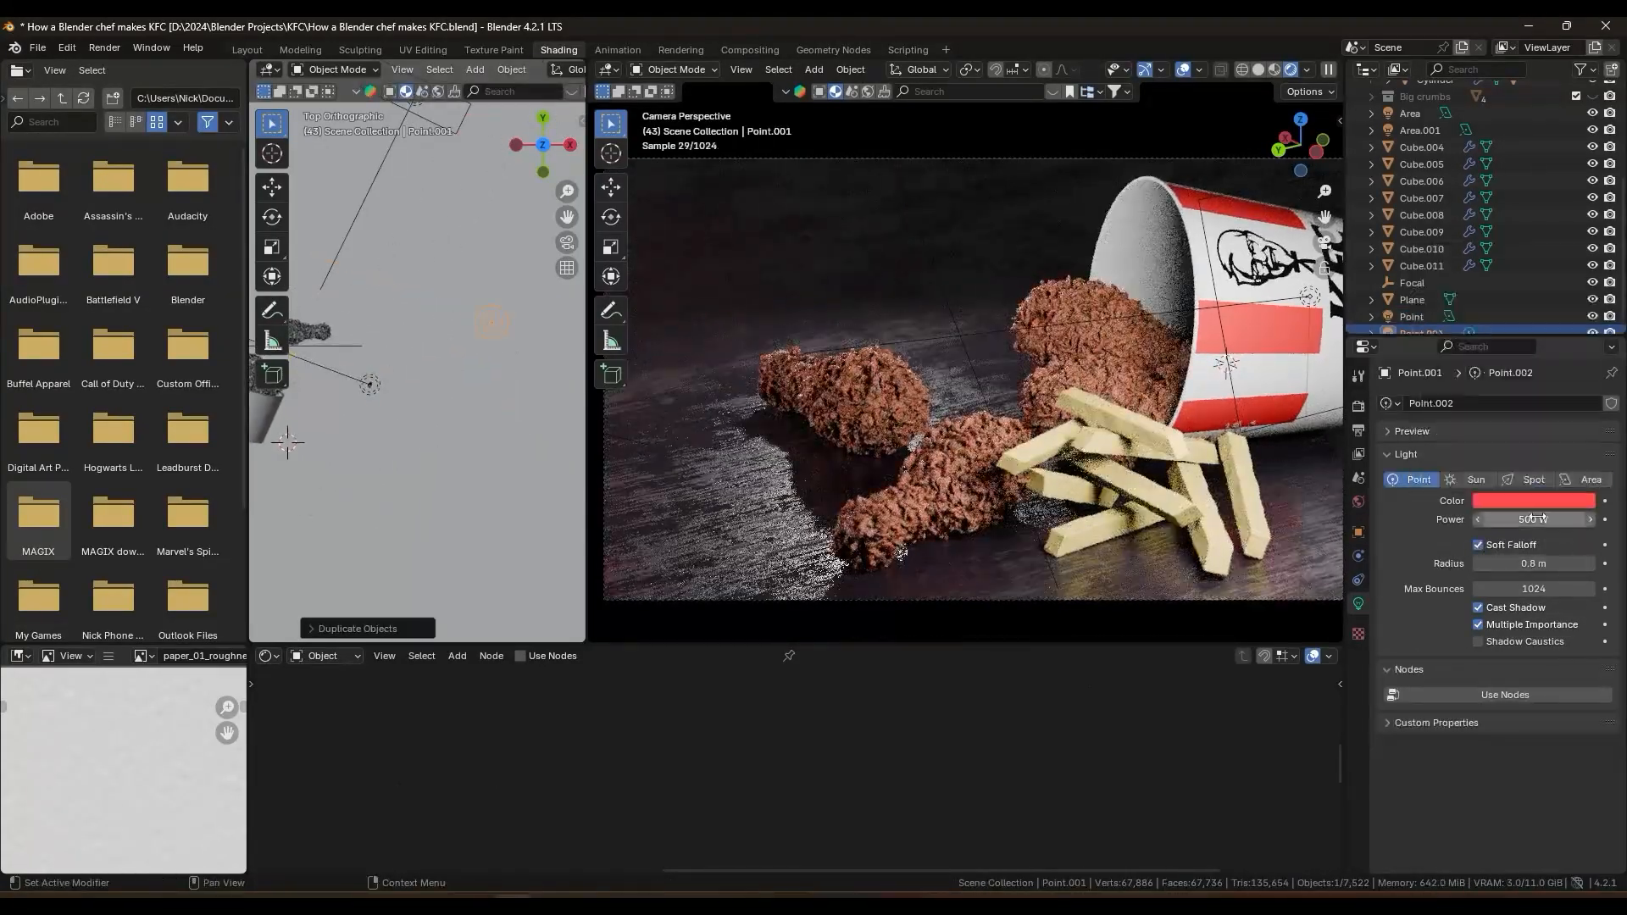
Step: Reposition the red point light in front and top views, with 1000 W power and a 0.74 m radius
click(545, 175)
key(g)
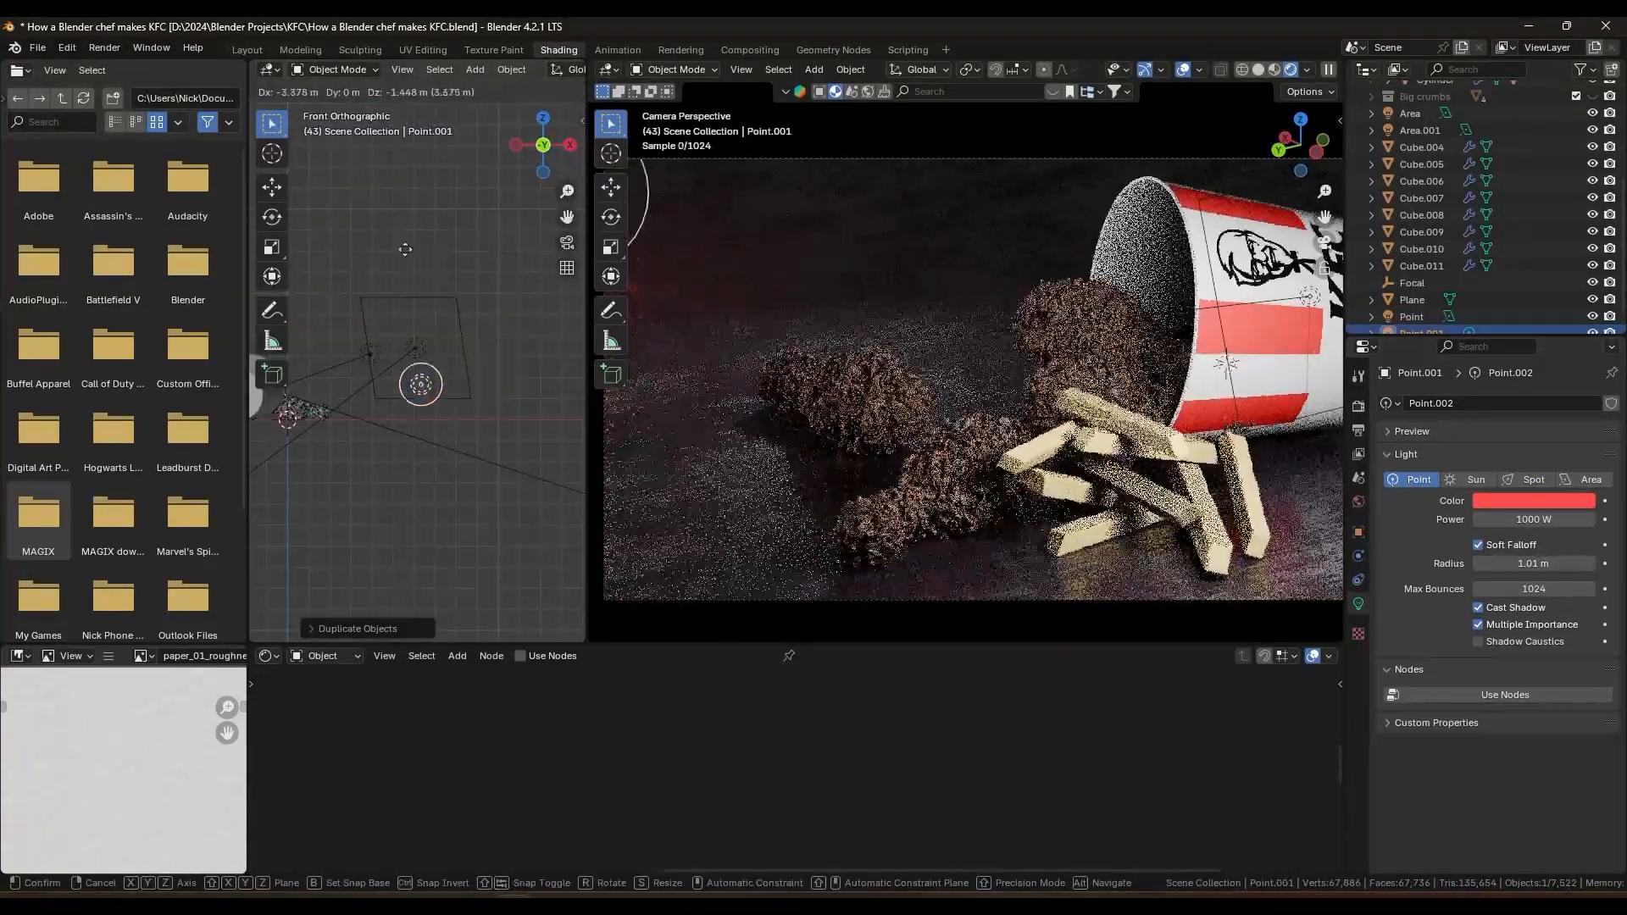
click(544, 122)
key(g)
click(544, 401)
drag(1534, 563, 1510, 563)
Step: Duplicate the red point light nearer the food in top view and recolour the copy to a pale tint
key(g)
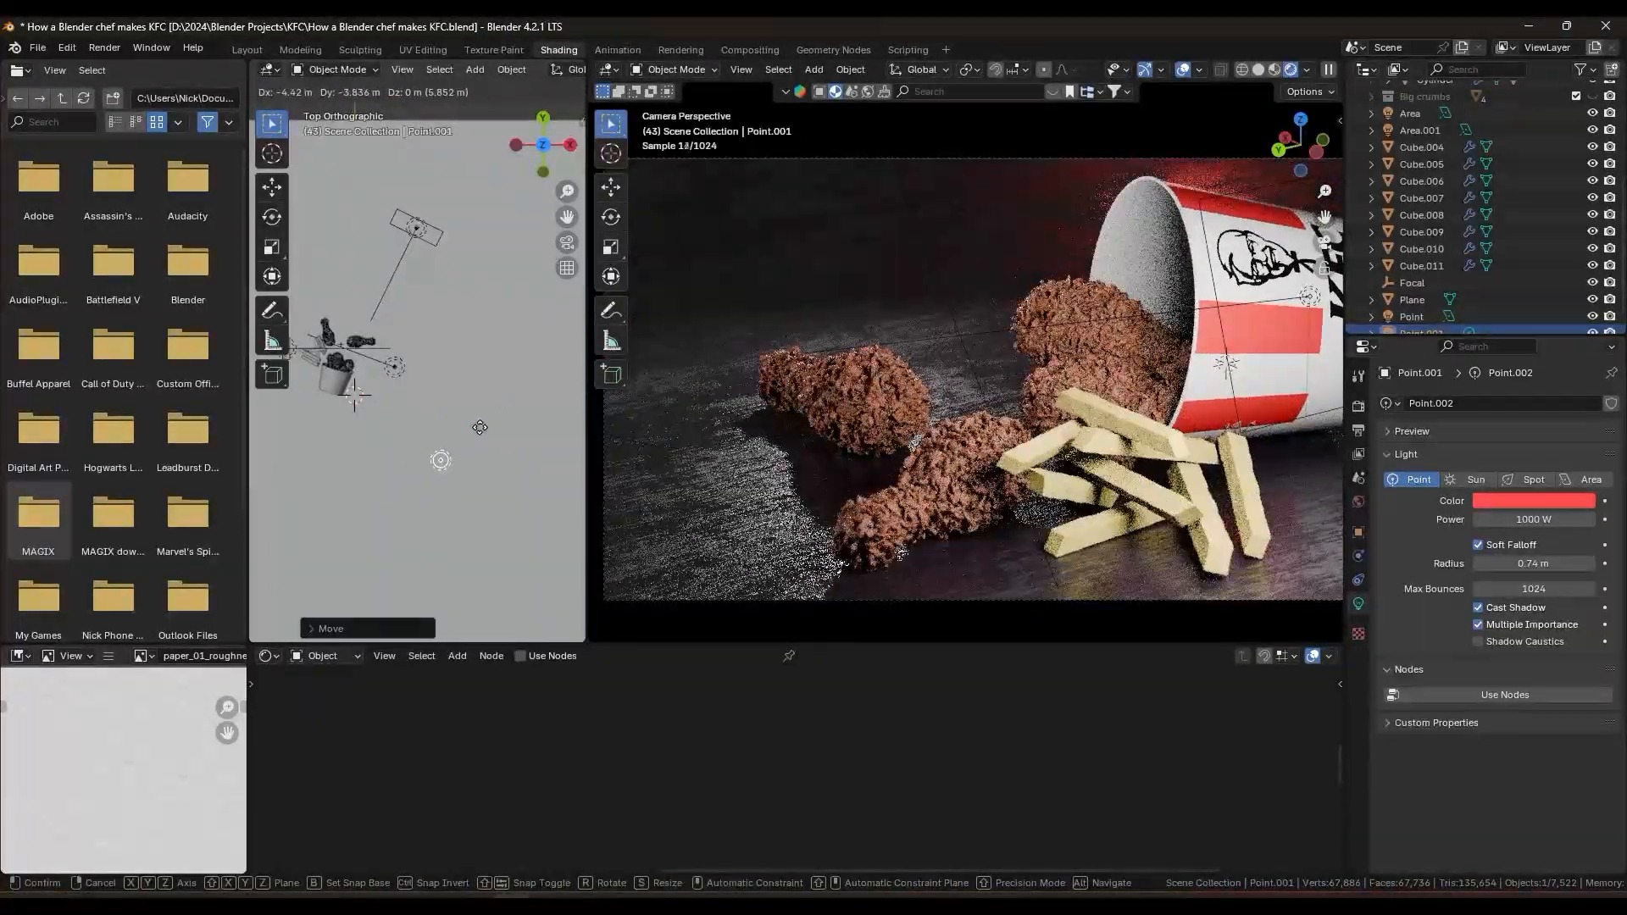
click(455, 308)
click(1533, 500)
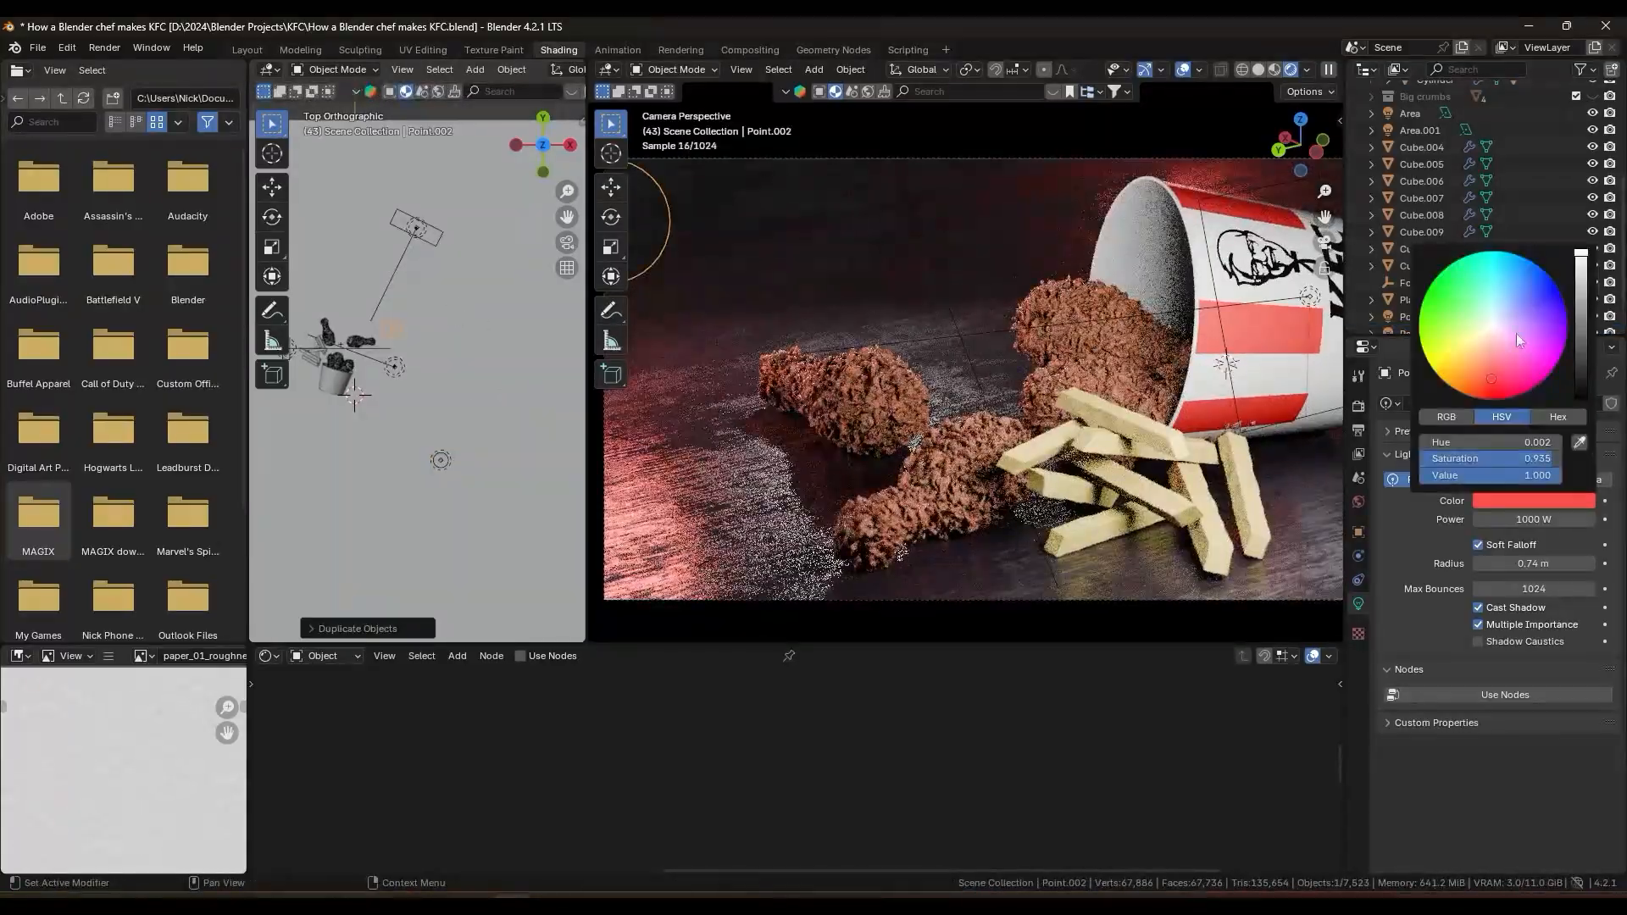
click(1512, 311)
click(1533, 500)
click(1476, 336)
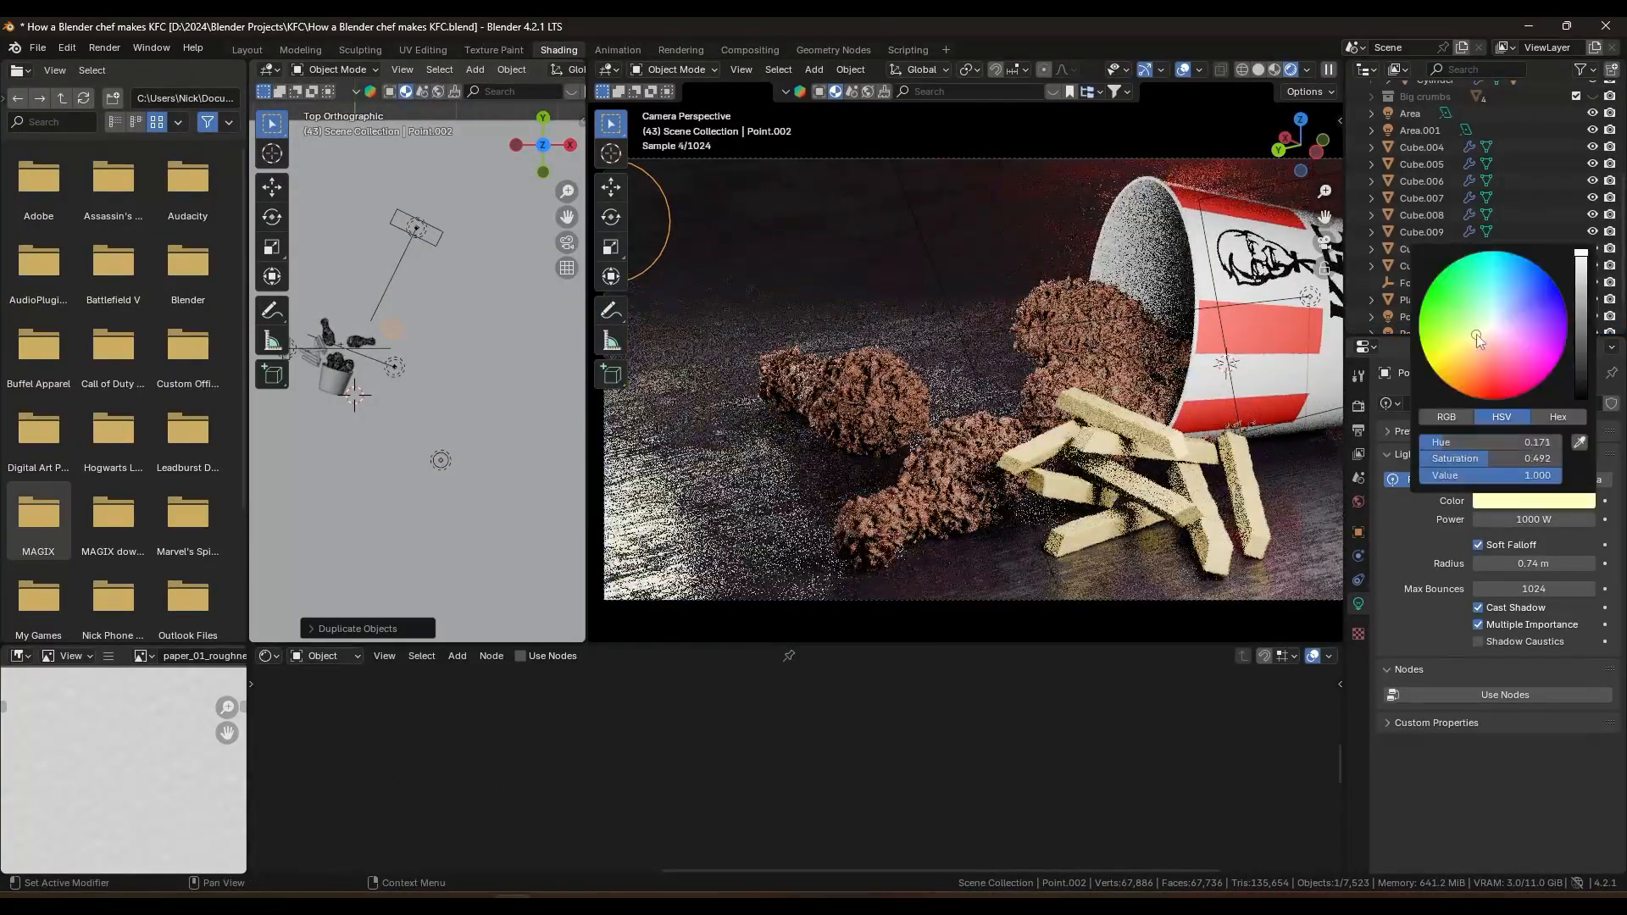
key(Escape)
Step: Move the copied light in top view away from the food and set its colour to hue 0.672, saturation 0.507
key(g)
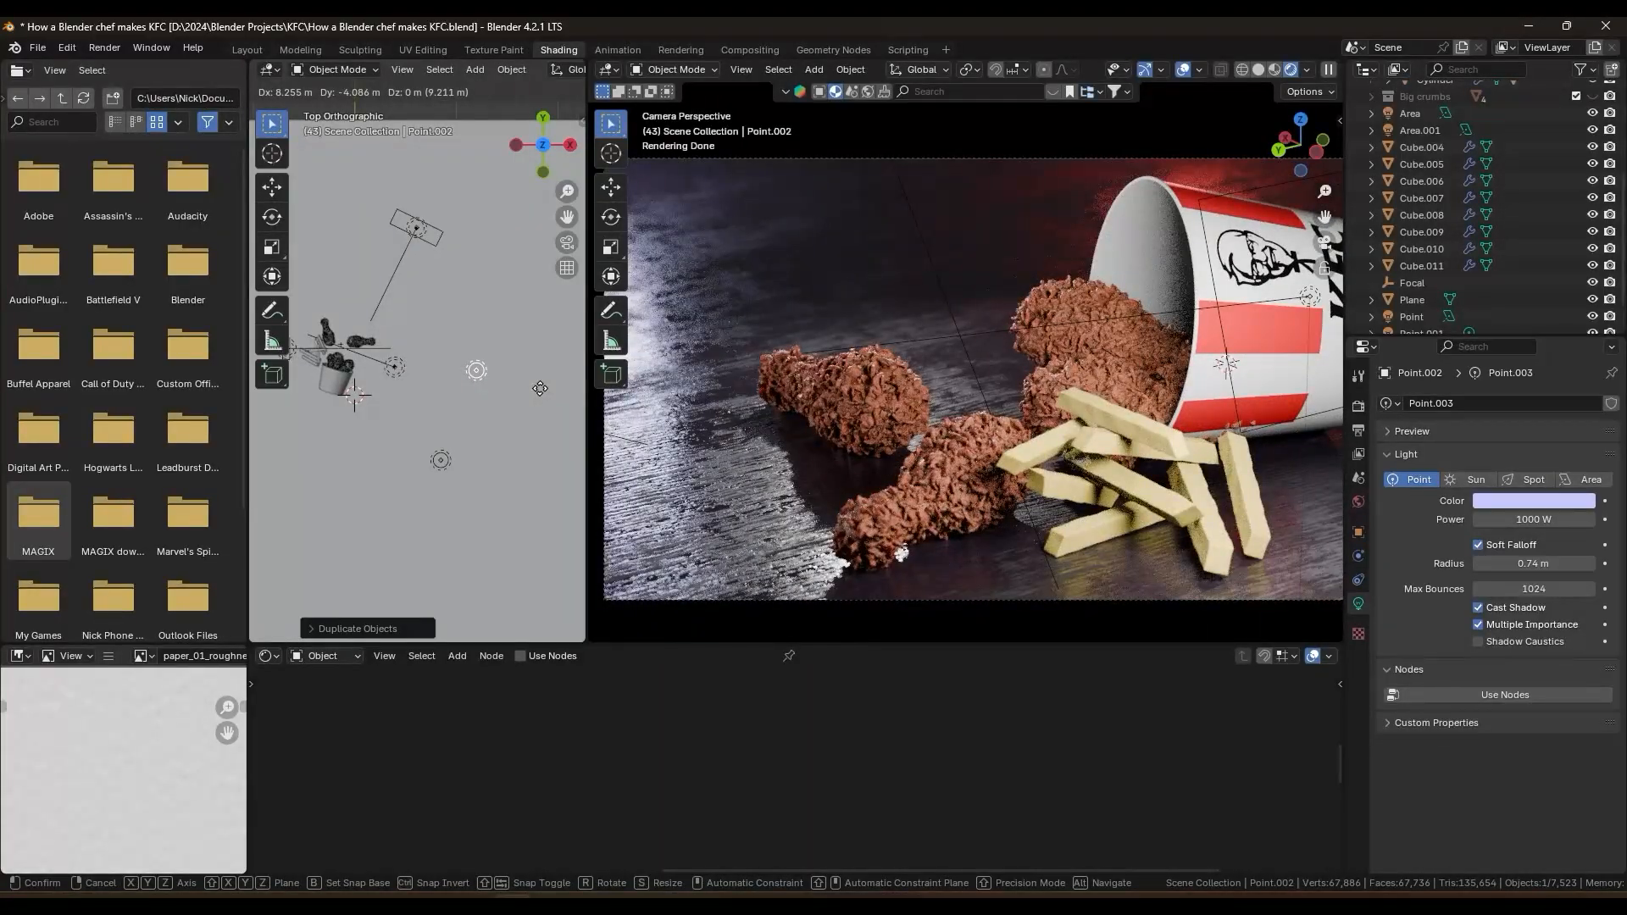
click(549, 423)
click(1533, 501)
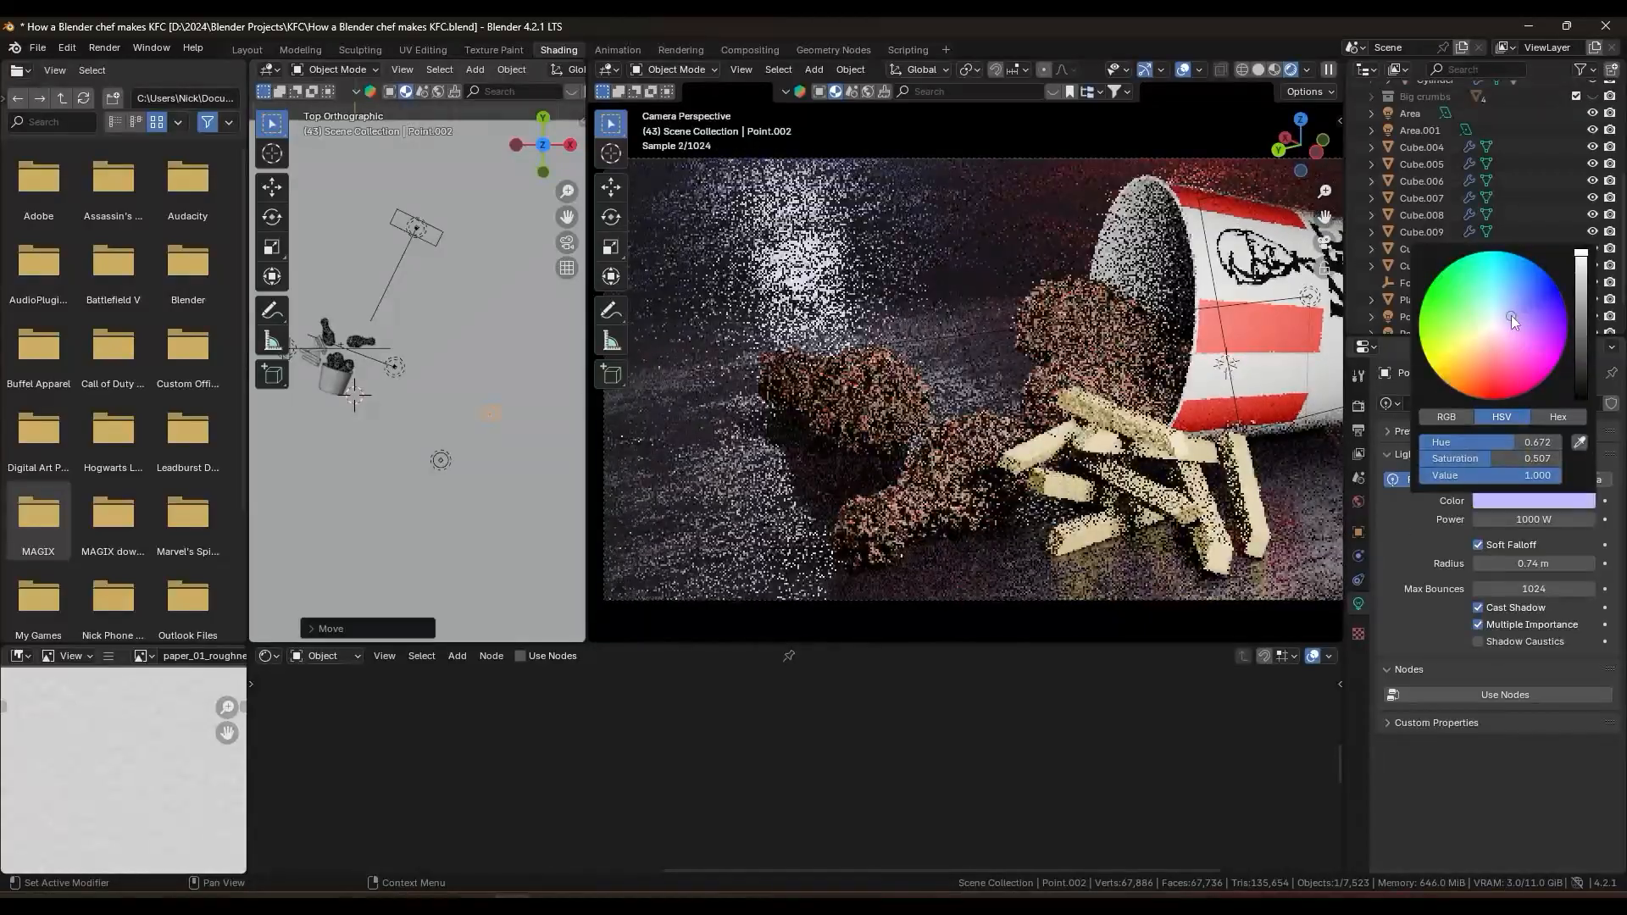
Step: Set the red point light's power to 3000 W and its radius to 0.31 m
click(443, 462)
click(1524, 522)
text(3000)
key(Return)
drag(1531, 563, 1496, 563)
middle_drag(459, 353, 517, 450)
Step: Open the scene's render properties and pick a different option for one of the render settings
key(shift+a)
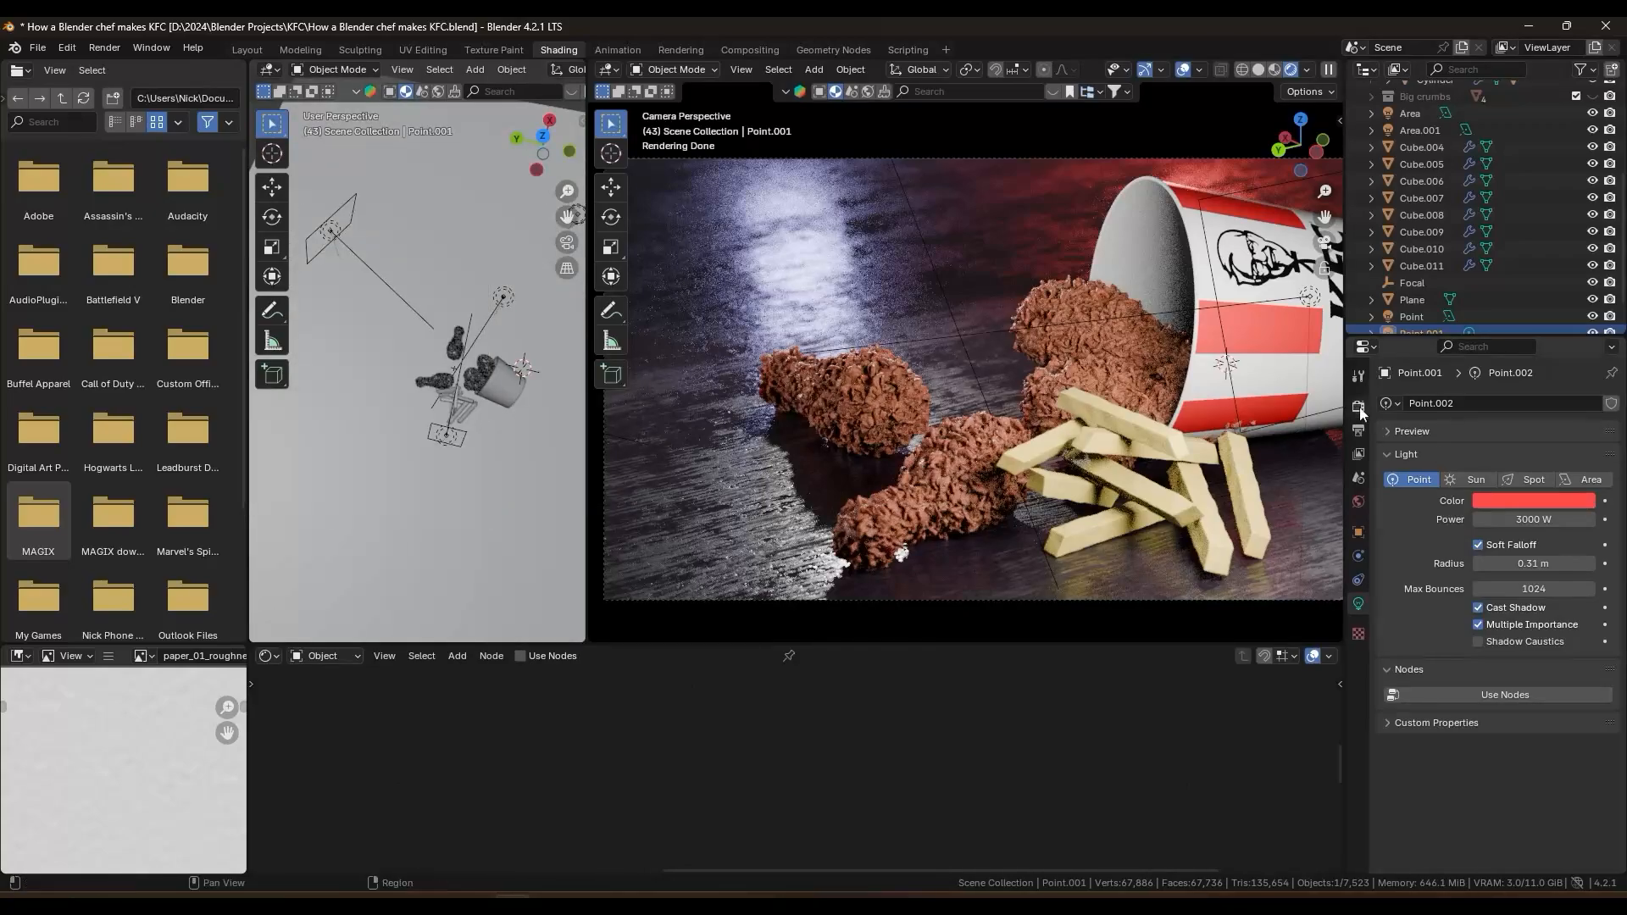
click(1358, 406)
click(1546, 752)
click(1516, 642)
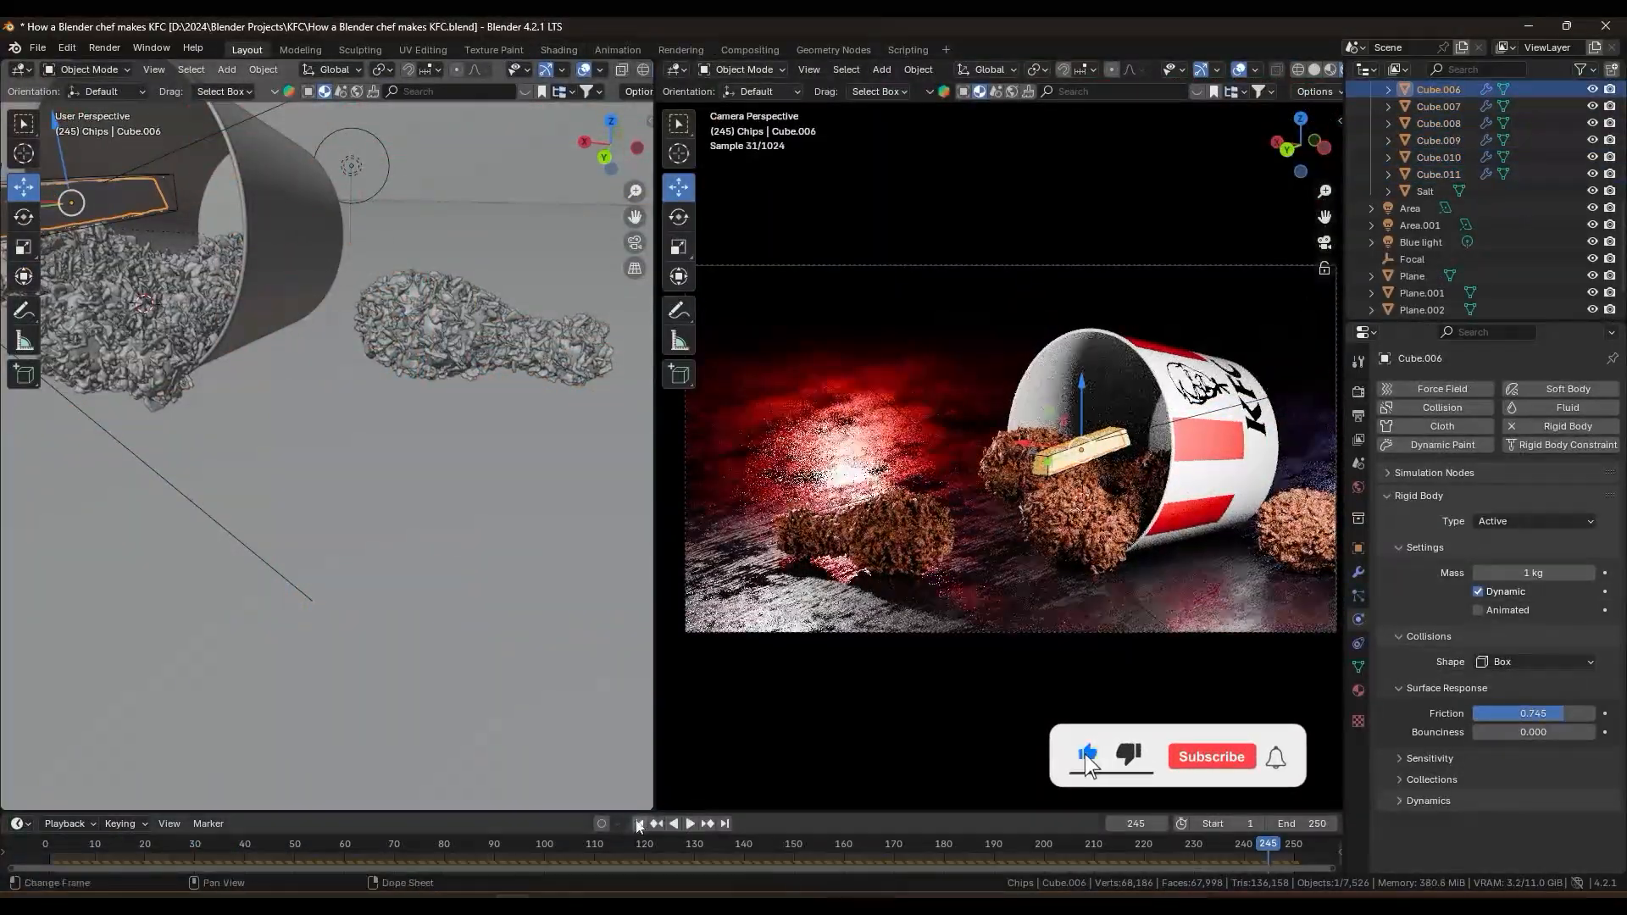
Step: Play the fries' rigid body simulation, go back to an earlier frame and run it again
key(space)
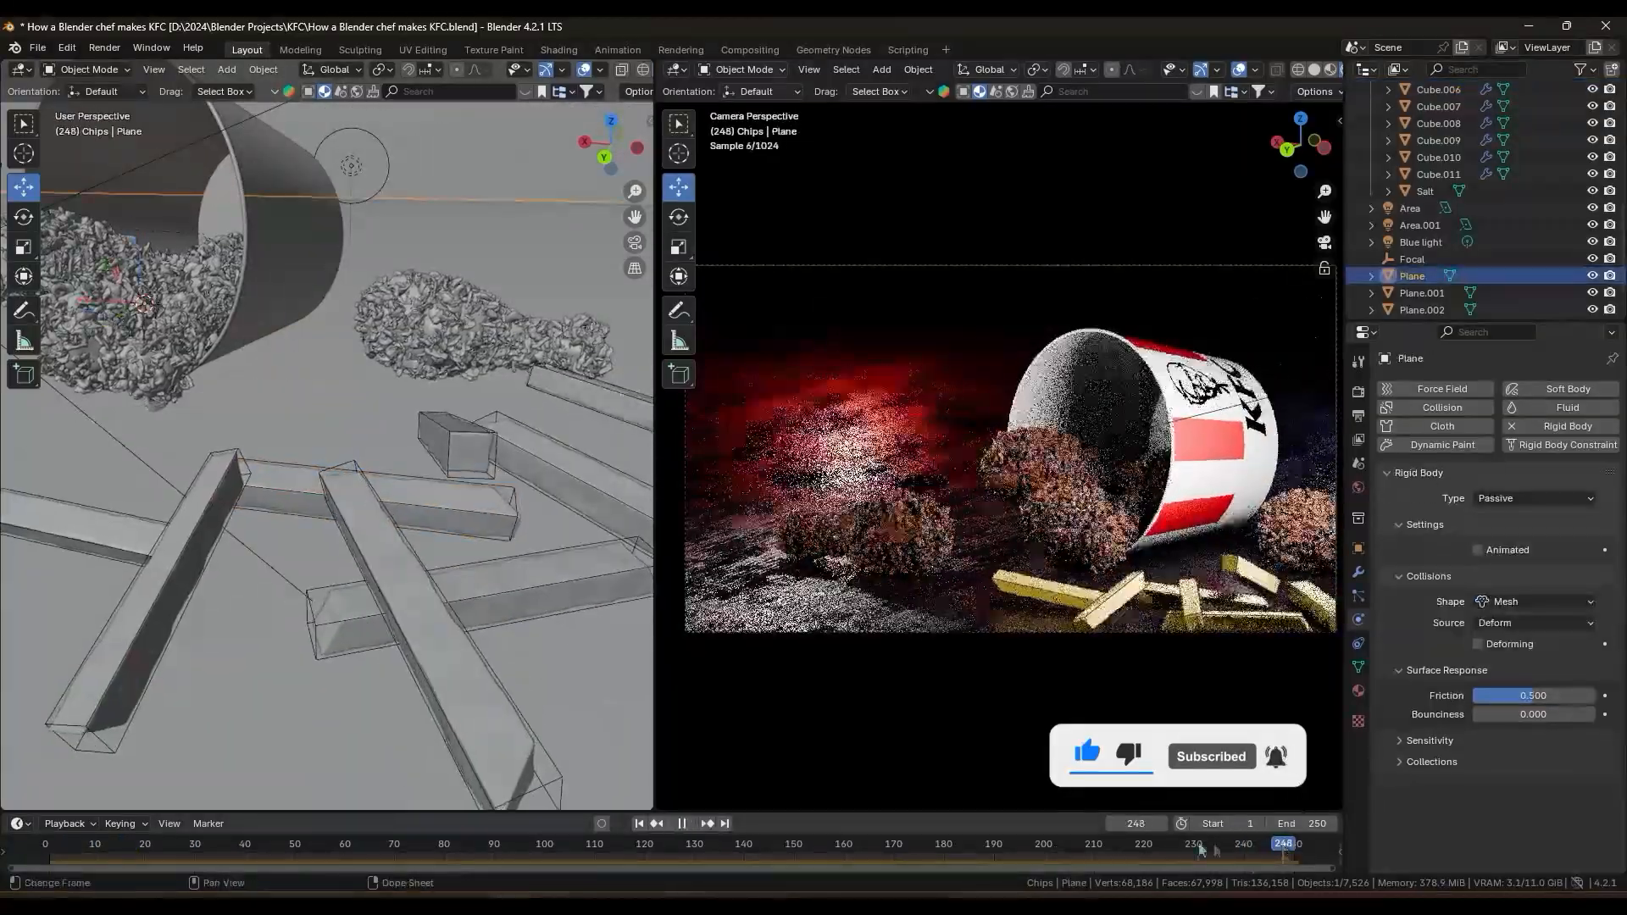
drag(1200, 850, 1074, 850)
key(shift+Left)
scroll(347, 332, down, 4)
key(space)
key(Escape)
Step: Rotate the fries in the Chips collection by -15.7° about the view axis and show the camera view in rendered shading
middle_drag(388, 680, 542, 474)
scroll(1428, 226, up, 2)
click(1425, 224)
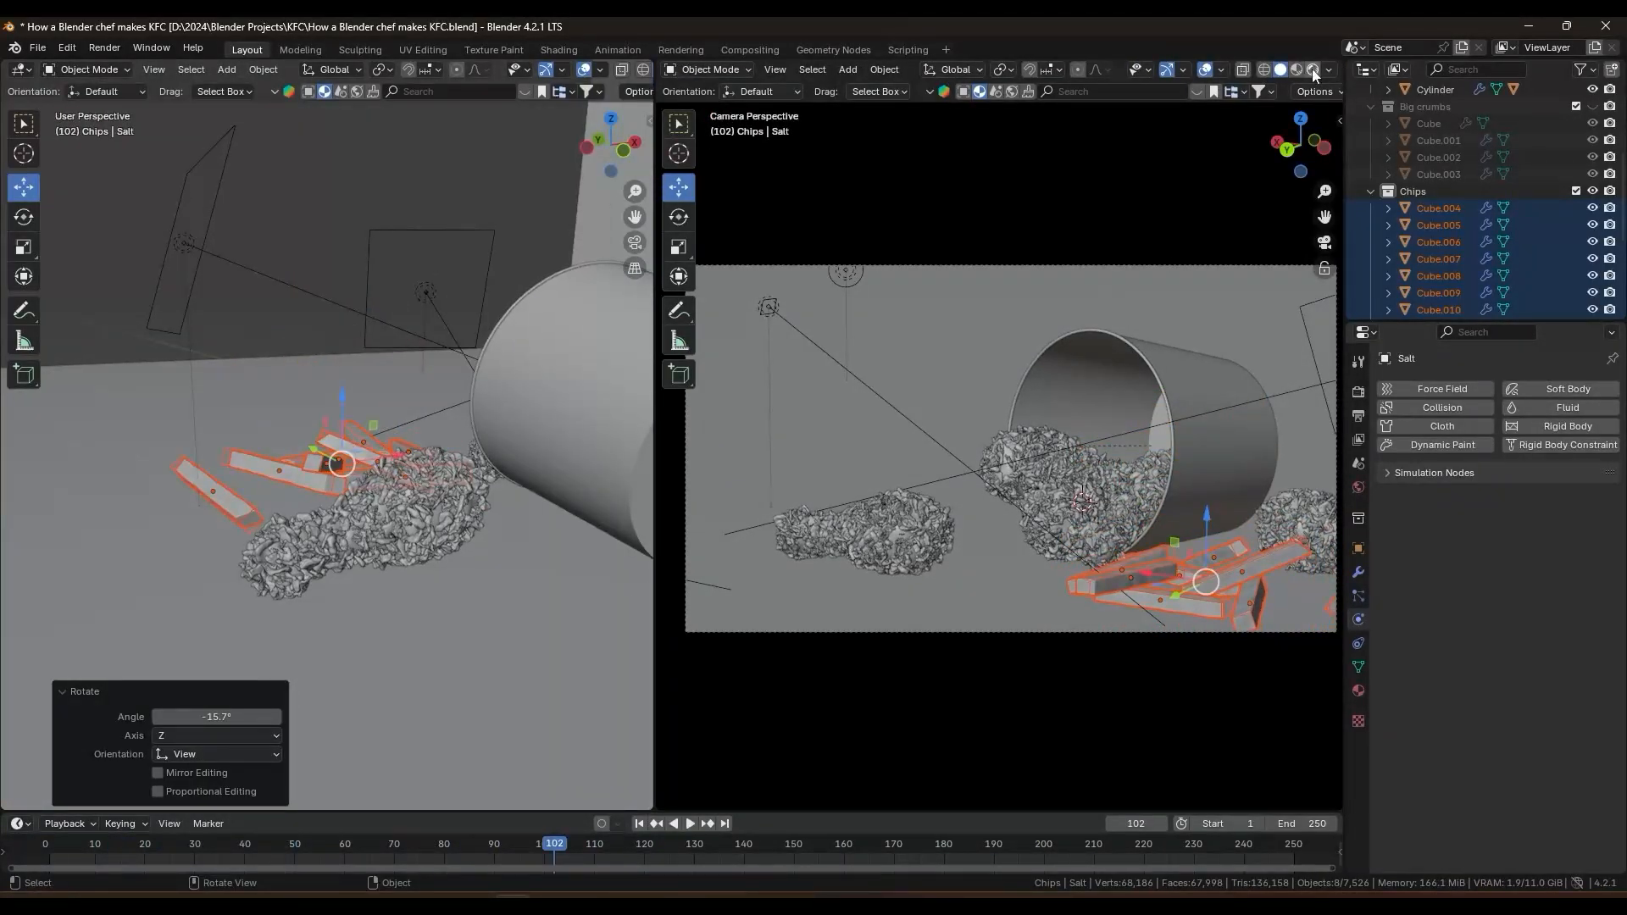
click(1312, 69)
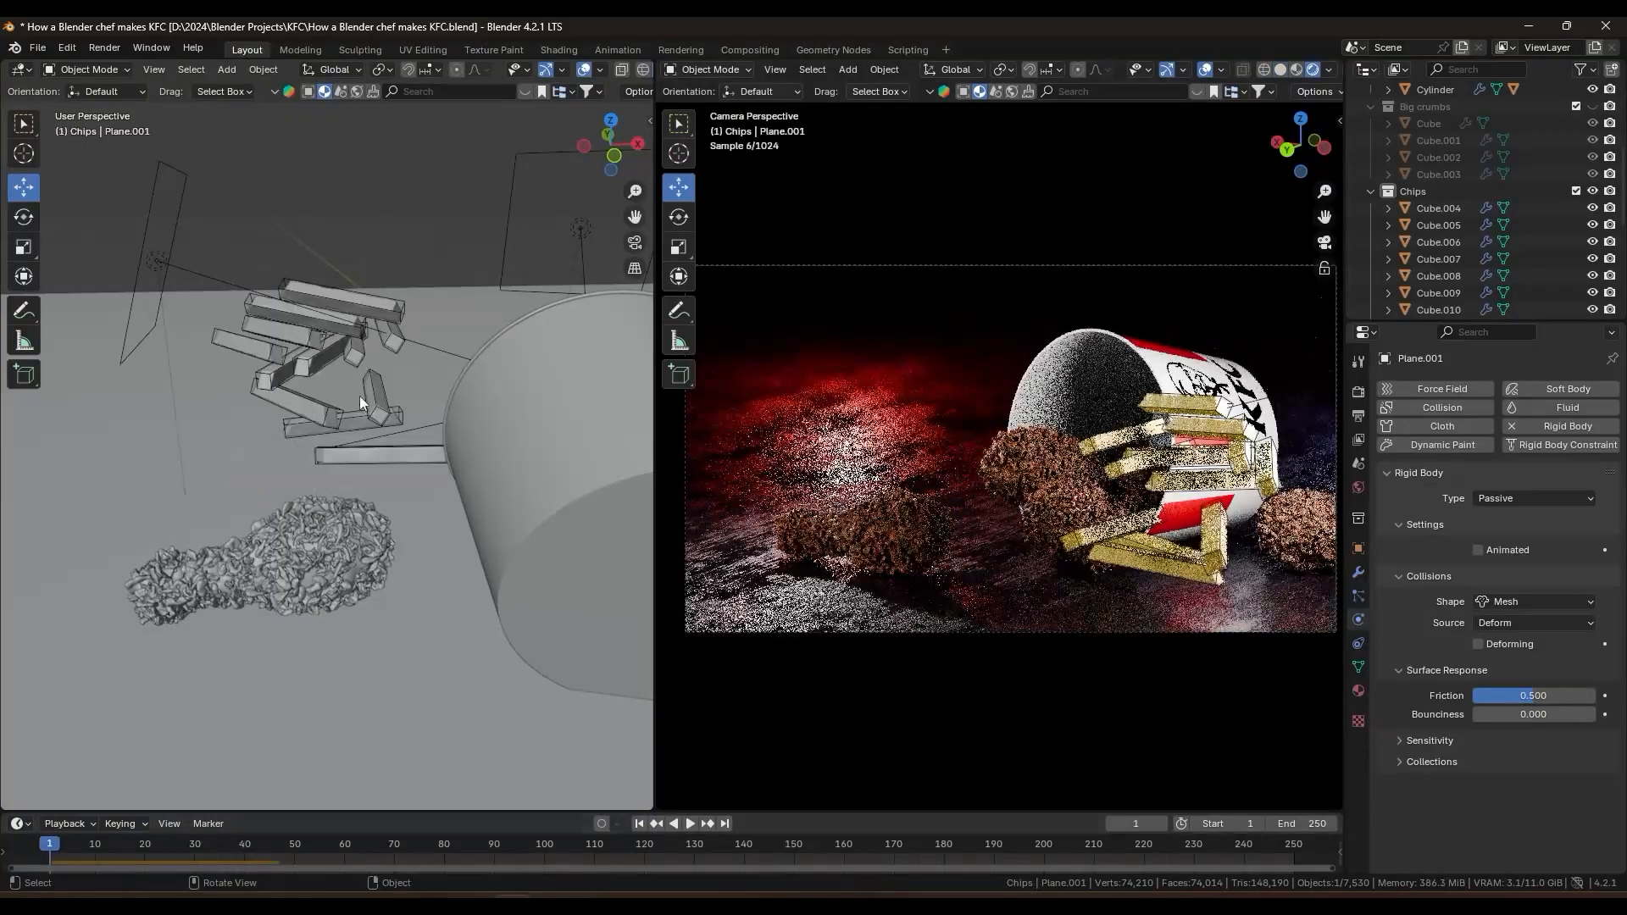
Step: Select all objects in the Chips collection, move them about 0.77 m in X and 1.06 m in Y, and replay the simulation
right_click(1410, 192)
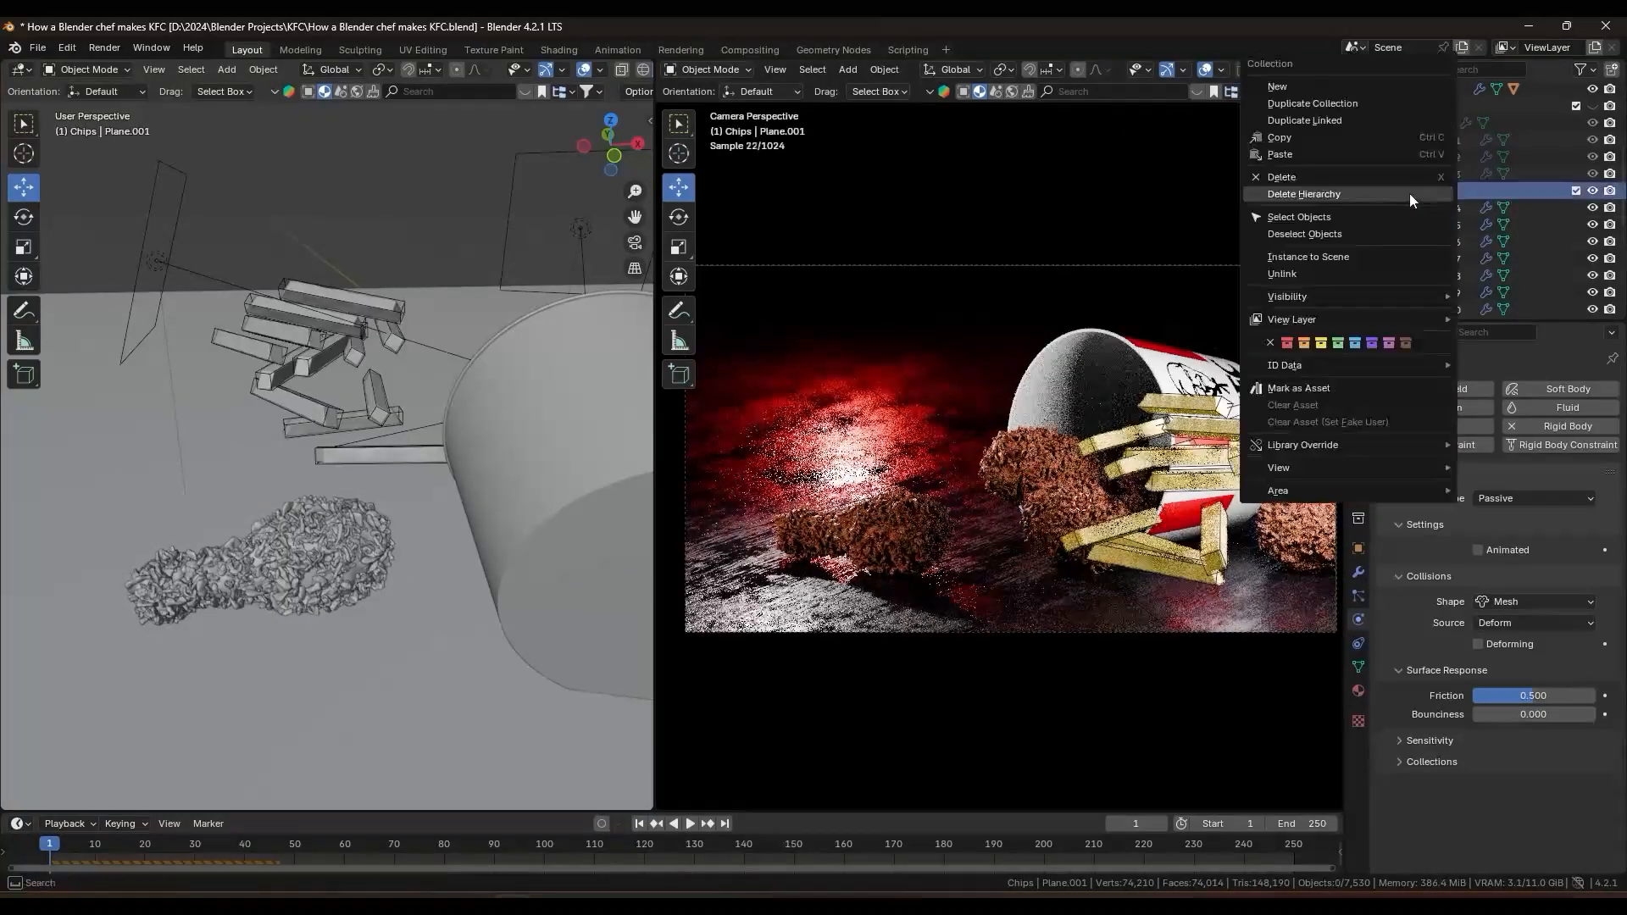
click(1410, 195)
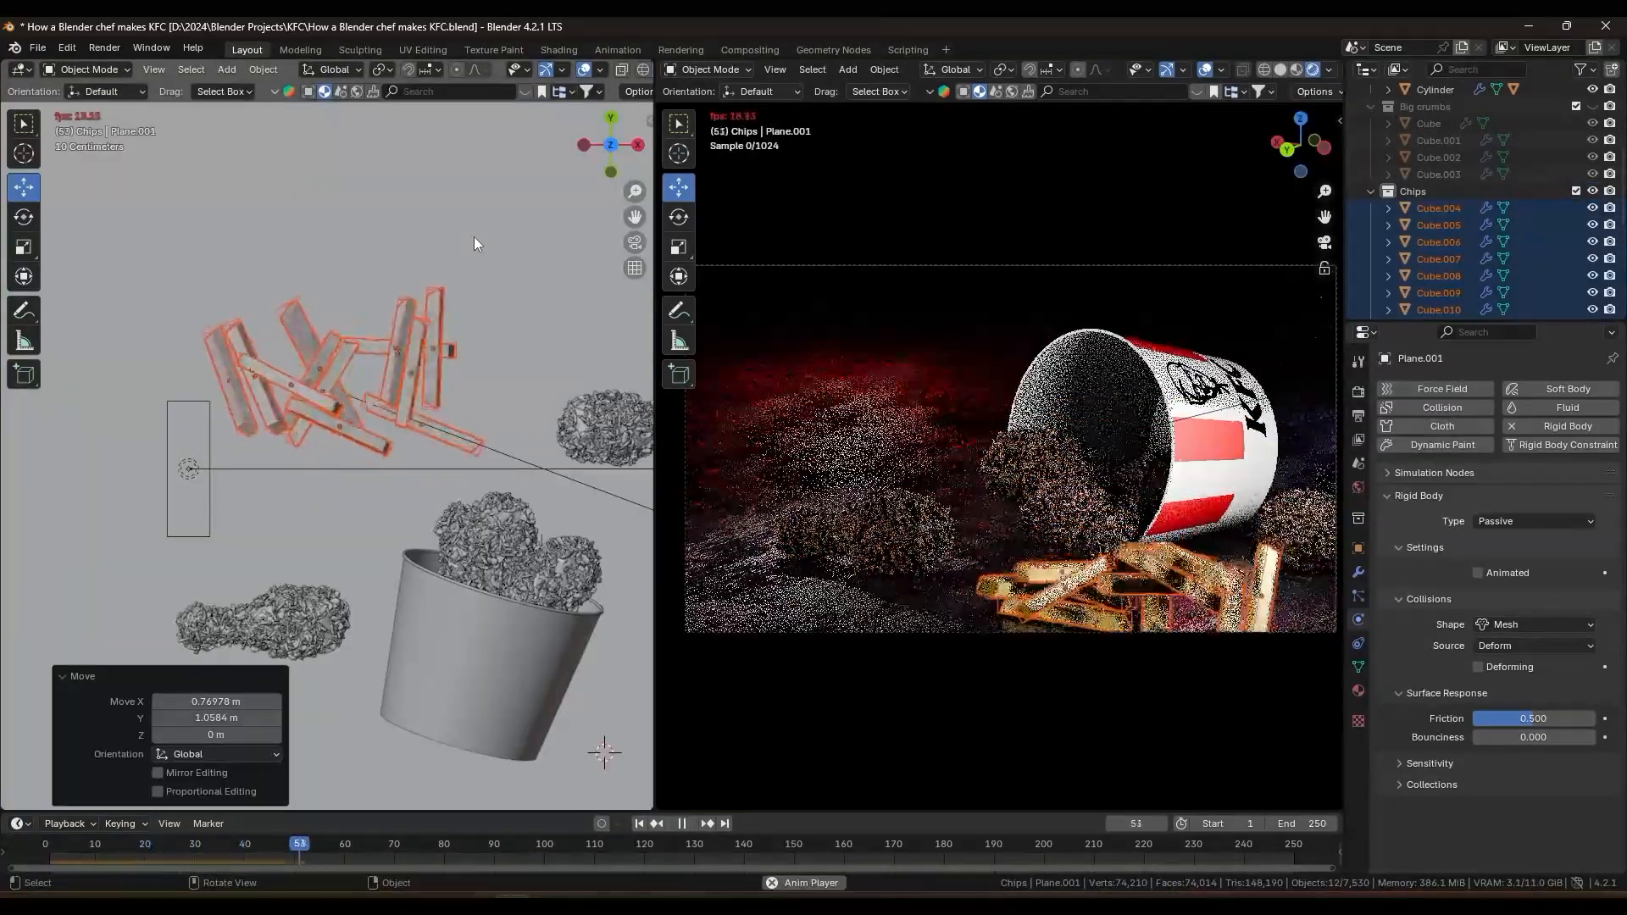
click(464, 205)
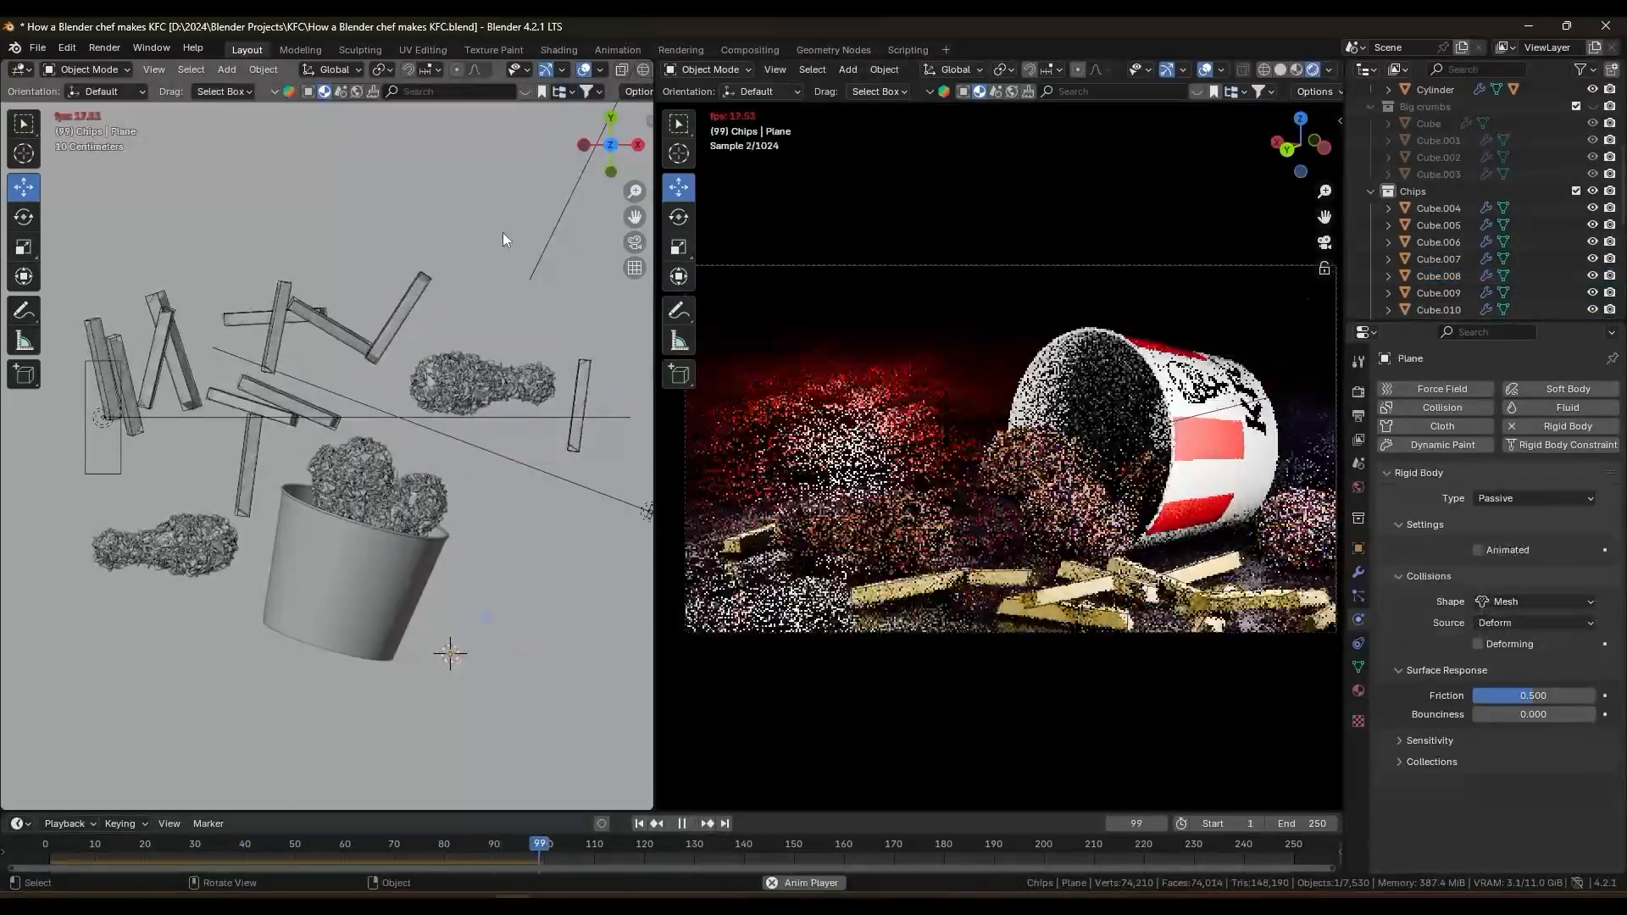
key(space)
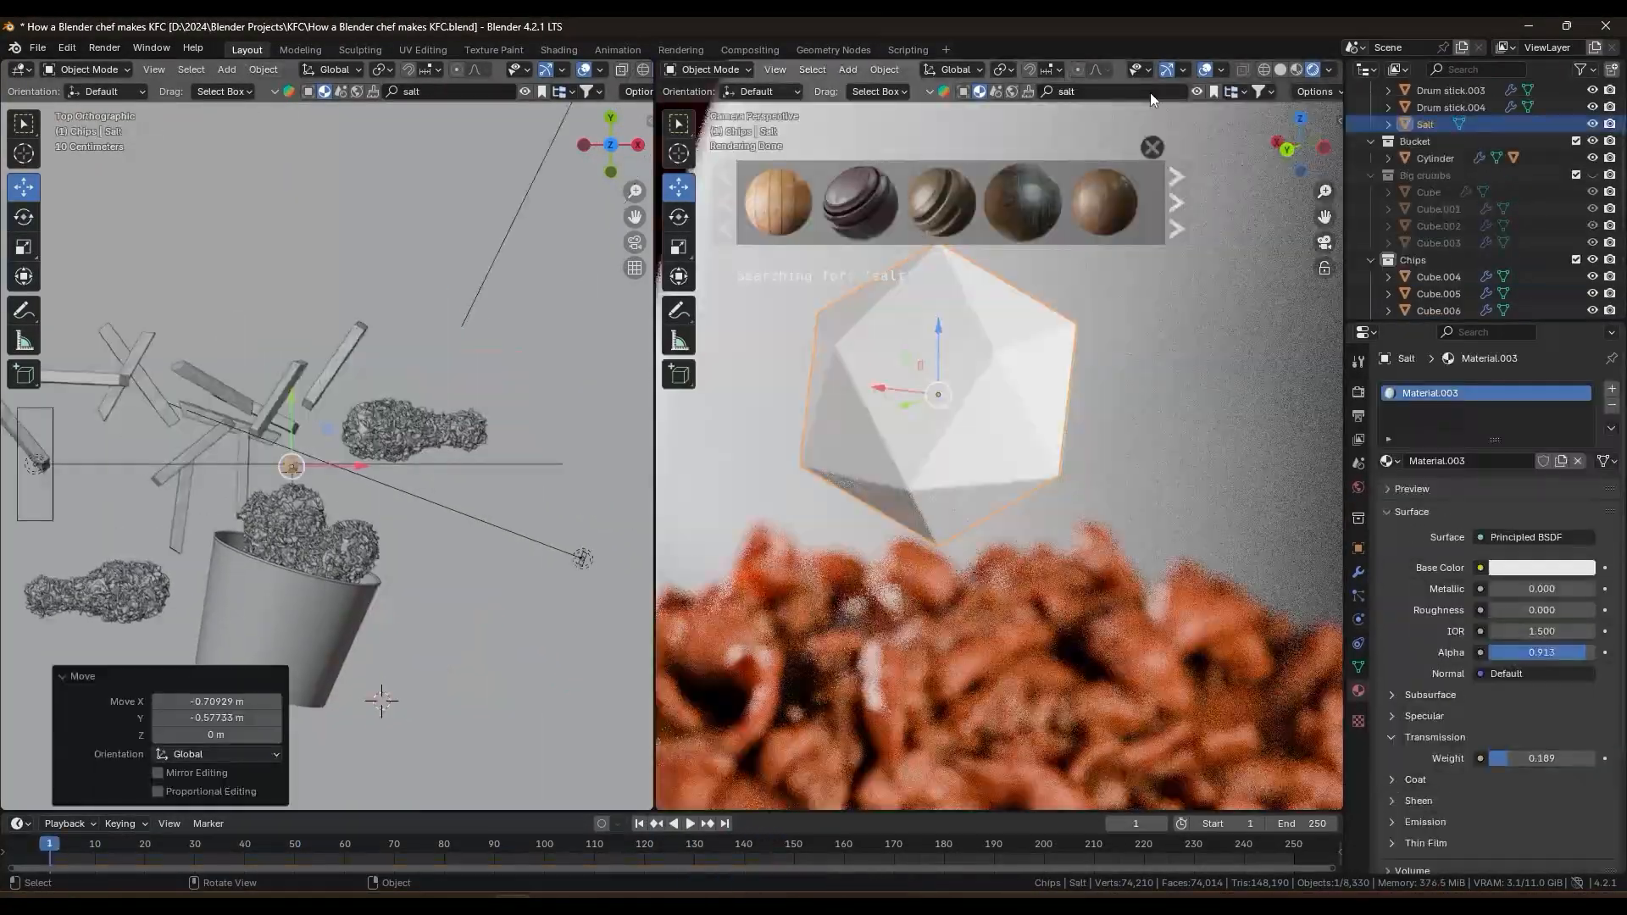
Step: Clear the salt search in the asset library and filter its materials to the glass category
click(1151, 93)
text(gl)
key(BackSpace)
key(BackSpace)
key(Return)
click(1235, 92)
click(1237, 334)
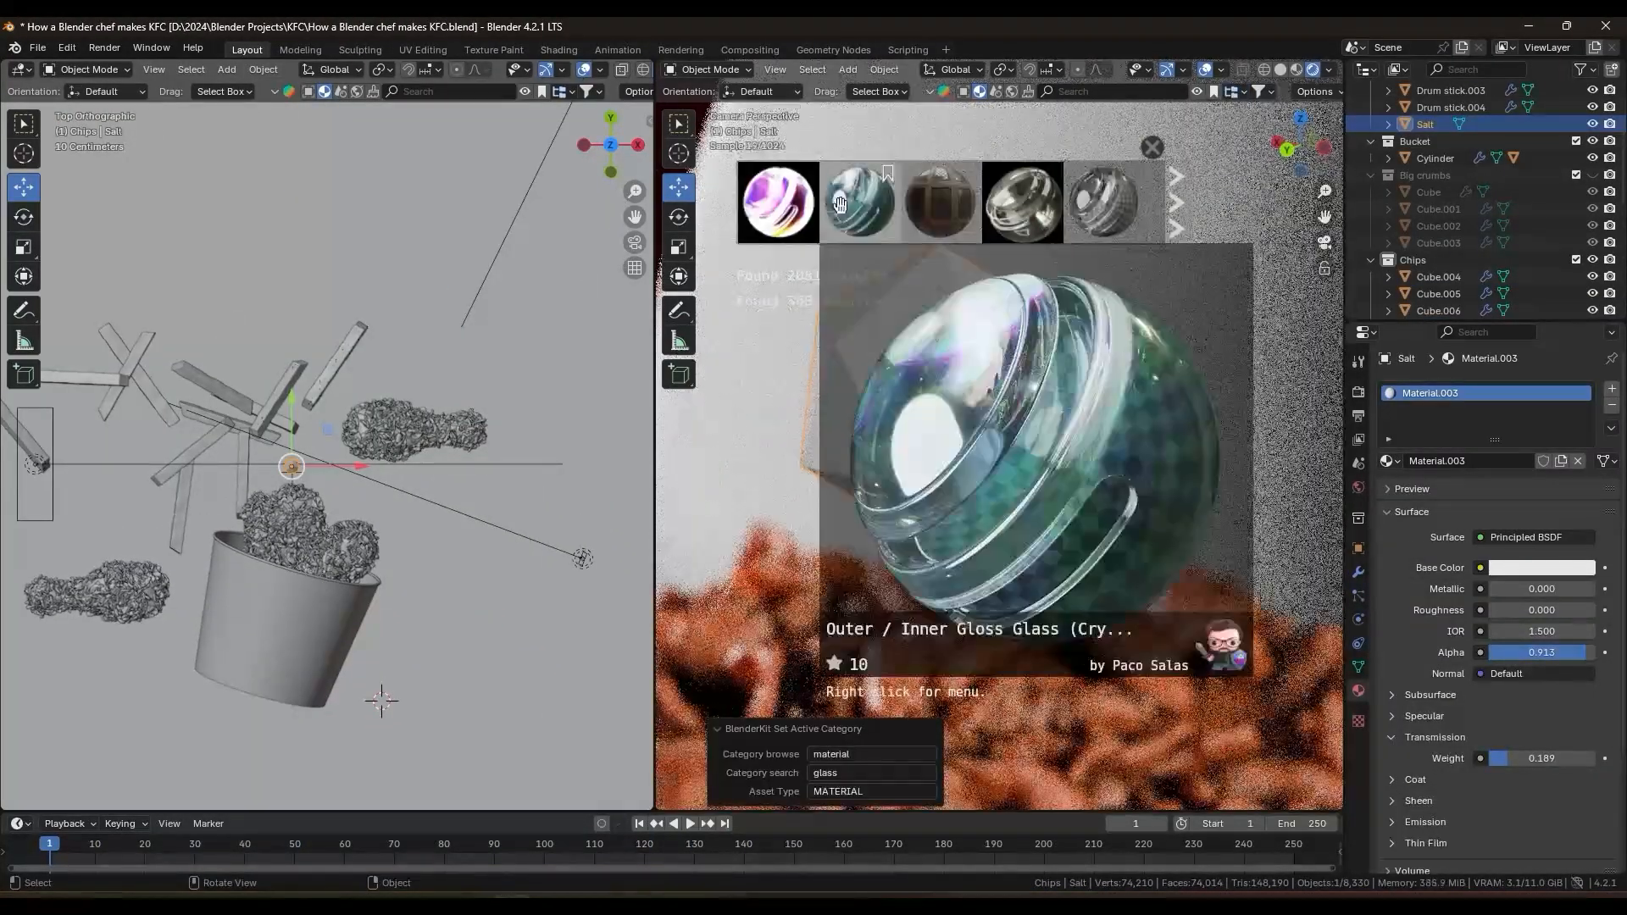
Step: Apply the "Procedural glass material for every use" to the Salt object and try another glass material from the library
click(1104, 204)
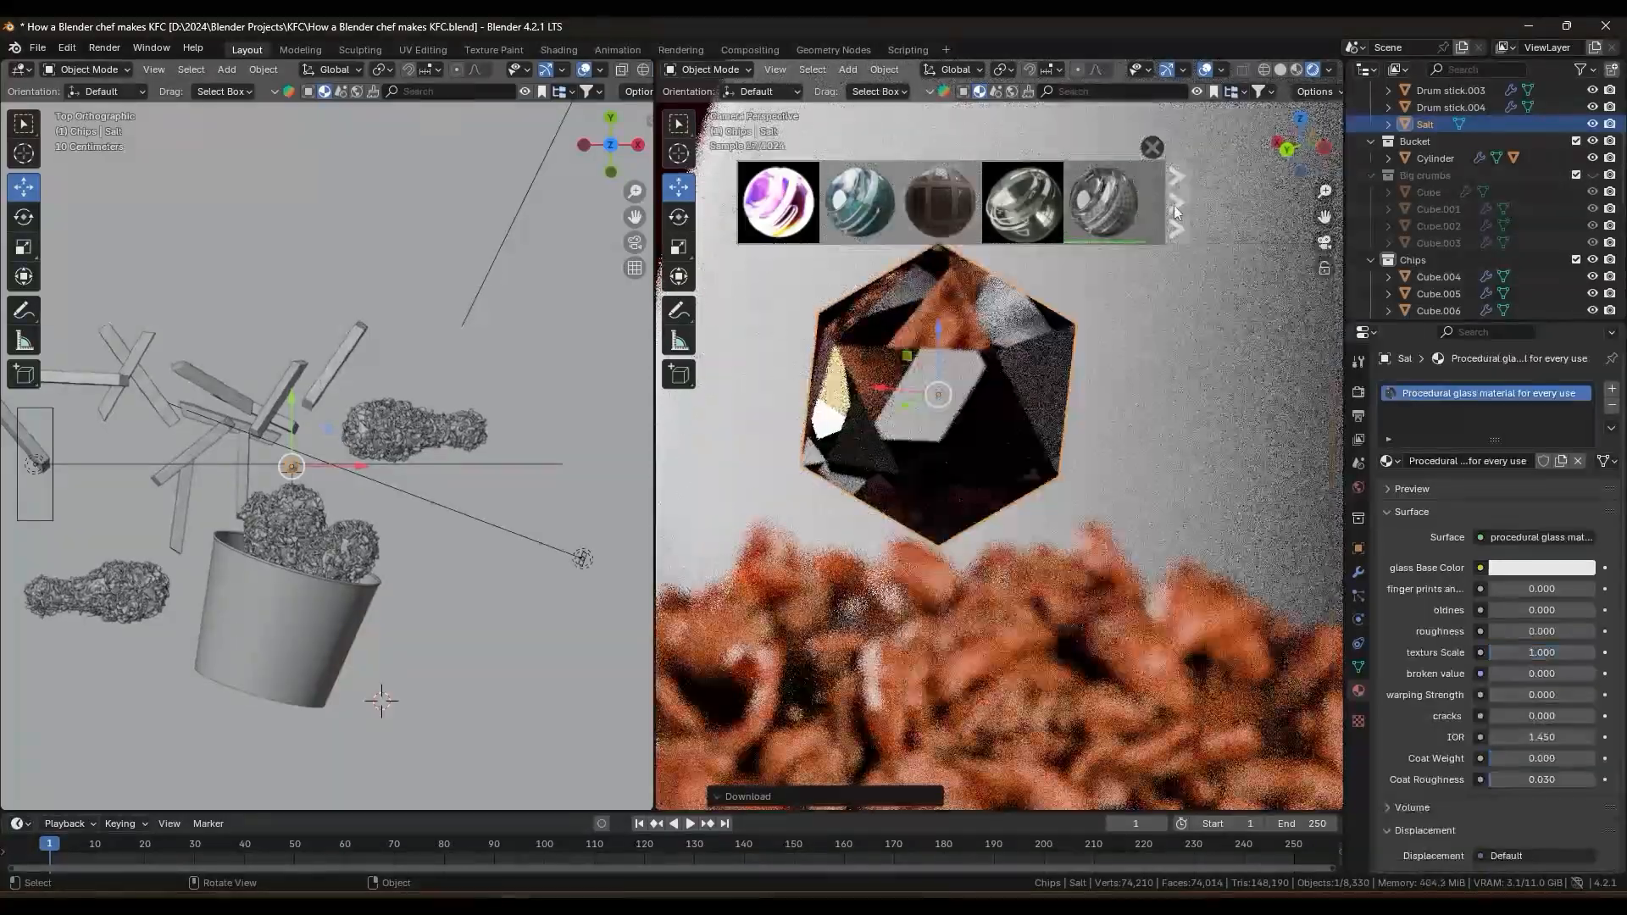
scroll(1090, 198, down, 6)
click(1089, 198)
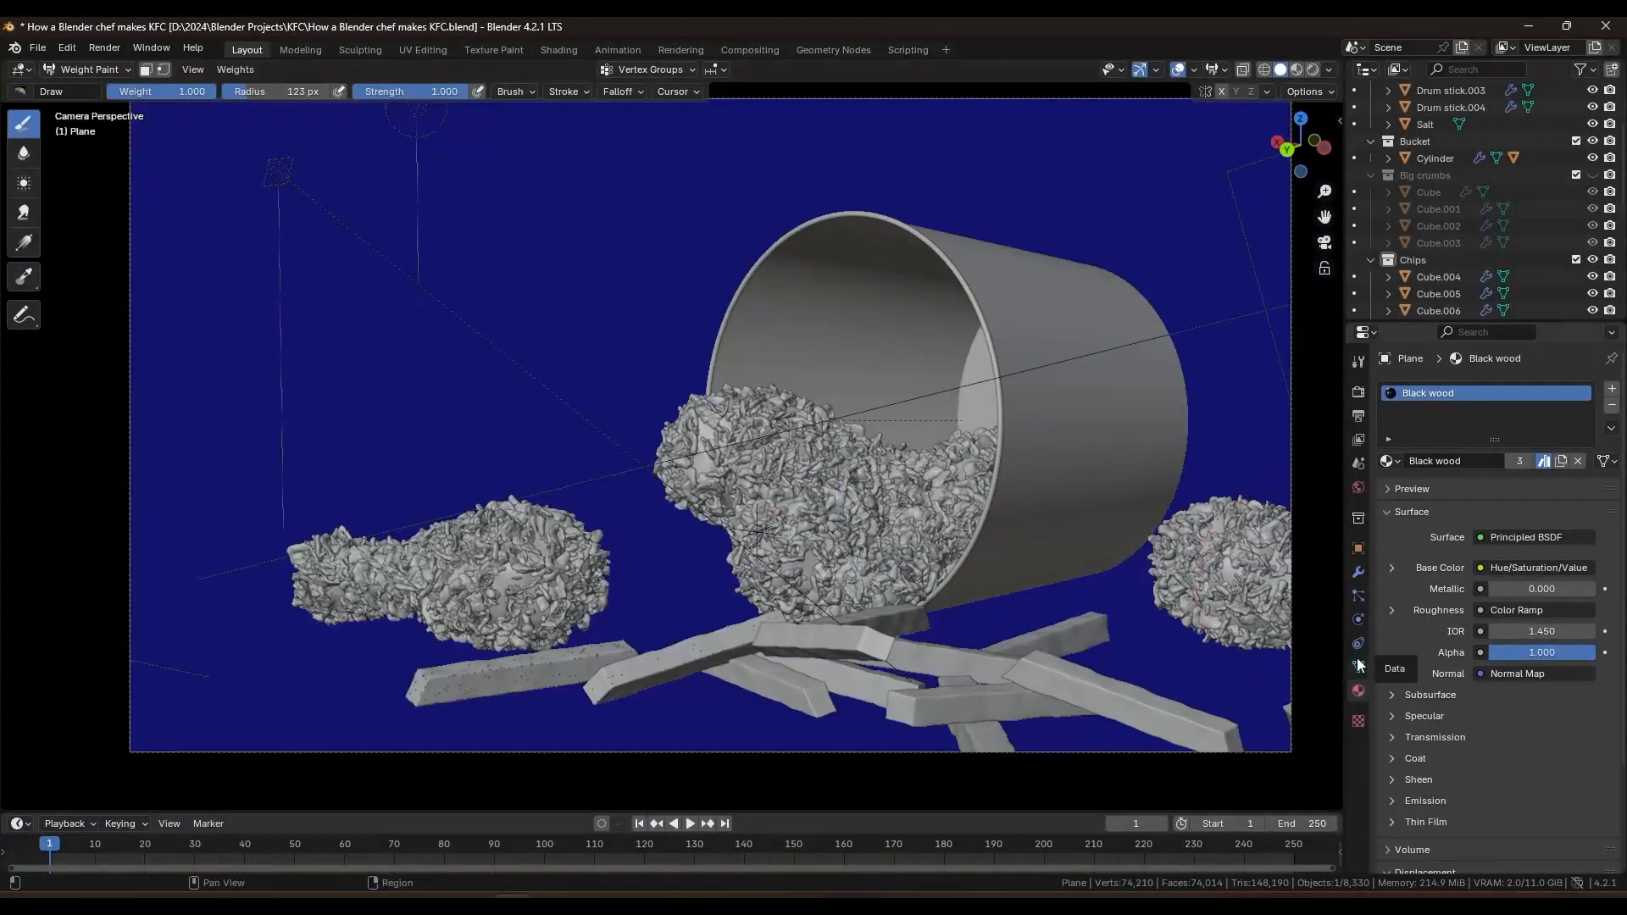
Step: Weight-paint a vertex group on the wood plane around the fries and beside the front drumstick
click(1358, 666)
key(f)
click(637, 583)
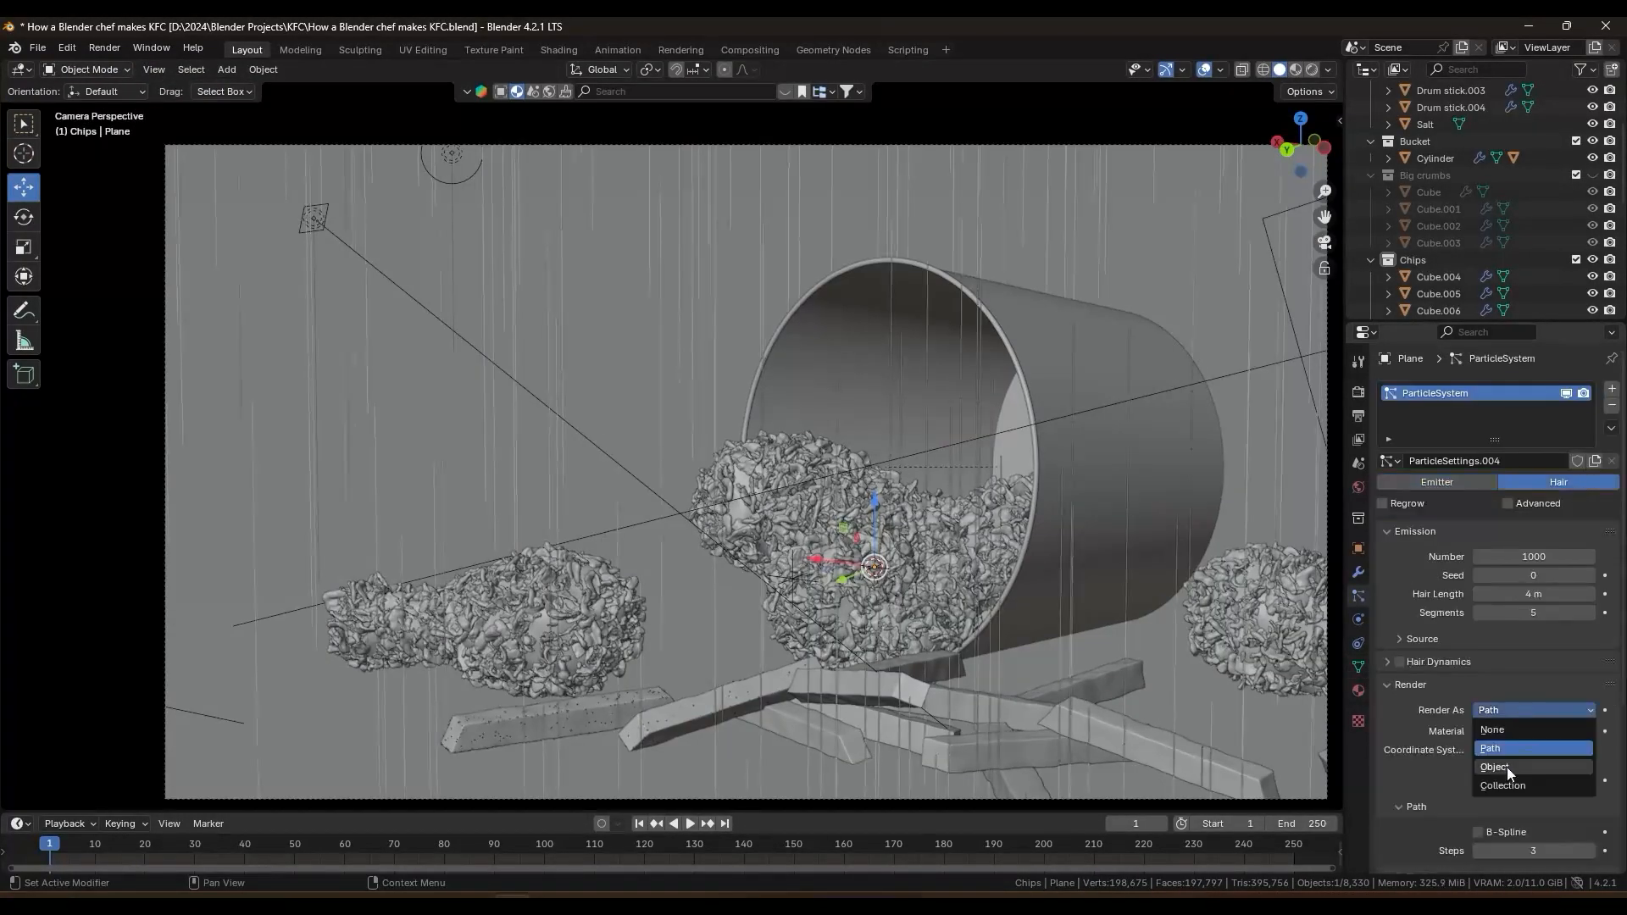
Step: Render the plane's hair particles as the Salt object and limit their density to the painted vertex group
click(1506, 766)
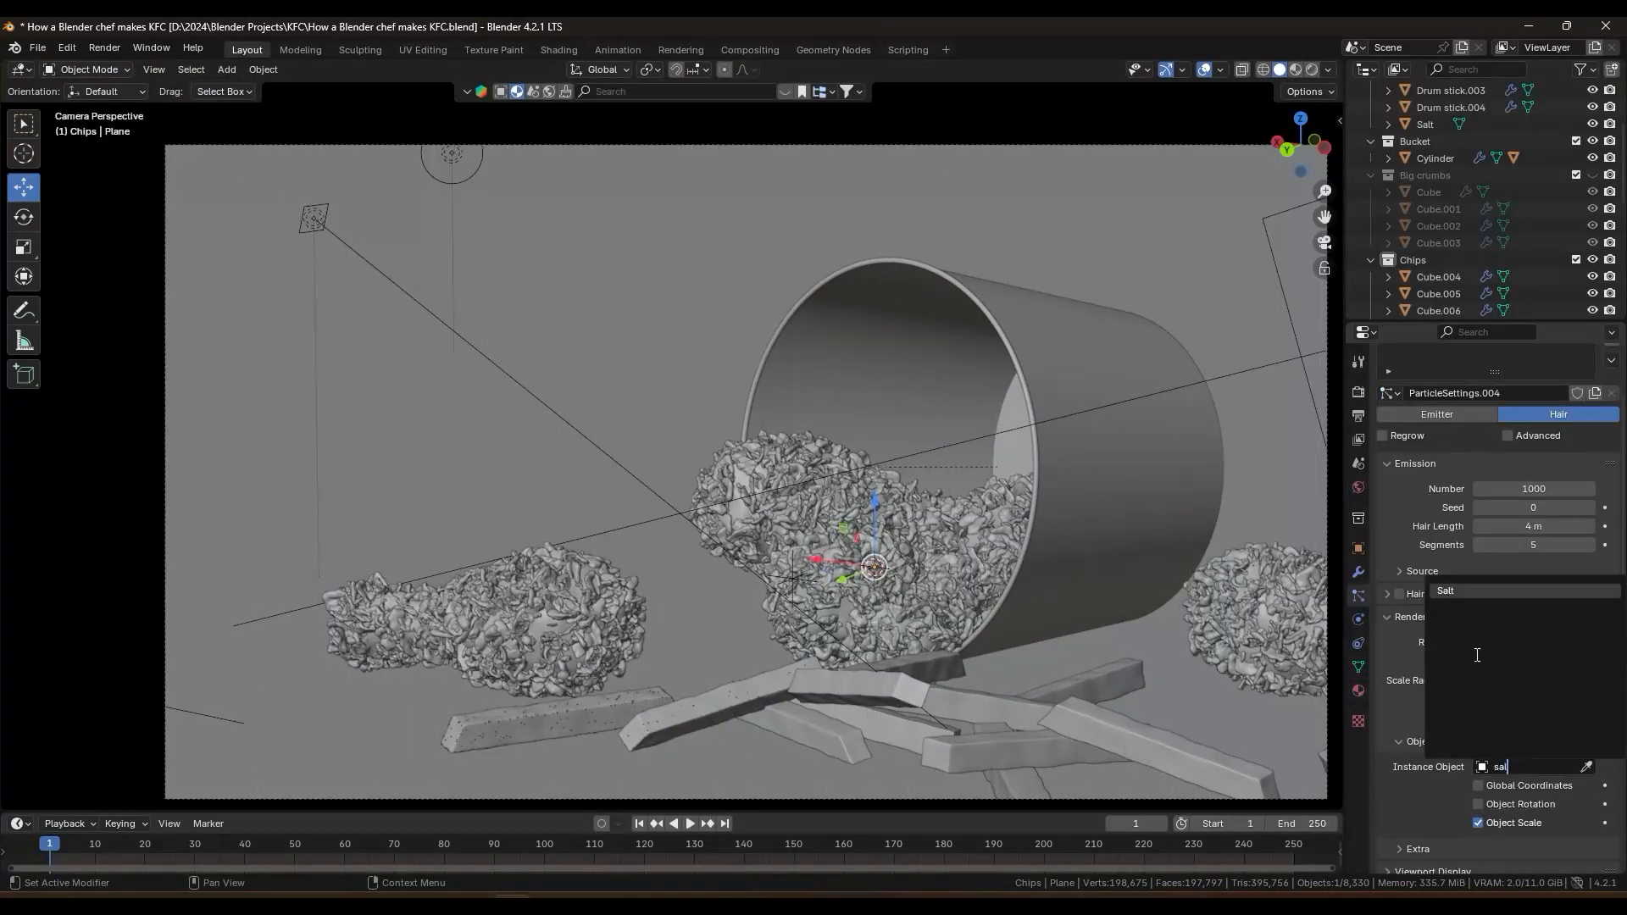
scroll(1417, 665, down, 1)
click(1393, 815)
scroll(1423, 805, down, 2)
click(1499, 774)
click(1478, 595)
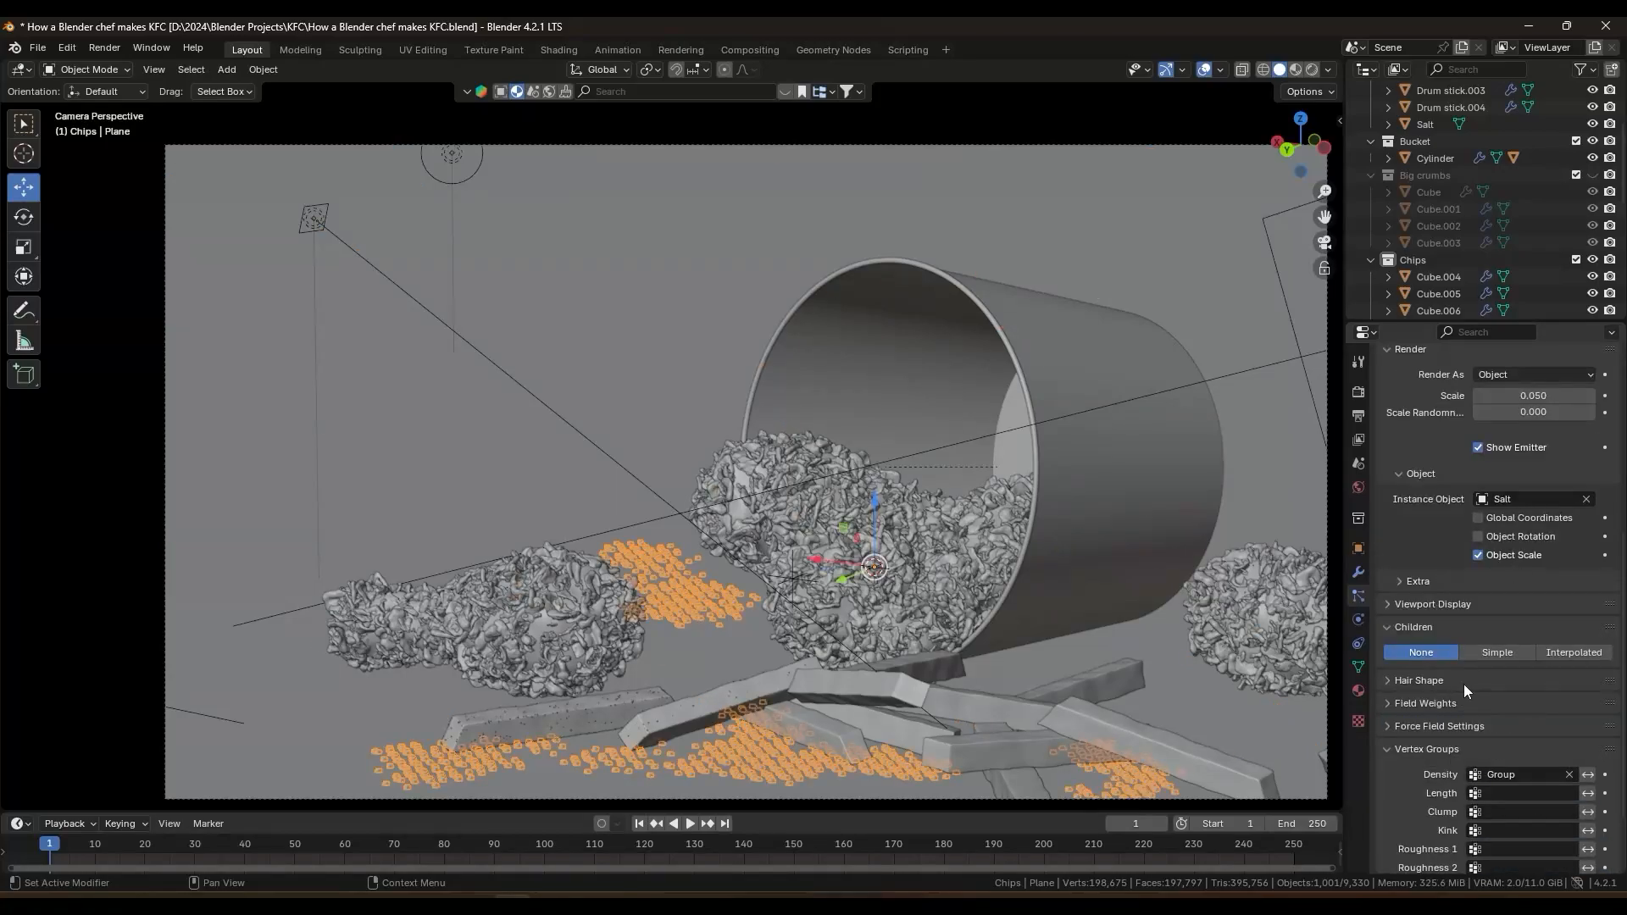
Step: Emit the salt from Volume with Random distribution and no even distribution, at scale 0.010 with slight scale randomness
scroll(1462, 684, up, 10)
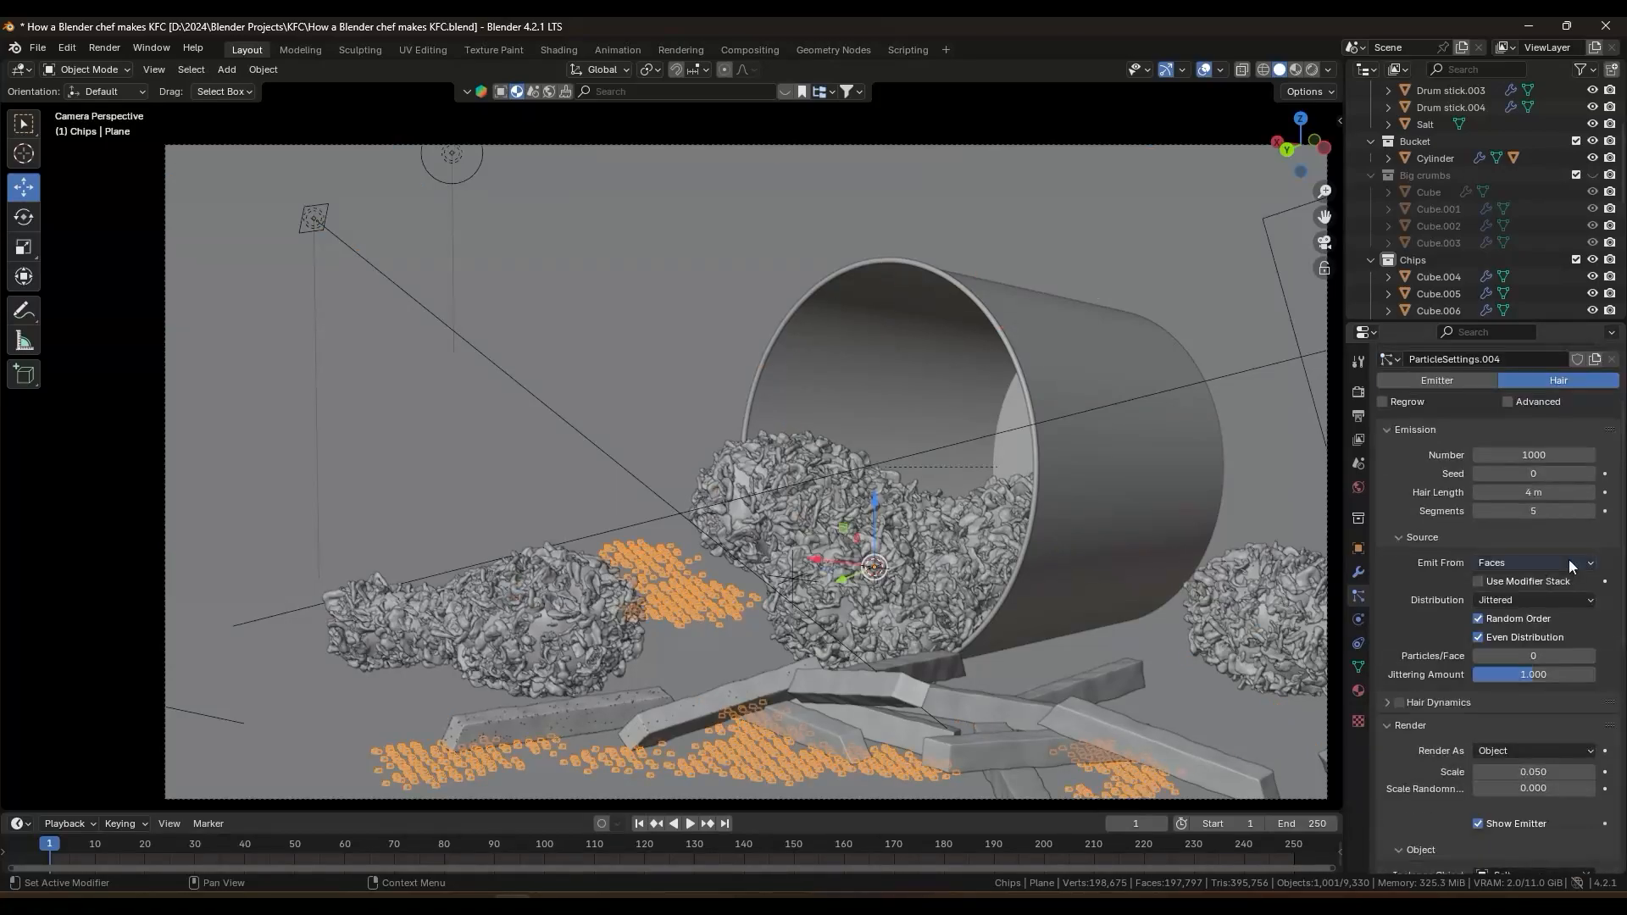
click(1522, 584)
scroll(1426, 658, down, 2)
scroll(1491, 593, up, 1)
click(1546, 532)
click(1498, 585)
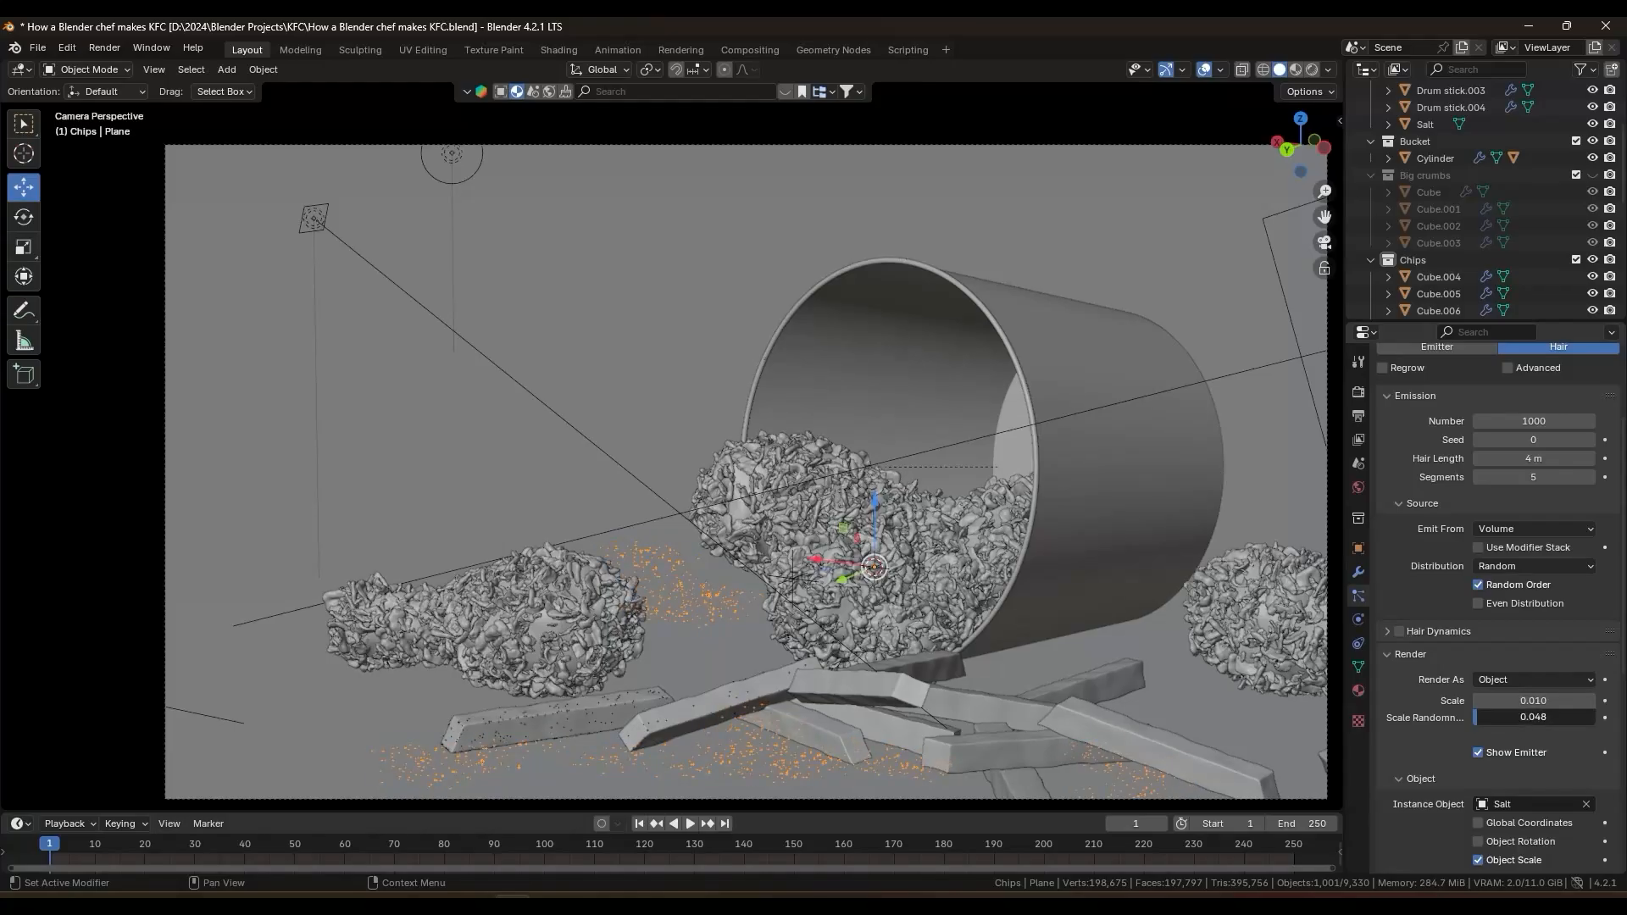
Step: Switch the camera view to rendered shading and set the salt particles' scale to 0.02
click(1312, 70)
scroll(1495, 593, up, 4)
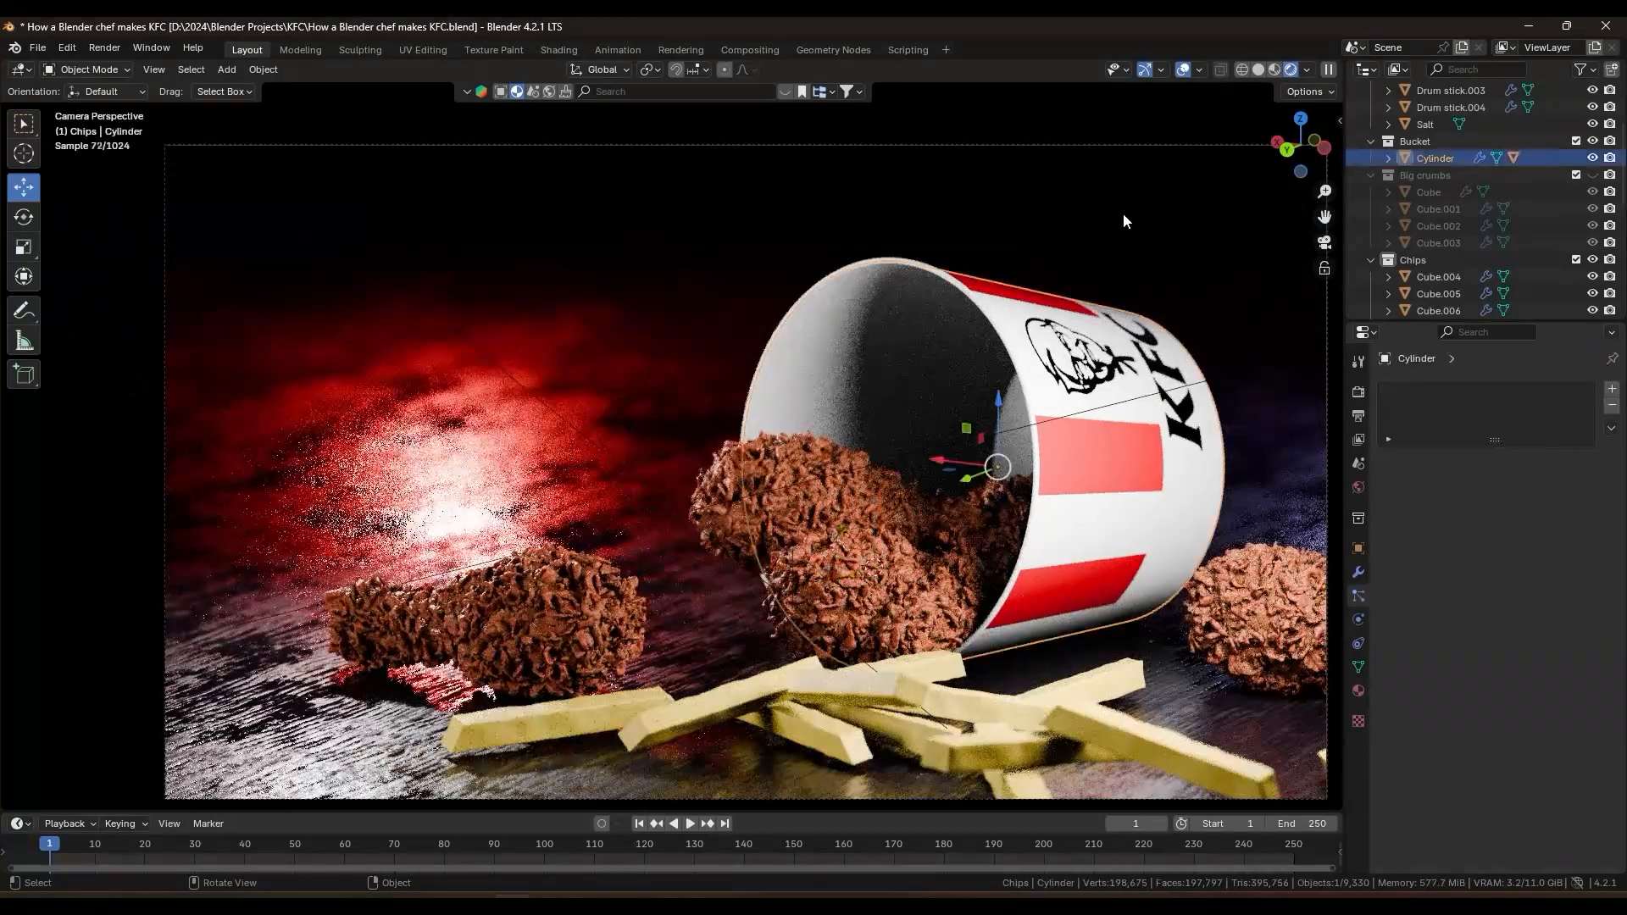
click(1535, 836)
text(.02)
click(1026, 377)
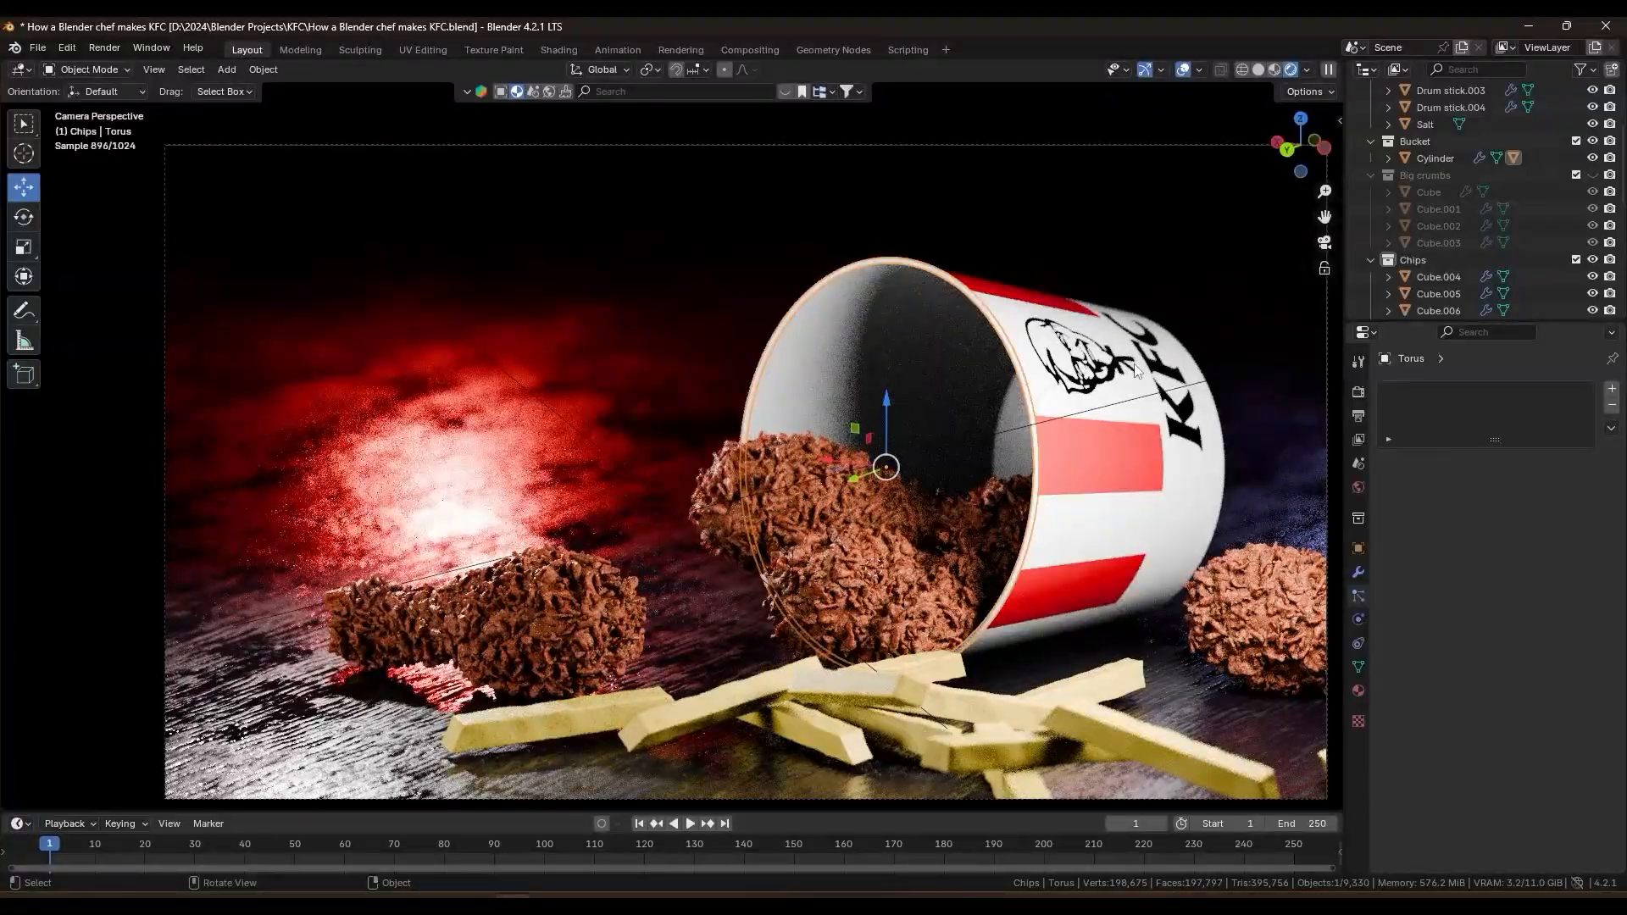
Step: Add a second hair particle system to the wood plane with 20 particles, rendered as the Big crumbs collection
click(701, 675)
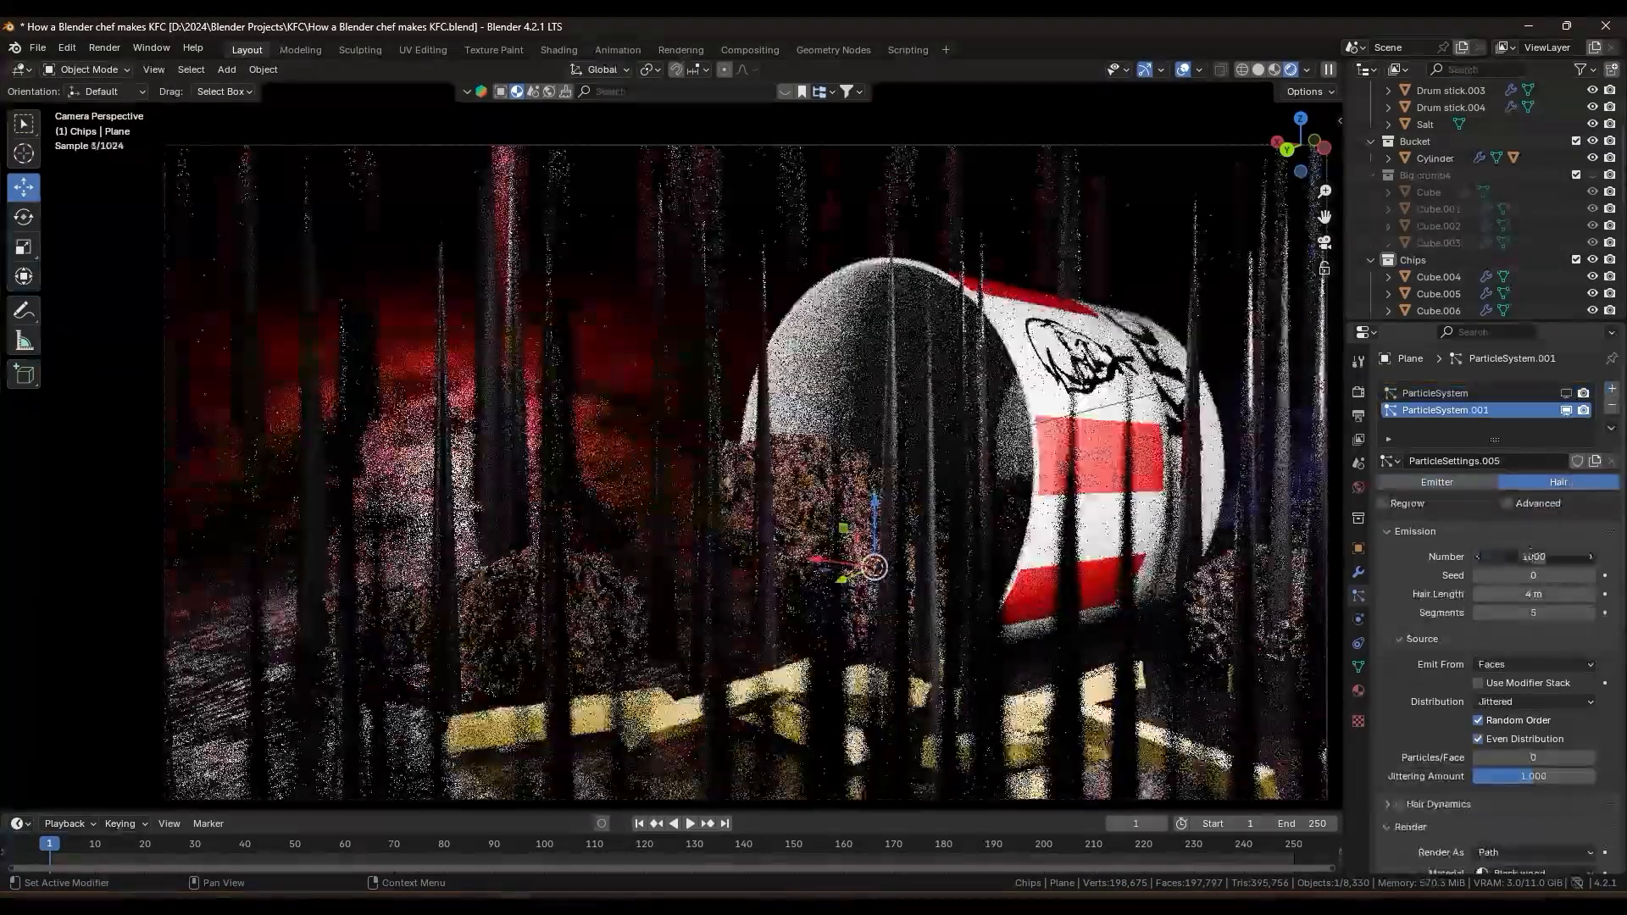
click(1521, 660)
click(1525, 774)
click(1537, 774)
Step: Limit the crumb particles' density to the painted vertex group and enable their advanced rotation options
click(1479, 597)
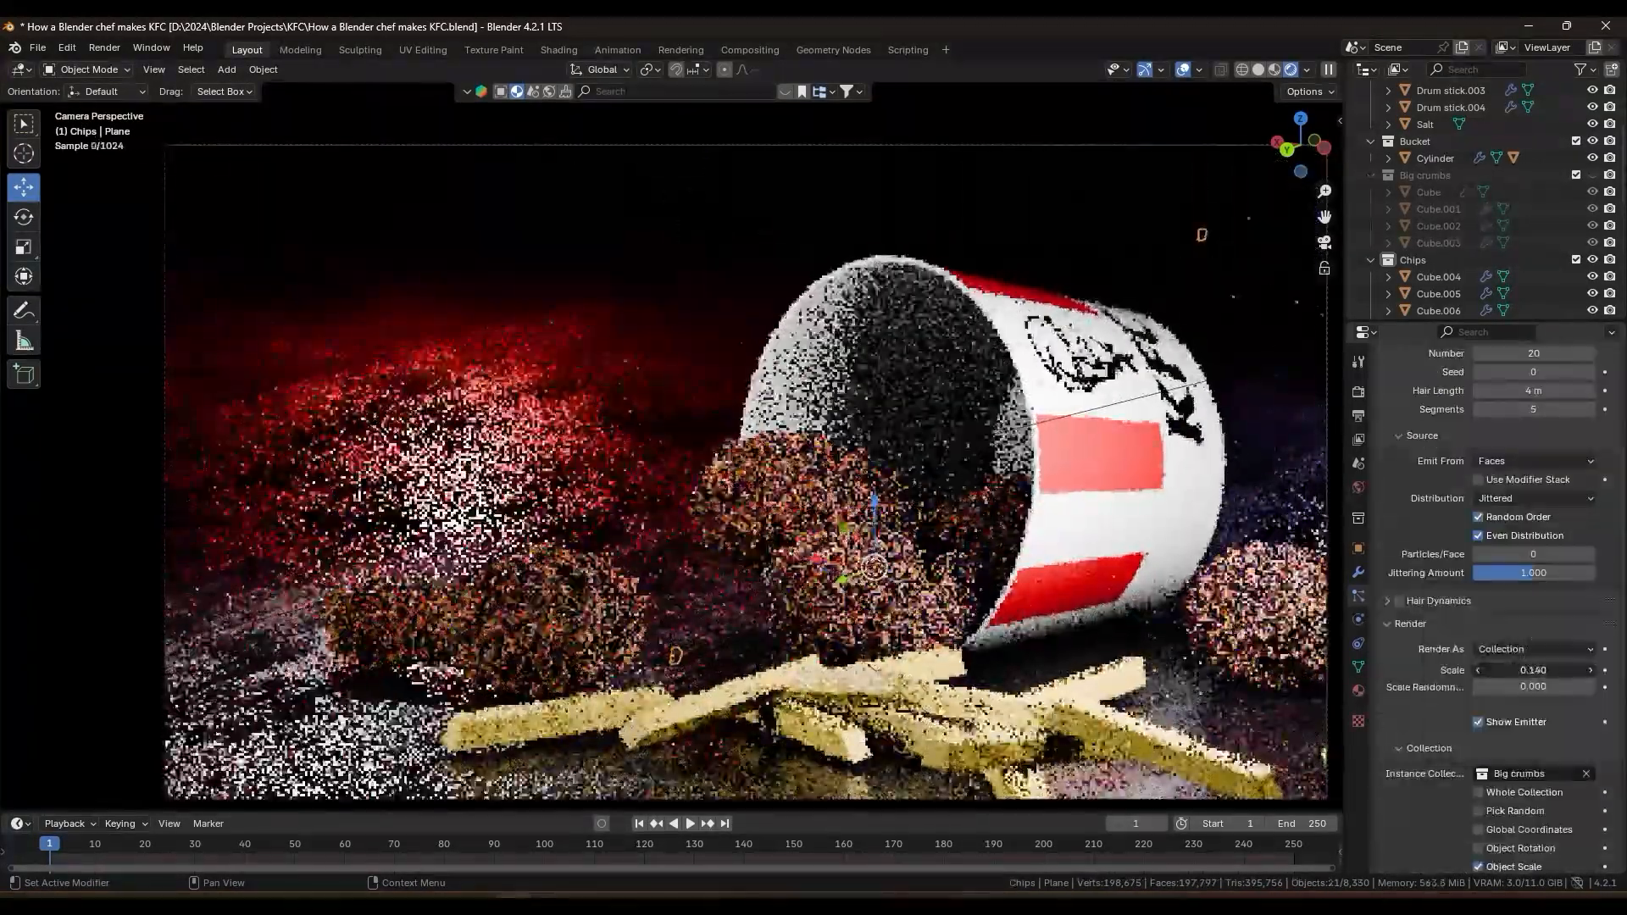
scroll(1460, 721, down, 10)
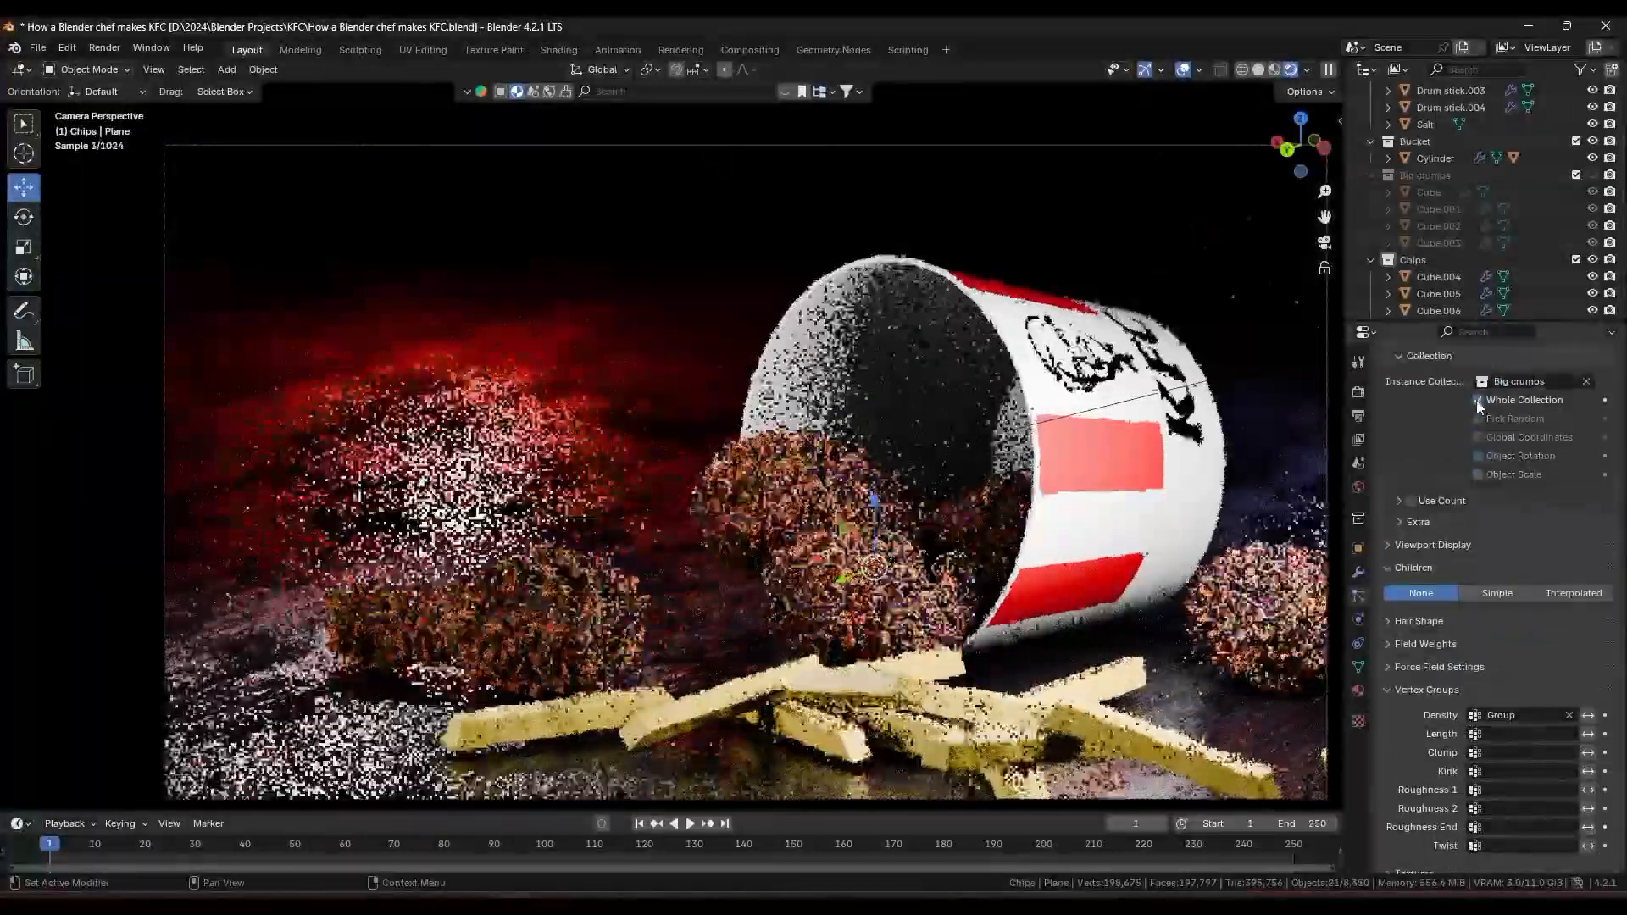
scroll(1491, 449, up, 12)
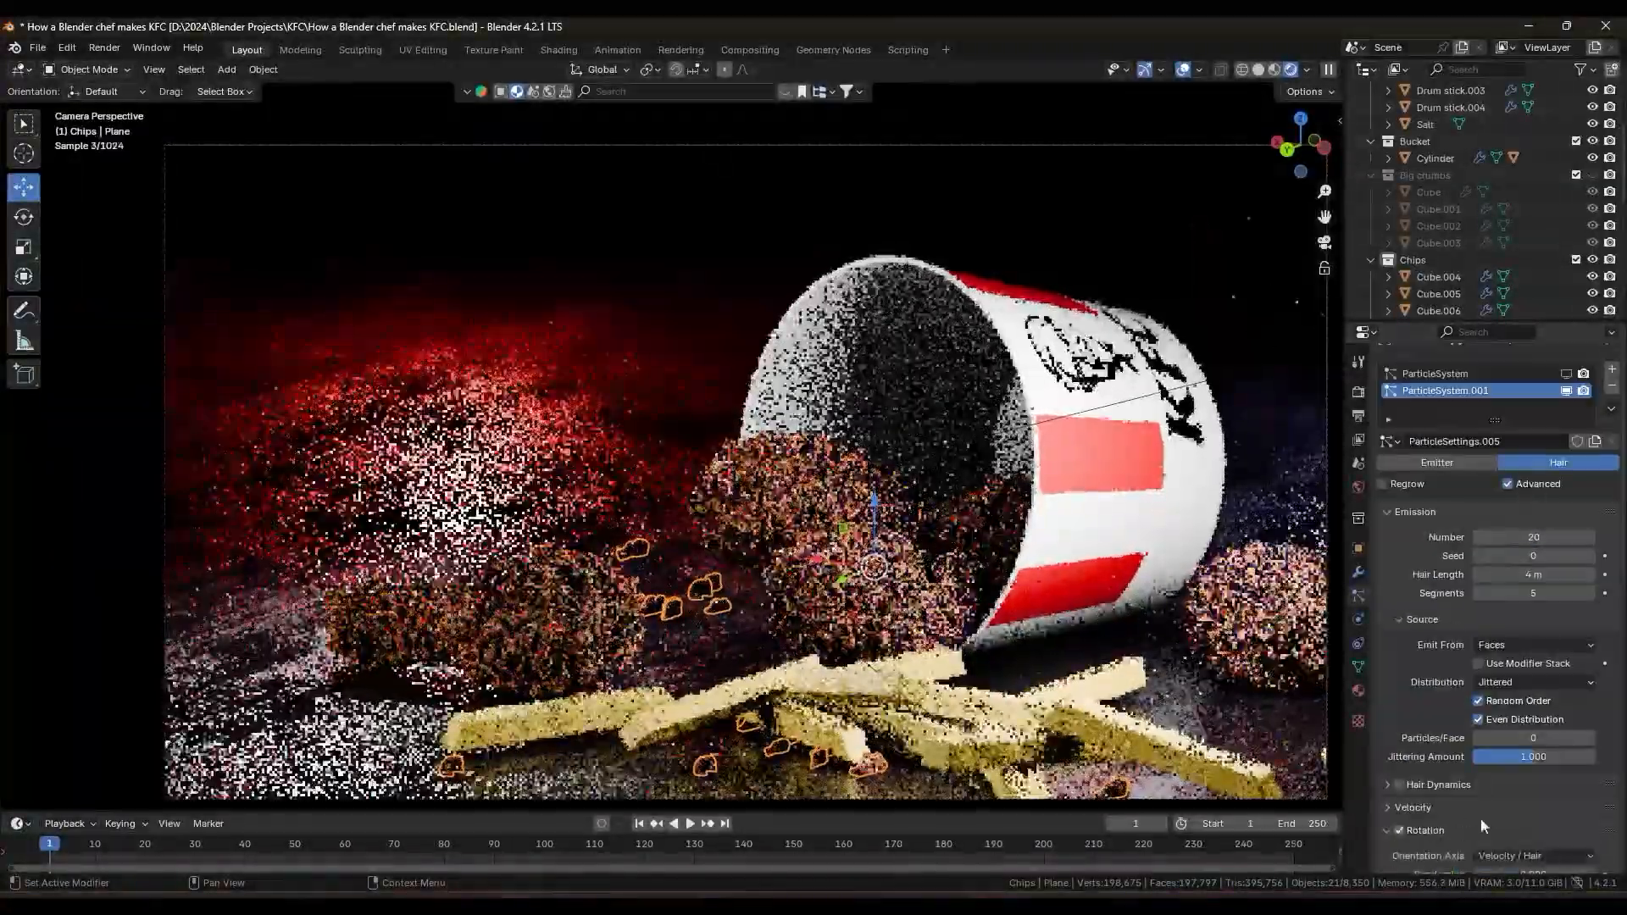
Step: Orient the crumbs to Normal with 0.401 randomize and 1.755 randomize phase, then use scale 0.190 with about 0.58 scale randomness
scroll(1466, 834, down, 5)
click(1517, 685)
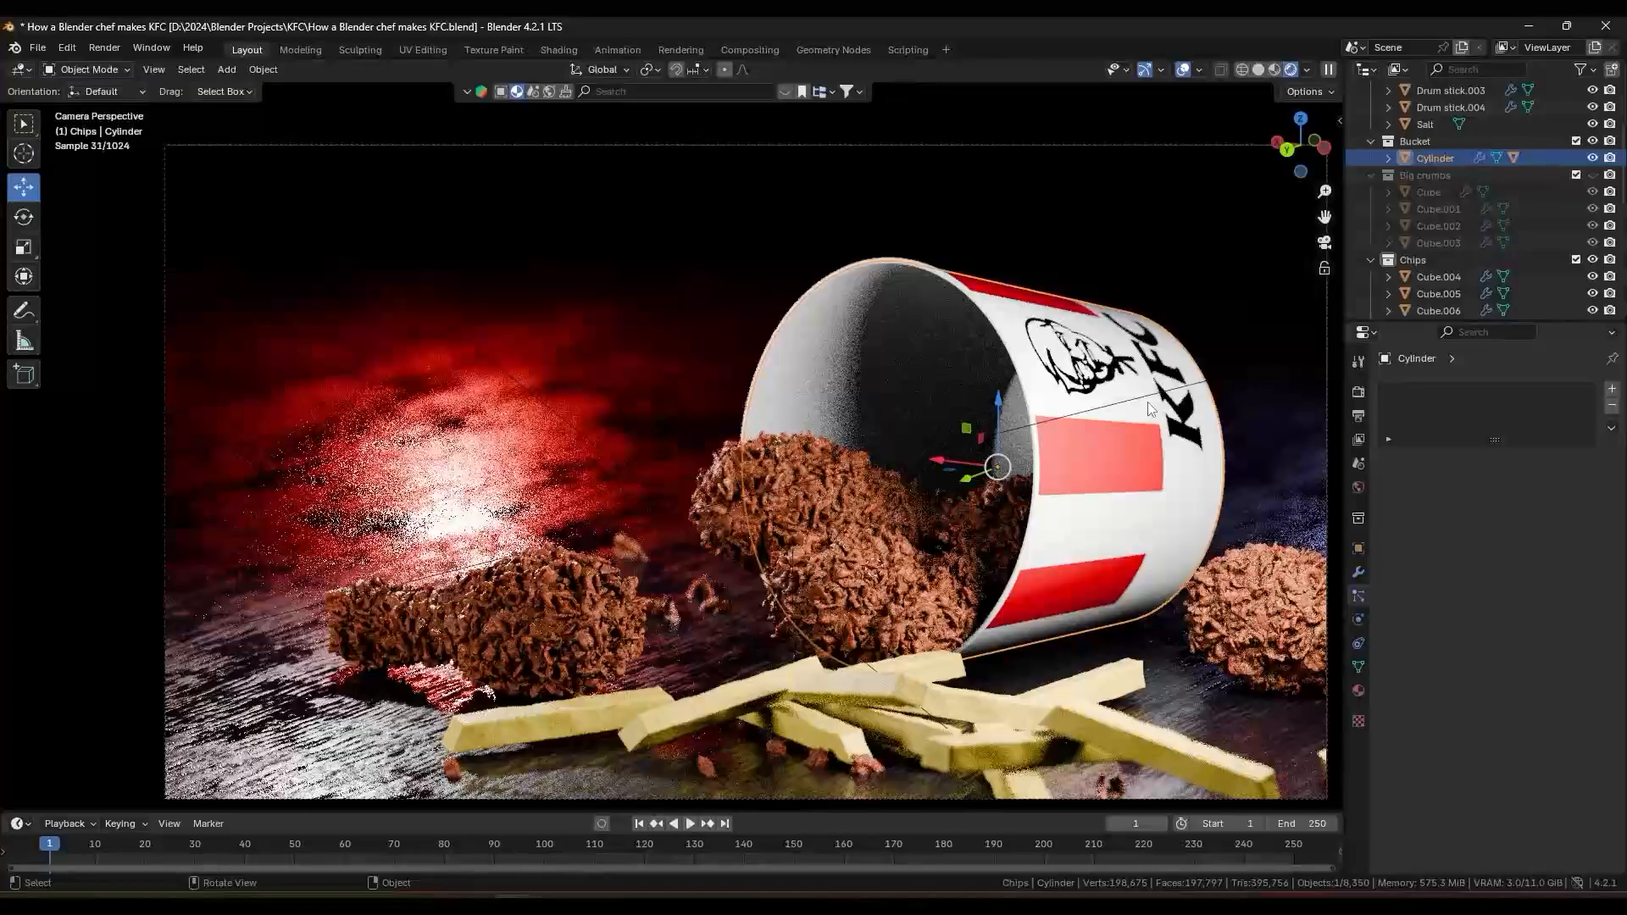
scroll(1519, 682, up, 5)
scroll(1542, 771, down, 8)
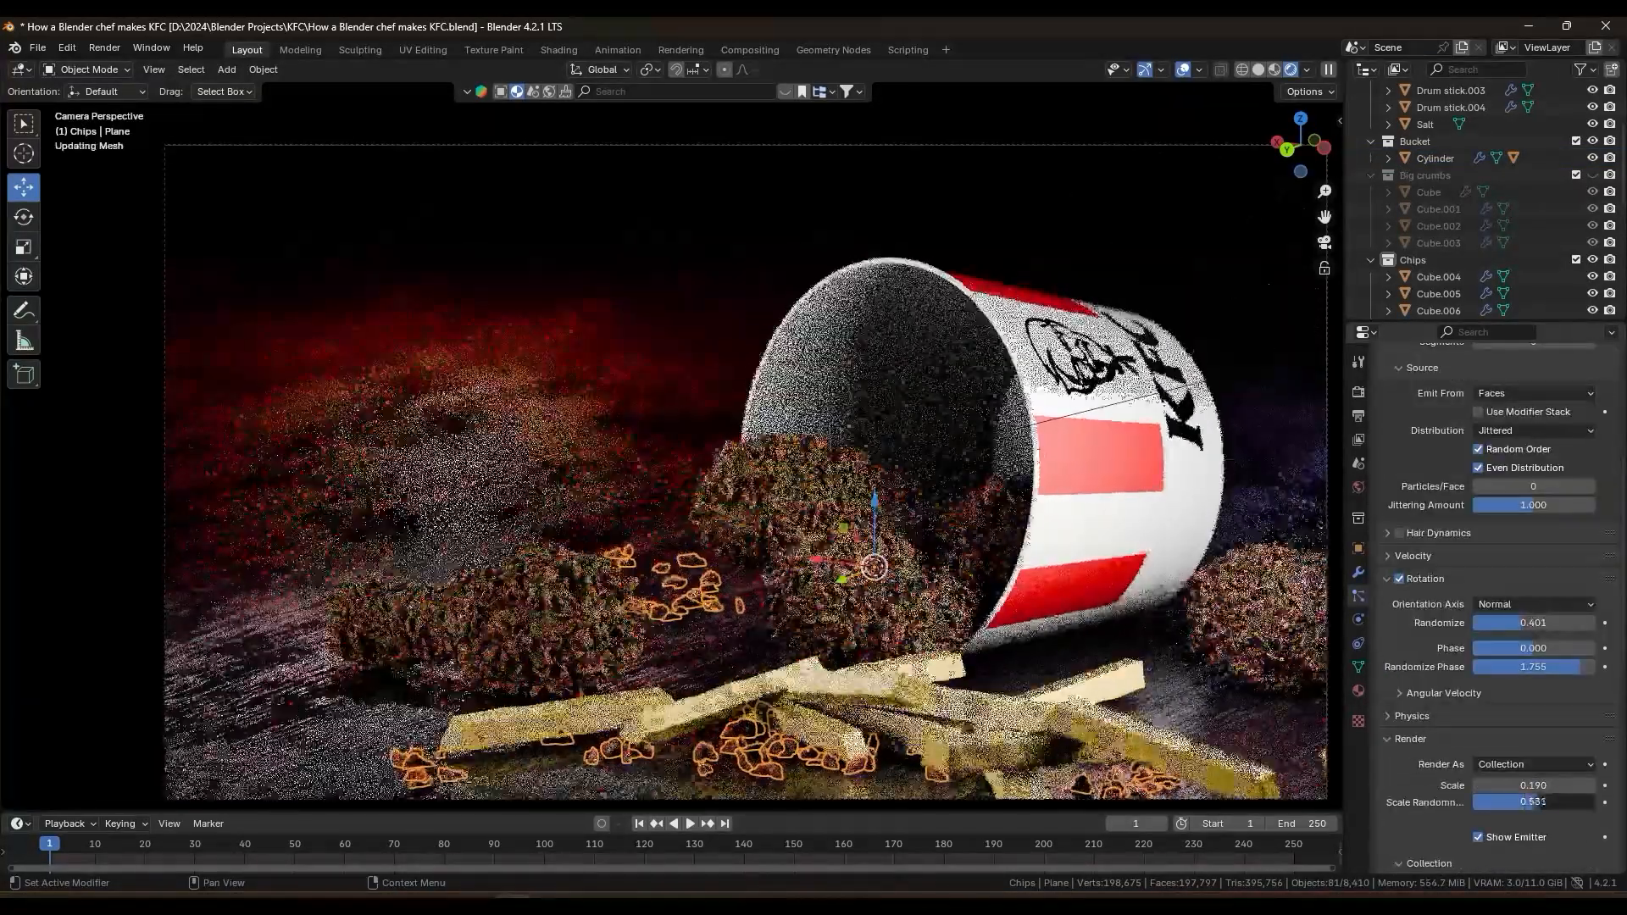
click(1125, 384)
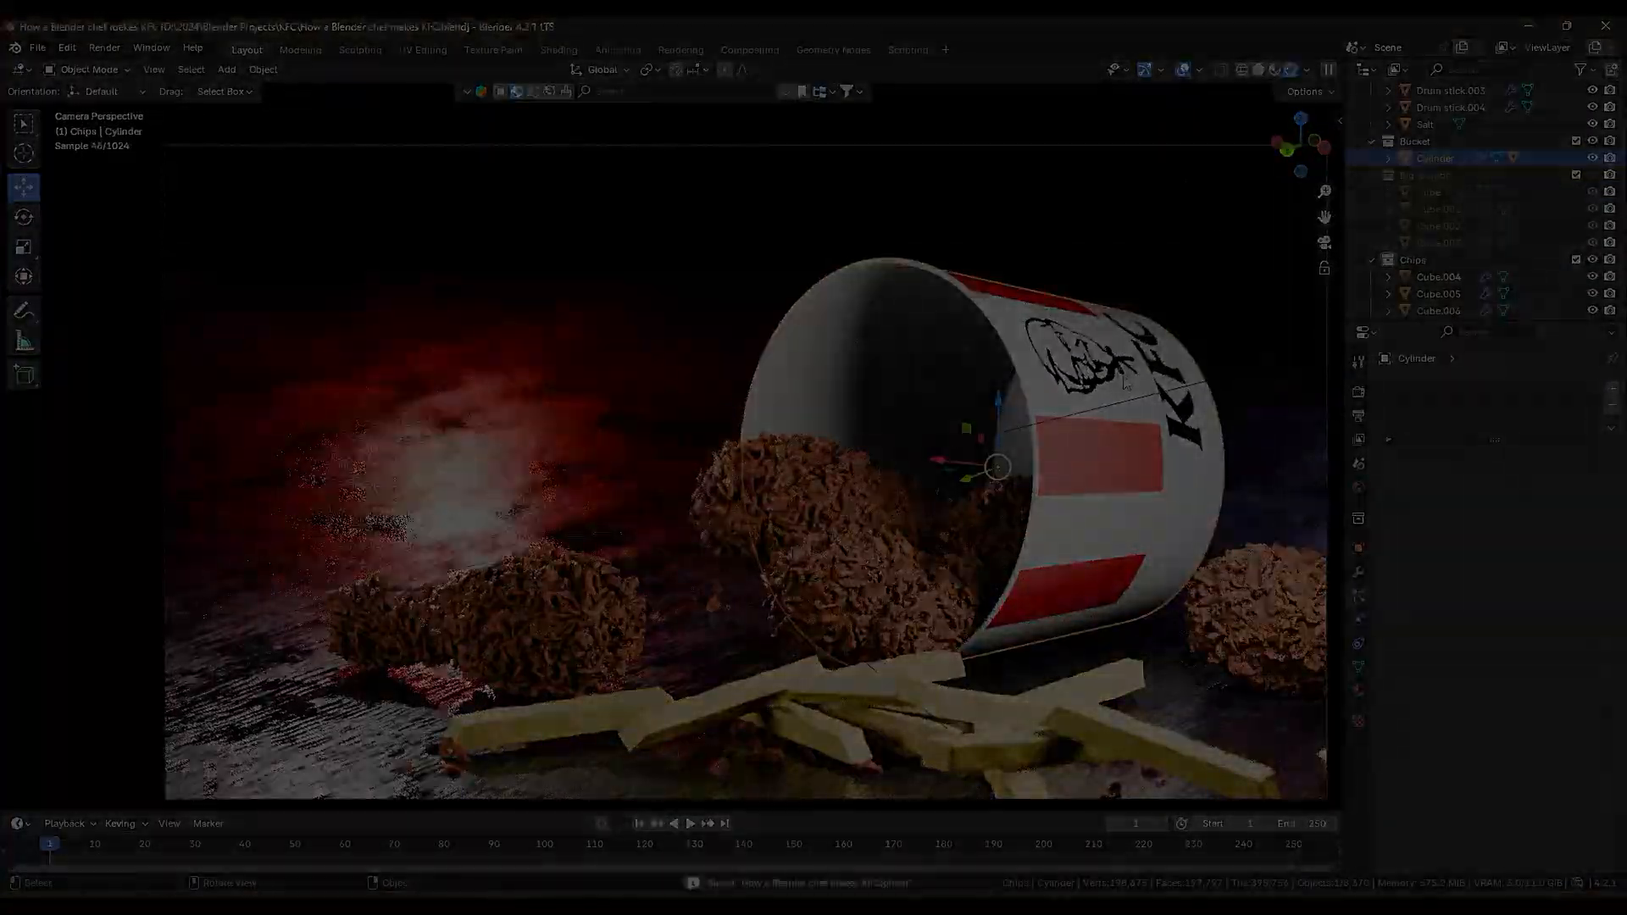